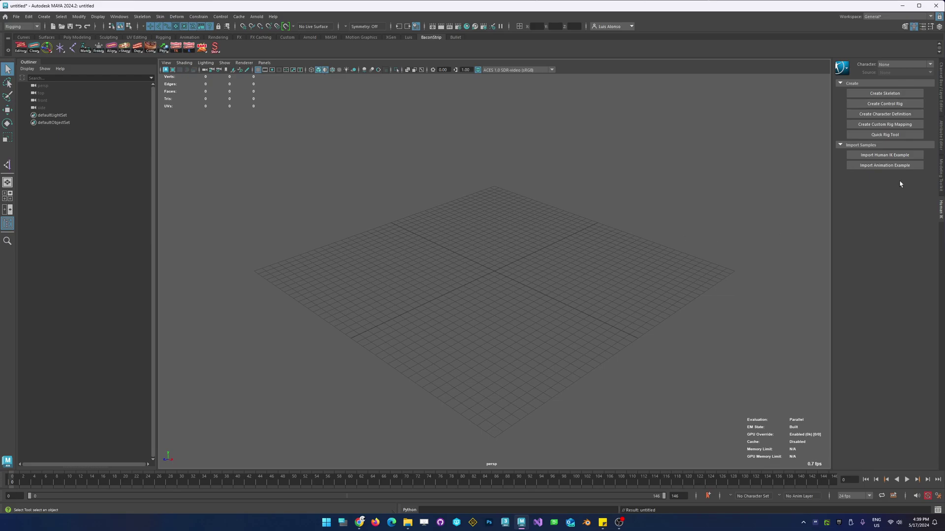
{"action": "left_click", "coordinate": [914, 27]}
{"action": "left_click", "coordinate": [914, 27]}
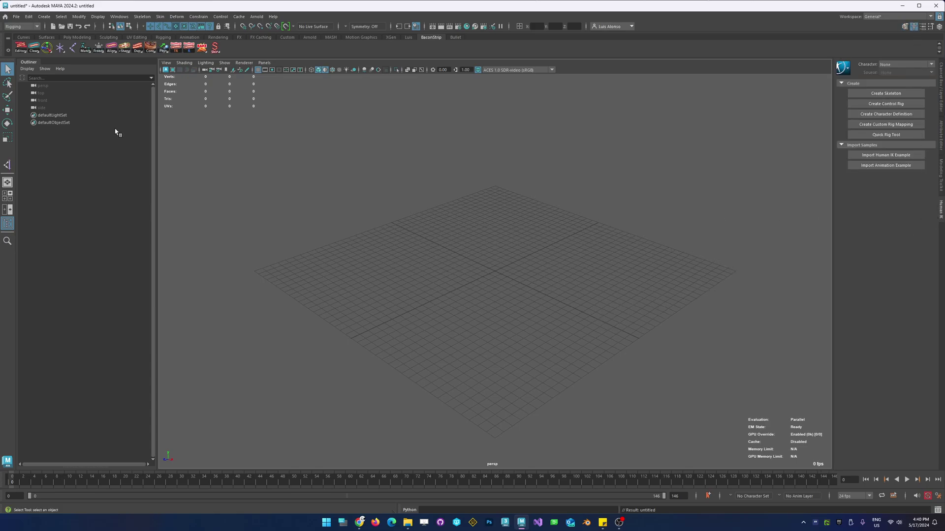
Start a file import and select musicalplaytime_f_295554.fbx, keeping FBX as the file type
{"action": "left_click", "coordinate": [16, 16]}
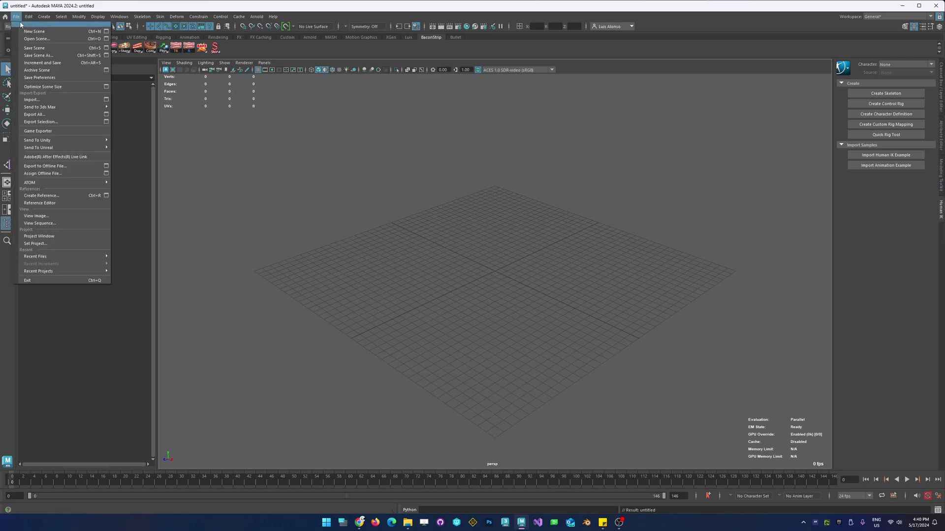
{"action": "left_click", "coordinate": [59, 99]}
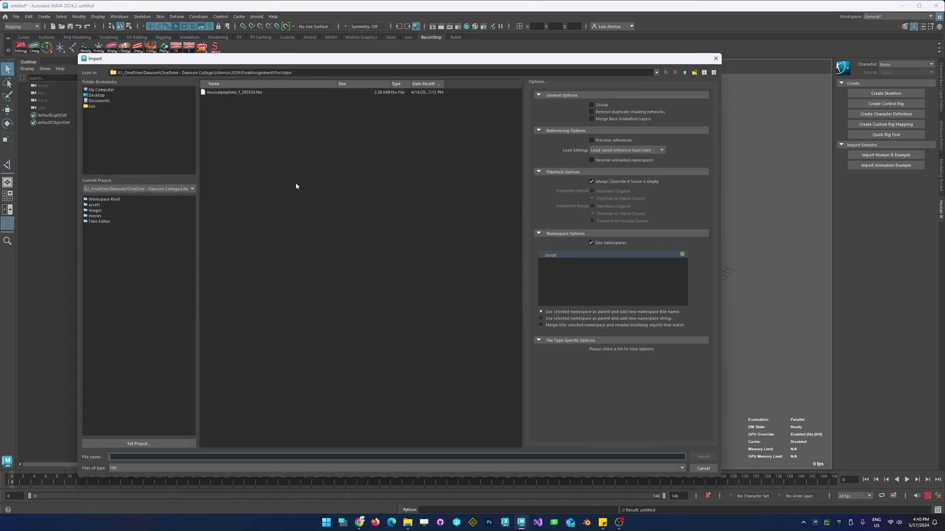
{"action": "left_click", "coordinate": [227, 92]}
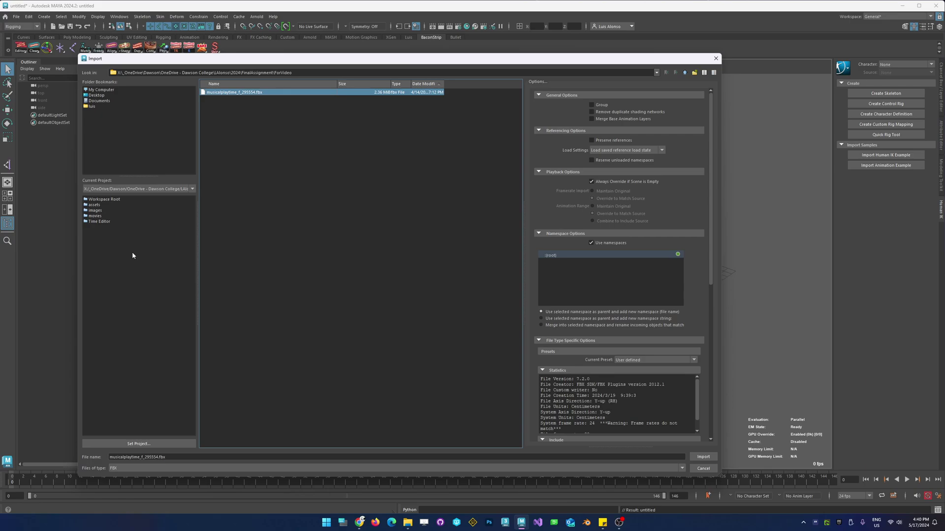
{"action": "left_click_drag", "start_coordinate": [712, 104], "coordinate": [709, 174]}
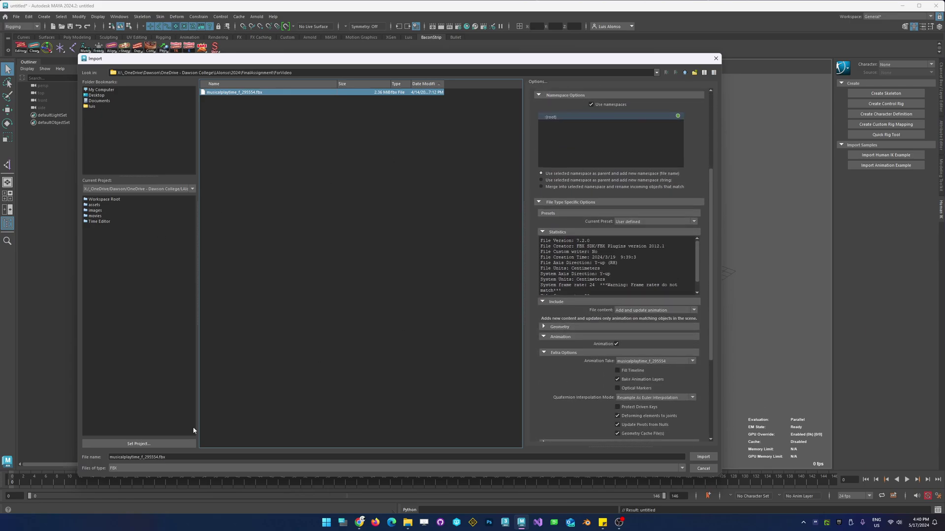
{"action": "left_click", "coordinate": [153, 468]}
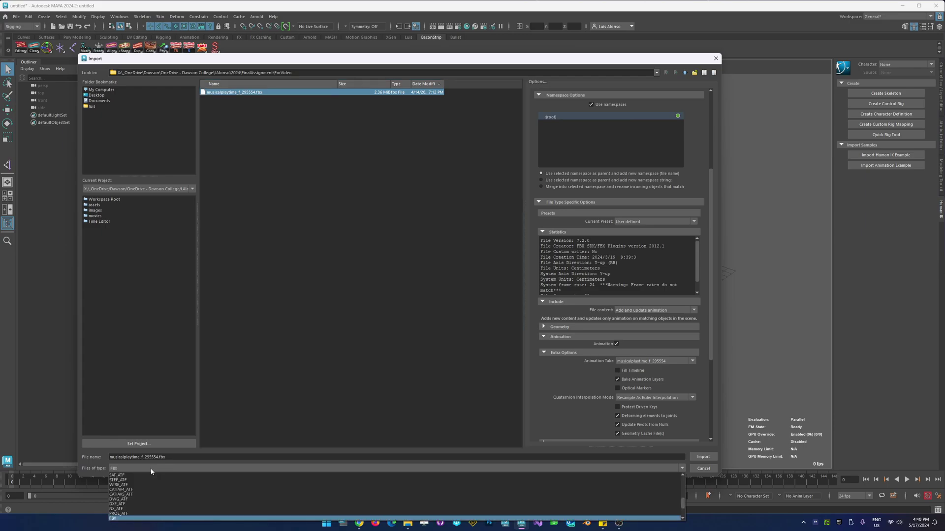
{"action": "left_click", "coordinate": [151, 469]}
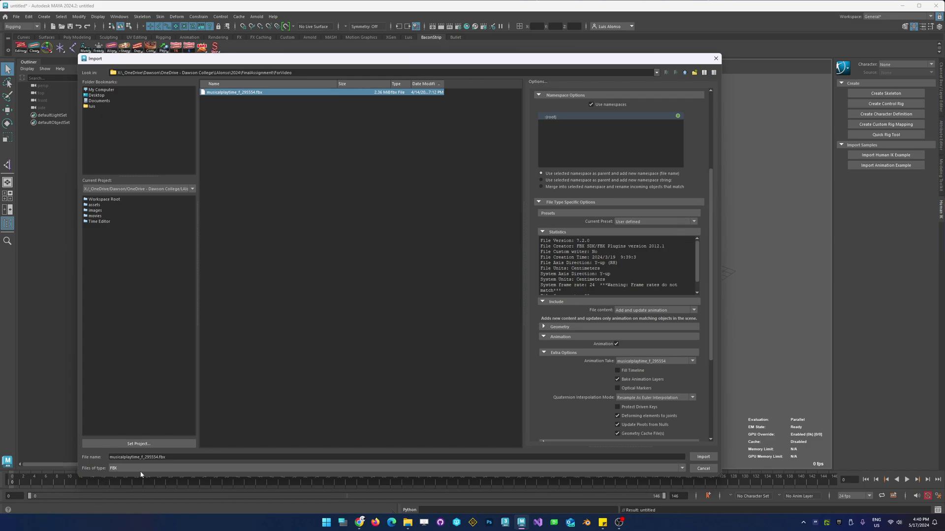
Review the File content choices in the FBX import options
{"action": "left_click_drag", "start_coordinate": [710, 204], "coordinate": [715, 228]}
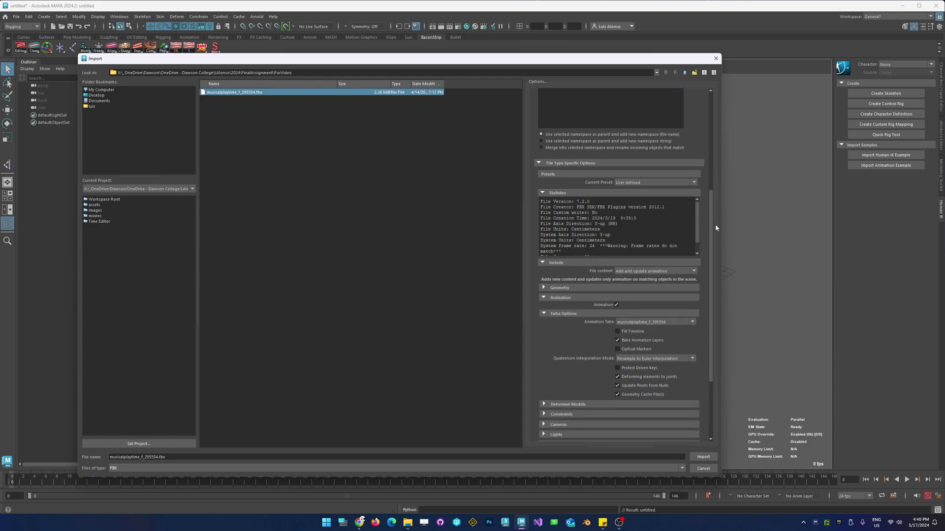
{"action": "left_click_drag", "start_coordinate": [715, 228], "coordinate": [719, 253]}
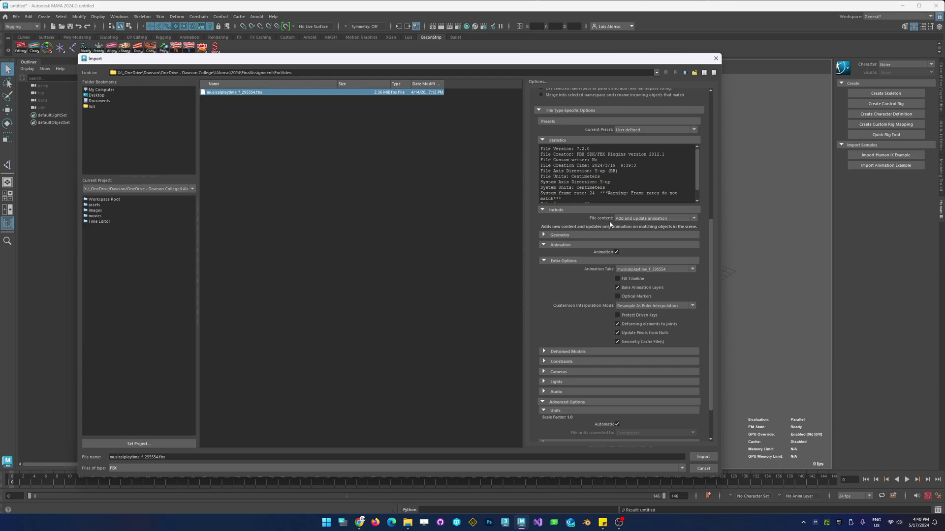
{"action": "left_click", "coordinate": [631, 219]}
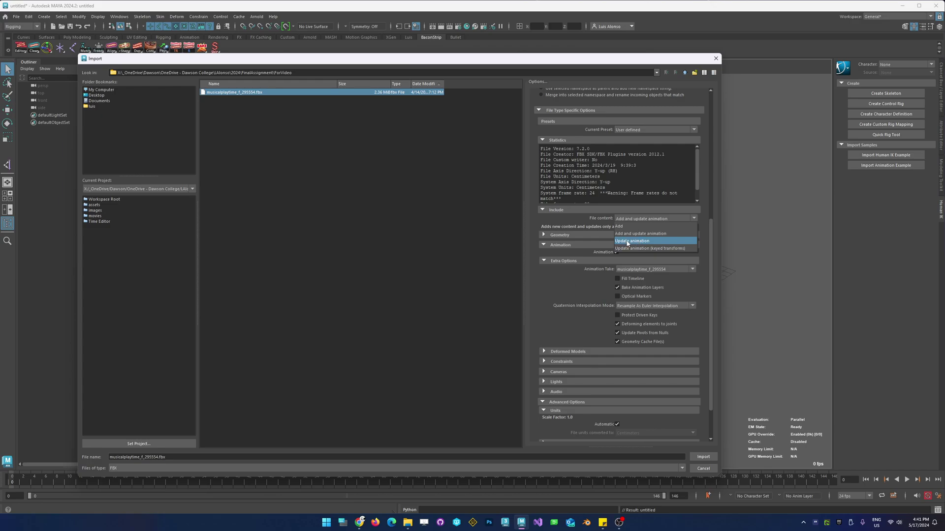
{"action": "left_click", "coordinate": [589, 231]}
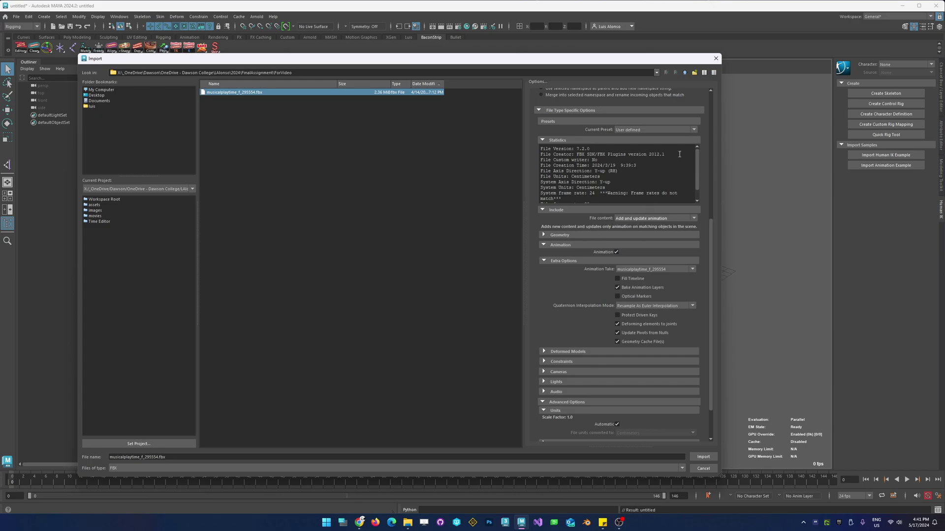
{"action": "left_click", "coordinate": [643, 222]}
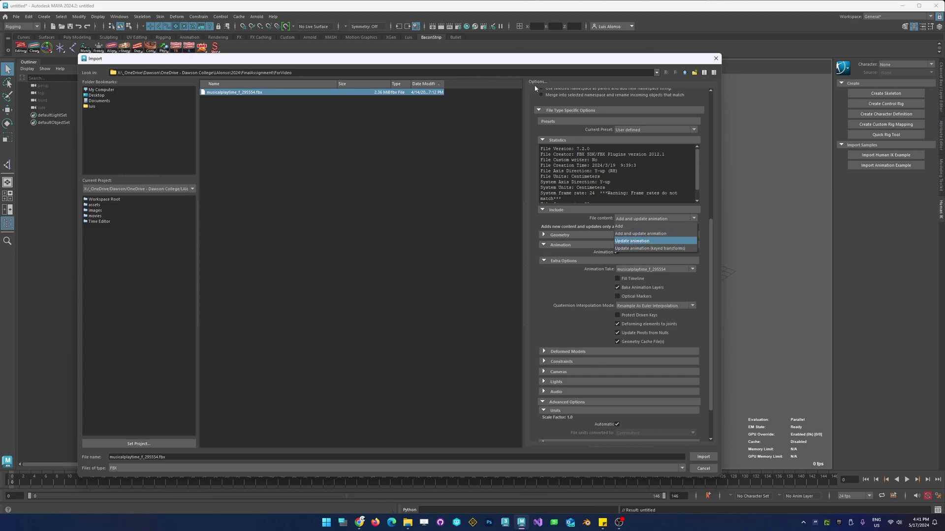
{"action": "left_click", "coordinate": [573, 234]}
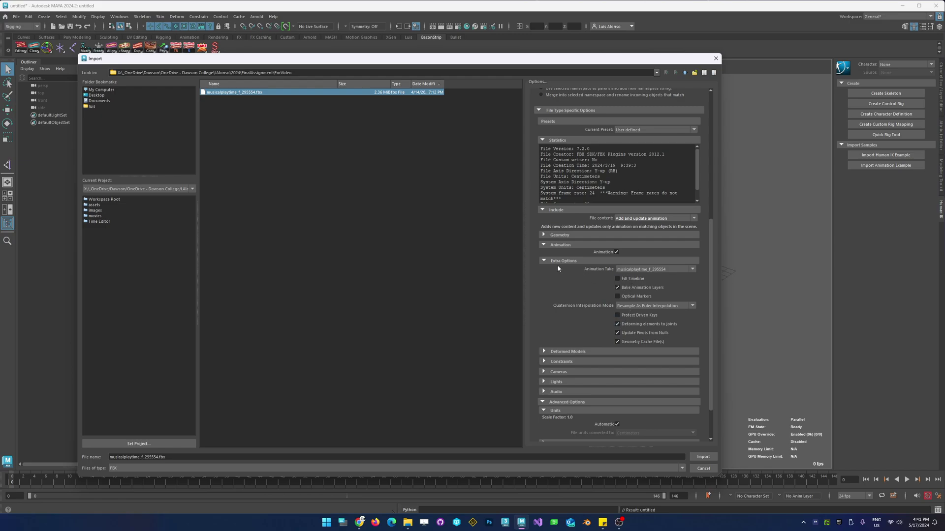
Set the animation take to No Animation and import the FBX skeleton
{"action": "left_click", "coordinate": [642, 269]}
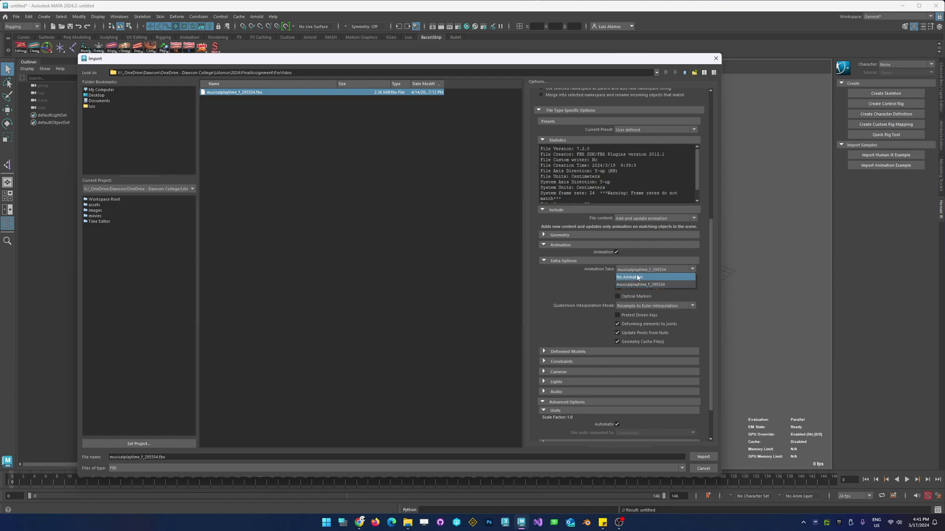
{"action": "left_click", "coordinate": [634, 278]}
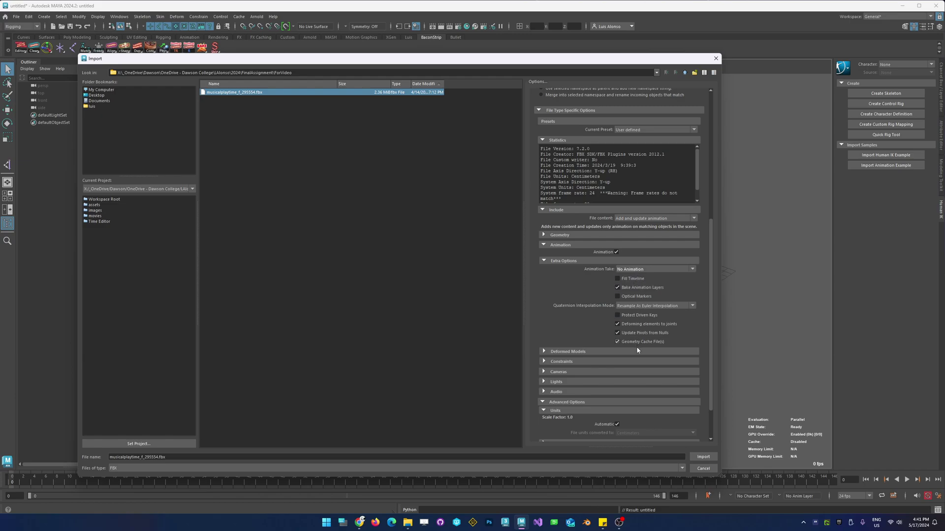
{"action": "left_click", "coordinate": [639, 269]}
{"action": "left_click", "coordinate": [629, 278]}
{"action": "left_click", "coordinate": [701, 456]}
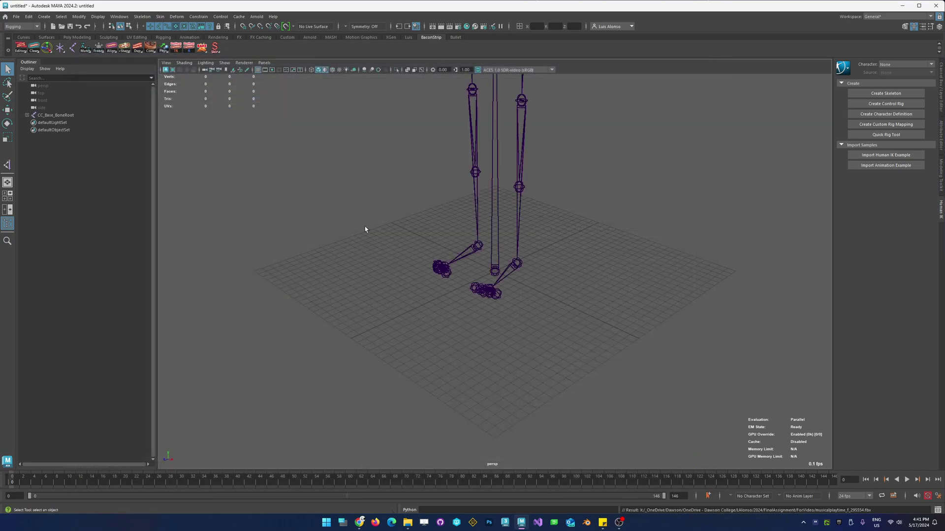
Create a HumanIK character definition for the imported skeleton and name it MocapSource
{"action": "left_click_drag", "start_coordinate": [364, 230], "coordinate": [337, 302], "text": "alt"}
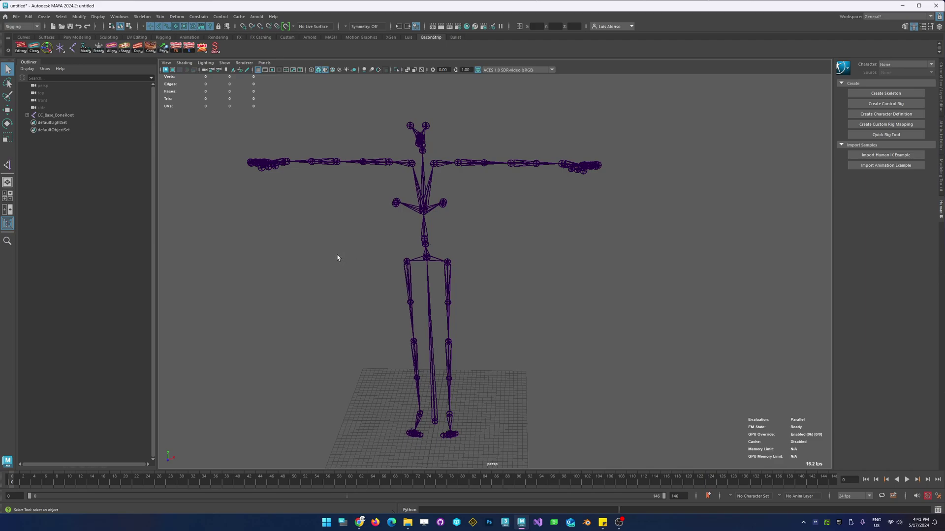
{"action": "left_click", "coordinate": [879, 115]}
{"action": "left_click", "coordinate": [847, 69]}
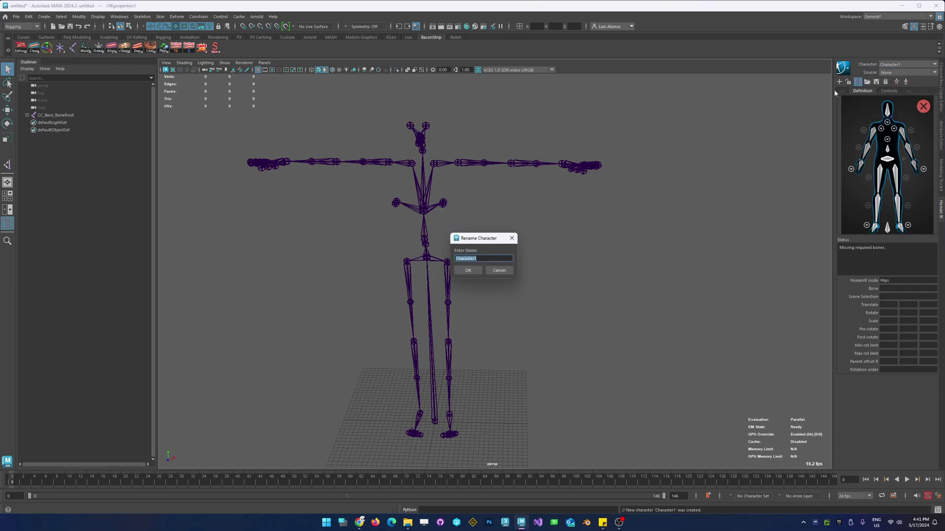
{"action": "type", "text": "MocapSource"}
{"action": "left_click", "coordinate": [468, 271]}
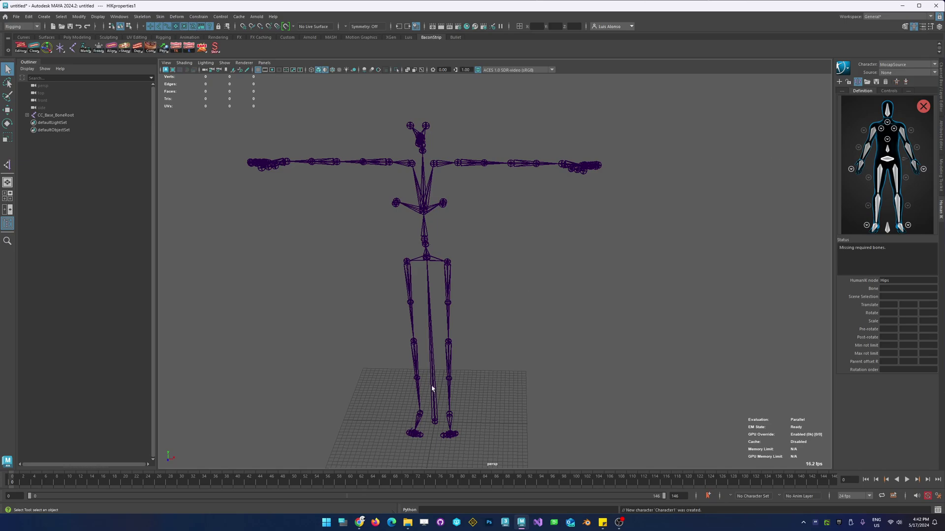
Assign the CC_Base_BoneRoot joint to the Reference node of the character definition
{"action": "left_click", "coordinate": [435, 421]}
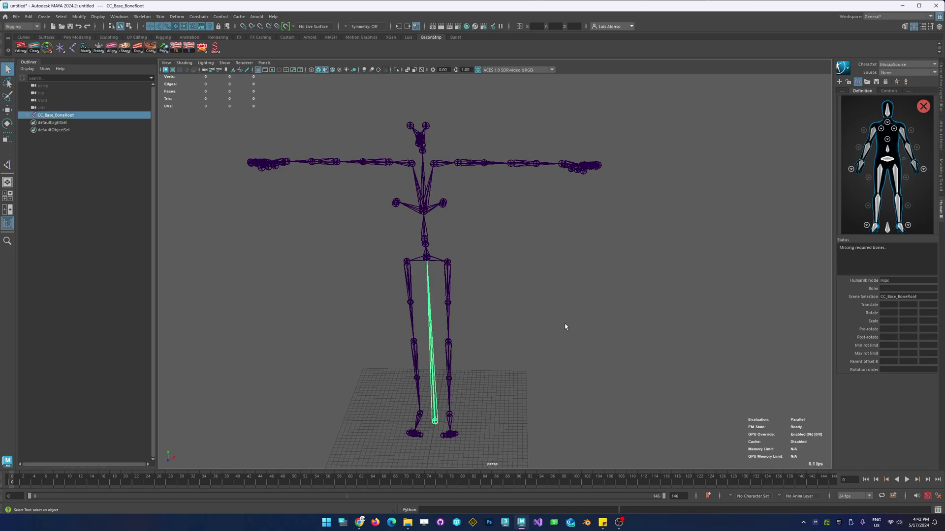
{"action": "right_click", "coordinate": [887, 227]}
{"action": "left_click", "coordinate": [888, 246]}
Select CC_Base_Hip beneath the root bone and assign it to the Hips node
{"action": "left_click", "coordinate": [27, 115]}
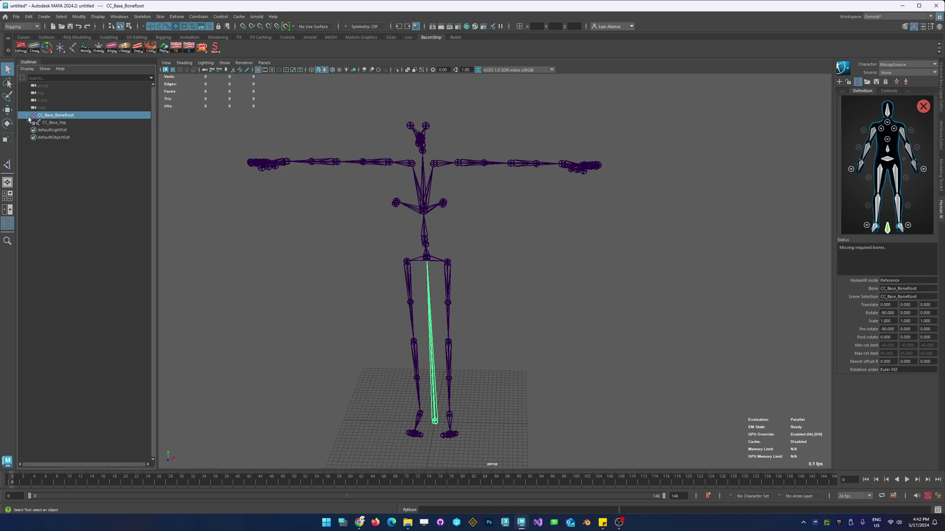
{"action": "left_click", "coordinate": [62, 123]}
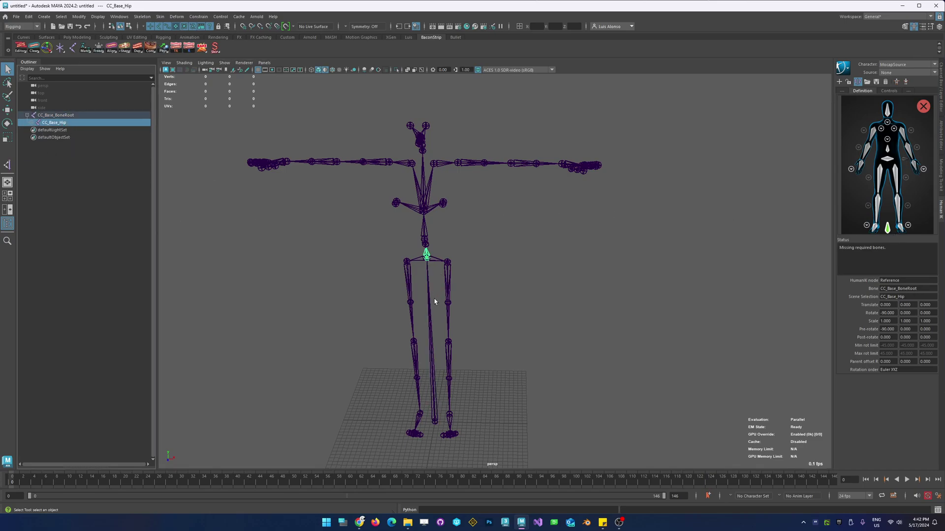
{"action": "right_click", "coordinate": [887, 158]}
{"action": "left_click", "coordinate": [890, 177]}
Expand the full joint hierarchy beneath CC_Base_Hip and locate the CC_Base_Pelvis joint on the skeleton
{"action": "left_click", "coordinate": [32, 123], "text": "shift"}
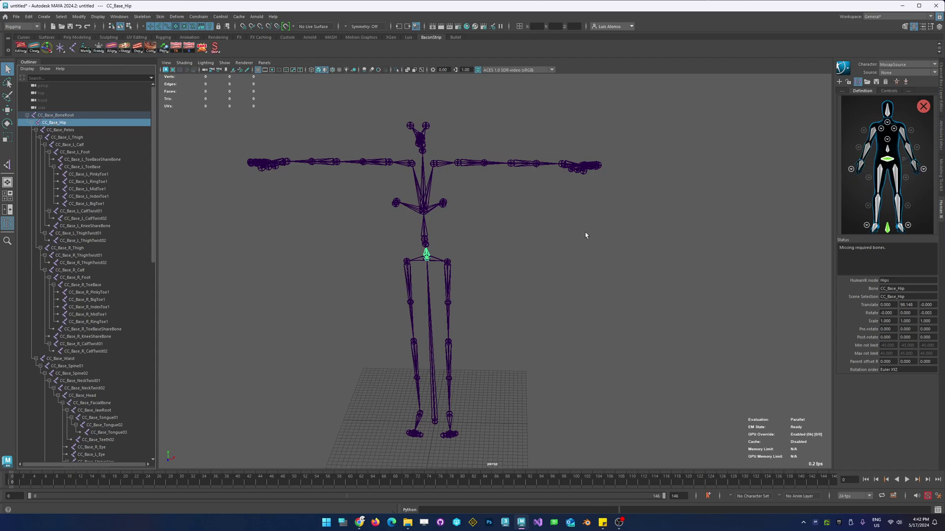
{"action": "left_click", "coordinate": [67, 130]}
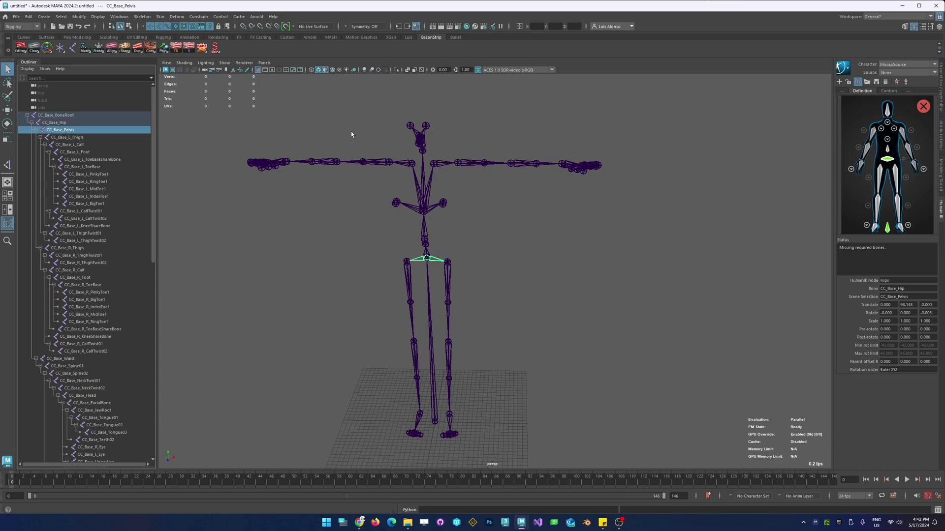
{"action": "left_click", "coordinate": [438, 259]}
Try to assign the CC_Base_Hip bone to the Spine node in place of Hips, and undo the assignment
{"action": "left_click", "coordinate": [427, 254]}
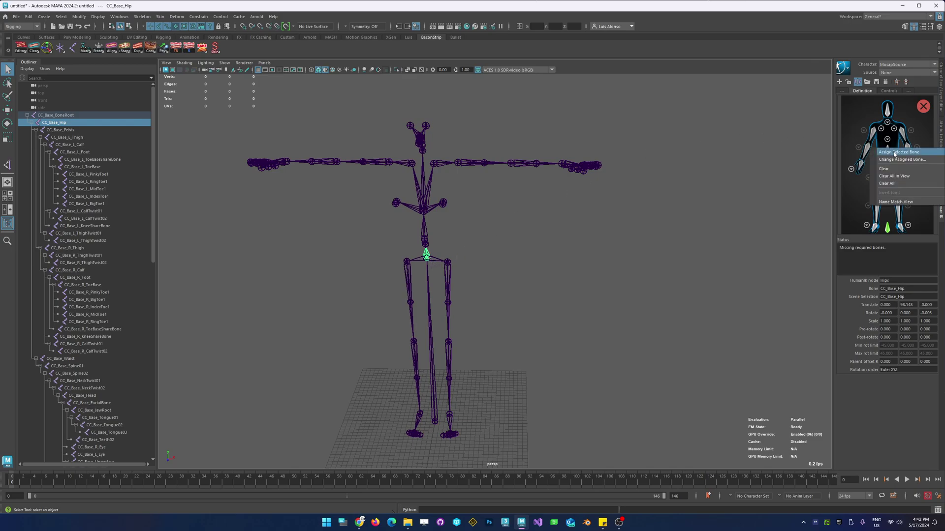
{"action": "left_click", "coordinate": [887, 151]}
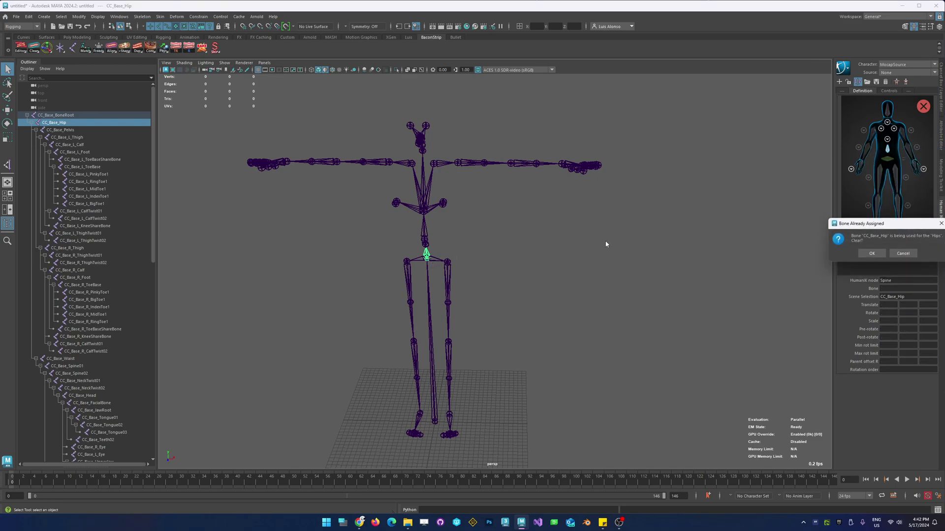
{"action": "left_click", "coordinate": [903, 254]}
{"action": "right_click", "coordinate": [889, 153]}
{"action": "left_click", "coordinate": [894, 155]}
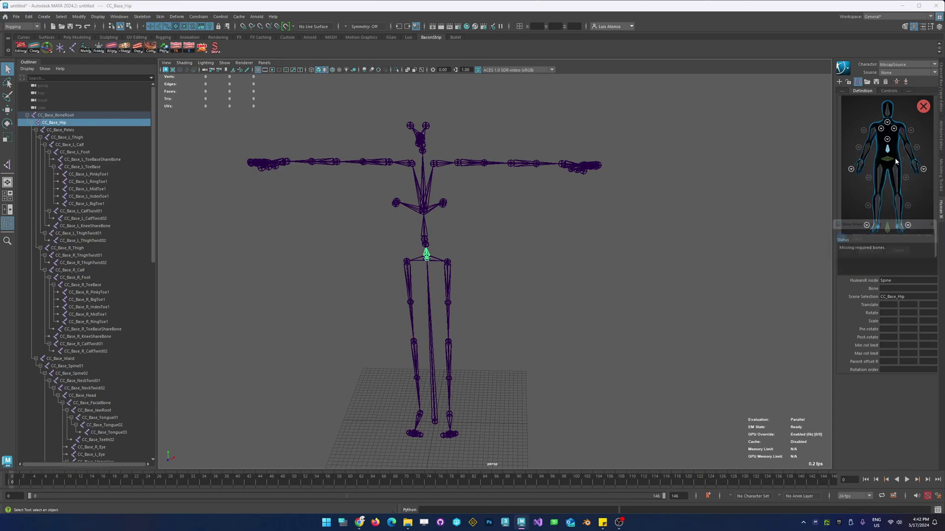
{"action": "left_click", "coordinate": [871, 254]}
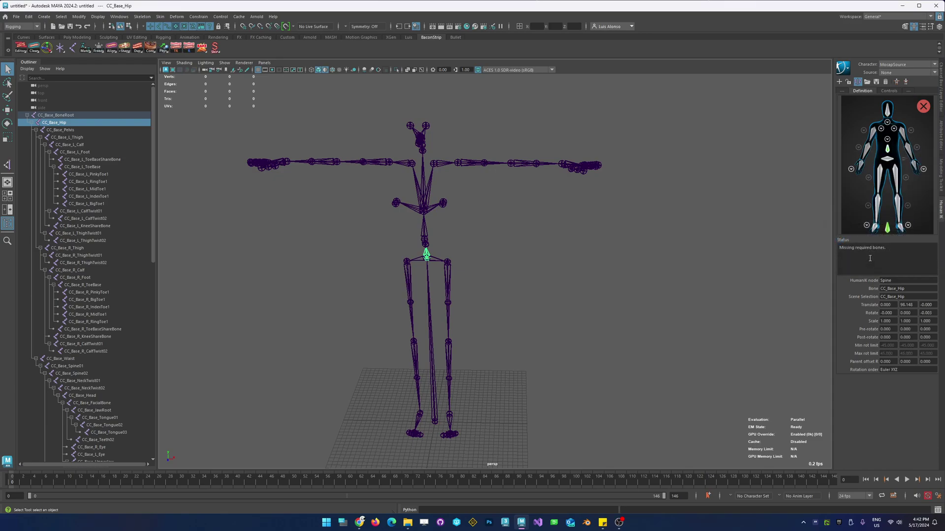
{"action": "key", "text": "ctrl+z"}
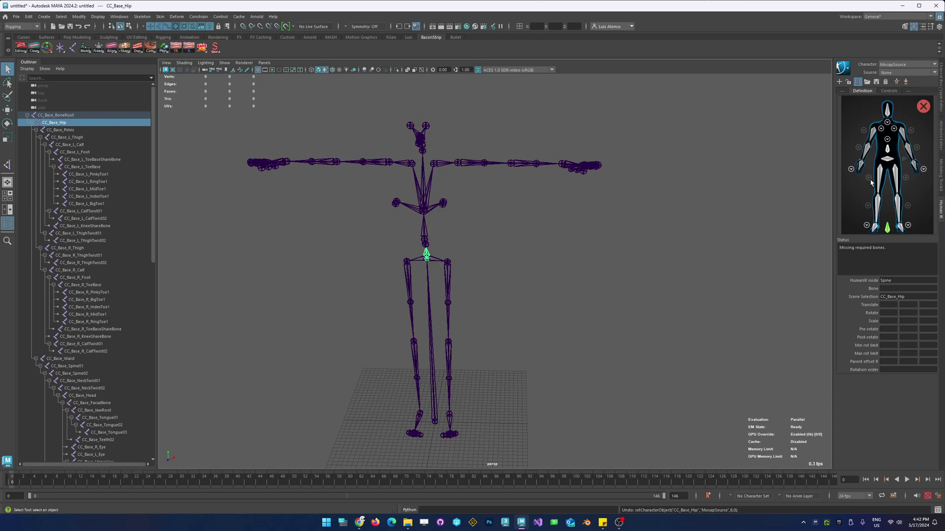
Reselect the CC_Base_Hip joint and assign it to the Hips node again
{"action": "key", "text": "Up"}
{"action": "left_click", "coordinate": [56, 123]}
{"action": "key", "text": "f"}
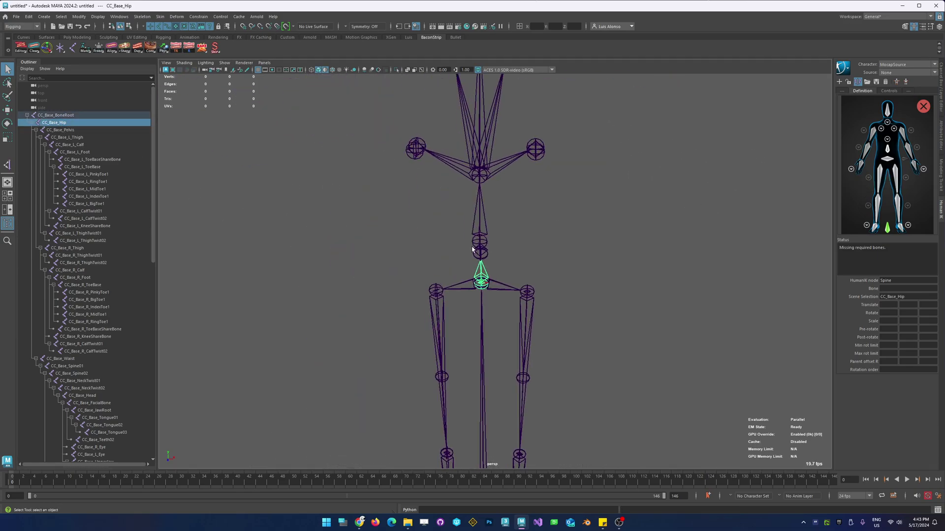
{"action": "right_click", "coordinate": [887, 158]}
{"action": "left_click", "coordinate": [891, 164]}
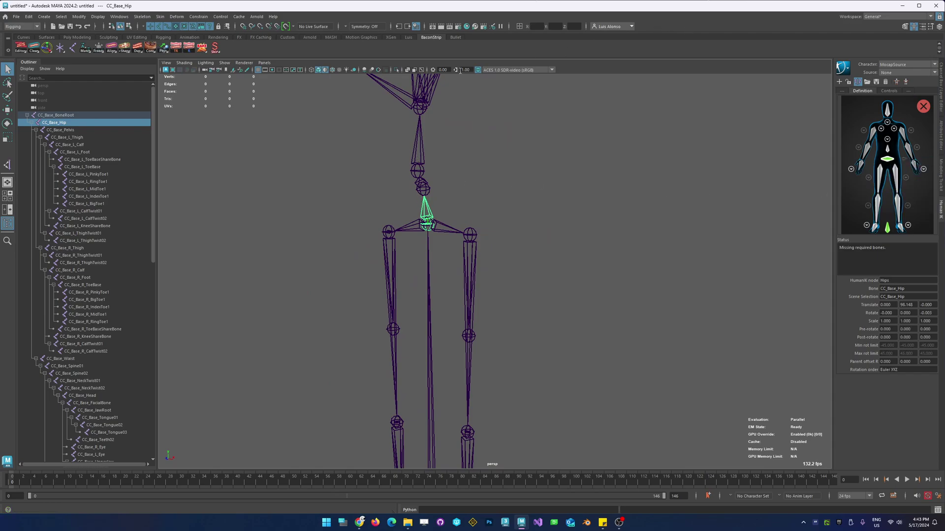
Assign the CC_Base_Waist joint just above the hips to the Spine node
{"action": "left_click", "coordinate": [425, 189]}
{"action": "right_click", "coordinate": [887, 147]}
{"action": "left_click", "coordinate": [898, 155]}
In the detailed spine view, assign CC_Base_Spine01 to Spine1 and CC_Base_Spine02 to Spine2
{"action": "middle_click_drag", "start_coordinate": [502, 141], "coordinate": [522, 197], "text": "alt"}
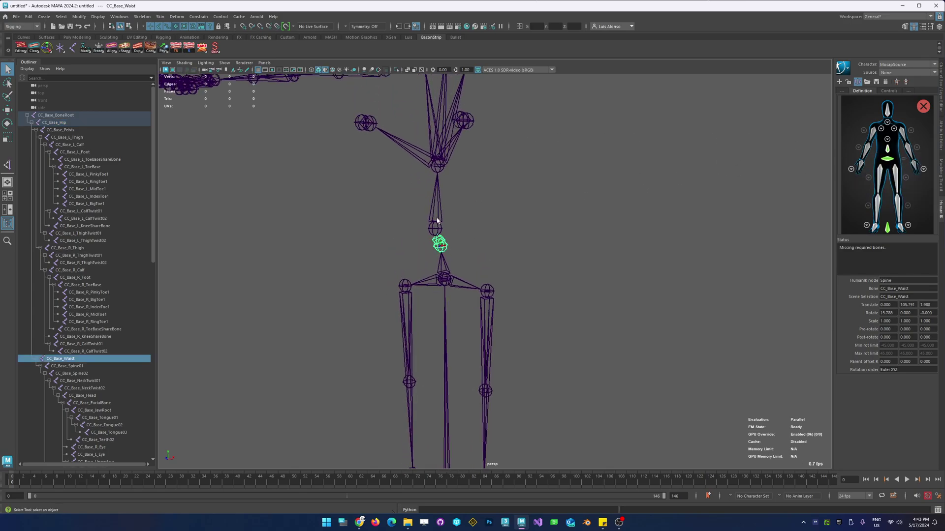
{"action": "key", "text": "Down"}
{"action": "left_click", "coordinate": [889, 141]}
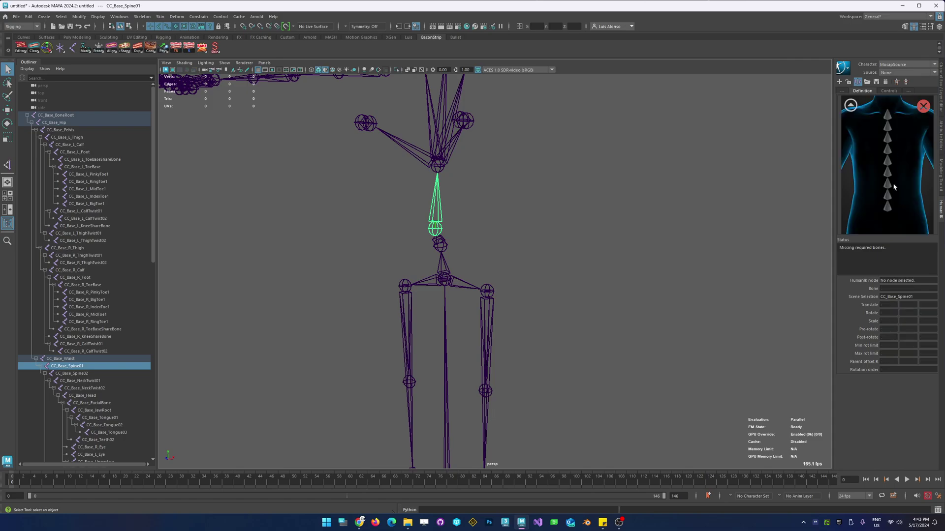
{"action": "right_click", "coordinate": [888, 209]}
{"action": "left_click", "coordinate": [894, 218]}
{"action": "key", "text": "Down"}
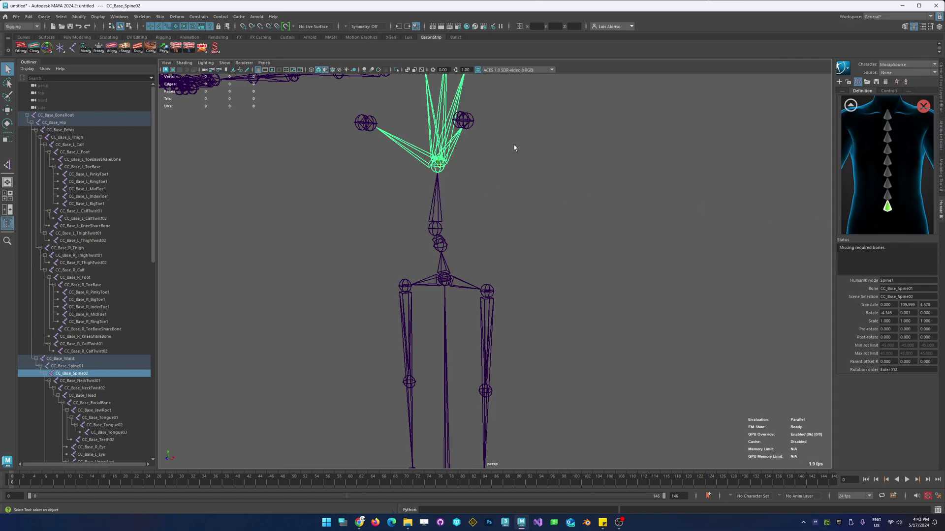
{"action": "right_click", "coordinate": [887, 196]}
{"action": "left_click", "coordinate": [899, 201]}
In the detailed neck view, assign the CC_Base_NeckTwist01 joint to the Neck node
{"action": "left_click_drag", "start_coordinate": [561, 209], "coordinate": [447, 235], "text": "alt"}
{"action": "left_click", "coordinate": [433, 225]}
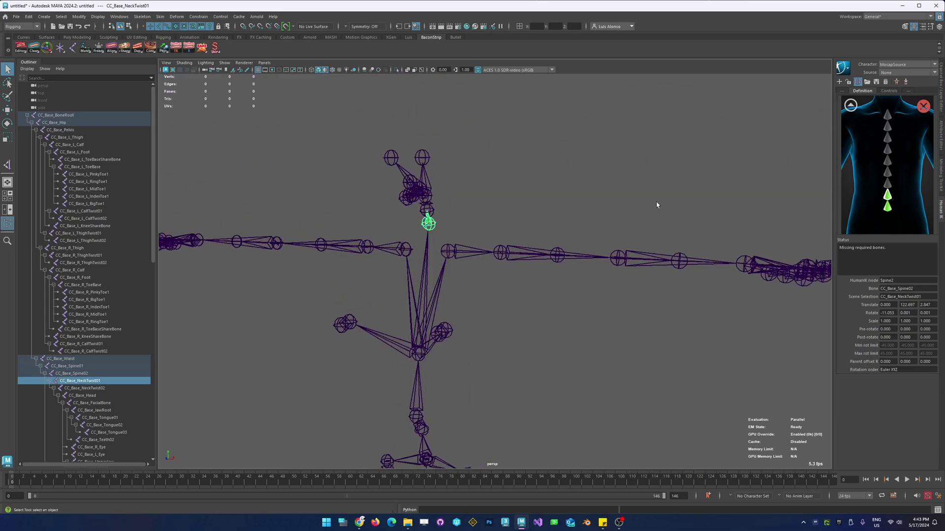
{"action": "left_click", "coordinate": [850, 105]}
{"action": "left_click", "coordinate": [890, 126]}
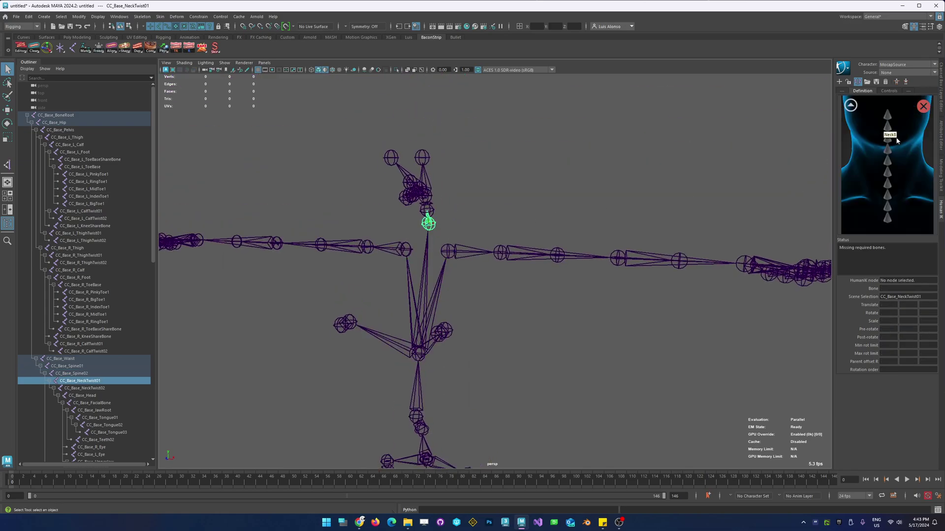
{"action": "right_click", "coordinate": [889, 225]}
{"action": "left_click", "coordinate": [871, 228]}
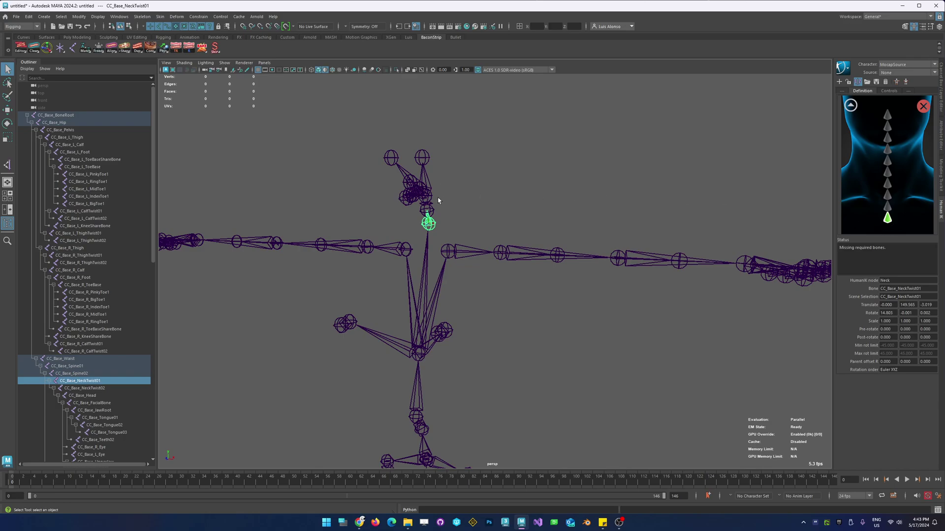
Assign the CC_Base_NeckTwist02 joint to the neck node directly above Neck and return to the full body view
{"action": "left_click", "coordinate": [427, 210]}
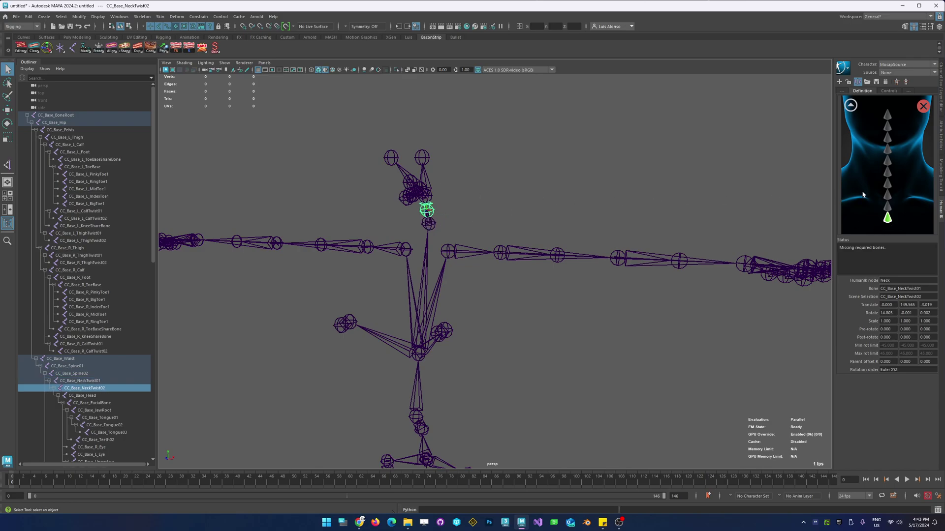
{"action": "right_click", "coordinate": [888, 209]}
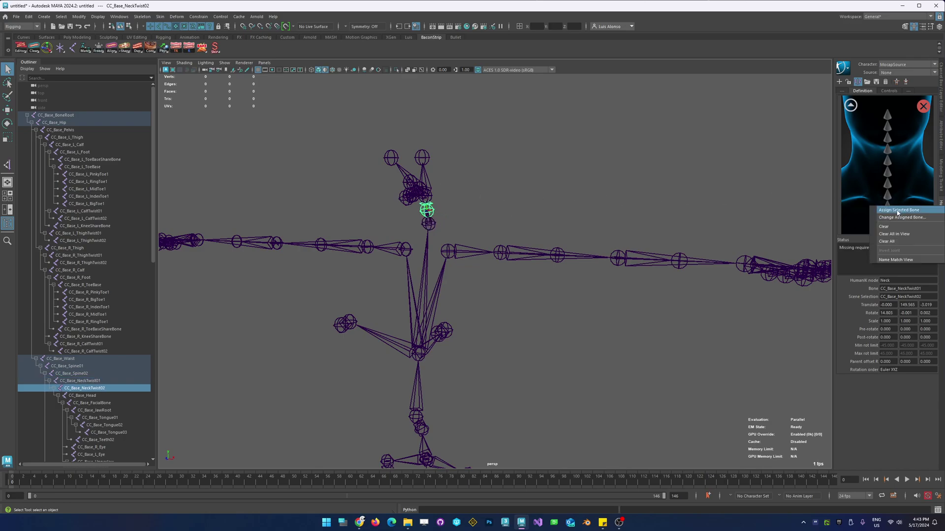
{"action": "left_click", "coordinate": [897, 211]}
{"action": "left_click", "coordinate": [850, 105]}
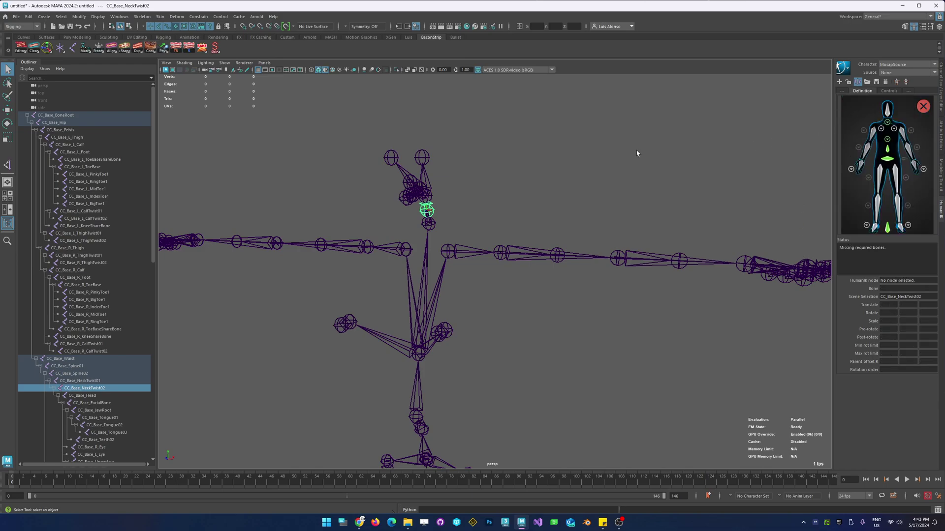
Assign the CC_Base_Head joint to the Head node
{"action": "left_click", "coordinate": [85, 396]}
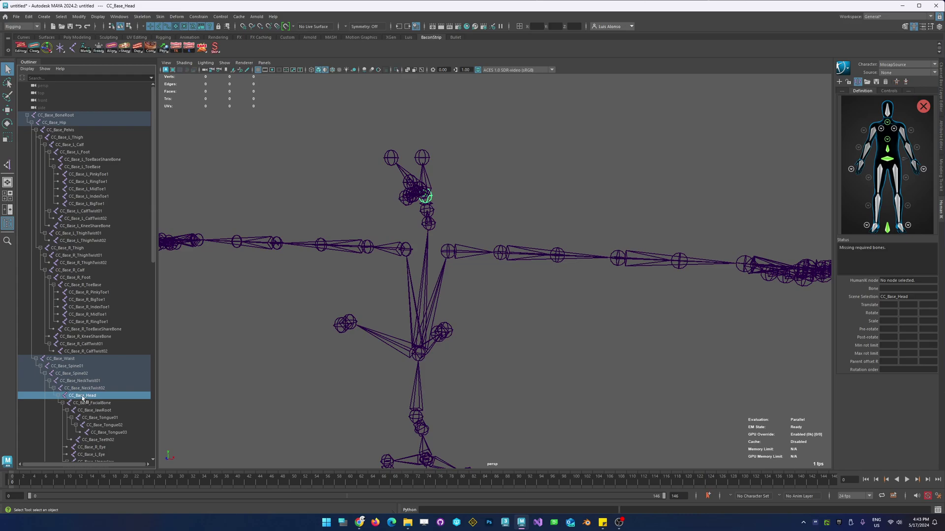
{"action": "left_click_drag", "start_coordinate": [421, 206], "coordinate": [430, 223], "text": "alt"}
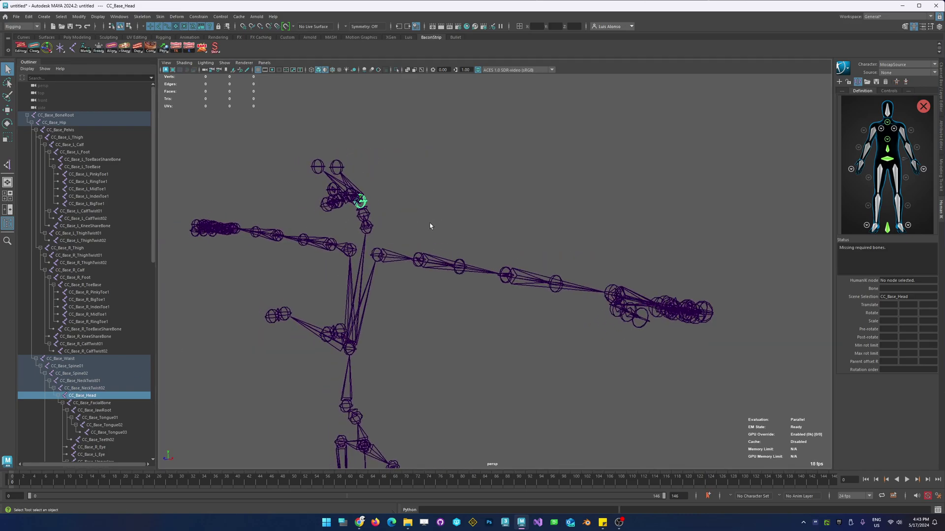
{"action": "left_click_drag", "start_coordinate": [461, 285], "coordinate": [365, 271], "text": "alt"}
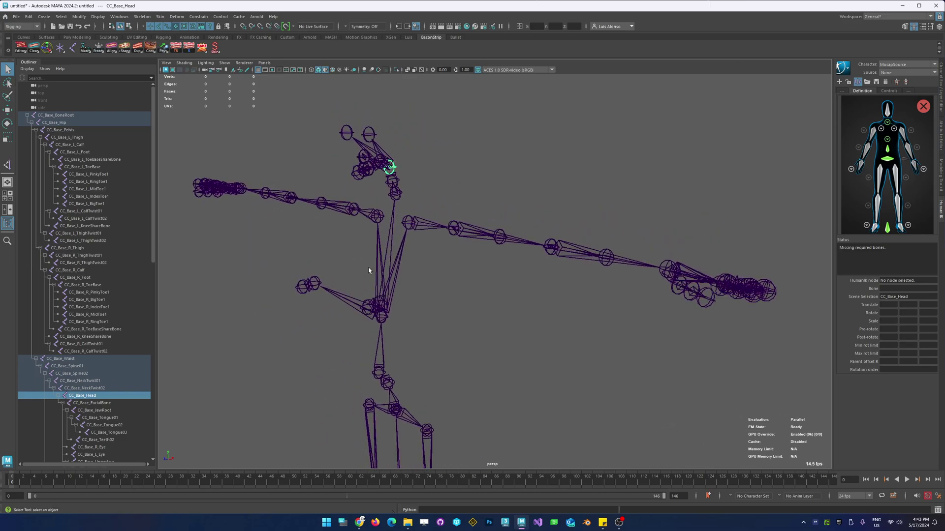
{"action": "left_click", "coordinate": [888, 112]}
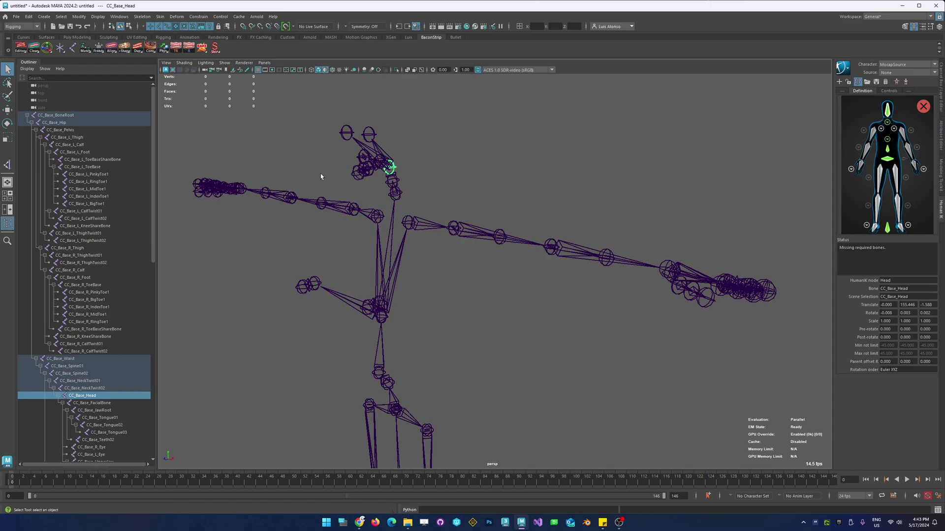
In the detailed shoulder view, assign the CC_Base_L_Clavicle joint to the LeftShoulder node
{"action": "left_click_drag", "start_coordinate": [612, 244], "coordinate": [514, 212], "text": "alt"}
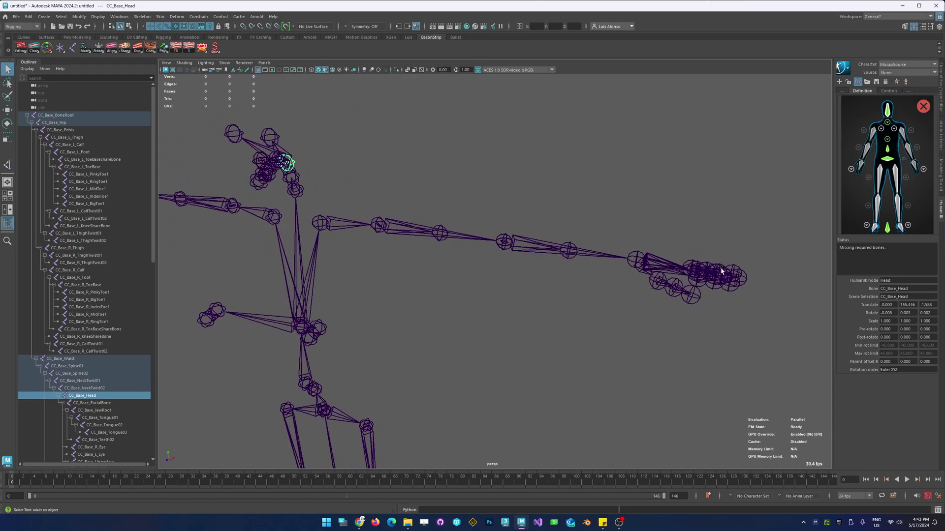
{"action": "left_click_drag", "start_coordinate": [679, 276], "coordinate": [436, 197], "text": "alt"}
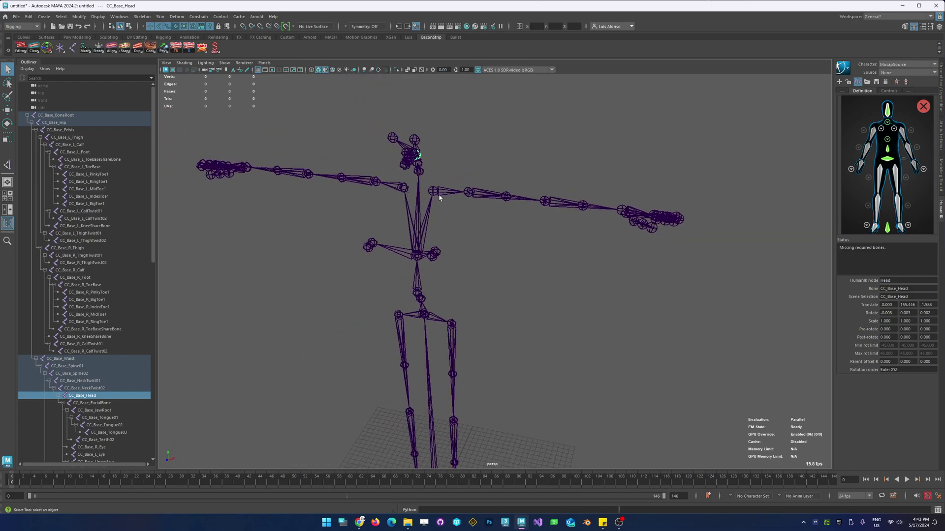
{"action": "left_click", "coordinate": [443, 199]}
{"action": "left_click", "coordinate": [894, 129]}
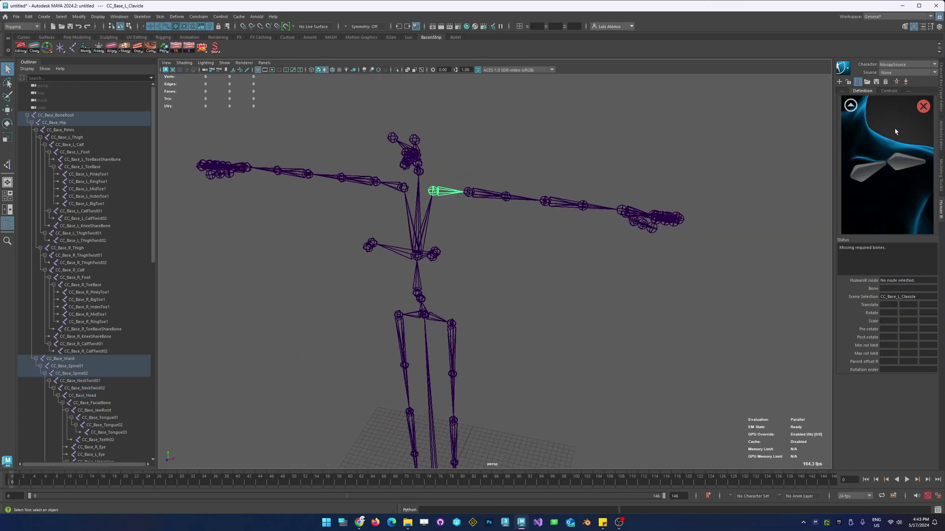
{"action": "right_click", "coordinate": [867, 171]}
{"action": "left_click", "coordinate": [870, 176]}
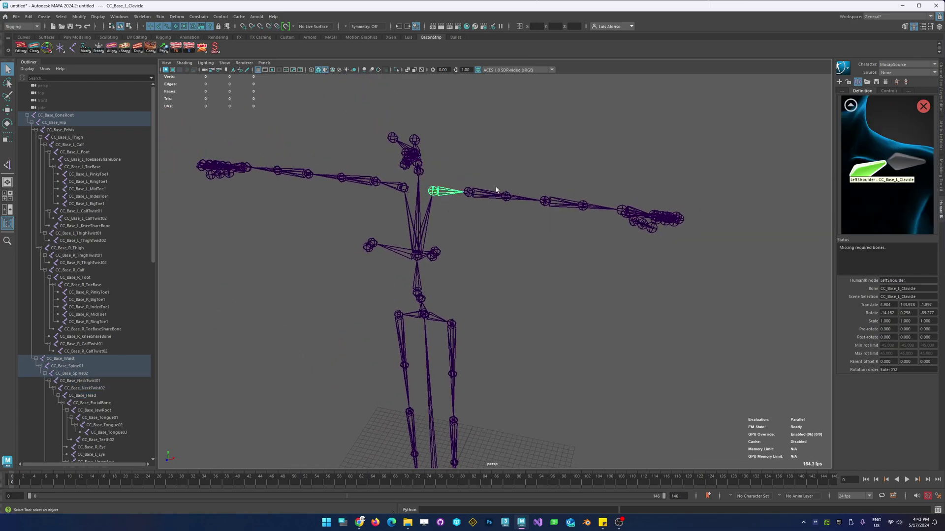
In the full body view, assign CC_Base_L_Upperarm to LeftArm and CC_Base_L_Forearm to LeftForeArm
{"action": "left_click", "coordinate": [527, 202]}
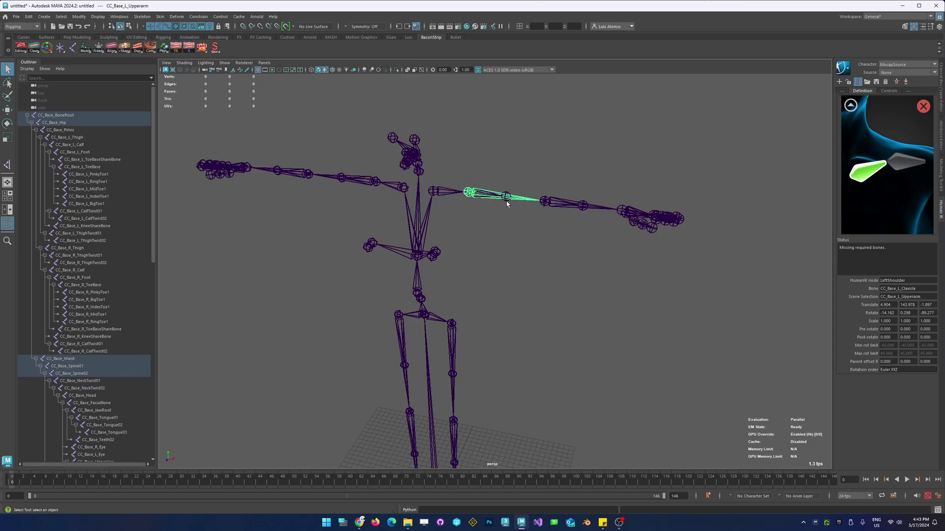
{"action": "left_click", "coordinate": [850, 105]}
{"action": "right_click", "coordinate": [907, 137]}
{"action": "left_click", "coordinate": [909, 137]}
{"action": "left_click", "coordinate": [602, 211]}
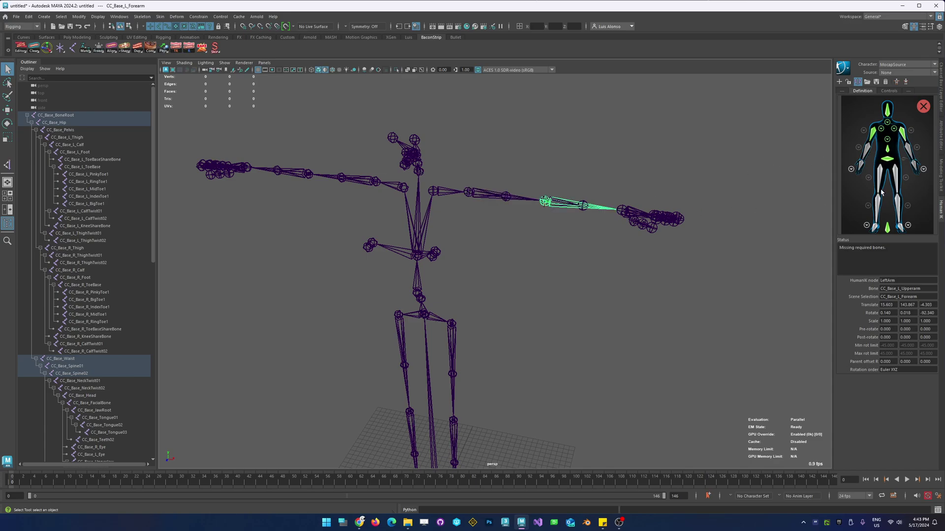
{"action": "right_click", "coordinate": [910, 146]}
{"action": "left_click", "coordinate": [914, 150]}
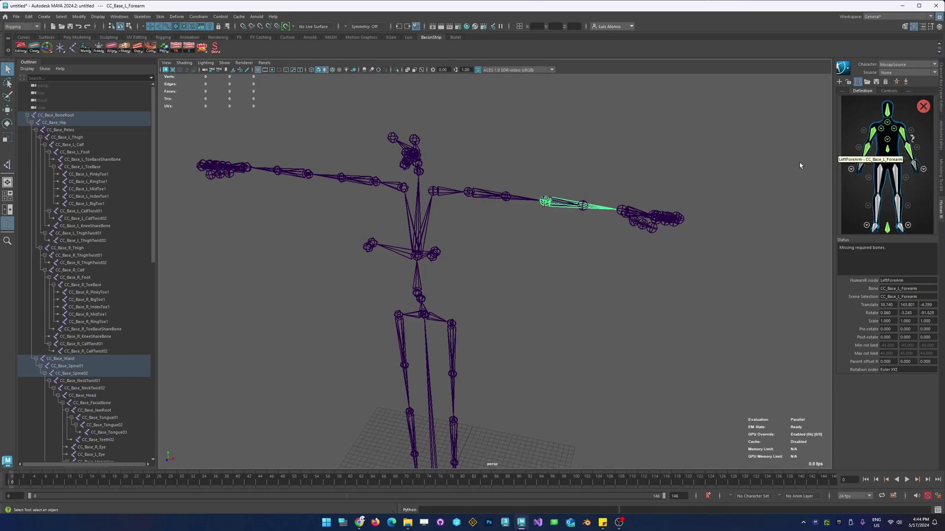
Assign the CC_Base_L_Hand joint to the LeftHand node
{"action": "left_click", "coordinate": [635, 214]}
{"action": "left_click_drag", "start_coordinate": [635, 213], "coordinate": [573, 251], "text": "alt"}
{"action": "right_click", "coordinate": [917, 166]}
{"action": "left_click", "coordinate": [918, 169]}
Assign CC_Base_L_Thigh to the LeftUpLeg node and CC_Base_L_Calf to the LeftLeg node
{"action": "left_click_drag", "start_coordinate": [605, 249], "coordinate": [476, 303], "text": "alt"}
{"action": "left_click", "coordinate": [478, 301]}
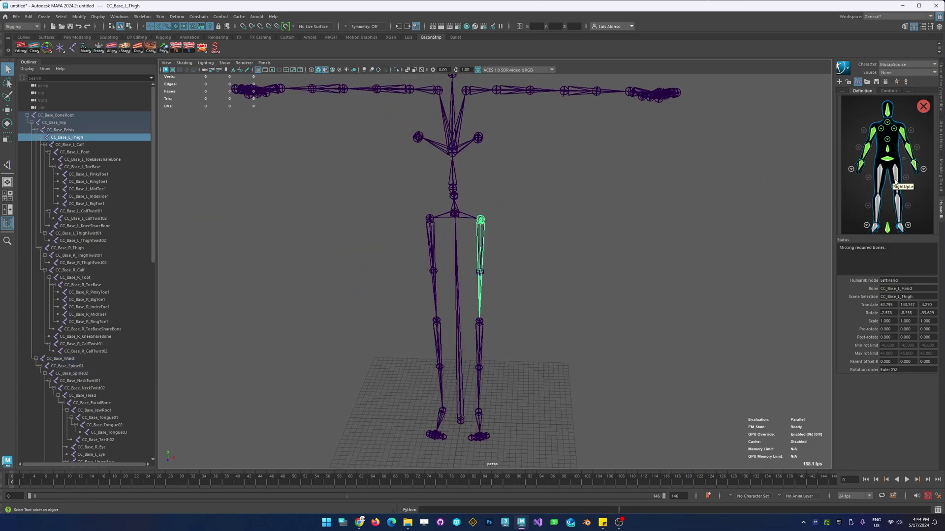
{"action": "right_click", "coordinate": [899, 171]}
{"action": "left_click", "coordinate": [901, 175]}
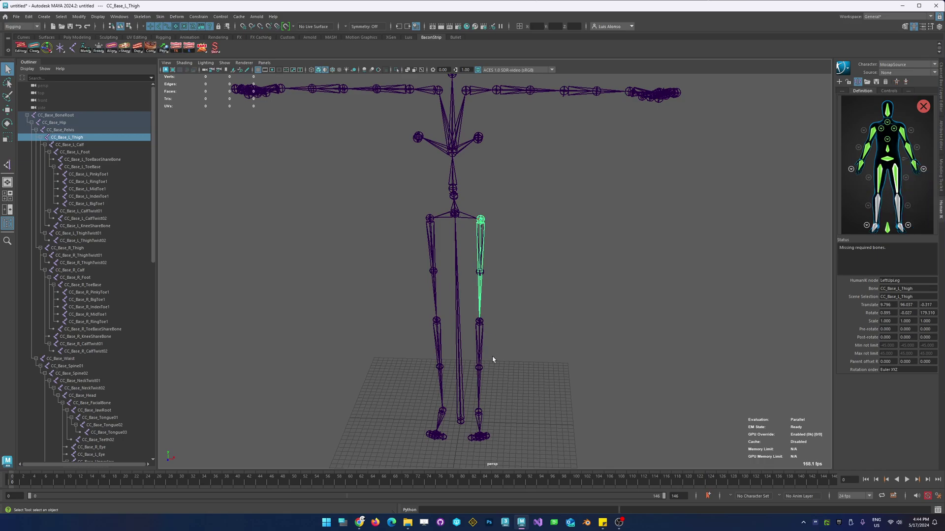
{"action": "left_click", "coordinate": [476, 390]}
{"action": "right_click", "coordinate": [899, 202]}
{"action": "left_click", "coordinate": [901, 205]}
Assign the CC_Base_L_Foot joint to the LeftFoot node
{"action": "middle_click_drag", "start_coordinate": [476, 398], "coordinate": [473, 300], "text": "alt"}
{"action": "right_click_drag", "start_coordinate": [491, 327], "coordinate": [549, 252], "text": "alt"}
{"action": "left_click", "coordinate": [464, 346]}
{"action": "left_click", "coordinate": [461, 340]}
{"action": "right_click", "coordinate": [903, 228]}
{"action": "left_click", "coordinate": [898, 230]}
In the detailed left foot view, assign the CC_Base_L_ToeBase joint to the LeftToeBase node
{"action": "left_click_drag", "start_coordinate": [524, 303], "coordinate": [463, 346], "text": "alt"}
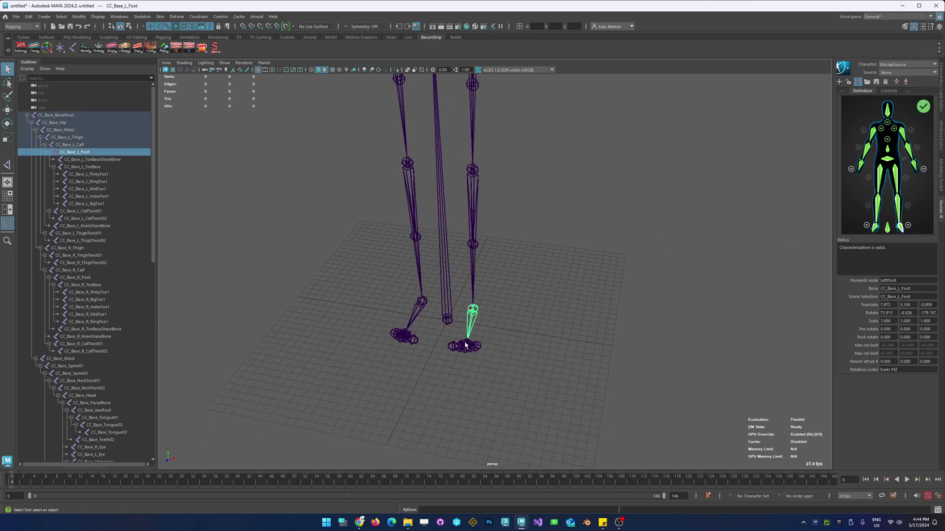
{"action": "scroll", "coordinate": [463, 306], "scroll_direction": "up", "scroll_amount": 2}
{"action": "left_click", "coordinate": [907, 226]}
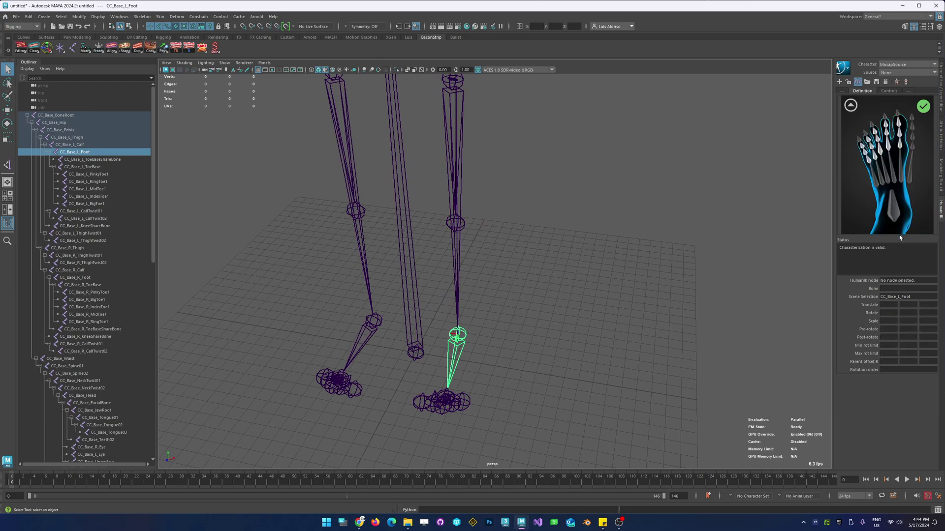
{"action": "left_click", "coordinate": [449, 393]}
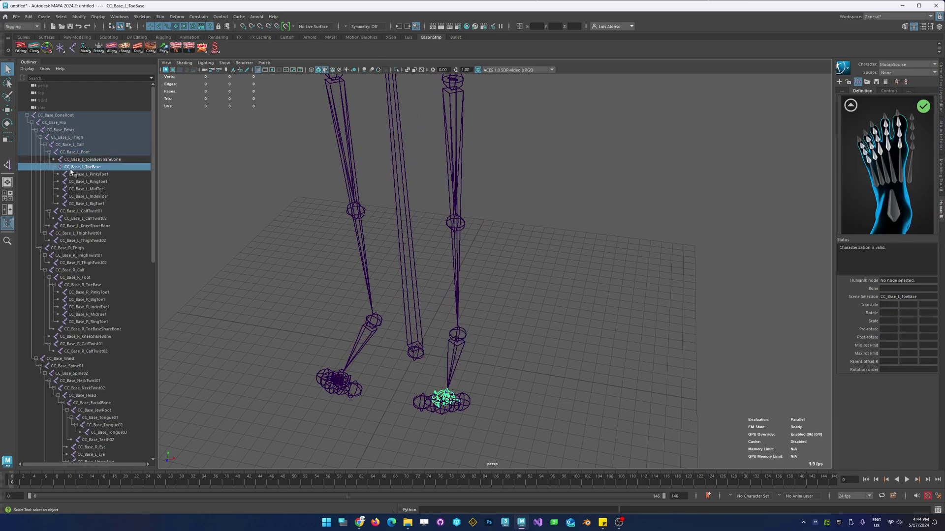
{"action": "left_click", "coordinate": [893, 206]}
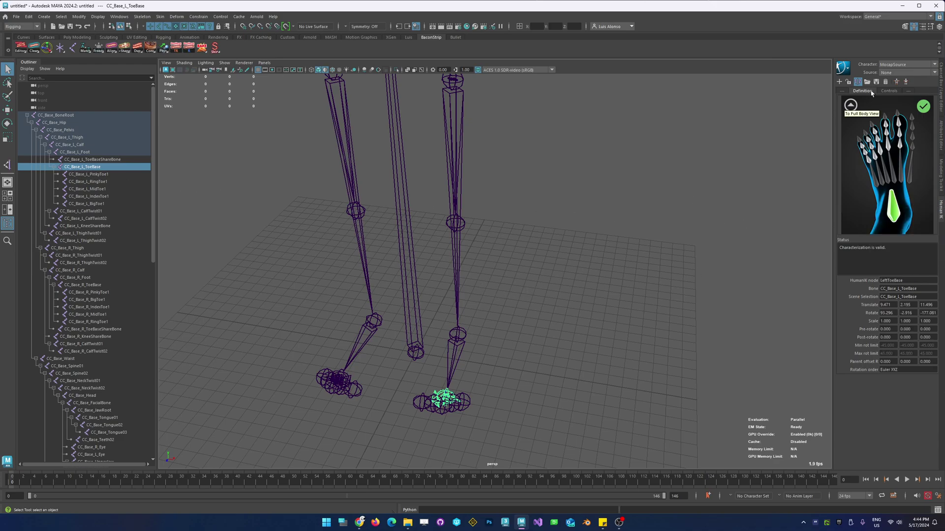
Check the bones assigned to the right toe base, lower leg and upper leg nodes
{"action": "left_click", "coordinate": [850, 105]}
{"action": "left_click", "coordinate": [865, 236]}
{"action": "left_click", "coordinate": [884, 208]}
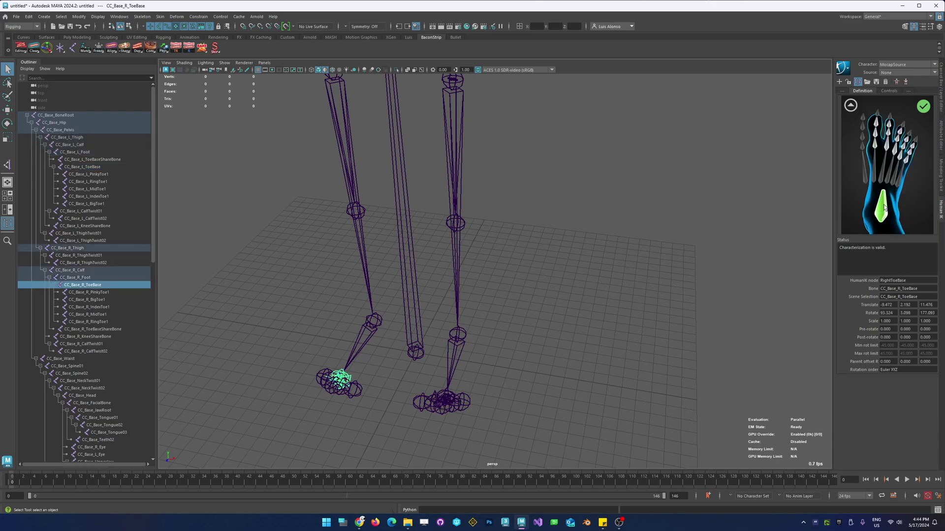
{"action": "left_click", "coordinate": [850, 105]}
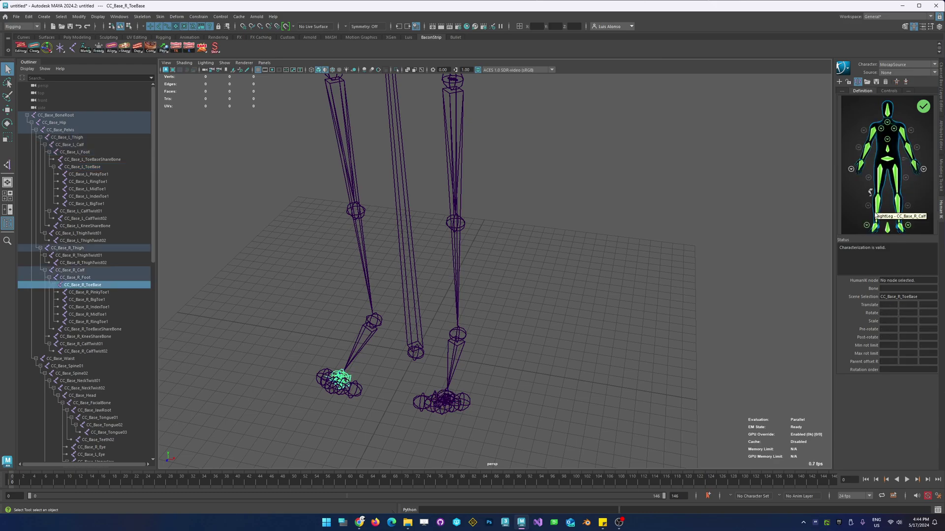
{"action": "left_click", "coordinate": [875, 227]}
{"action": "left_click", "coordinate": [877, 209]}
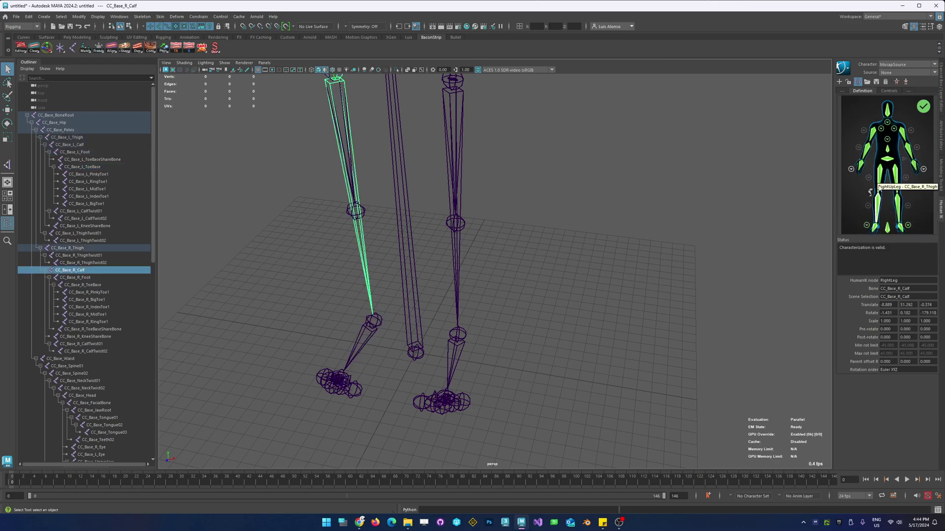
{"action": "left_click", "coordinate": [880, 181]}
Select the whole joint hierarchy of CC_Base_L_Hand and set the joint radius to 1
{"action": "scroll", "coordinate": [347, 196], "scroll_direction": "down", "scroll_amount": 6}
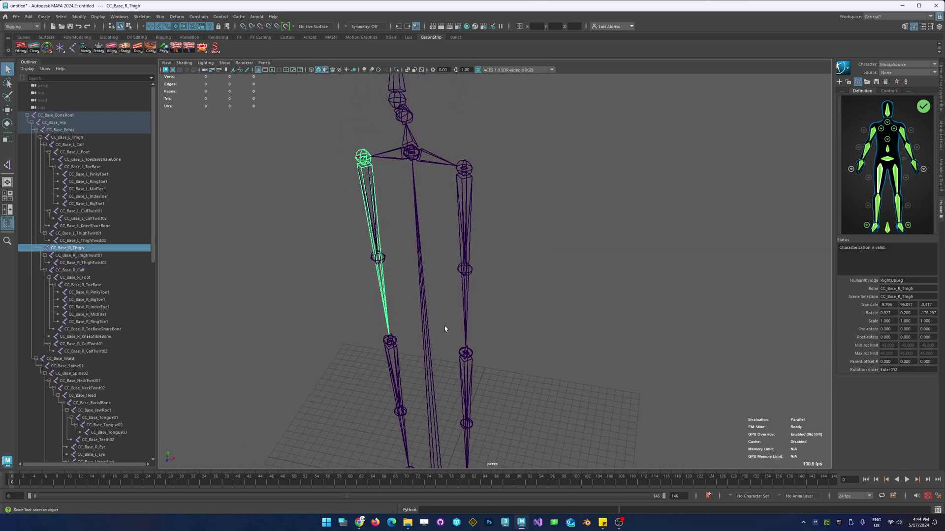
{"action": "left_click_drag", "start_coordinate": [706, 207], "coordinate": [507, 242], "text": "alt"}
{"action": "middle_click_drag", "start_coordinate": [561, 197], "coordinate": [537, 209], "text": "alt"}
{"action": "scroll", "coordinate": [400, 172], "scroll_direction": "up", "scroll_amount": 5}
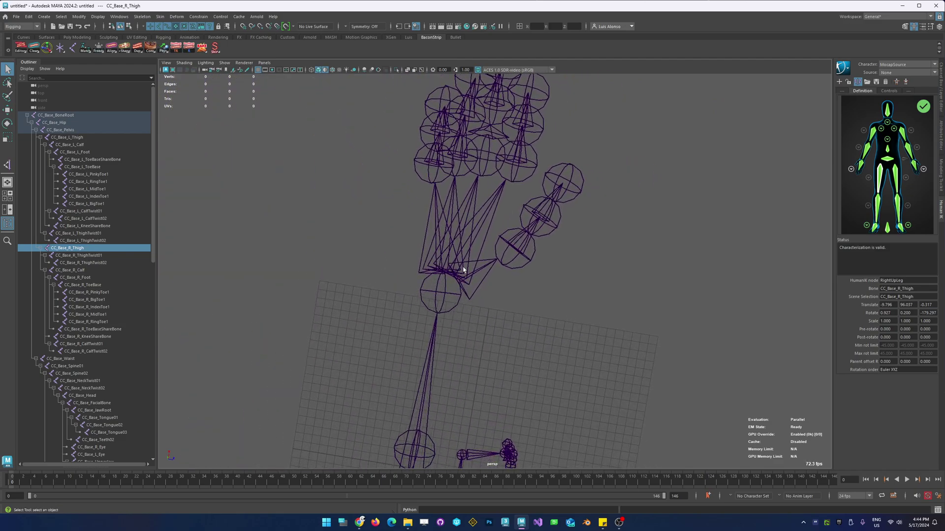
{"action": "left_click", "coordinate": [462, 273]}
{"action": "right_click", "coordinate": [459, 242]}
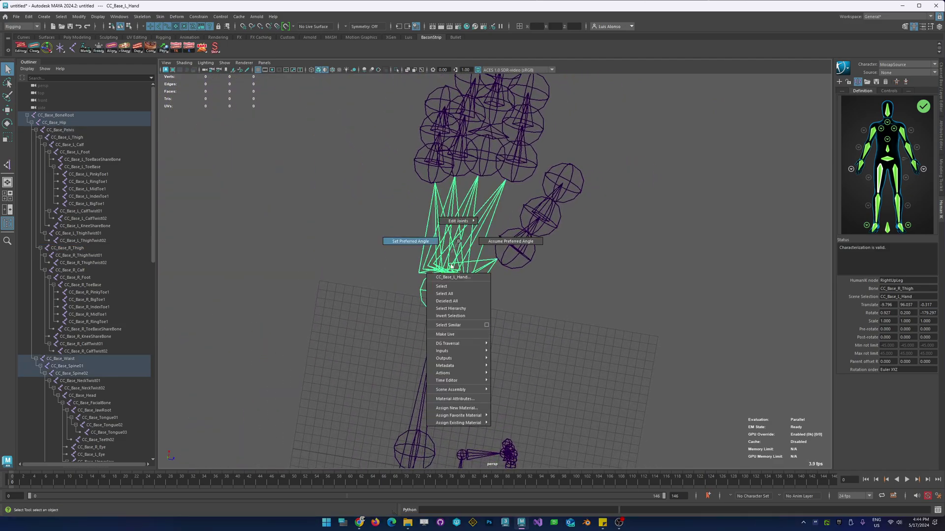
{"action": "left_click", "coordinate": [450, 309]}
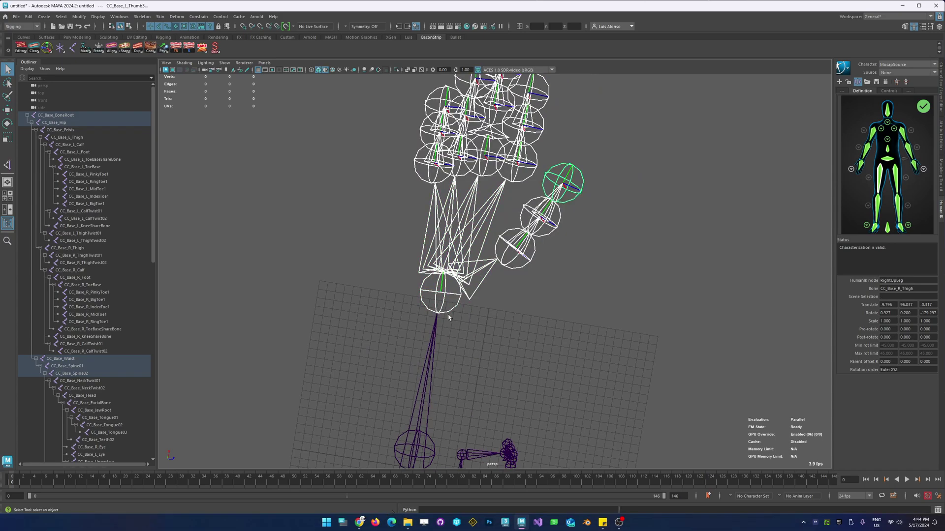
{"action": "left_click", "coordinate": [940, 89]}
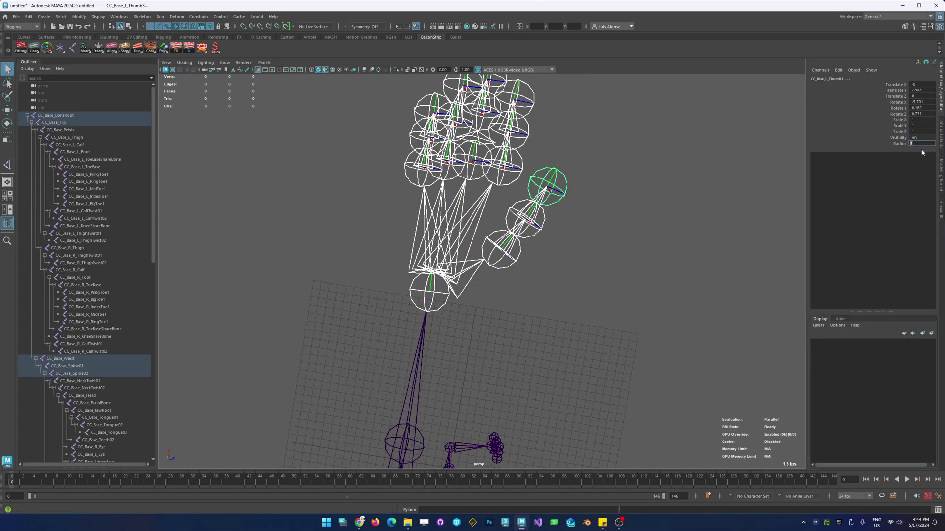
{"action": "type", "text": "1"}
{"action": "key", "text": "Return"}
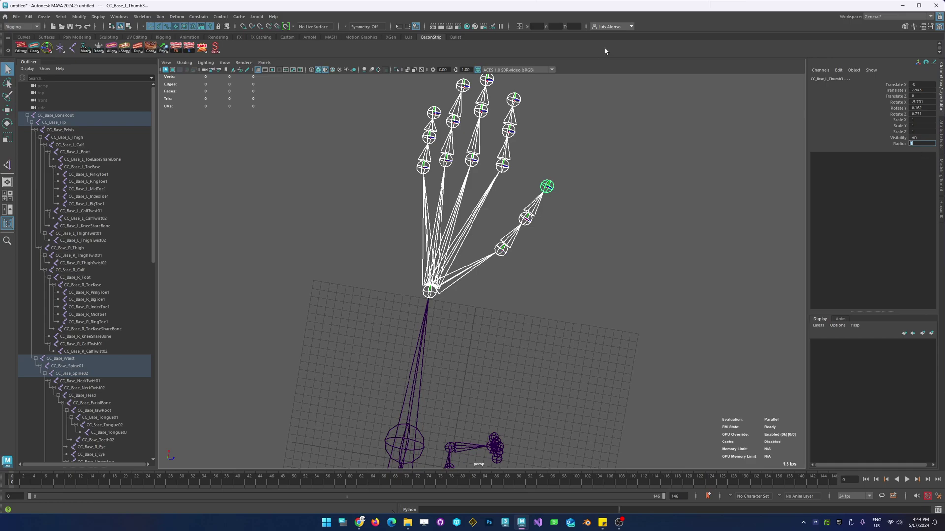
In the detailed left hand view of the HumanIK definition, assign CC_Base_L_Thumb1, Thumb2 and Thumb3 to the LeftHandThumb1, 2 and 3 nodes
{"action": "left_click", "coordinate": [936, 206]}
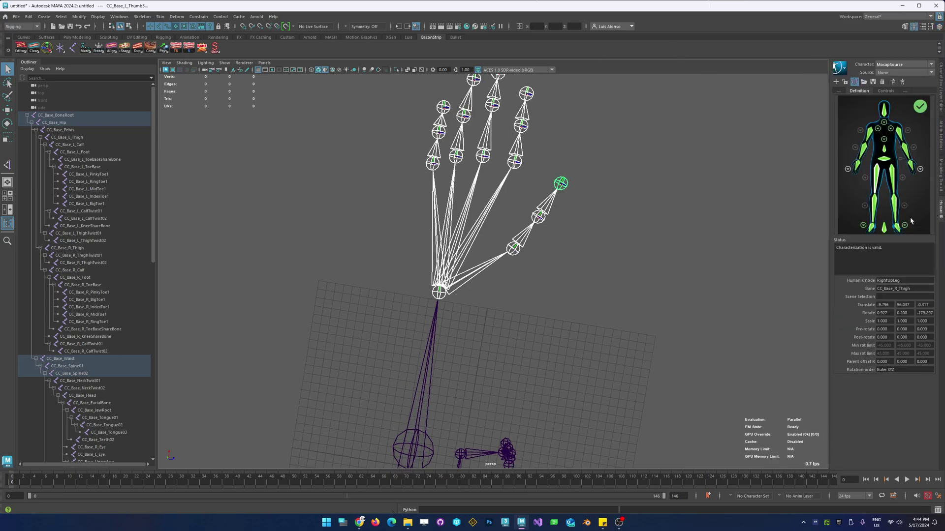
{"action": "left_click", "coordinate": [919, 168]}
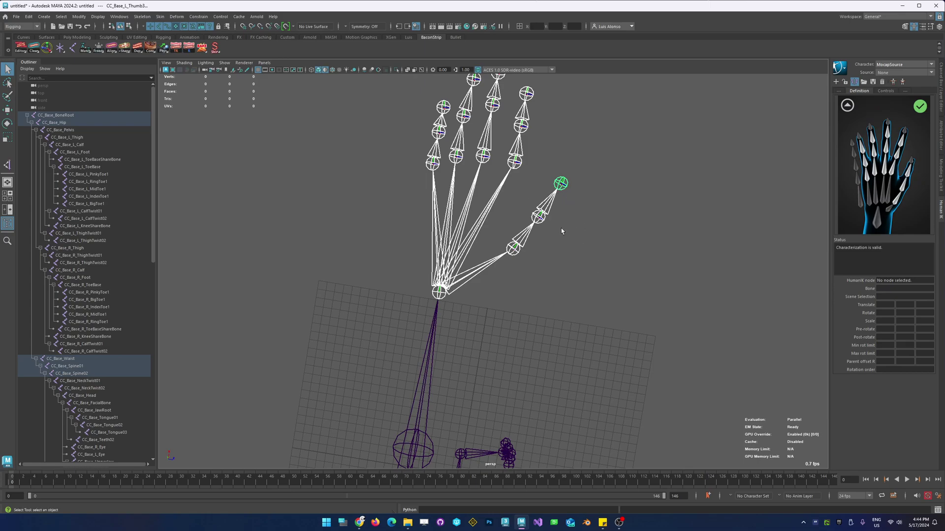
{"action": "left_click", "coordinate": [546, 225]}
{"action": "left_click_drag", "start_coordinate": [520, 236], "coordinate": [529, 243]}
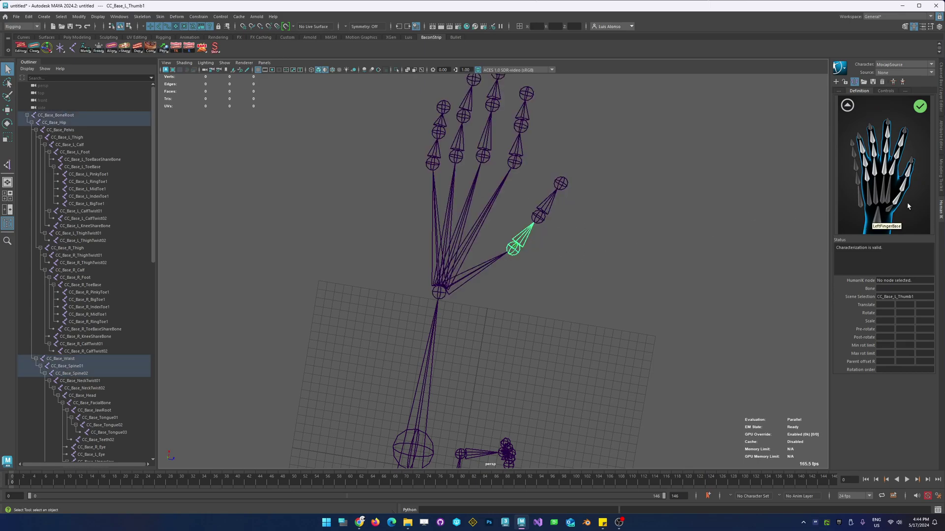
{"action": "key", "text": "Down"}
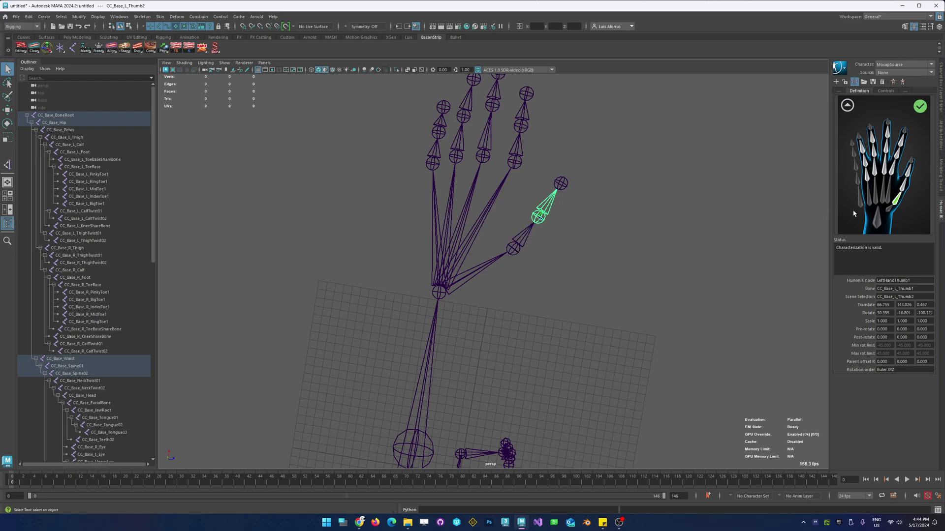
{"action": "right_click", "coordinate": [913, 187]}
{"action": "left_click", "coordinate": [914, 188]}
{"action": "key", "text": "Down"}
{"action": "right_click", "coordinate": [913, 166]}
{"action": "left_click", "coordinate": [915, 176]}
Assign the CC_Base_L_Index1, Index2 and Index3 joints to the LeftHandIndex1, LeftHandIndex2 and LeftHandIndex3 nodes
{"action": "left_click_drag", "start_coordinate": [495, 177], "coordinate": [518, 267], "text": "alt"}
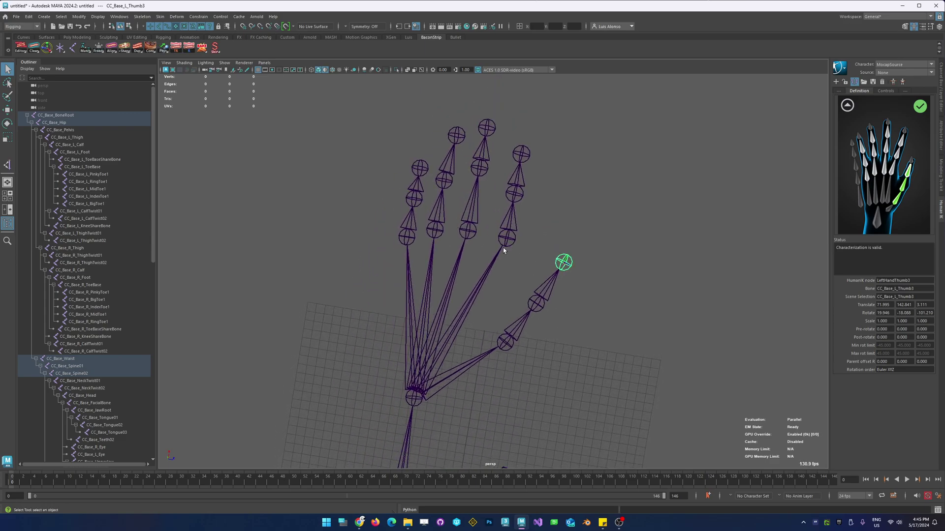
{"action": "left_click", "coordinate": [508, 221]}
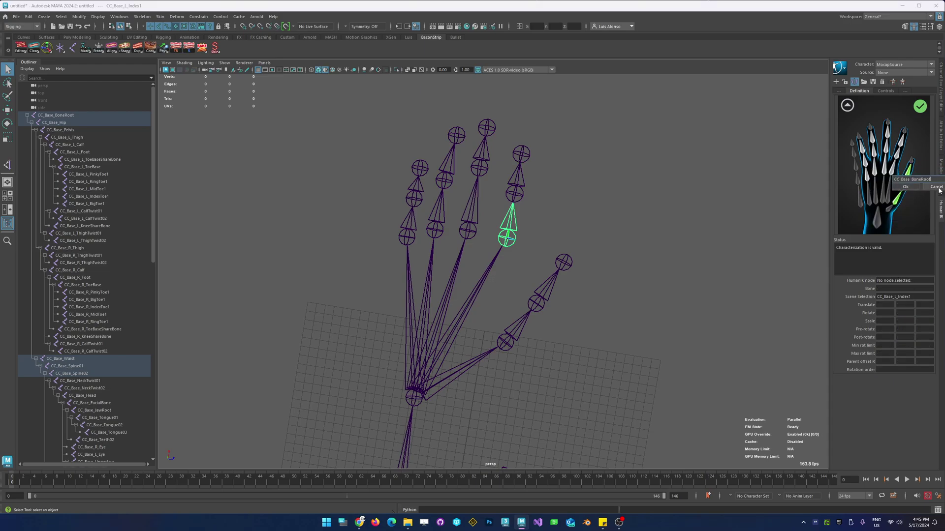
{"action": "left_click", "coordinate": [892, 170]}
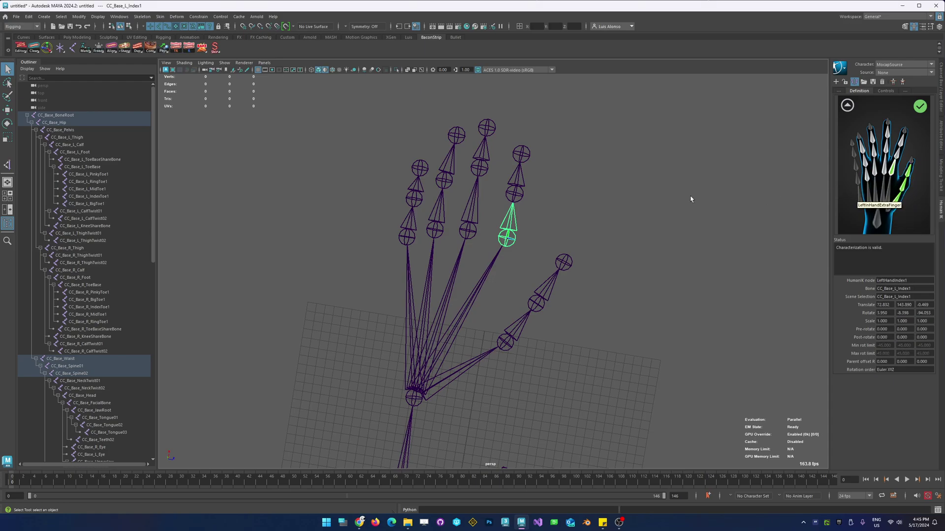
{"action": "left_click", "coordinate": [517, 182]}
{"action": "right_click", "coordinate": [901, 160]}
{"action": "left_click", "coordinate": [899, 159]}
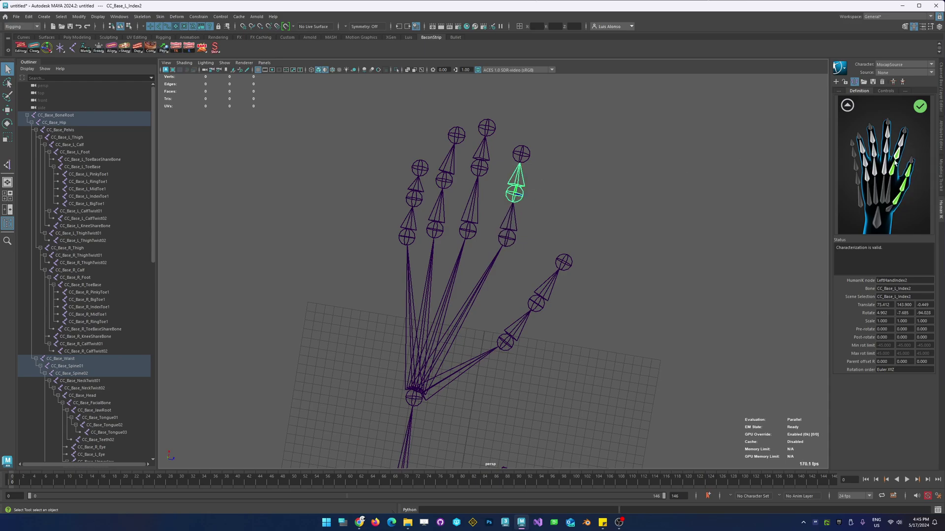
{"action": "left_click", "coordinate": [521, 154]}
{"action": "left_click", "coordinate": [905, 142]}
Assign the CC_Base_L_Mid1, Mid2 and Mid3 joints to the LeftHandMiddle1, LeftHandMiddle2 and LeftHandMiddle3 nodes
{"action": "left_click_drag", "start_coordinate": [460, 207], "coordinate": [476, 216]}
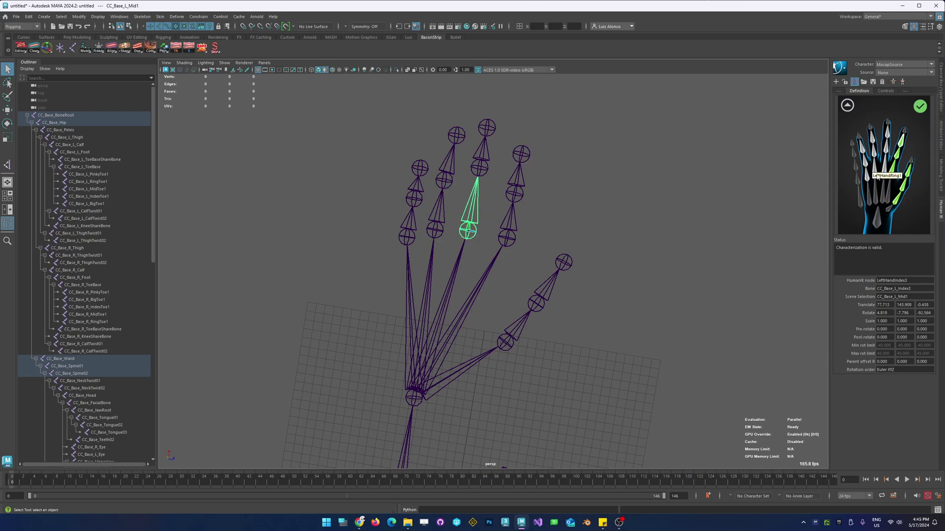
{"action": "right_click", "coordinate": [884, 162]}
{"action": "left_click", "coordinate": [886, 167]}
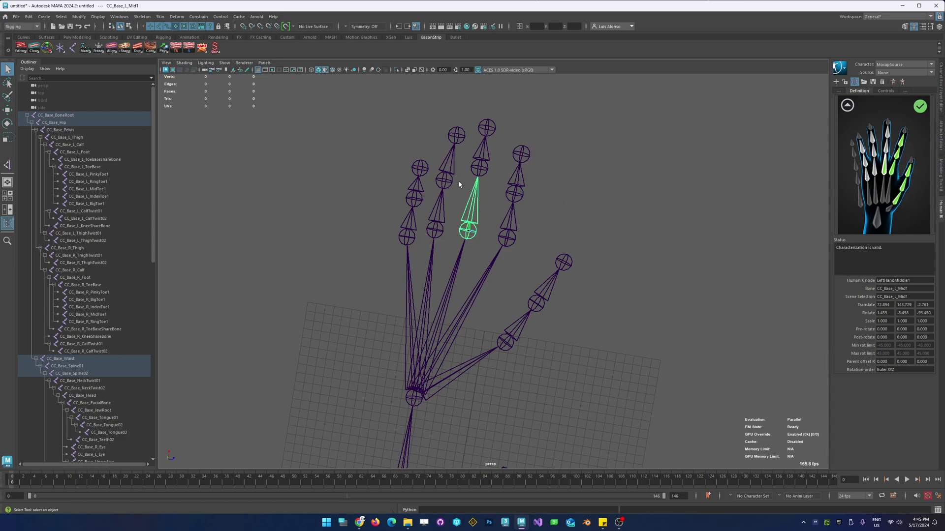
{"action": "left_click_drag", "start_coordinate": [468, 148], "coordinate": [504, 159]}
{"action": "right_click", "coordinate": [885, 147]}
{"action": "left_click", "coordinate": [889, 150]}
{"action": "left_click_drag", "start_coordinate": [481, 121], "coordinate": [533, 126]}
{"action": "right_click", "coordinate": [889, 133]}
{"action": "left_click", "coordinate": [892, 136]}
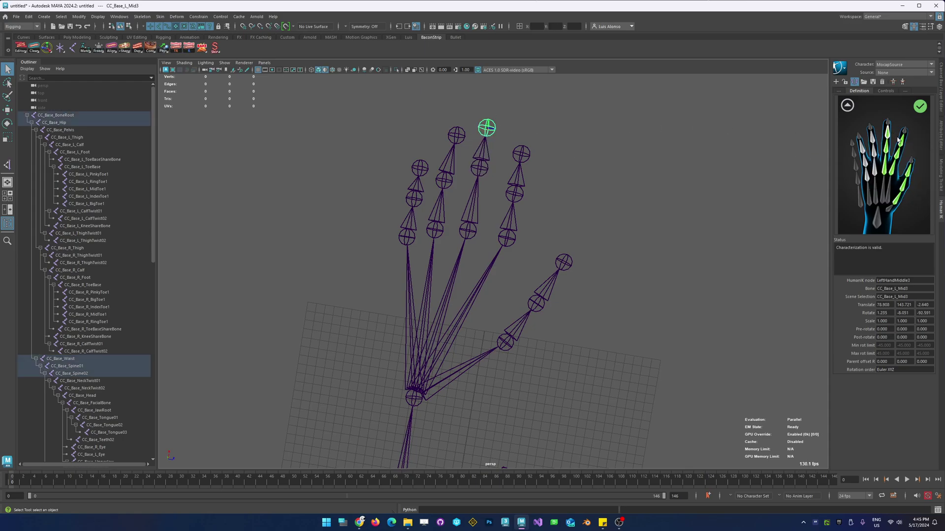
Assign the CC_Base_L_Ring1, Ring2 and Ring3 joints to the LeftHandRing1, LeftHandRing2 and LeftHandRing3 nodes
{"action": "left_click", "coordinate": [433, 212]}
{"action": "right_click", "coordinate": [870, 172]}
{"action": "left_click", "coordinate": [873, 175]}
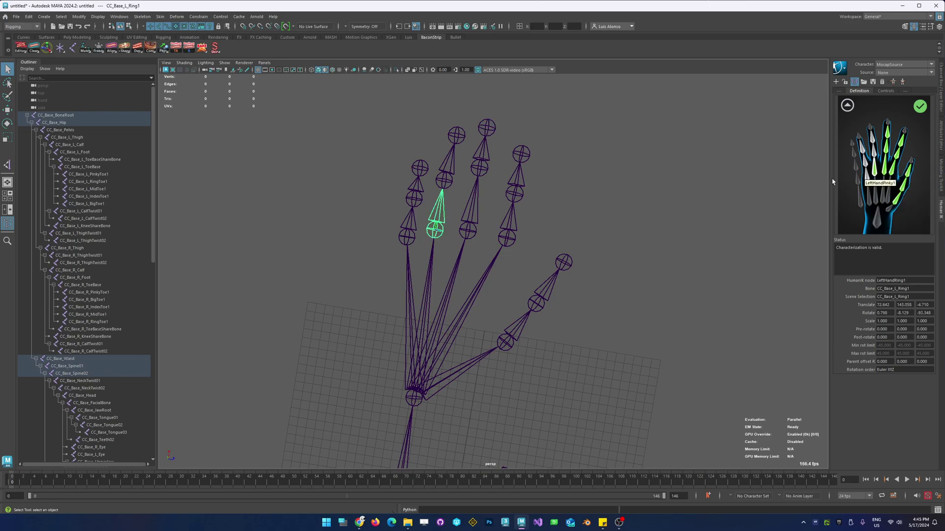
{"action": "key", "text": "Down"}
{"action": "right_click", "coordinate": [876, 152]}
{"action": "left_click", "coordinate": [879, 156]}
{"action": "key", "text": "Down"}
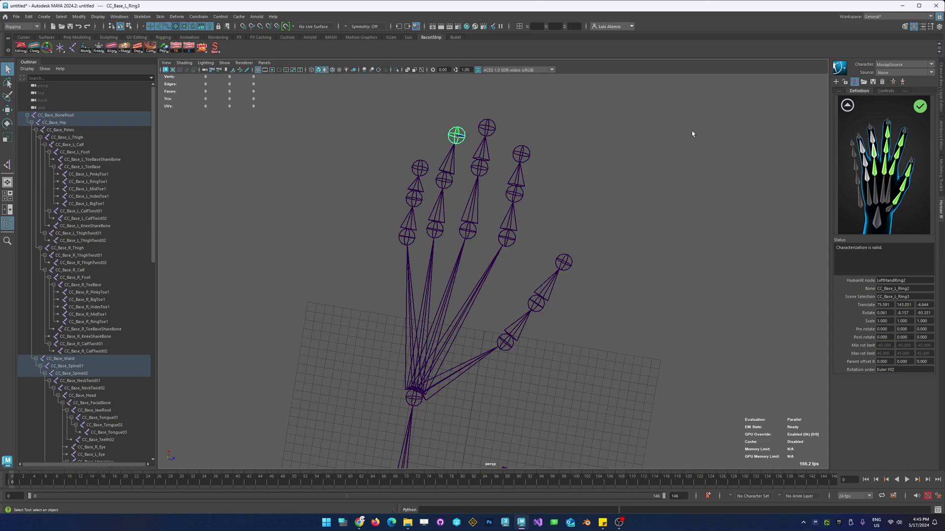
{"action": "right_click", "coordinate": [871, 137]}
{"action": "left_click", "coordinate": [876, 142]}
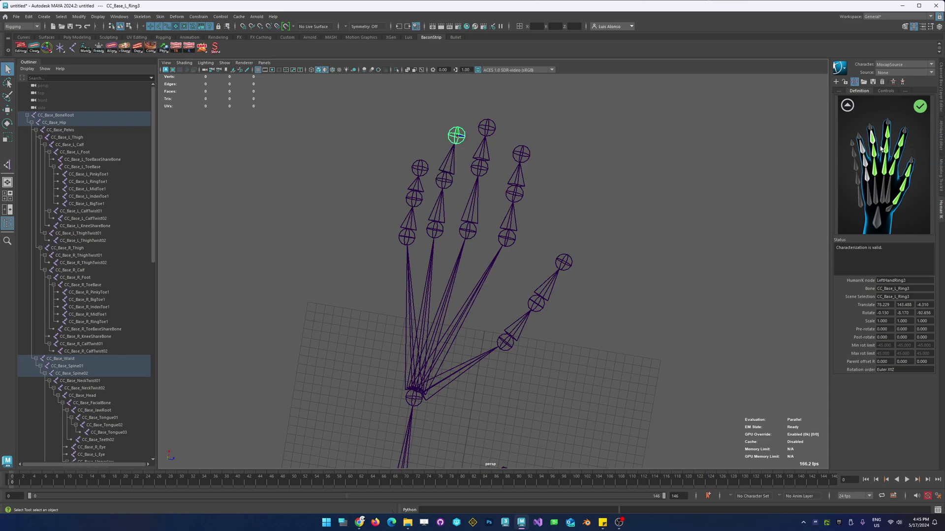
Assign the CC_Base_L_Pinky1, Pinky2 and Pinky3 joints to the LeftHandPinky1, LeftHandPinky2 and LeftHandPinky3 nodes
{"action": "left_click", "coordinate": [407, 232]}
{"action": "right_click", "coordinate": [875, 177]}
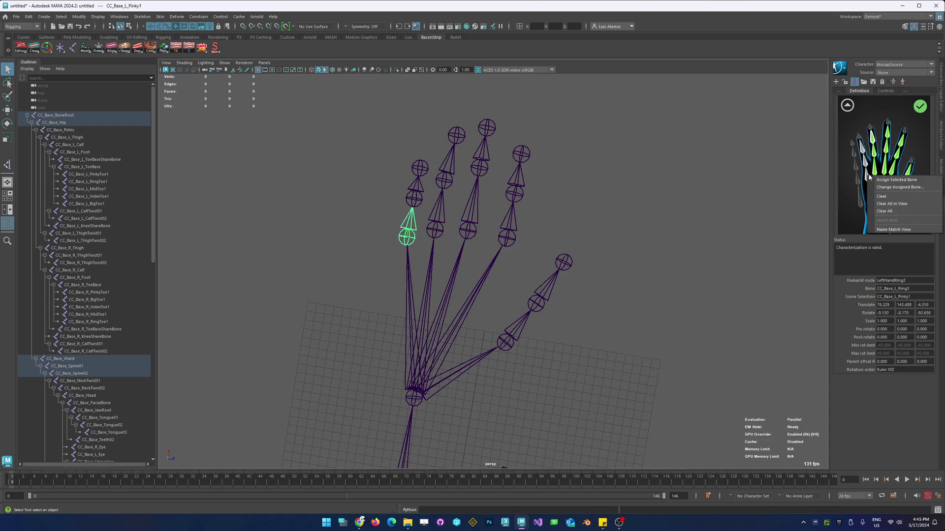
{"action": "left_click", "coordinate": [879, 181]}
{"action": "key", "text": "Down"}
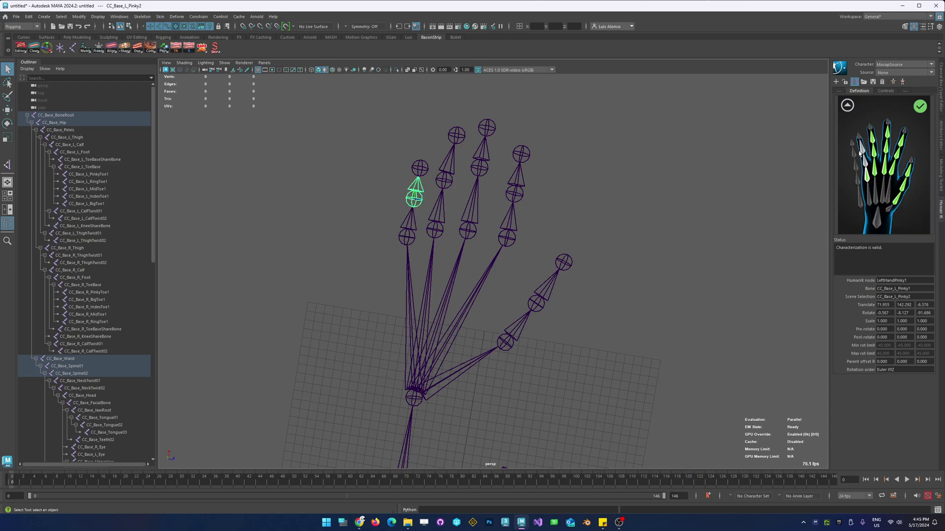
{"action": "right_click", "coordinate": [860, 160]}
{"action": "left_click", "coordinate": [870, 166]}
{"action": "left_click", "coordinate": [419, 163]}
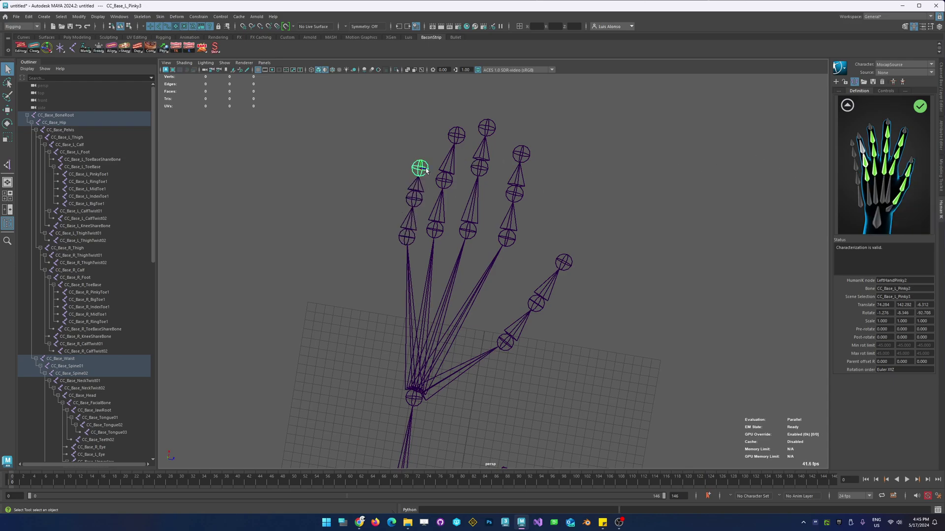
{"action": "right_click", "coordinate": [862, 149]}
{"action": "left_click", "coordinate": [871, 155]}
Return to the full-body HumanIK definition and lock the MocapSource characterization
{"action": "scroll", "coordinate": [668, 226], "scroll_direction": "down", "scroll_amount": 5}
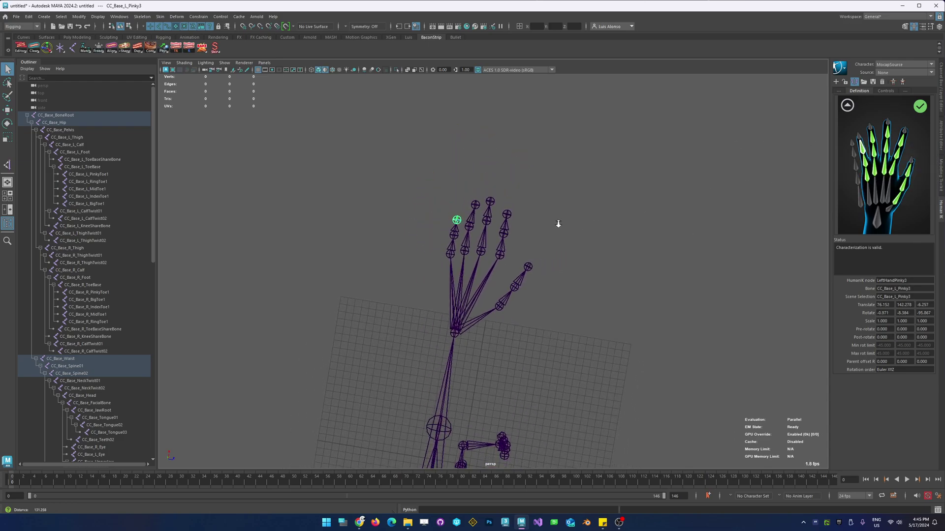
{"action": "left_click", "coordinate": [846, 105]}
{"action": "left_click_drag", "start_coordinate": [601, 312], "coordinate": [641, 217], "text": "alt"}
{"action": "scroll", "coordinate": [490, 213], "scroll_direction": "down", "scroll_amount": 6}
{"action": "left_click_drag", "start_coordinate": [490, 213], "coordinate": [665, 239], "text": "alt"}
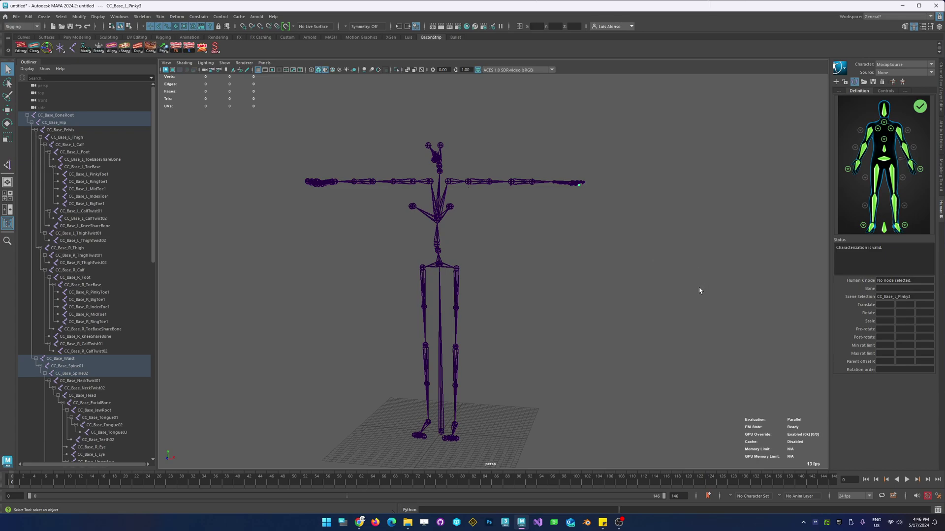
{"action": "left_click", "coordinate": [846, 83]}
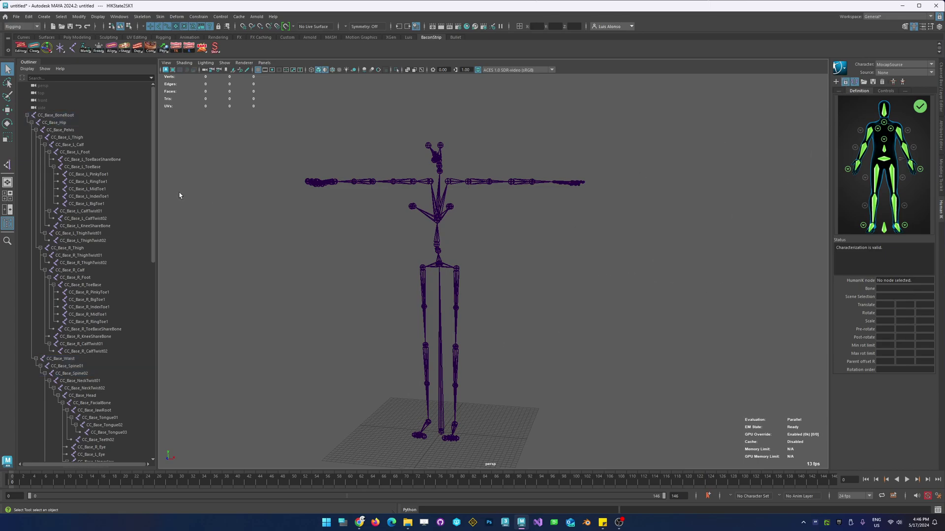
Save the scene as MocapSource.mb in the ForVideo folder, replacing the existing file
{"action": "left_click", "coordinate": [16, 16]}
{"action": "left_click", "coordinate": [41, 59]}
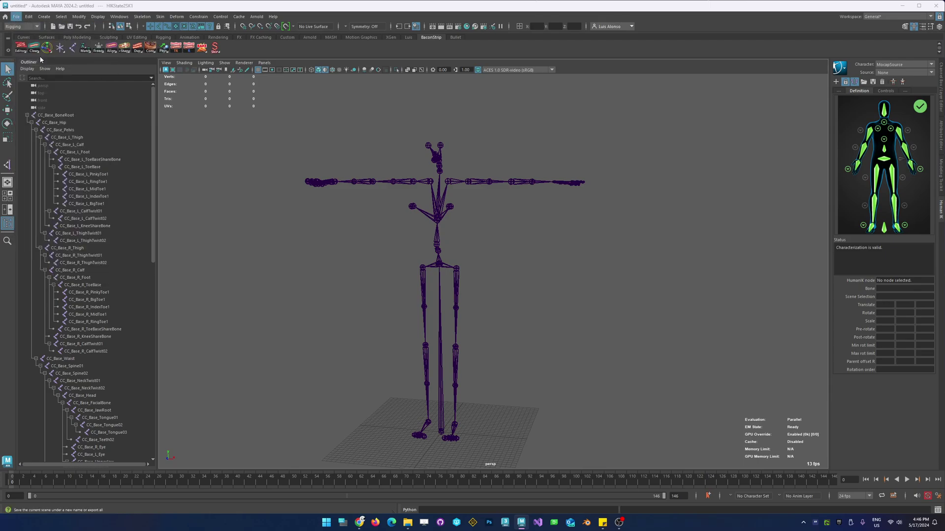
{"action": "left_click", "coordinate": [224, 172]}
{"action": "left_click", "coordinate": [703, 457]}
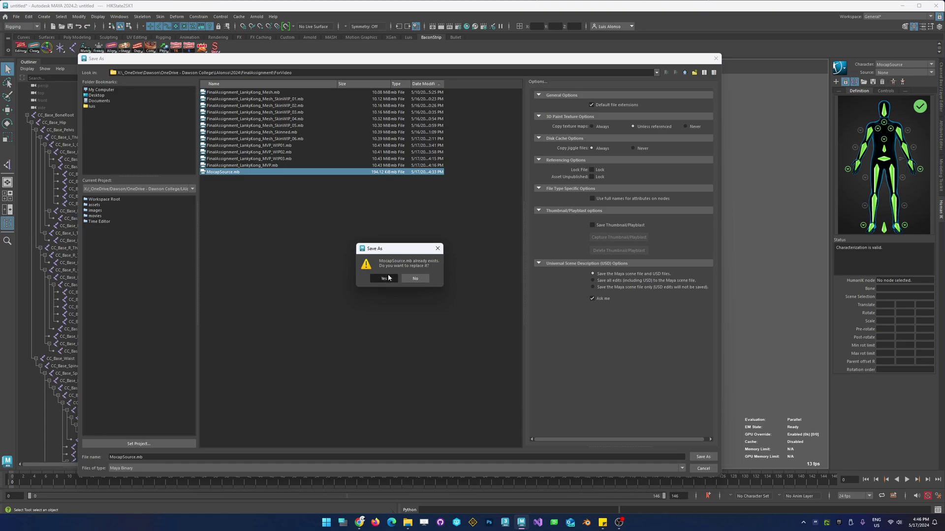
{"action": "left_click", "coordinate": [389, 280]}
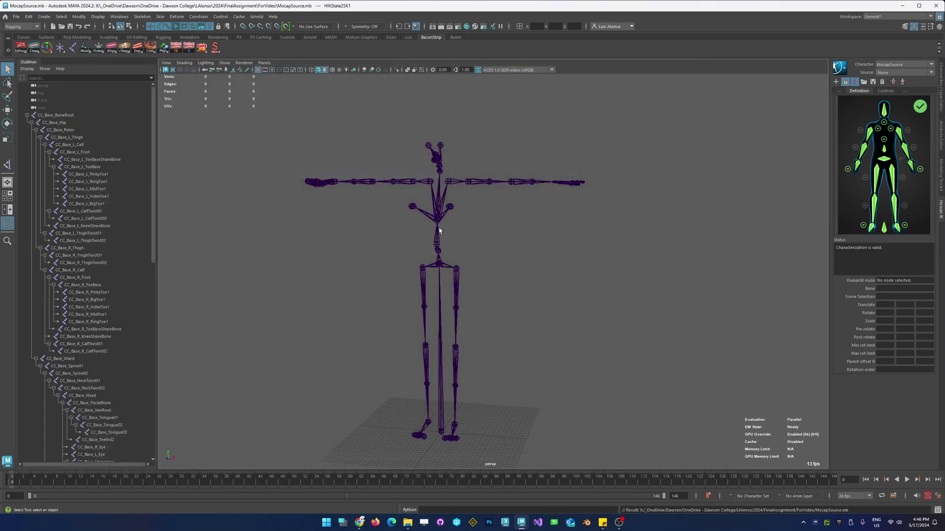
Import musicalplaytime_f_295554.fbx with its file content set to Update animation, and scrub the timeline to frame 100 to check the motion
{"action": "mouse_move", "coordinate": [475, 276]}
{"action": "left_mouse_down", "text": "alt"}
{"action": "mouse_move", "coordinate": [480, 294]}
{"action": "mouse_move", "coordinate": [490, 285]}
{"action": "left_mouse_up", "text": "alt"}
{"action": "right_click_drag", "start_coordinate": [644, 244], "coordinate": [449, 279], "text": "alt"}
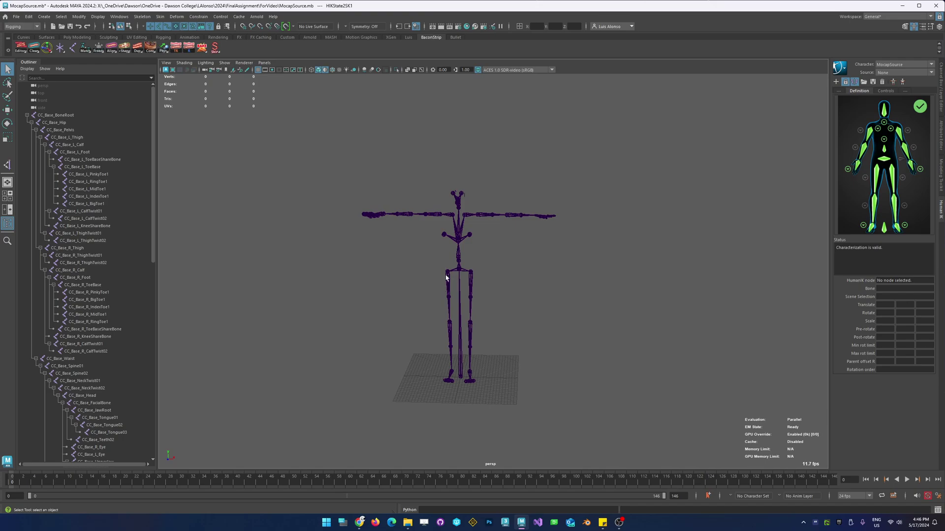
{"action": "left_click", "coordinate": [16, 16]}
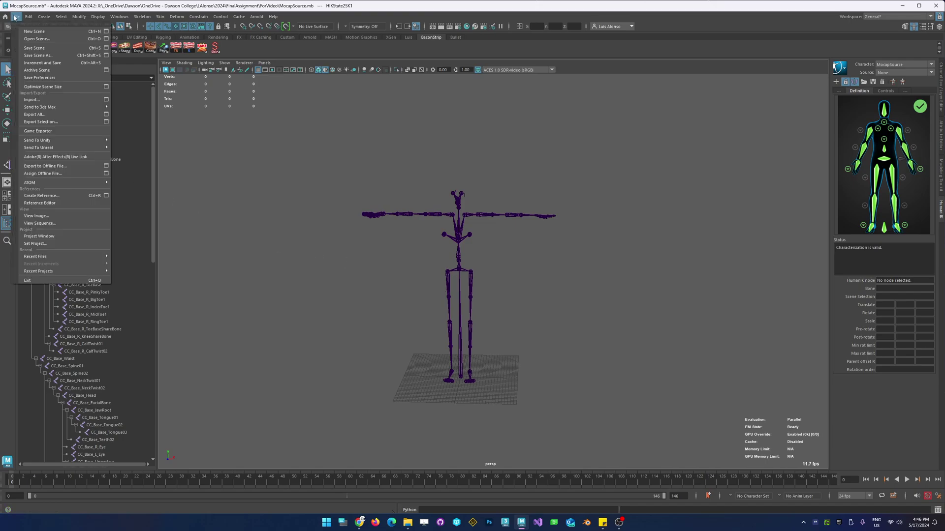
{"action": "left_click", "coordinate": [40, 101]}
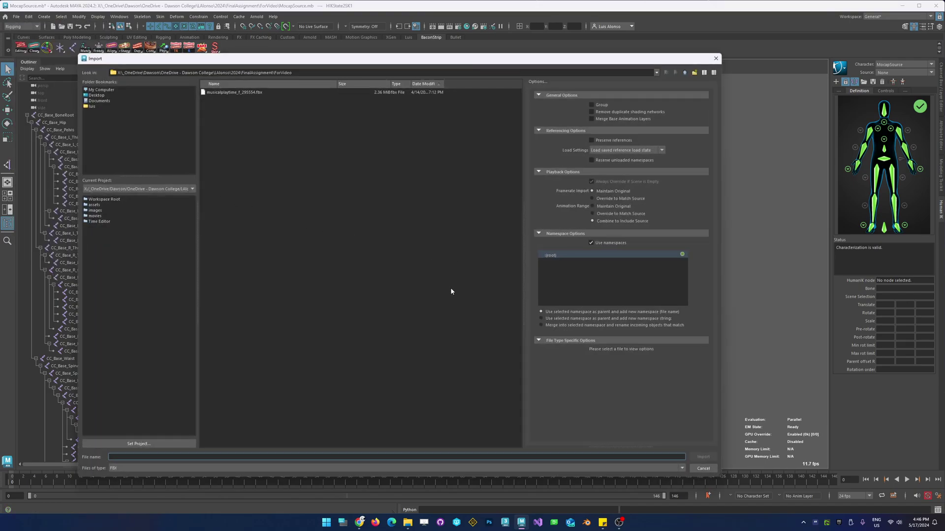
{"action": "left_click", "coordinate": [245, 93]}
{"action": "left_click_drag", "start_coordinate": [711, 170], "coordinate": [674, 288]}
{"action": "left_click", "coordinate": [636, 210]}
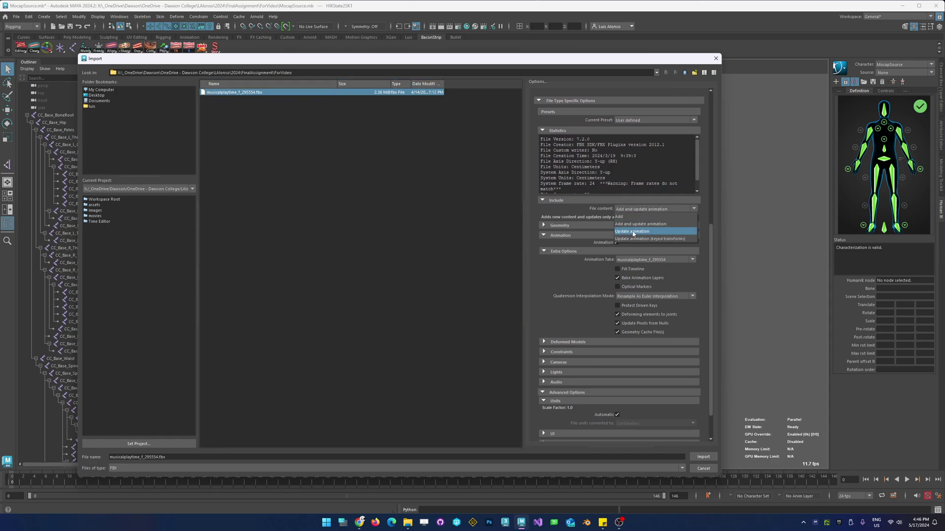
{"action": "left_click", "coordinate": [632, 232]}
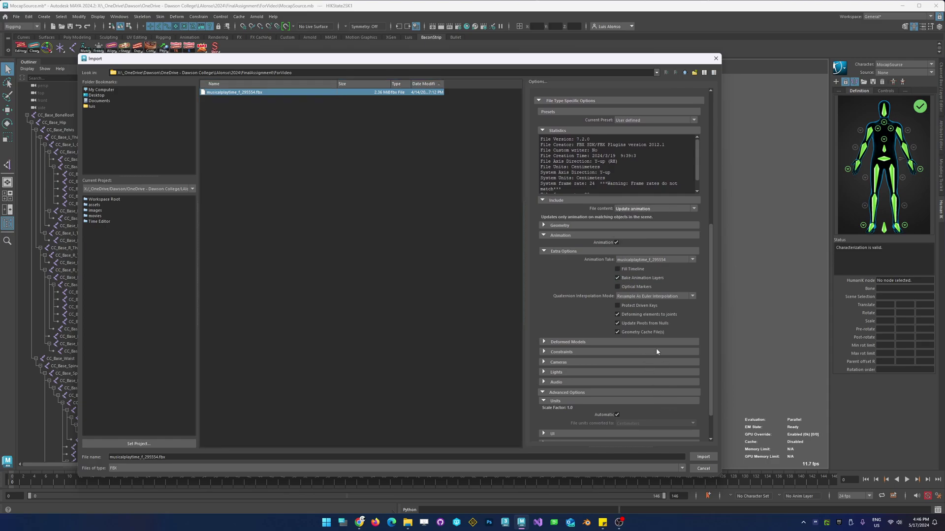
{"action": "left_click", "coordinate": [624, 262]}
{"action": "left_click", "coordinate": [623, 262]}
{"action": "left_click", "coordinate": [692, 458]}
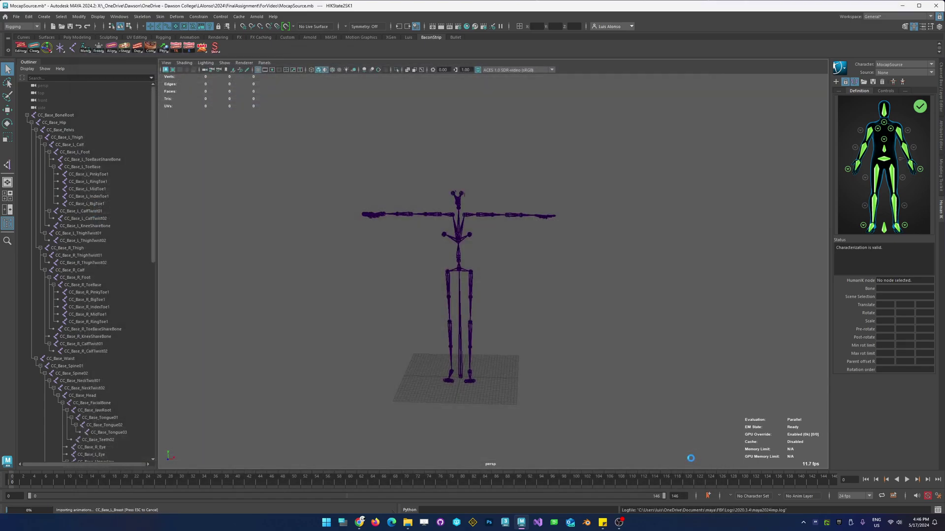
{"action": "left_click_drag", "start_coordinate": [13, 482], "coordinate": [380, 483]}
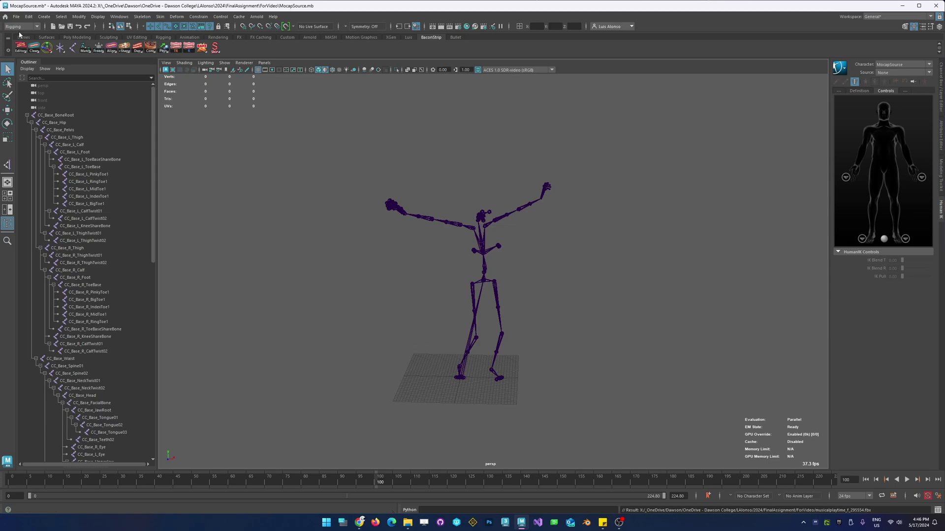
Save the animated scene under the new name MocapSource_Dance.mb in the same folder
{"action": "left_click", "coordinate": [16, 16]}
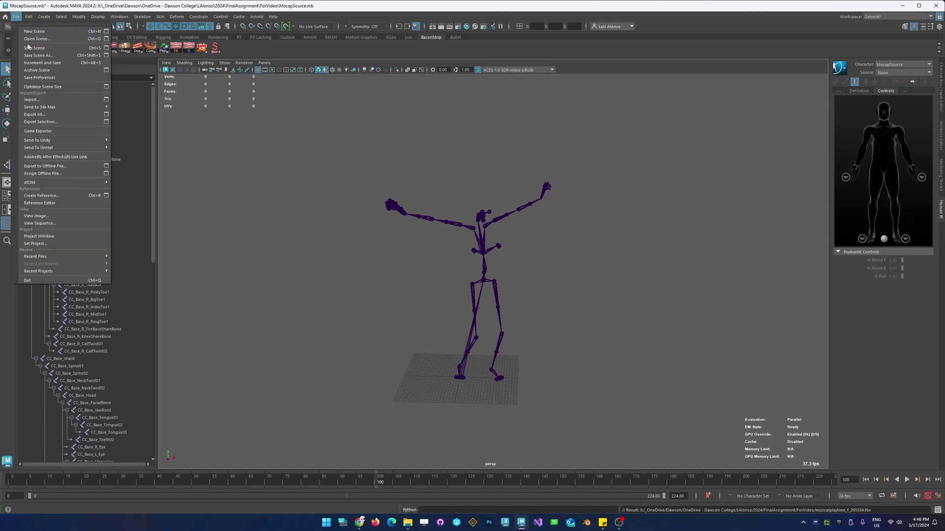
{"action": "left_click", "coordinate": [37, 56]}
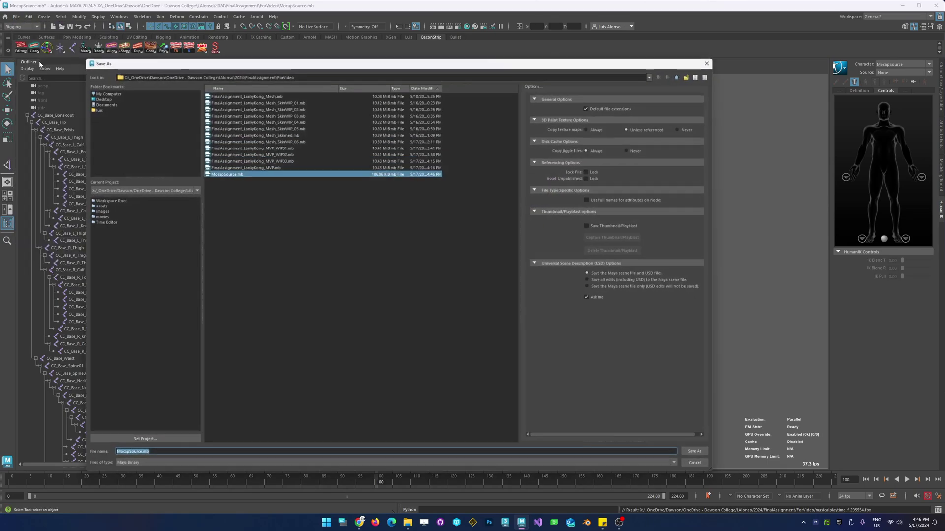
{"action": "left_click", "coordinate": [135, 458]}
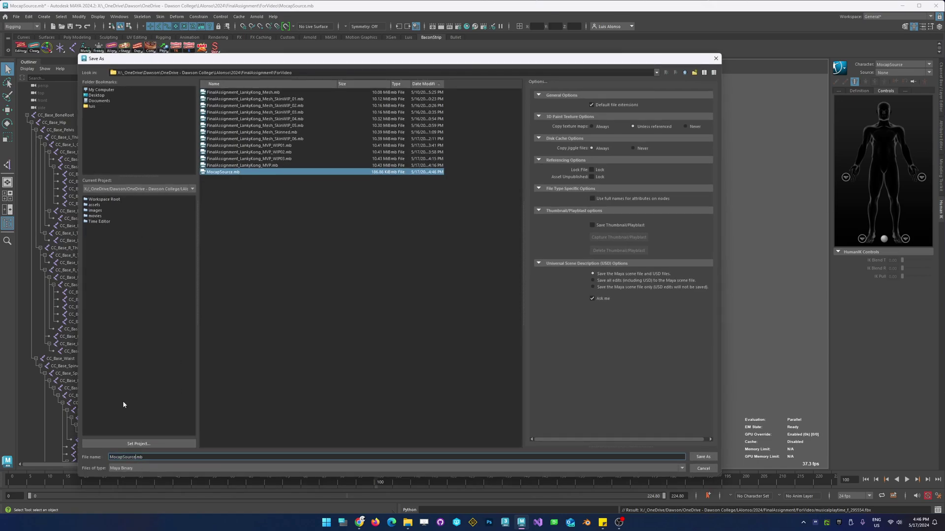
{"action": "type", "text": "_Dance"}
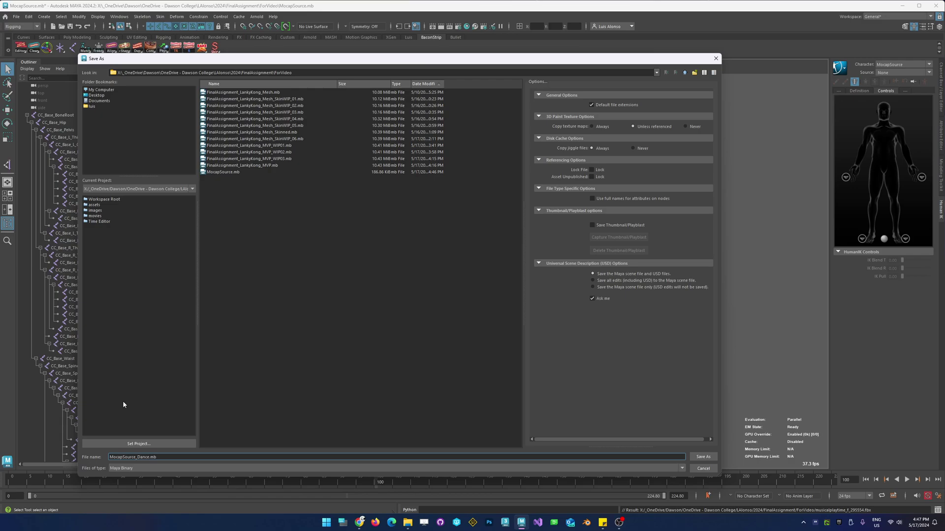
{"action": "key", "text": "Return"}
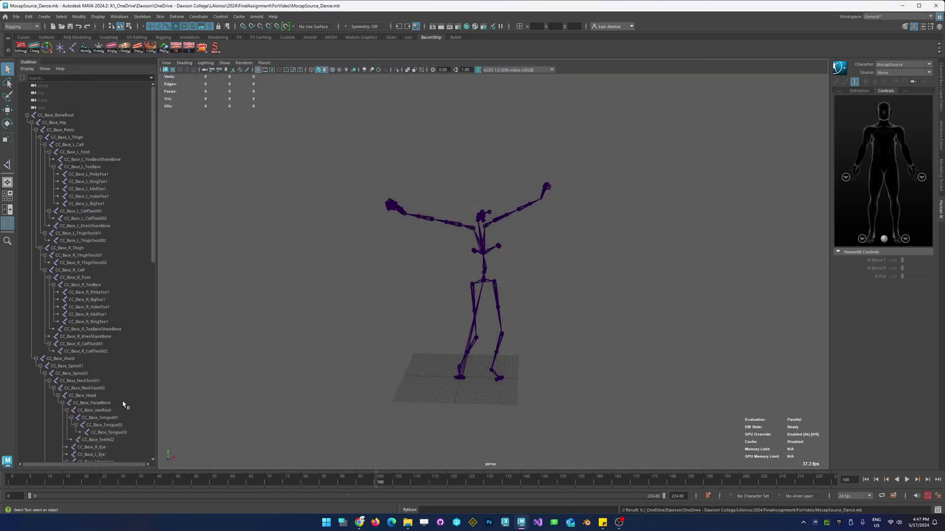
Scrub the dance animation to frame 114, and open the scene FinalAssignment_LankyKong_Mesh_Skinned.mb from the ForVideo folder
{"action": "mouse_move", "coordinate": [310, 220]}
{"action": "left_mouse_down", "text": "alt"}
{"action": "mouse_move", "coordinate": [274, 236]}
{"action": "mouse_move", "coordinate": [249, 232]}
{"action": "mouse_move", "coordinate": [249, 217]}
{"action": "mouse_move", "coordinate": [304, 230]}
{"action": "left_mouse_up", "text": "alt"}
{"action": "left_click_drag", "start_coordinate": [17, 481], "coordinate": [428, 482]}
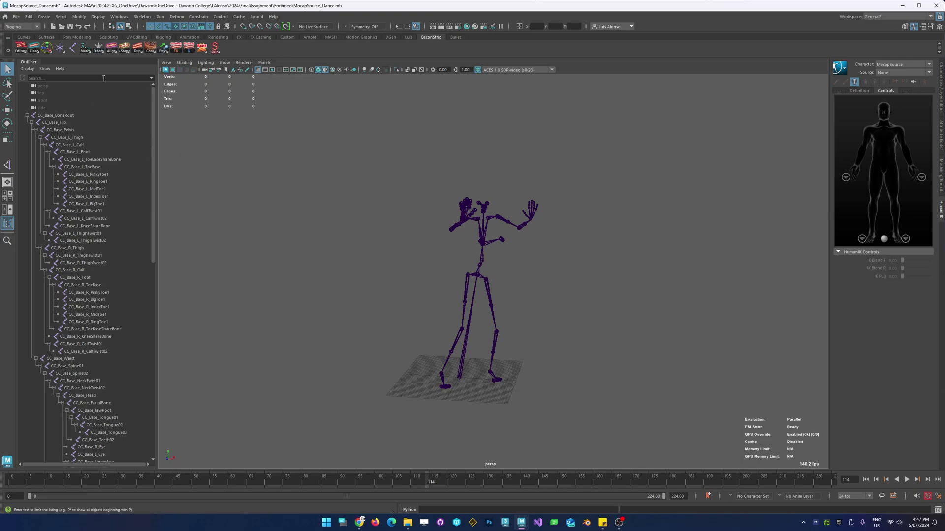
{"action": "left_click", "coordinate": [17, 17]}
{"action": "left_click", "coordinate": [36, 39]}
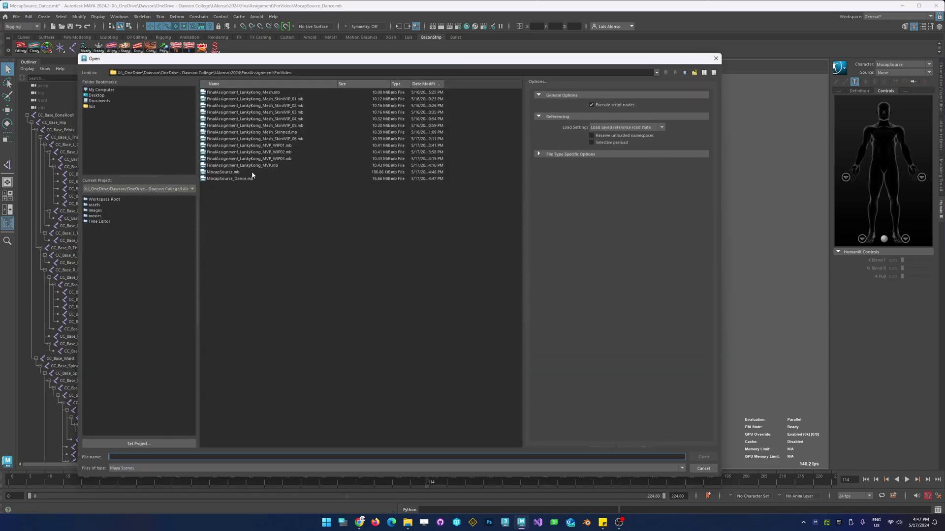
{"action": "double_click", "coordinate": [287, 135]}
{"action": "left_click", "coordinate": [466, 265]}
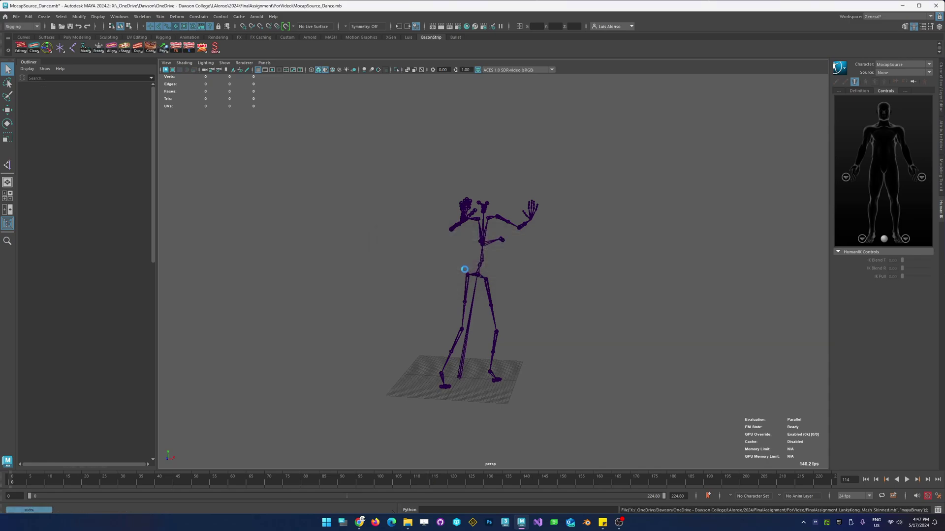
Turn off textured display in the viewport and frame the whole Lanky Kong character with its joints
{"action": "left_click_drag", "start_coordinate": [369, 283], "coordinate": [352, 245], "text": "alt"}
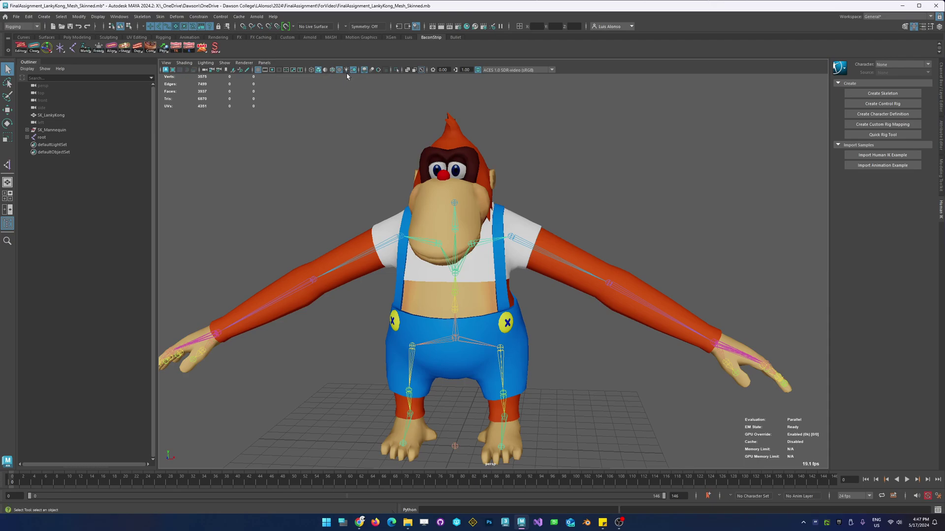
{"action": "left_click", "coordinate": [325, 69]}
{"action": "mouse_move", "coordinate": [482, 238]}
{"action": "middle_mouse_down", "text": "alt"}
{"action": "mouse_move", "coordinate": [492, 222]}
{"action": "mouse_move", "coordinate": [418, 193]}
{"action": "mouse_move", "coordinate": [431, 195]}
{"action": "middle_mouse_up", "text": "alt"}
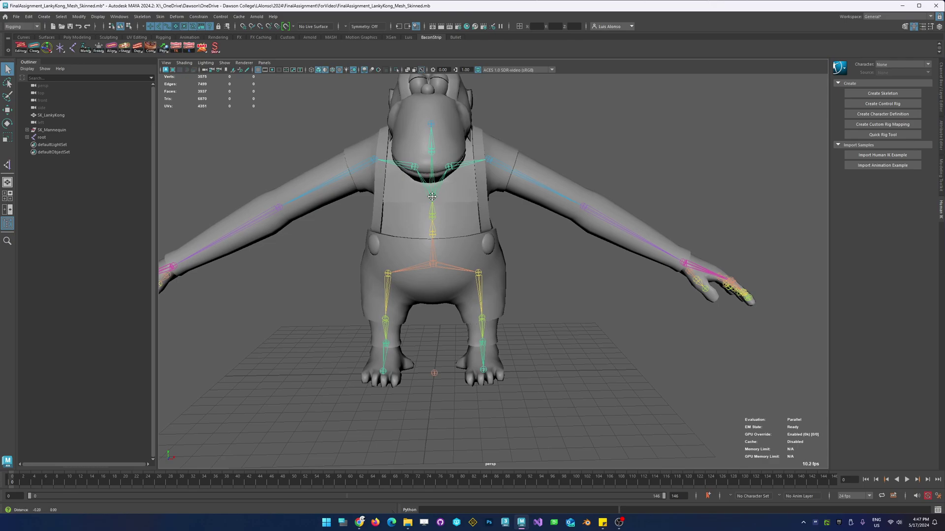
{"action": "scroll", "coordinate": [413, 187], "scroll_direction": "down", "scroll_amount": 6}
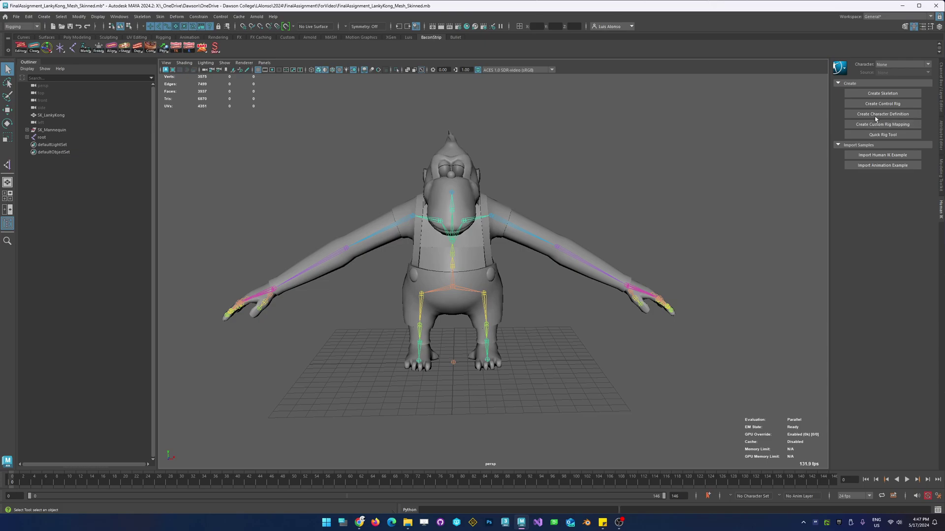
Create a HumanIK character definition for the skinned character and rename it LankyHIK
{"action": "left_click", "coordinate": [881, 117]}
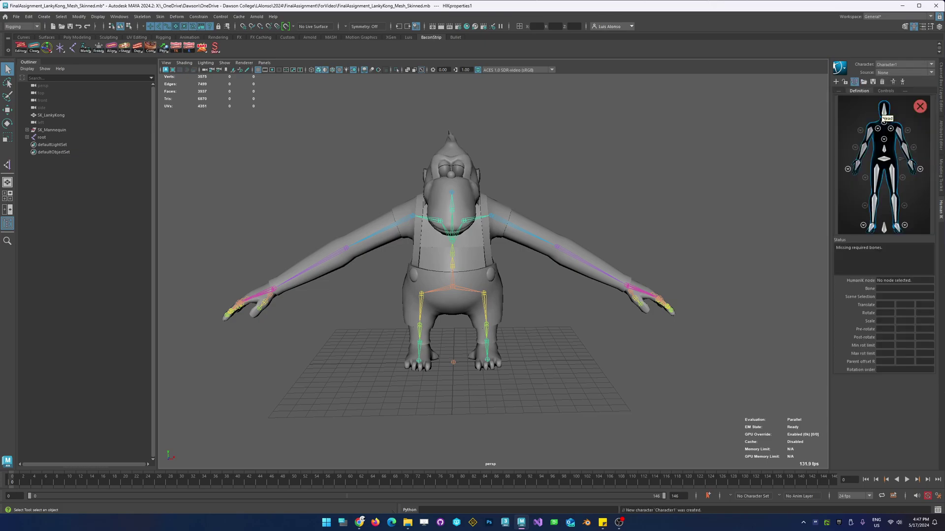
{"action": "left_click", "coordinate": [839, 67]}
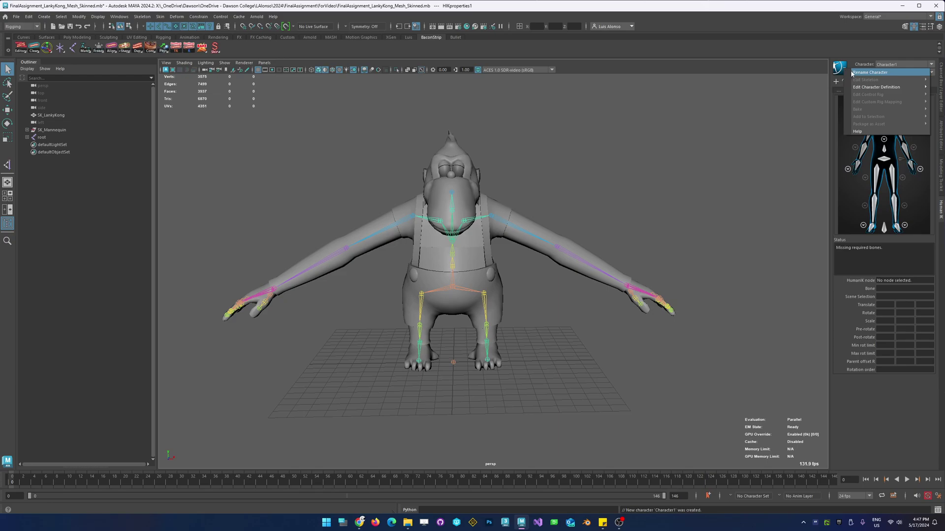
{"action": "left_click", "coordinate": [848, 98]}
{"action": "type", "text": "LankyHIK"}
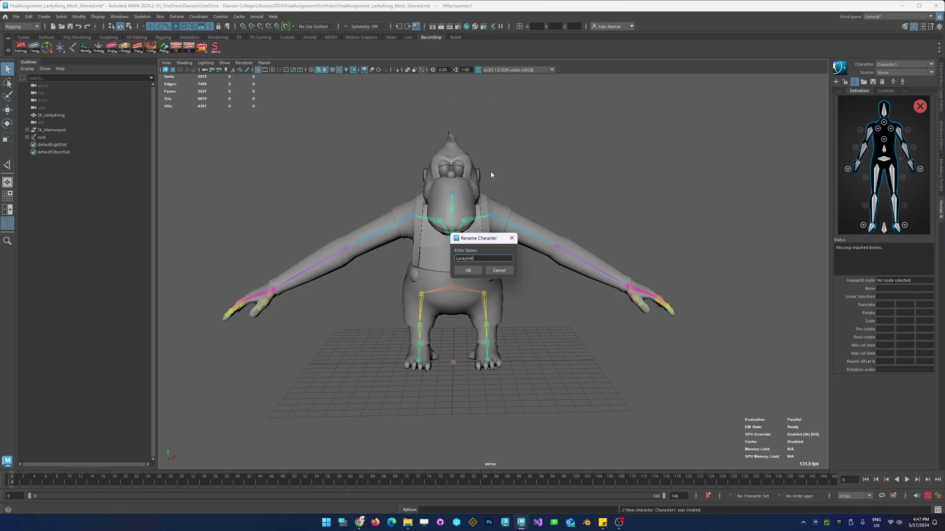
{"action": "left_click", "coordinate": [458, 269]}
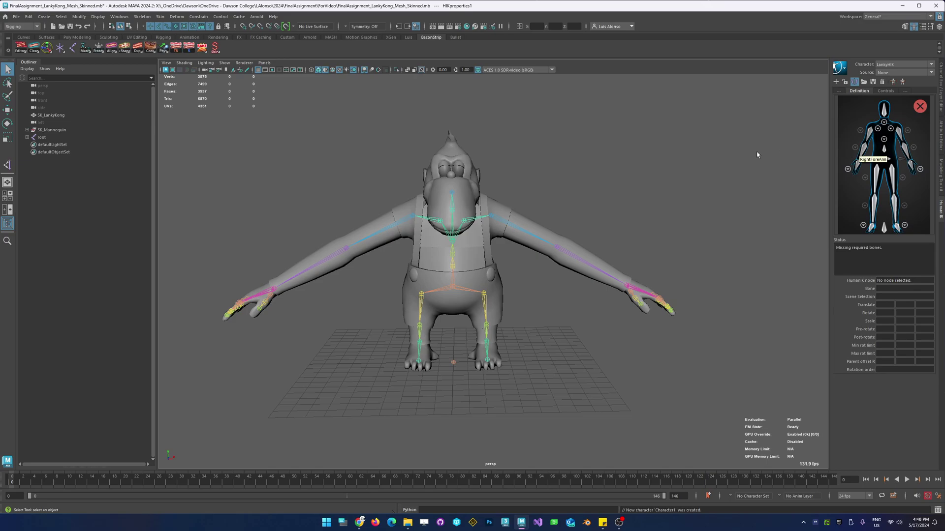
Assign the root joint to the Reference node and the pelvis joint to the Hips node of LankyHIK
{"action": "left_click", "coordinate": [454, 362]}
{"action": "right_click", "coordinate": [884, 227]}
{"action": "left_click", "coordinate": [901, 234]}
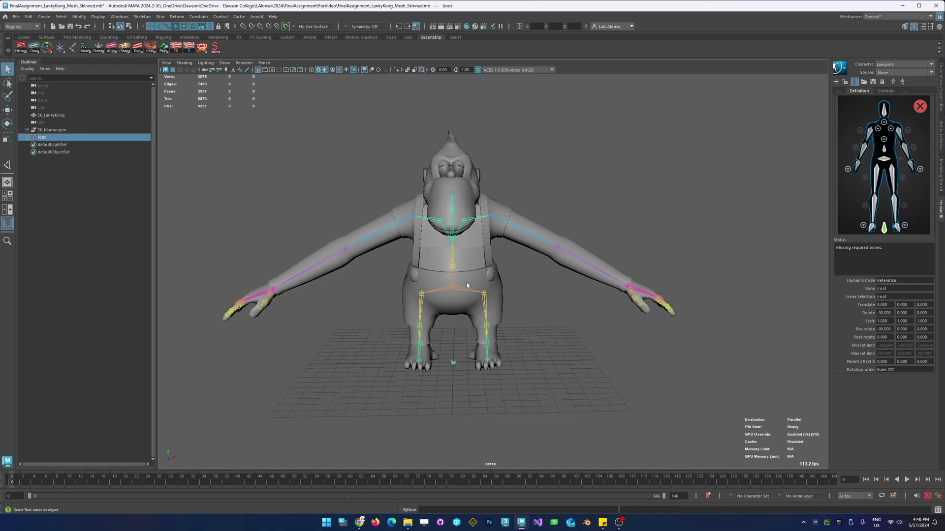
{"action": "left_click", "coordinate": [453, 287]}
{"action": "right_click", "coordinate": [884, 159]}
{"action": "left_click", "coordinate": [900, 164]}
Assign spine_01 to the Spine node, and spine_02 and spine_03 to Spine1 and Spine2 in the spine view
{"action": "scroll", "coordinate": [449, 259], "scroll_direction": "up", "scroll_amount": 5}
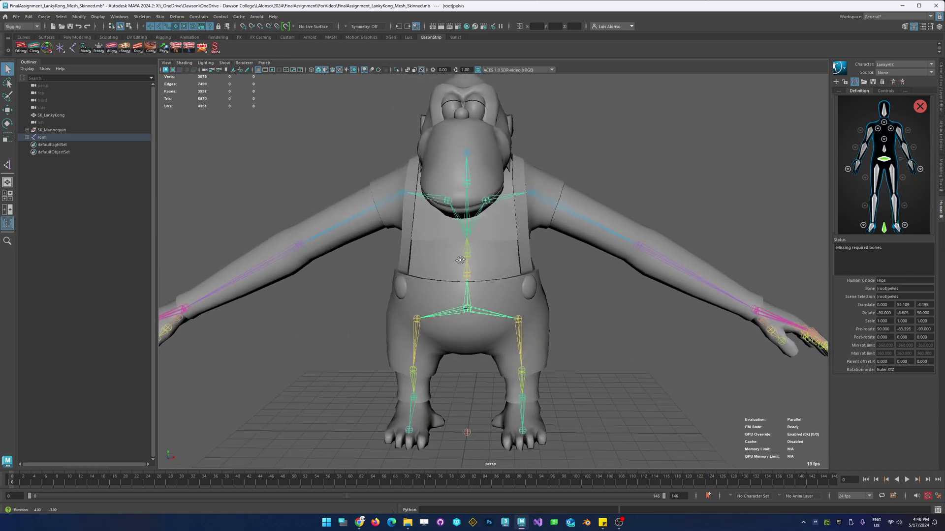
{"action": "left_click", "coordinate": [462, 257]}
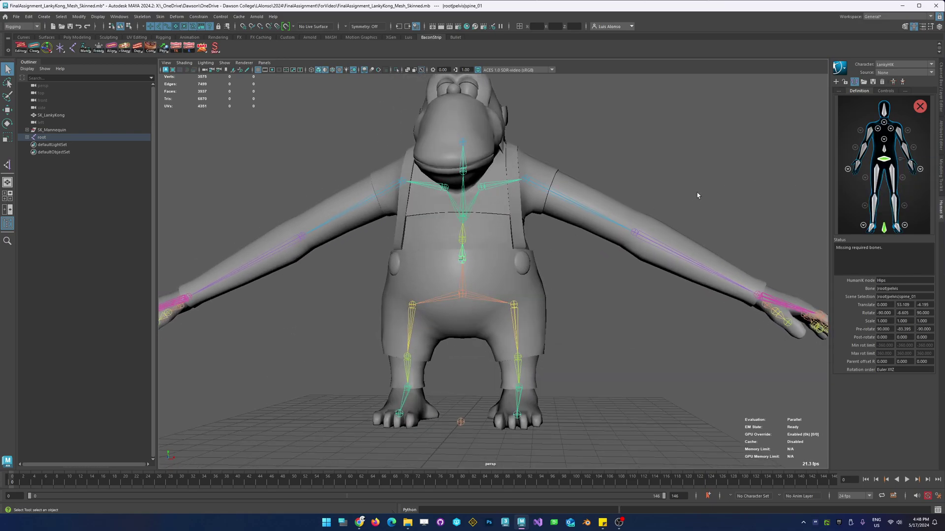
{"action": "right_click", "coordinate": [879, 149]}
{"action": "left_click", "coordinate": [900, 154]}
{"action": "left_click", "coordinate": [463, 241]}
{"action": "left_click", "coordinate": [883, 140]}
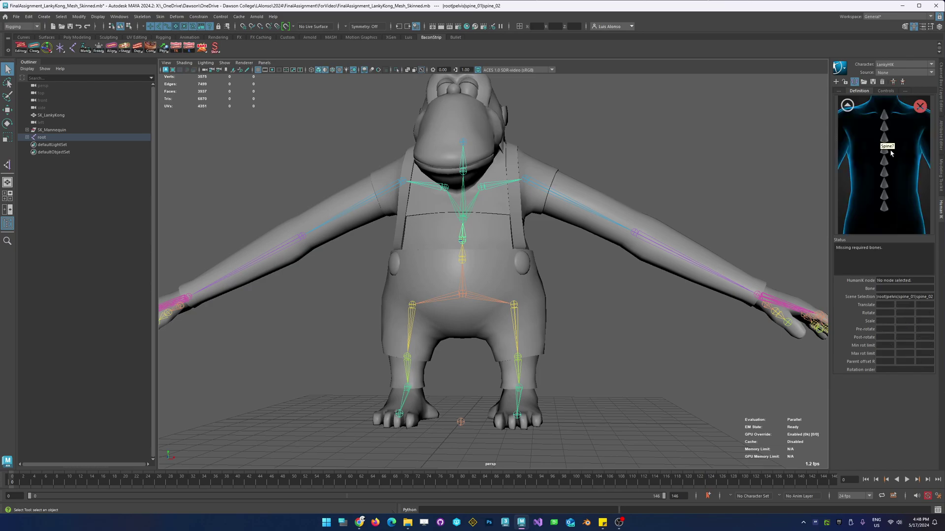
{"action": "right_click", "coordinate": [884, 206]}
{"action": "left_click", "coordinate": [905, 212]}
{"action": "key", "text": "Down"}
{"action": "right_click", "coordinate": [884, 197]}
{"action": "left_click", "coordinate": [899, 200]}
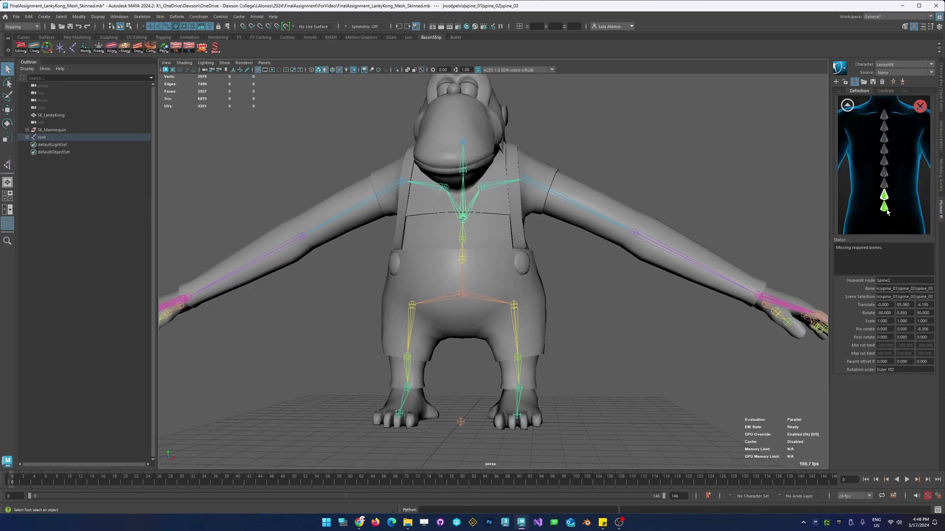
{"action": "left_click", "coordinate": [847, 105]}
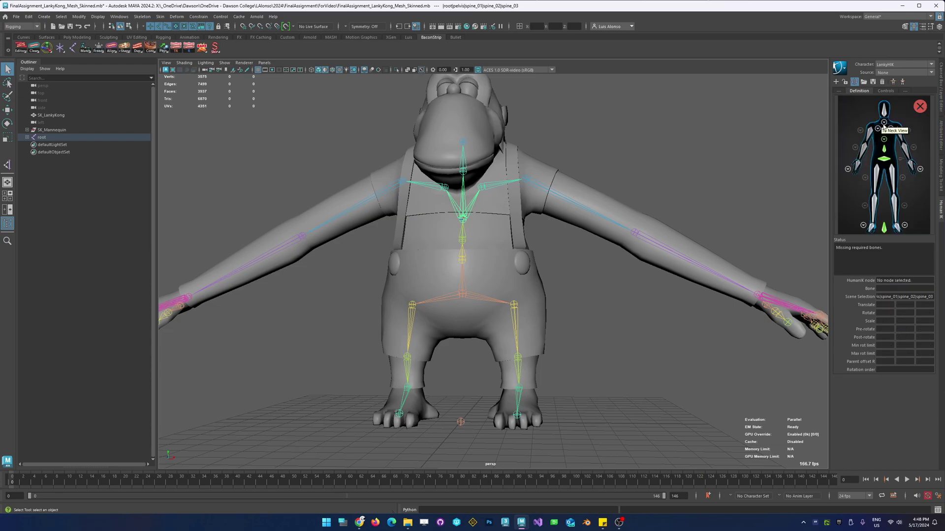
Assign the neck joint to the first Neck bone and the head joint to the Head node
{"action": "key", "text": "Down"}
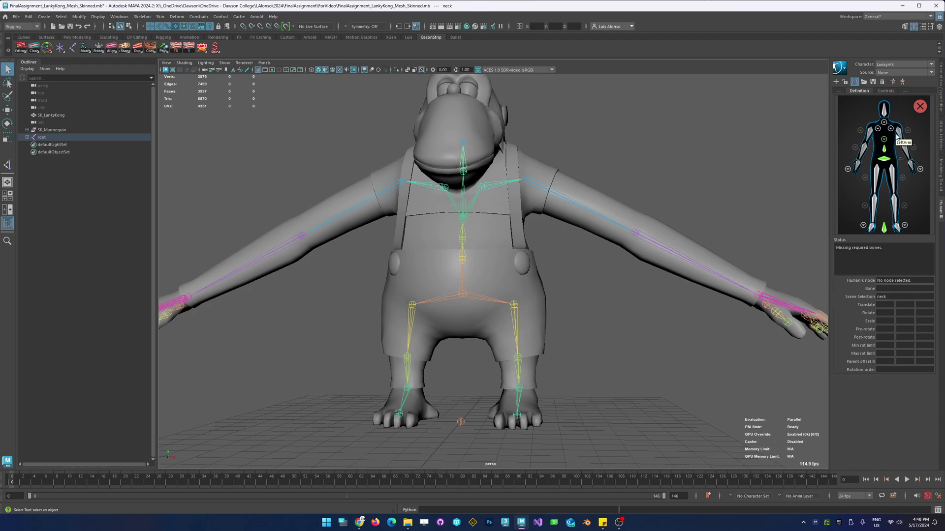
{"action": "left_click", "coordinate": [884, 122]}
{"action": "right_click", "coordinate": [880, 224]}
{"action": "left_click", "coordinate": [892, 230]}
{"action": "left_click", "coordinate": [460, 166]}
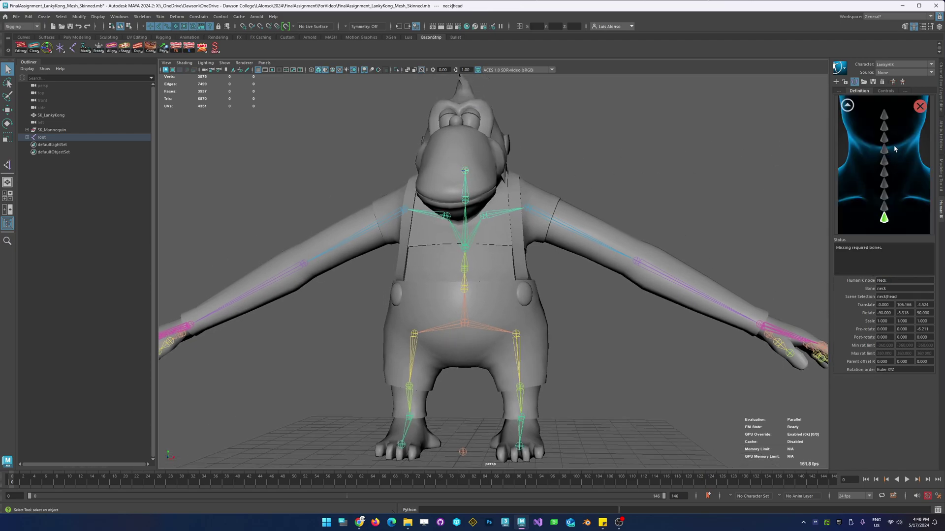
{"action": "left_click", "coordinate": [847, 105]}
{"action": "right_click", "coordinate": [883, 113]}
{"action": "left_click", "coordinate": [890, 118]}
Assign the left clavicle joint to LeftShoulder and the left upper arm joint to LeftArm
{"action": "left_click", "coordinate": [507, 204]}
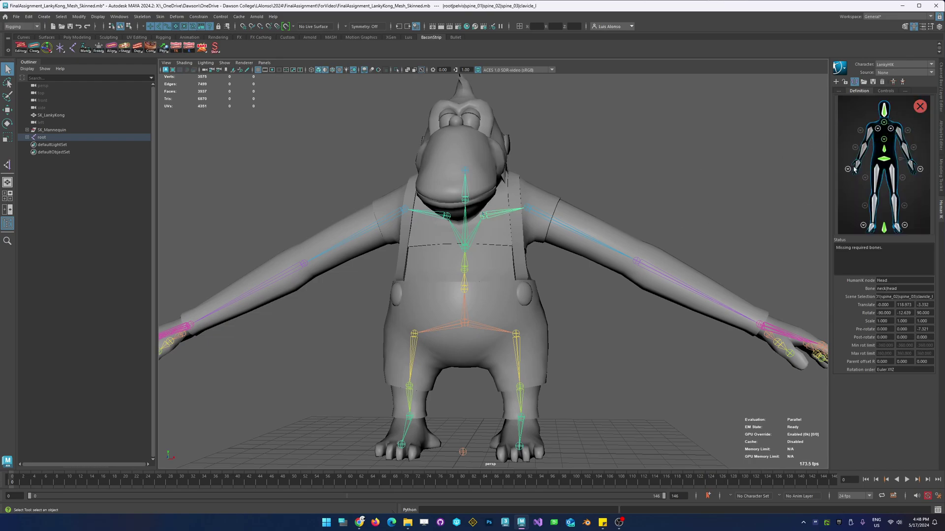
{"action": "left_click", "coordinate": [890, 129]}
{"action": "right_click", "coordinate": [876, 168]}
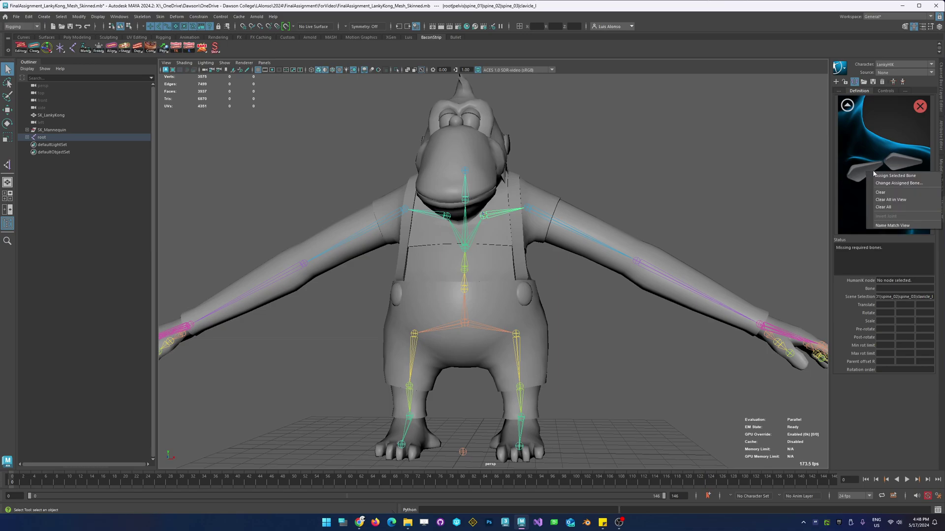
{"action": "left_click", "coordinate": [888, 176]}
{"action": "left_click", "coordinate": [564, 210]}
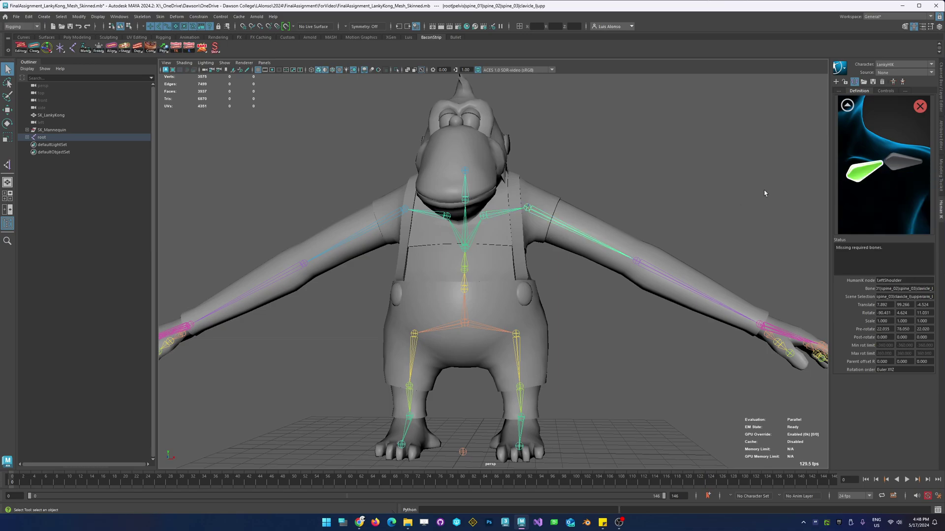
{"action": "left_click", "coordinate": [847, 105]}
{"action": "right_click", "coordinate": [897, 138]}
{"action": "left_click", "coordinate": [910, 139]}
Assign the left lower arm joint to LeftForeArm and the left hand joint to LeftHand
{"action": "left_click", "coordinate": [683, 284]}
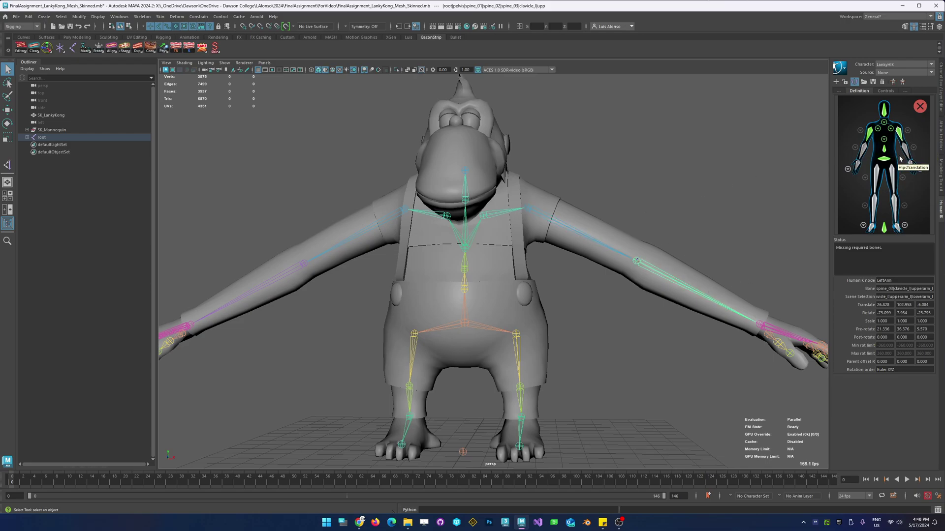
{"action": "right_click", "coordinate": [907, 143]}
{"action": "left_click", "coordinate": [916, 148]}
{"action": "left_click_drag", "start_coordinate": [730, 183], "coordinate": [575, 196], "text": "alt"}
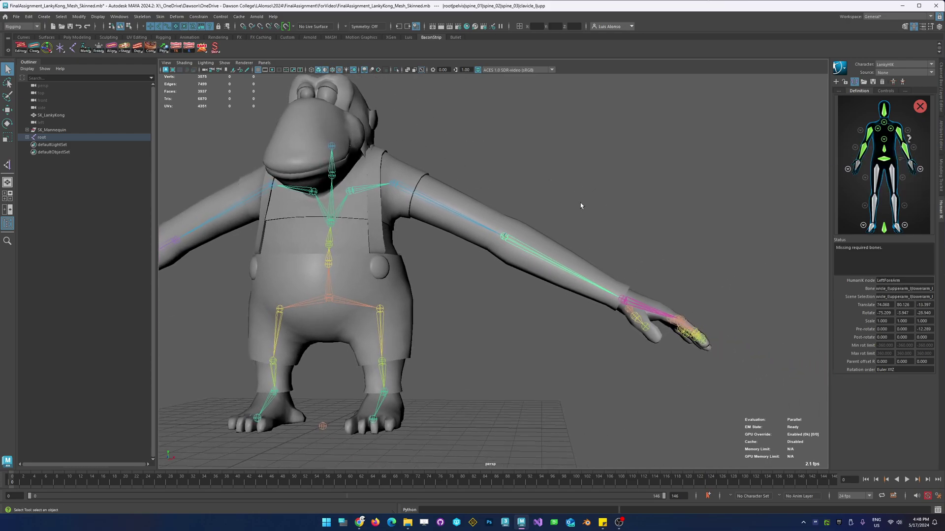
{"action": "left_click", "coordinate": [645, 306]}
{"action": "right_click", "coordinate": [911, 167]}
{"action": "left_click", "coordinate": [910, 170]}
Assign the left thigh joint to LeftUpLeg and the left calf joint to LeftLeg
{"action": "left_click_drag", "start_coordinate": [551, 300], "coordinate": [586, 264], "text": "alt"}
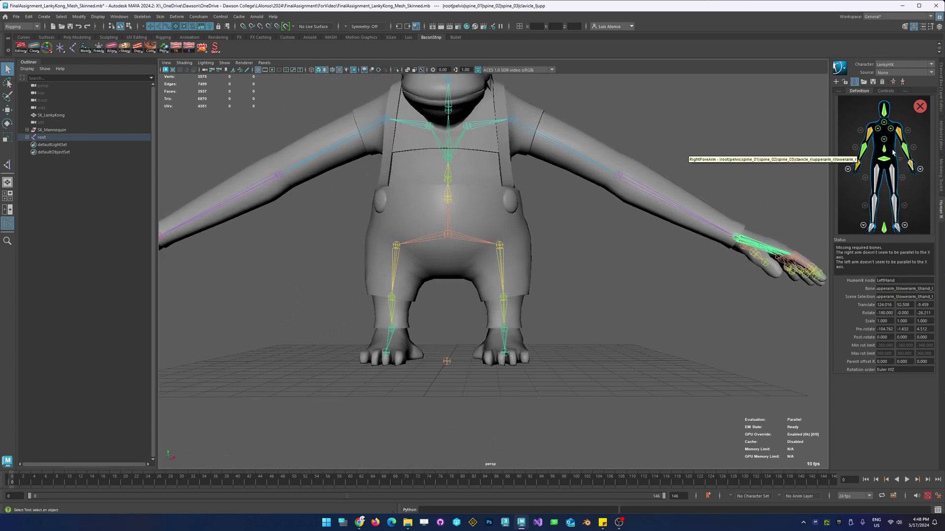
{"action": "left_click", "coordinate": [888, 173]}
{"action": "right_click", "coordinate": [889, 176]}
{"action": "left_click", "coordinate": [908, 180]}
{"action": "left_click", "coordinate": [499, 315]}
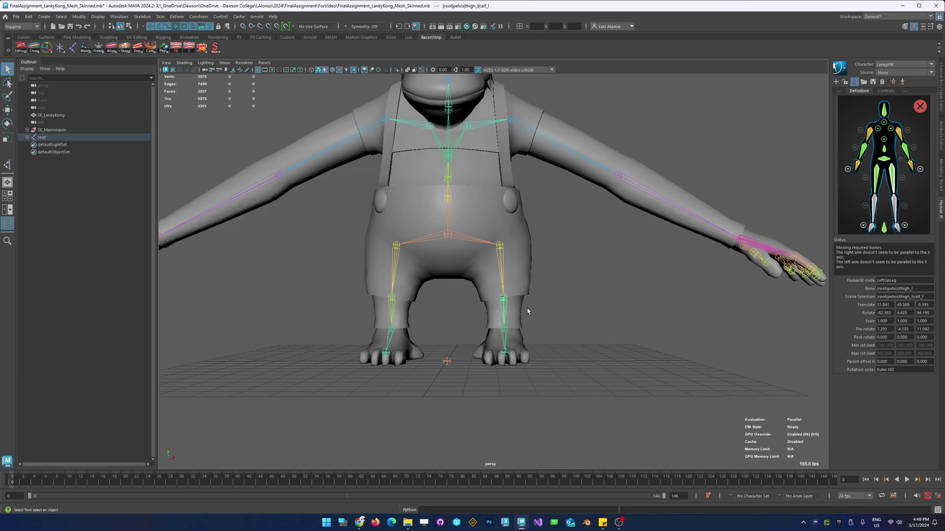
{"action": "right_click", "coordinate": [901, 195]}
{"action": "left_click", "coordinate": [918, 206]}
Assign the left foot joint to the LeftFoot node
{"action": "left_click_drag", "start_coordinate": [583, 304], "coordinate": [492, 359], "text": "alt"}
{"action": "left_click", "coordinate": [478, 357]}
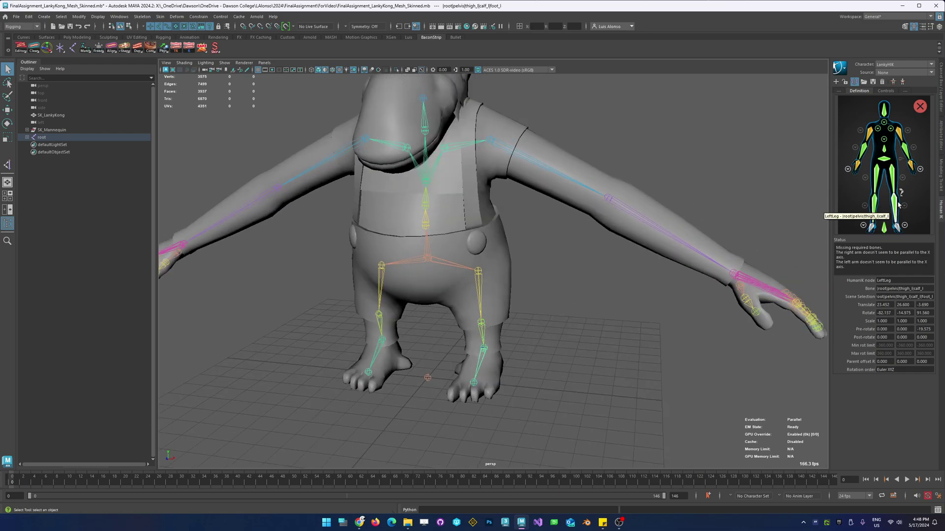
{"action": "right_click", "coordinate": [904, 225]}
{"action": "left_click", "coordinate": [921, 232]}
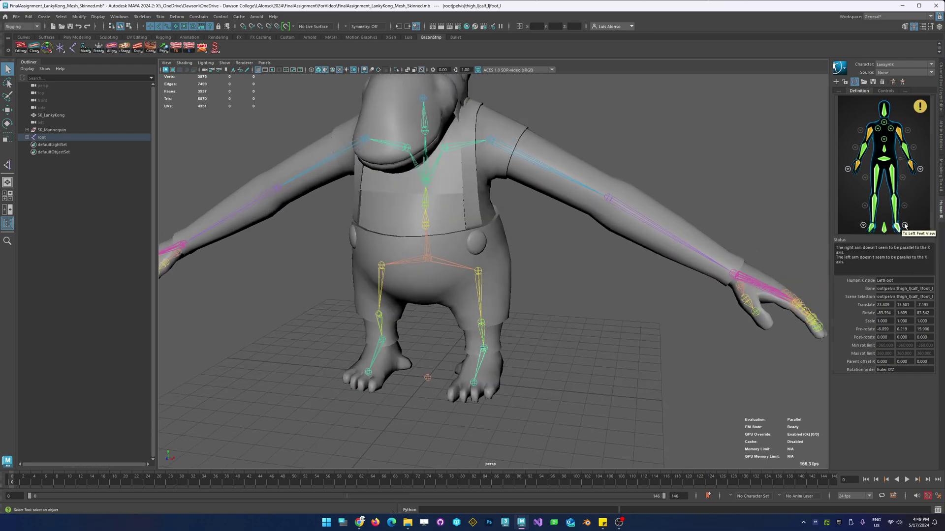
Assign the left and right ball joints to the toe-base bones in their respective feet views
{"action": "left_click", "coordinate": [904, 226]}
{"action": "left_click", "coordinate": [480, 382]}
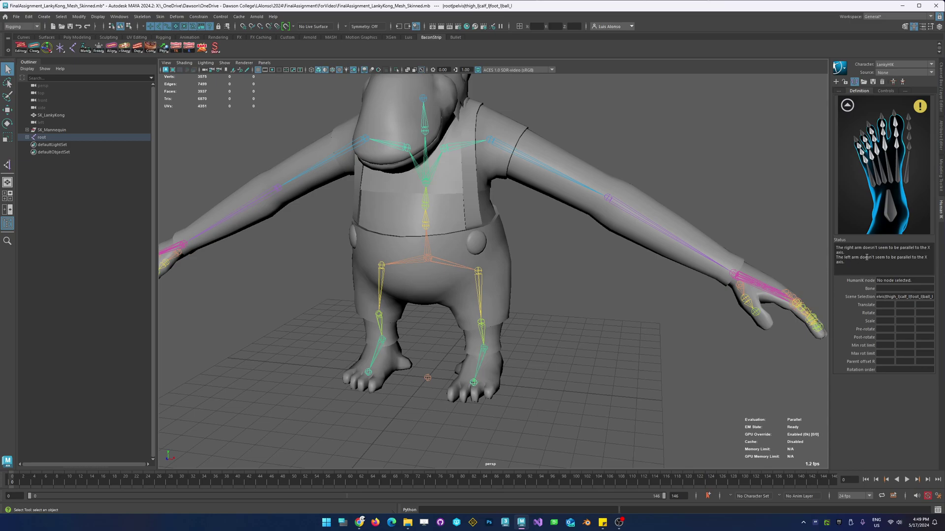
{"action": "left_click", "coordinate": [847, 106]}
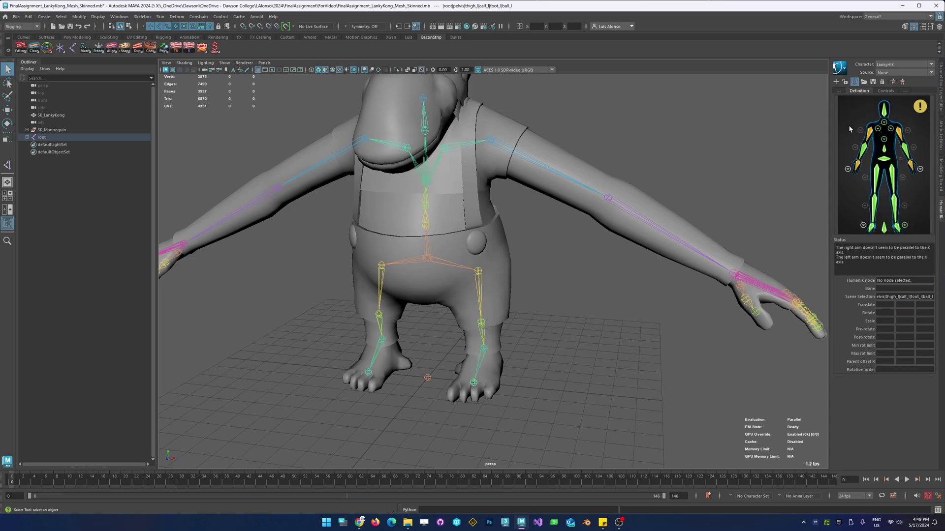
{"action": "left_click", "coordinate": [863, 225]}
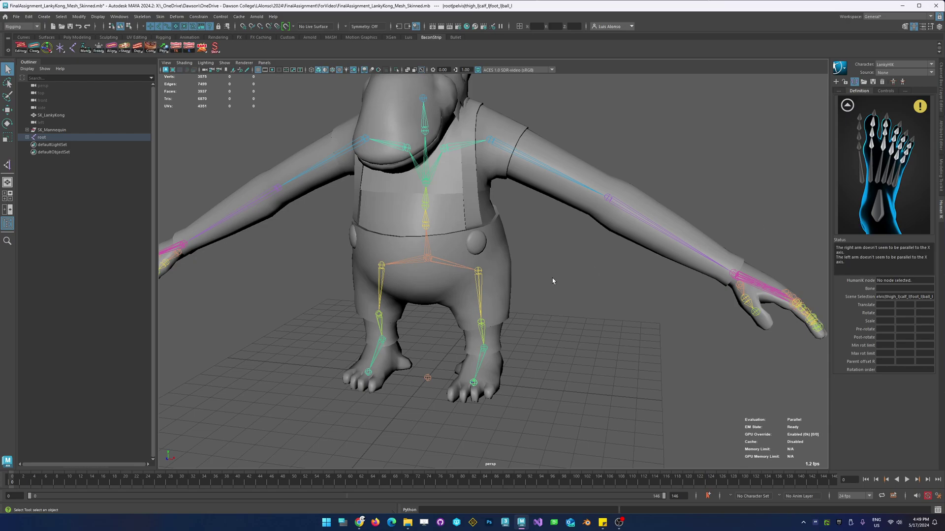
{"action": "left_click", "coordinate": [368, 372]}
{"action": "right_click", "coordinate": [886, 219]}
{"action": "left_click", "coordinate": [886, 218]}
{"action": "left_click", "coordinate": [847, 105]}
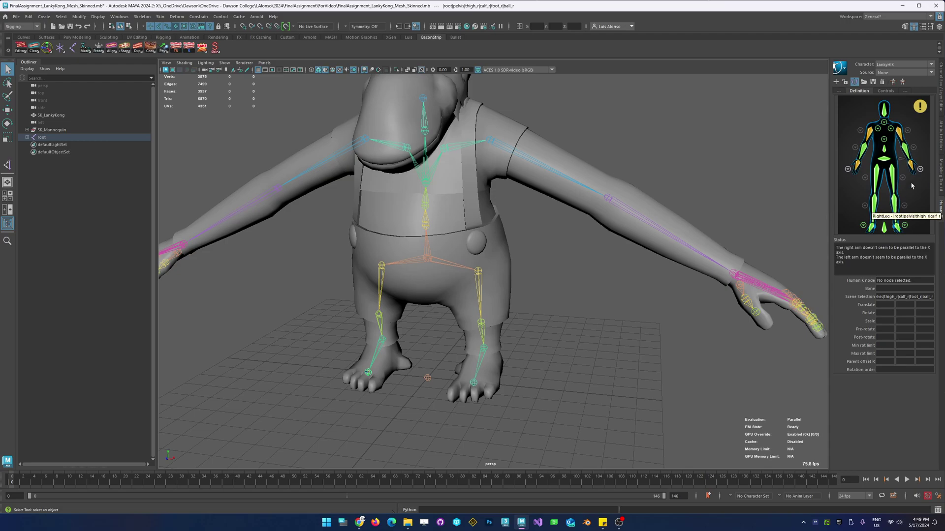
In the left hand view, assign the three left thumb joints to LeftHandThumb1, LeftHandThumb2 and LeftHandThumb3
{"action": "left_click", "coordinate": [920, 169]}
{"action": "left_click_drag", "start_coordinate": [674, 212], "coordinate": [503, 228], "text": "alt"}
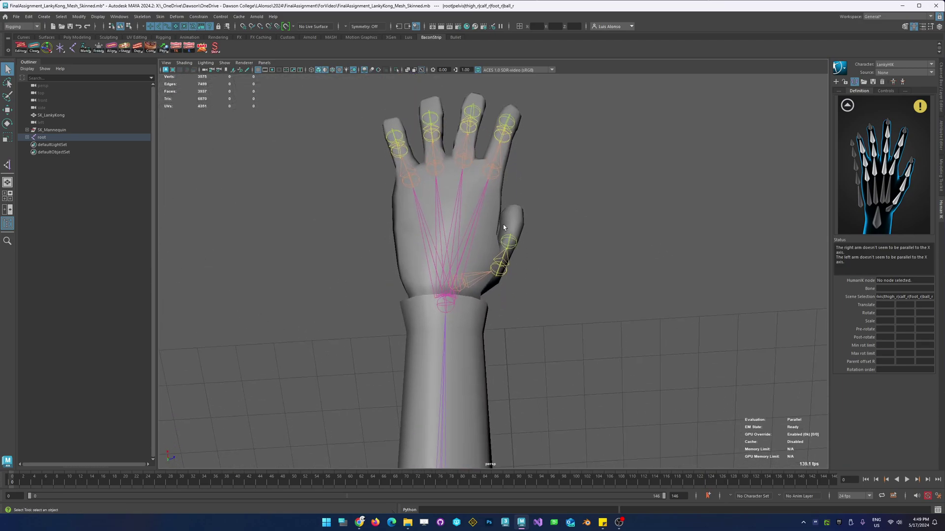
{"action": "left_click", "coordinate": [471, 267]}
{"action": "right_click", "coordinate": [905, 203]}
{"action": "left_click", "coordinate": [904, 203]}
{"action": "key", "text": "Down"}
{"action": "right_click", "coordinate": [903, 185]}
{"action": "left_click", "coordinate": [905, 189]}
{"action": "right_click", "coordinate": [908, 173]}
{"action": "left_click", "coordinate": [885, 194]}
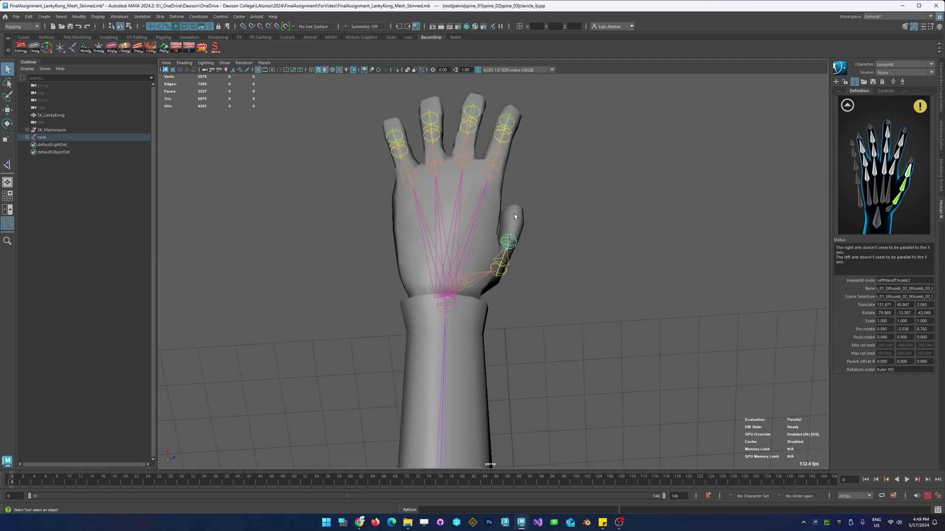
{"action": "left_click", "coordinate": [541, 213]}
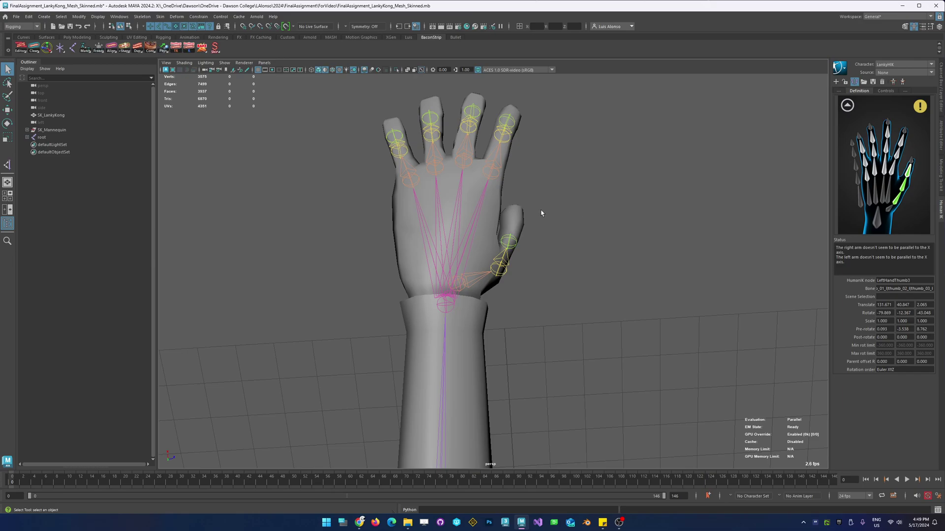
Assign the three left index finger joints, base to tip, to LeftHandIndex1, LeftHandIndex2 and LeftHandIndex3
{"action": "left_click", "coordinate": [492, 172]}
{"action": "right_click", "coordinate": [896, 173]}
{"action": "left_click", "coordinate": [897, 175]}
{"action": "left_click_drag", "start_coordinate": [446, 150], "coordinate": [446, 160], "text": "alt"}
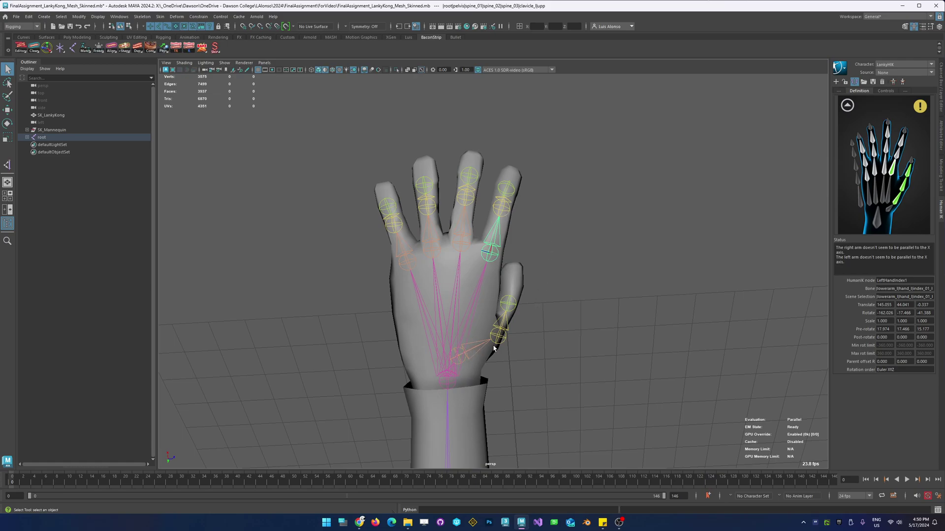
{"action": "left_click", "coordinate": [500, 205]}
{"action": "right_click", "coordinate": [902, 155]}
{"action": "left_click", "coordinate": [904, 158]}
{"action": "left_click", "coordinate": [508, 176]}
{"action": "left_click", "coordinate": [491, 189]}
{"action": "left_click", "coordinate": [507, 188]}
{"action": "right_click", "coordinate": [902, 143]}
{"action": "left_click", "coordinate": [905, 146]}
Assign the three left middle finger joints, base to tip, to LeftHandMiddle1, LeftHandMiddle2 and LeftHandMiddle3
{"action": "left_click", "coordinate": [464, 230]}
{"action": "right_click", "coordinate": [886, 174]}
{"action": "left_click", "coordinate": [886, 173]}
{"action": "left_click", "coordinate": [471, 198]}
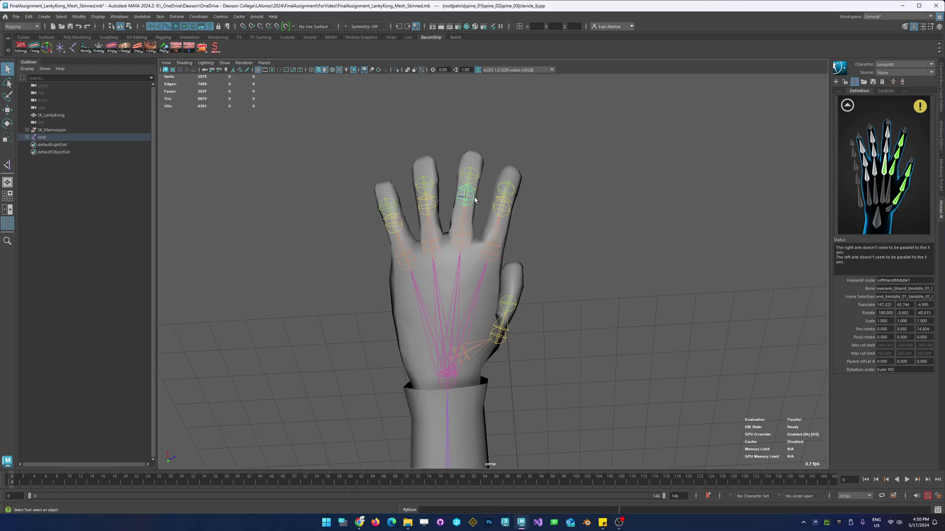
{"action": "right_click", "coordinate": [887, 148]}
{"action": "left_click", "coordinate": [896, 153]}
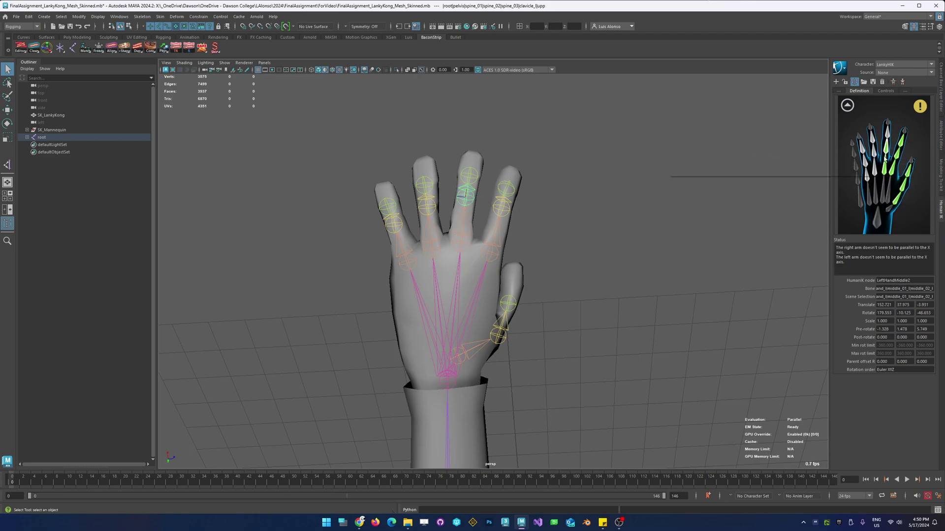
{"action": "left_click", "coordinate": [470, 175]}
{"action": "right_click", "coordinate": [892, 138]}
{"action": "left_click", "coordinate": [894, 143]}
Assign the three left ring finger joints, base to tip, to LeftHandRing1, LeftHandRing2 and LeftHandRing3
{"action": "left_click", "coordinate": [433, 242]}
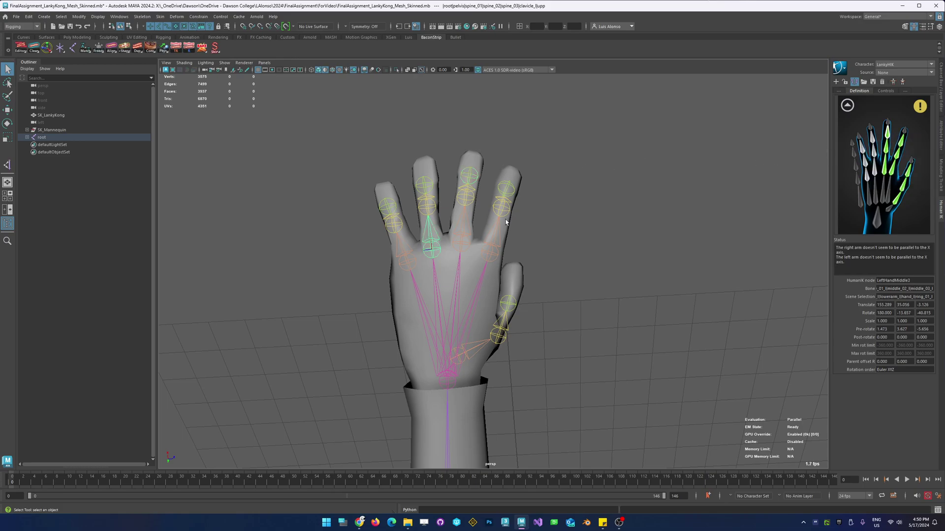
{"action": "right_click", "coordinate": [874, 173]}
{"action": "left_click", "coordinate": [878, 175]}
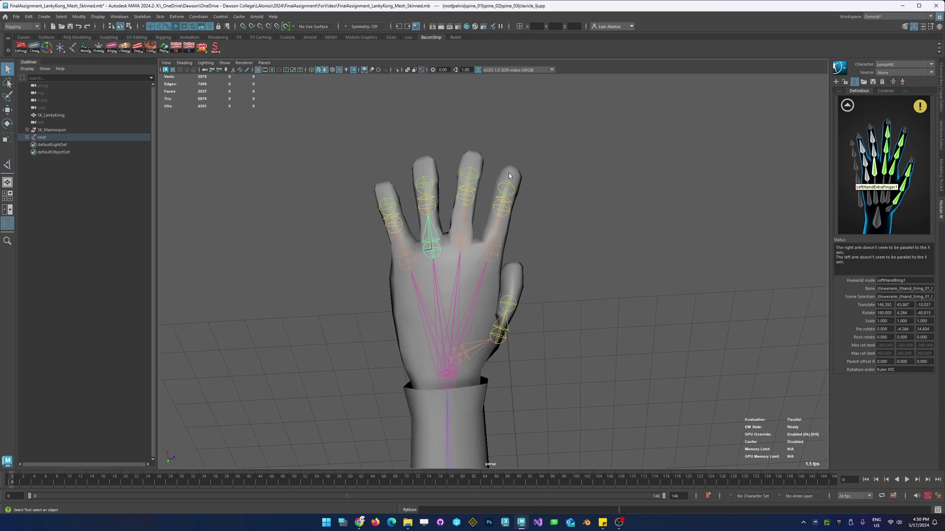
{"action": "right_click", "coordinate": [868, 151]}
{"action": "left_click", "coordinate": [882, 155]}
{"action": "left_click", "coordinate": [424, 186]}
{"action": "right_click", "coordinate": [873, 140]}
{"action": "left_click", "coordinate": [881, 145]}
Assign the three left pinky joints, base to tip, to LeftHandPinky1, LeftHandPinky2 and LeftHandPinky3
{"action": "left_click", "coordinate": [406, 260]}
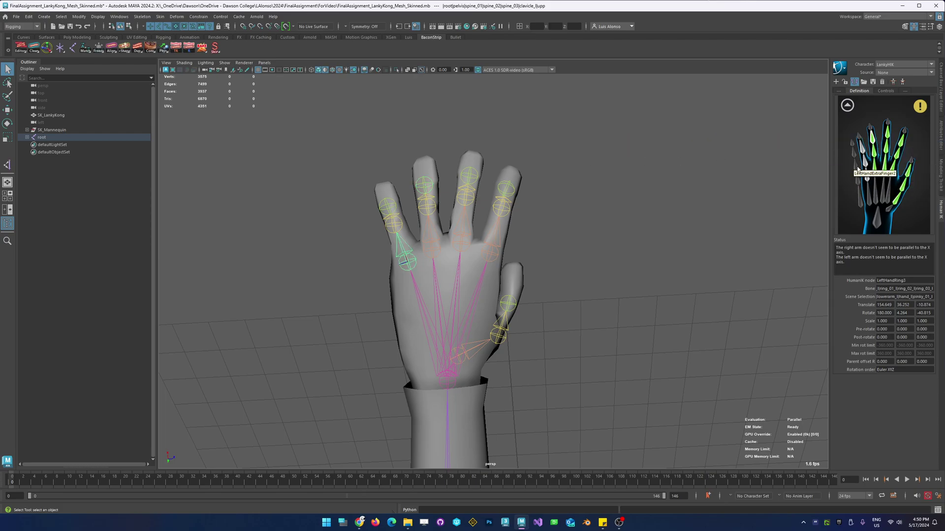
{"action": "right_click", "coordinate": [873, 183]}
{"action": "left_click", "coordinate": [880, 181]}
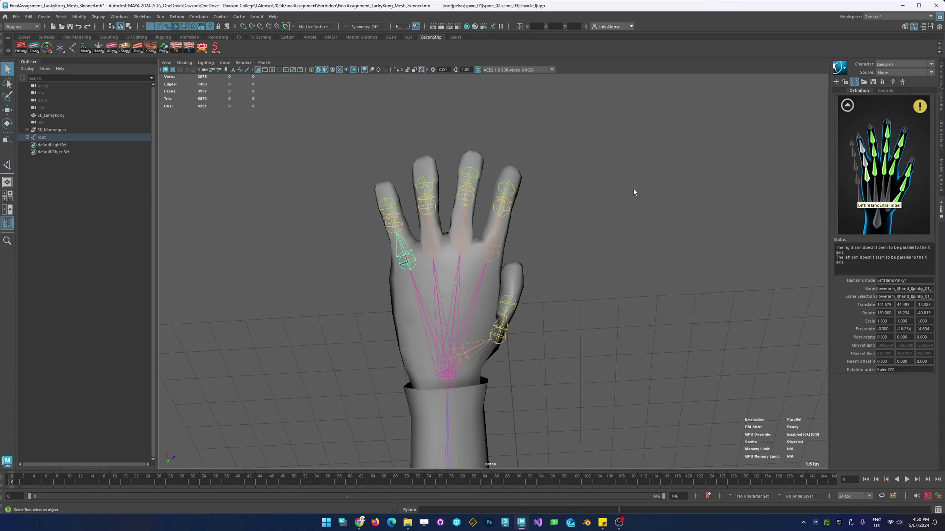
{"action": "key", "text": "Down"}
{"action": "right_click", "coordinate": [864, 159]}
{"action": "left_click", "coordinate": [875, 160]}
{"action": "left_click", "coordinate": [390, 208]}
{"action": "right_click", "coordinate": [860, 146]}
{"action": "left_click", "coordinate": [873, 150]}
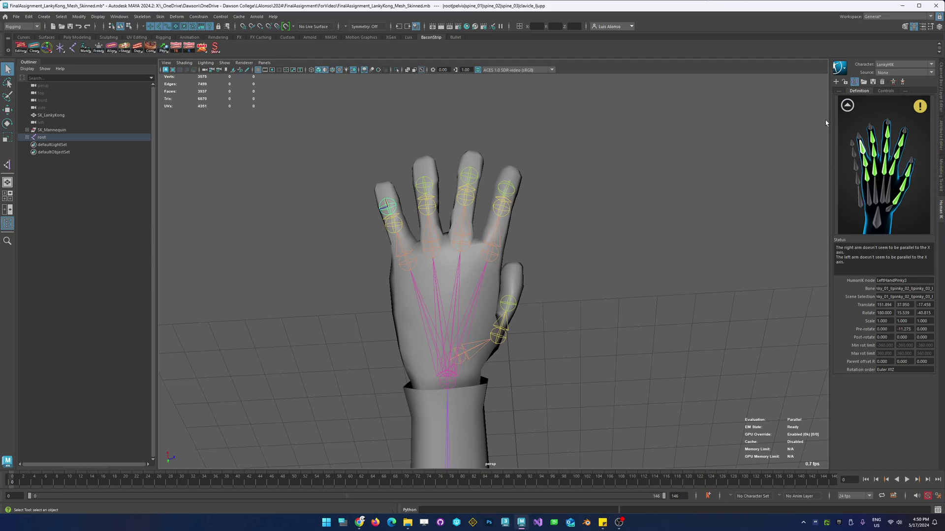
Examine the right hand definition, checking which joints are mapped to its thumb, index and middle finger nodes
{"action": "left_click", "coordinate": [847, 105]}
{"action": "left_click", "coordinate": [859, 173]}
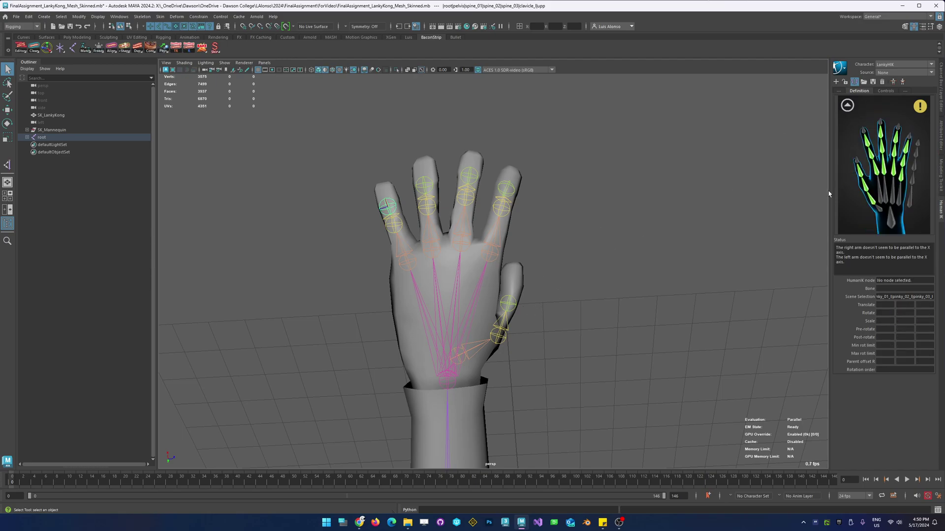
{"action": "right_click_drag", "start_coordinate": [668, 215], "coordinate": [403, 257], "text": "alt"}
{"action": "left_click_drag", "start_coordinate": [403, 258], "coordinate": [482, 249], "text": "alt"}
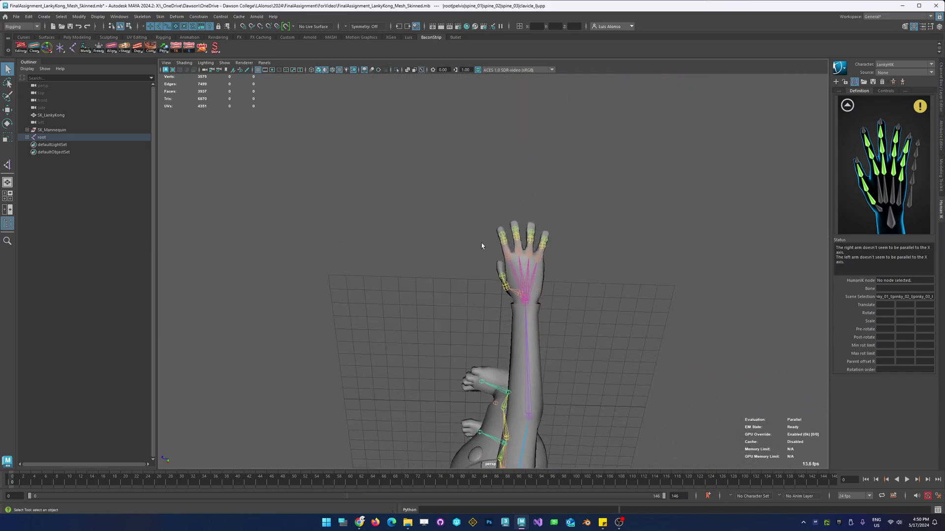
{"action": "right_click_drag", "start_coordinate": [483, 249], "coordinate": [780, 167], "text": "alt"}
{"action": "left_click", "coordinate": [870, 202]}
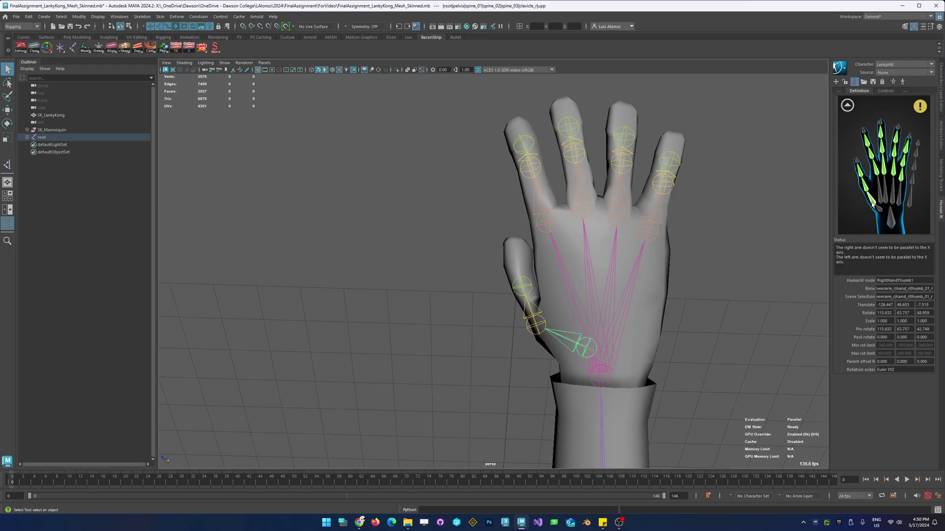
{"action": "left_click", "coordinate": [864, 188]}
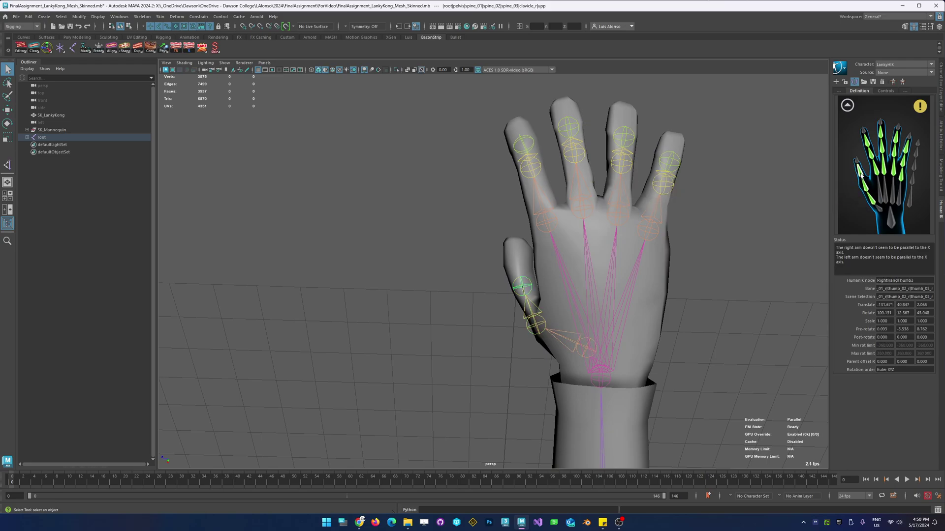
{"action": "left_click", "coordinate": [876, 172]}
{"action": "left_click", "coordinate": [871, 154]}
{"action": "left_click", "coordinate": [868, 143]}
{"action": "left_click", "coordinate": [884, 170]}
{"action": "left_click", "coordinate": [885, 152]}
{"action": "left_click", "coordinate": [880, 136]}
In the full-body definition view, rotate both upper arm joints together until the arms run horizontally and parallel to the X axis
{"action": "left_click_drag", "start_coordinate": [556, 348], "coordinate": [529, 227], "text": "alt"}
{"action": "middle_click_drag", "start_coordinate": [529, 227], "coordinate": [451, 268], "text": "alt"}
{"action": "left_click_drag", "start_coordinate": [451, 268], "coordinate": [460, 272], "text": "alt"}
{"action": "right_click_drag", "start_coordinate": [459, 272], "coordinate": [551, 179], "text": "alt"}
{"action": "middle_click_drag", "start_coordinate": [487, 178], "coordinate": [520, 299], "text": "alt"}
{"action": "left_click_drag", "start_coordinate": [520, 299], "coordinate": [515, 284], "text": "alt"}
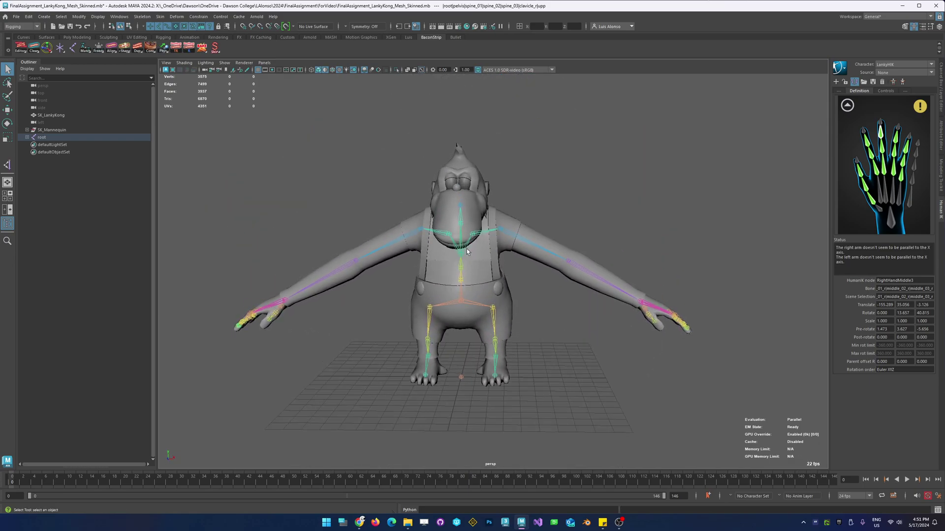
{"action": "left_click_drag", "start_coordinate": [453, 315], "coordinate": [432, 316], "text": "alt"}
{"action": "left_click", "coordinate": [846, 107]}
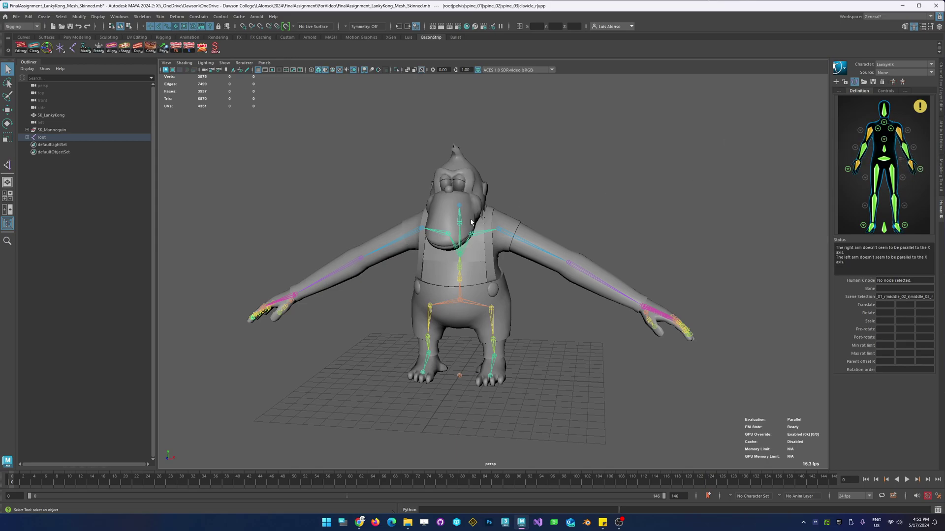
{"action": "scroll", "coordinate": [630, 192], "scroll_direction": "up", "scroll_amount": 3}
{"action": "scroll", "coordinate": [631, 192], "scroll_direction": "down", "scroll_amount": 1}
{"action": "left_click_drag", "start_coordinate": [540, 181], "coordinate": [559, 171], "text": "alt"}
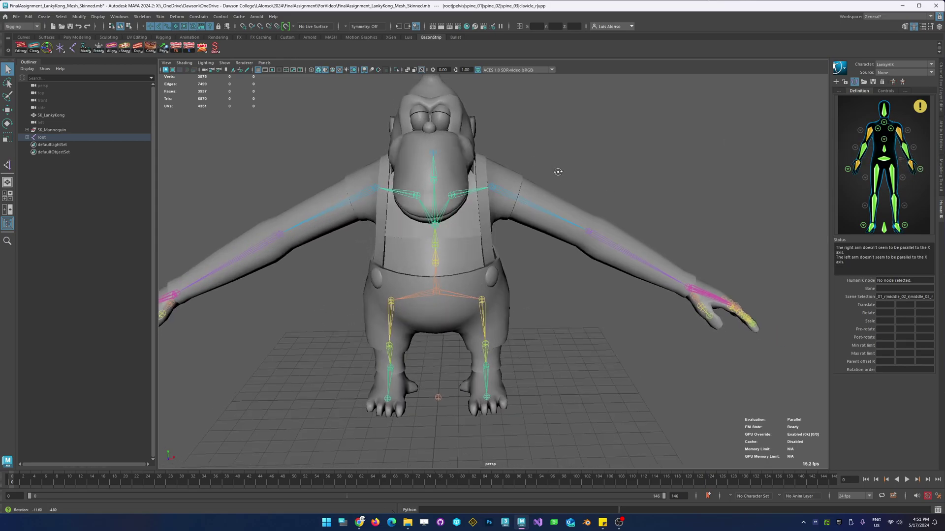
{"action": "left_click", "coordinate": [504, 197]}
{"action": "key", "text": "e"}
{"action": "left_click", "coordinate": [359, 201]}
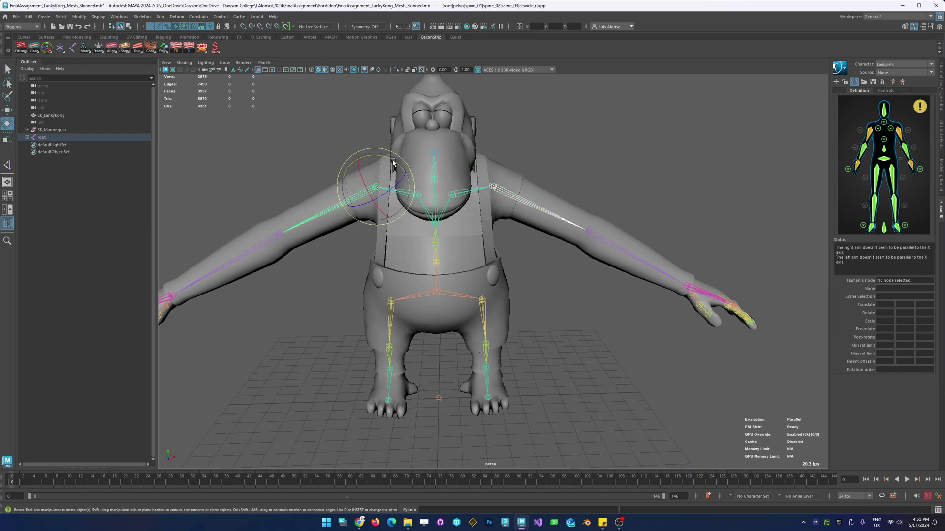
{"action": "left_click_drag", "start_coordinate": [392, 160], "coordinate": [400, 174]}
{"action": "left_click_drag", "start_coordinate": [470, 220], "coordinate": [445, 271], "text": "alt"}
{"action": "left_click_drag", "start_coordinate": [384, 248], "coordinate": [391, 248]}
Rotate both forearm joints together so they line up with the upper arms in a straight T-pose
{"action": "left_click", "coordinate": [634, 276]}
{"action": "left_click", "coordinate": [246, 182]}
{"action": "left_click_drag", "start_coordinate": [281, 204], "coordinate": [282, 210]}
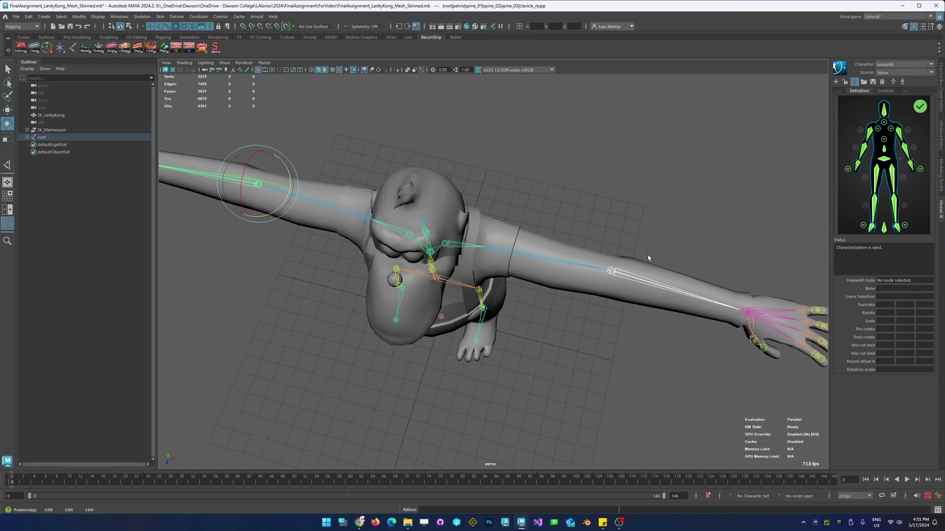
Check the T-pose from the front and lock the LankyHIK characterization
{"action": "left_click_drag", "start_coordinate": [632, 253], "coordinate": [592, 240], "text": "alt"}
{"action": "right_click_drag", "start_coordinate": [592, 240], "coordinate": [502, 239], "text": "alt"}
{"action": "mouse_move", "coordinate": [501, 237]}
{"action": "left_mouse_down", "text": "alt"}
{"action": "mouse_move", "coordinate": [418, 253]}
{"action": "mouse_move", "coordinate": [424, 269]}
{"action": "mouse_move", "coordinate": [499, 236]}
{"action": "left_mouse_up", "text": "alt"}
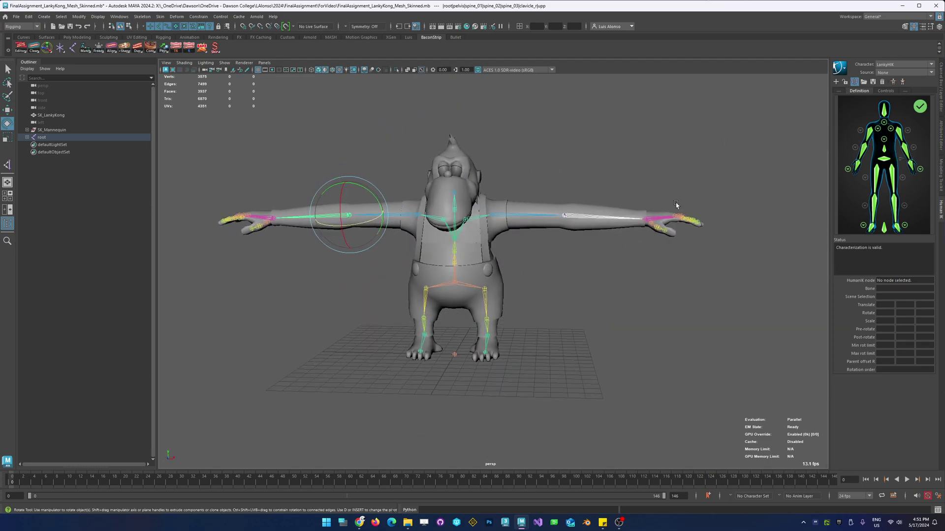
{"action": "left_click", "coordinate": [846, 82]}
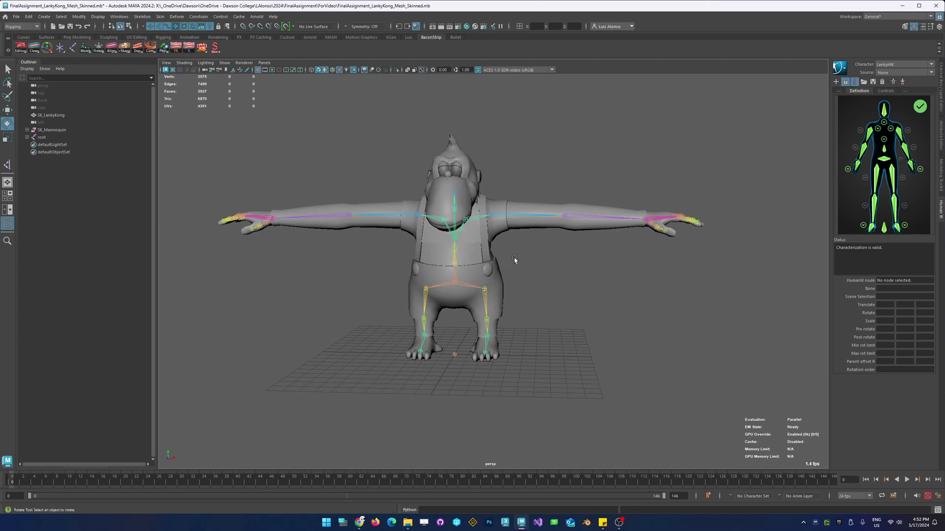
Select the left clavicle, upper arm and forearm joints together and set their Rotate X, Y and Z to 0
{"action": "left_click", "coordinate": [494, 219]}
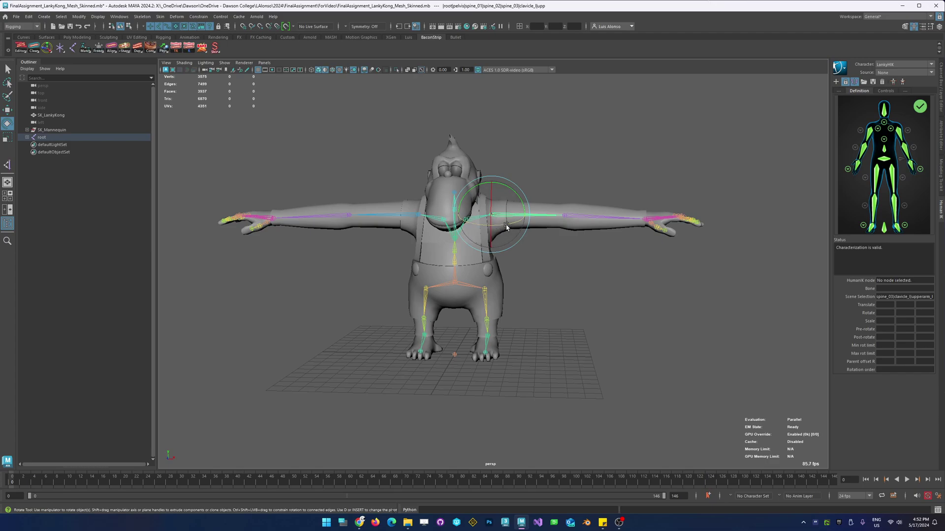
{"action": "left_click", "coordinate": [577, 282]}
{"action": "left_click", "coordinate": [478, 220]}
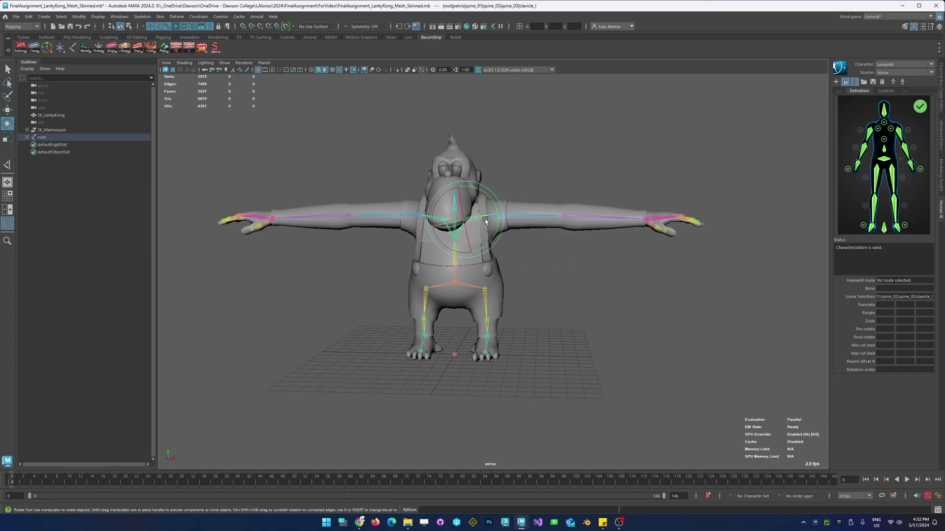
{"action": "key", "text": "q"}
{"action": "left_click", "coordinate": [513, 220]}
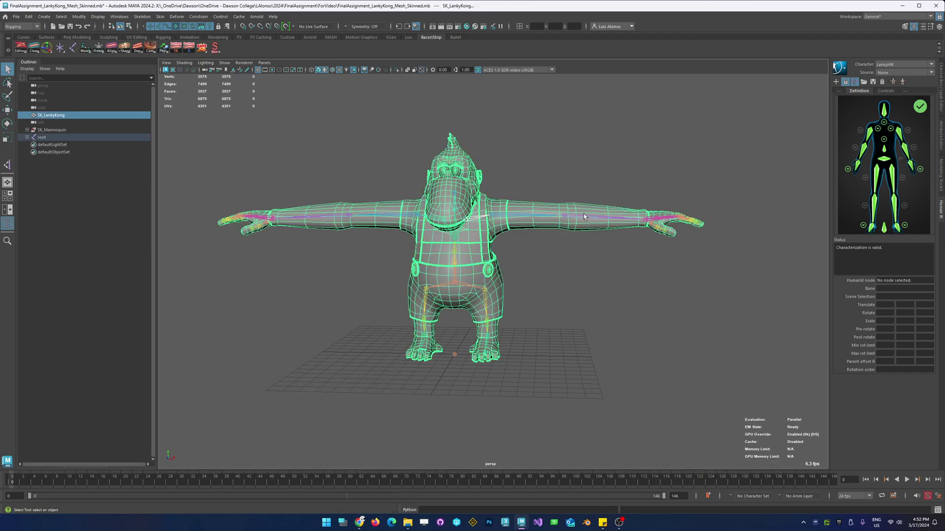
{"action": "left_click", "coordinate": [532, 271]}
{"action": "left_click", "coordinate": [474, 221]}
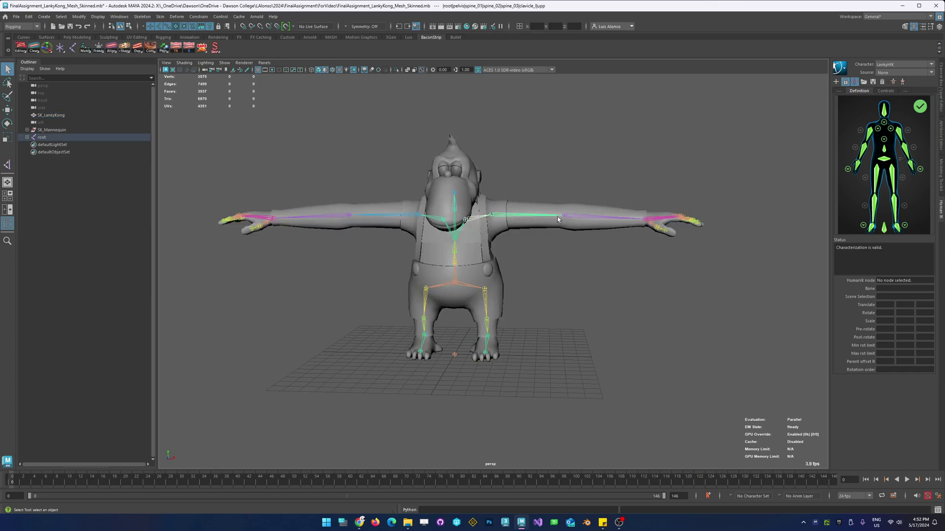
{"action": "left_click", "coordinate": [940, 98]}
{"action": "left_click_drag", "start_coordinate": [917, 102], "coordinate": [922, 117]}
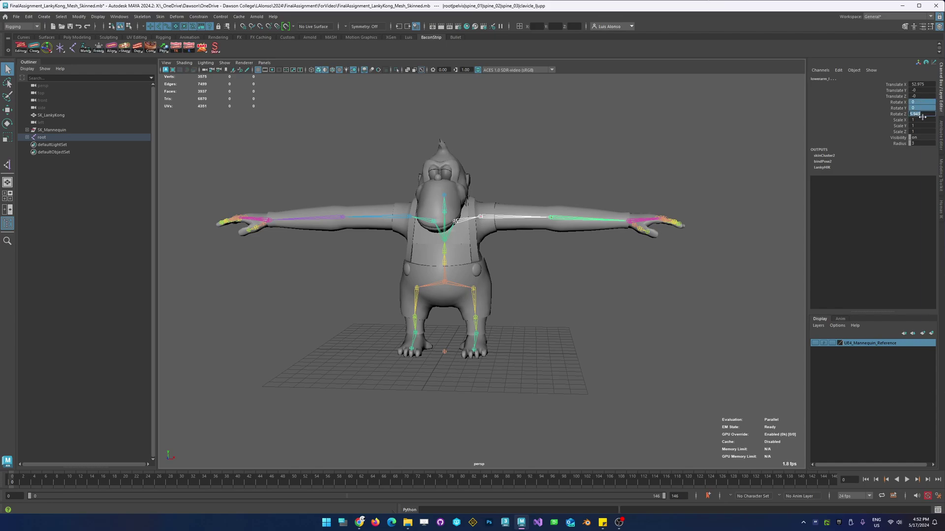
{"action": "type", "text": "0"}
{"action": "key", "text": "Return"}
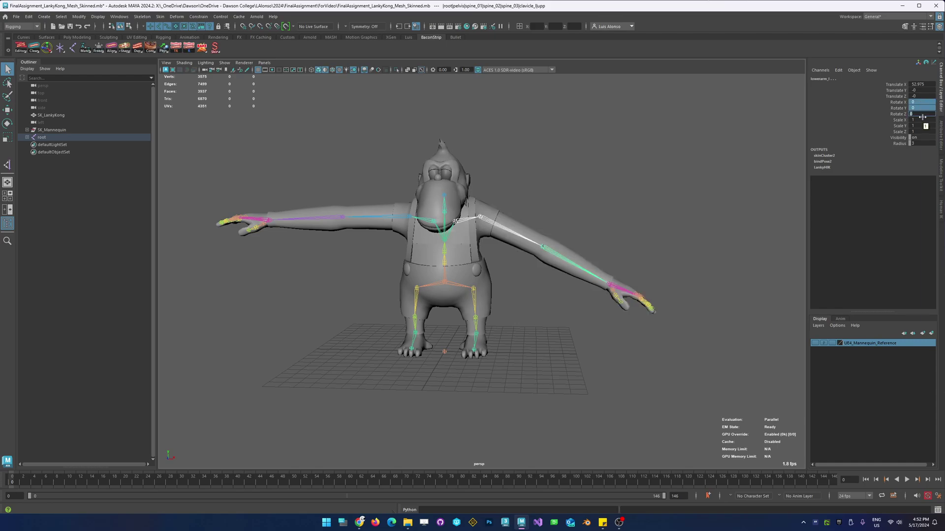
Return the skinned SK_LankyKong mesh to its bind pose and check the rotations of the upper arm and forearm joints
{"action": "left_click", "coordinate": [488, 129]}
{"action": "left_click", "coordinate": [480, 205]}
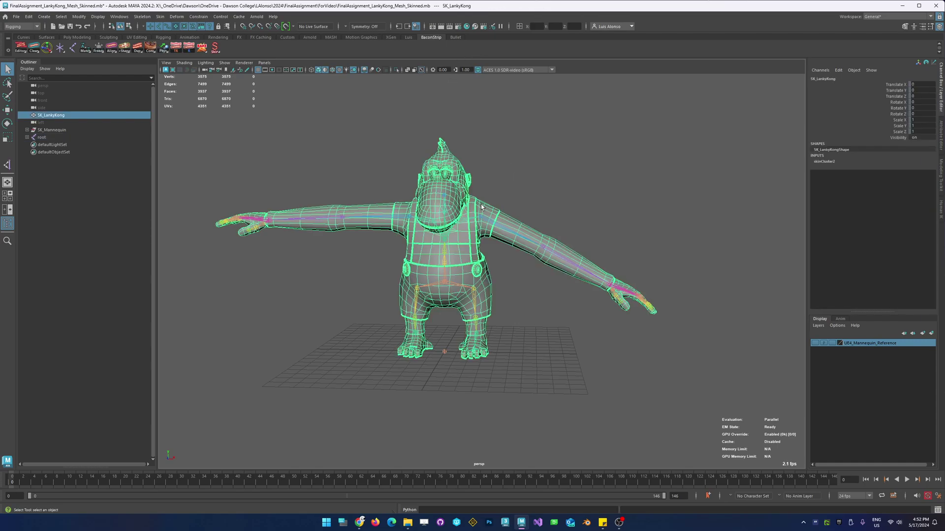
{"action": "left_click", "coordinate": [320, 139]}
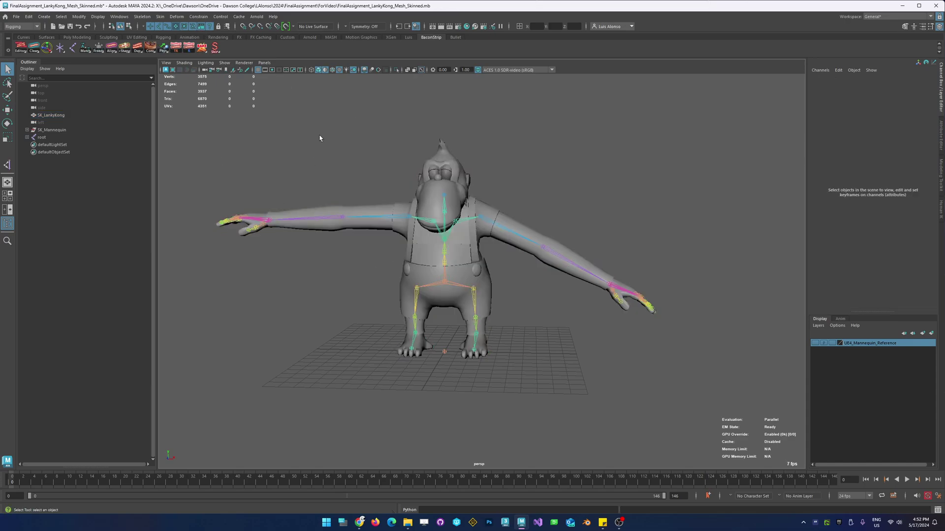
{"action": "left_click", "coordinate": [472, 202]}
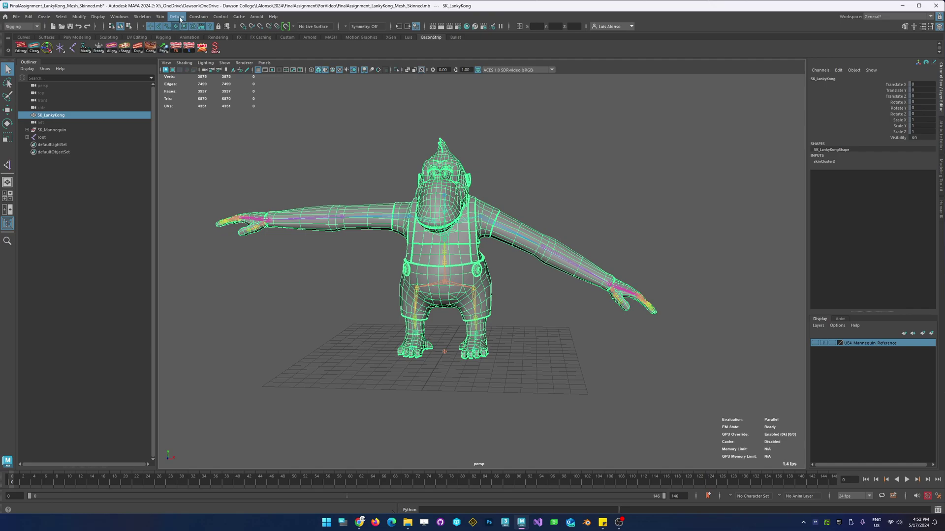
{"action": "left_click", "coordinate": [161, 16]}
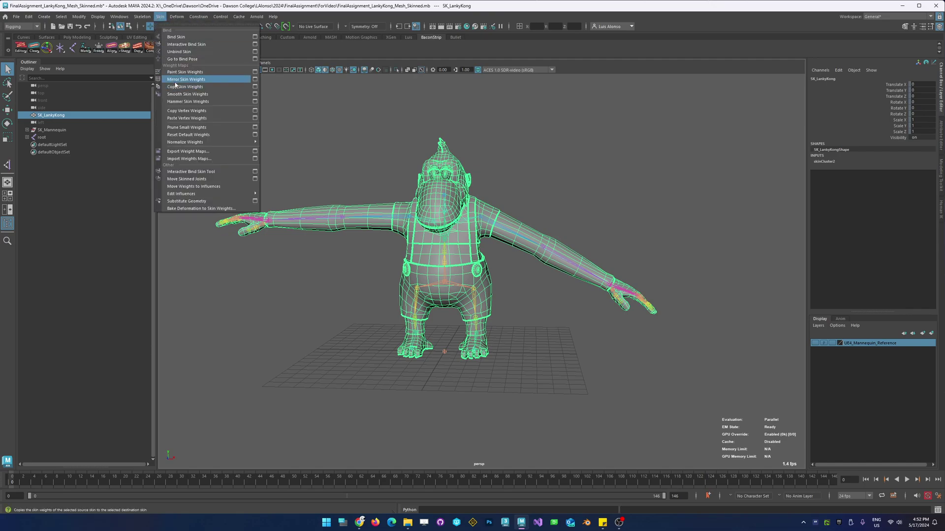
{"action": "left_click", "coordinate": [192, 60]}
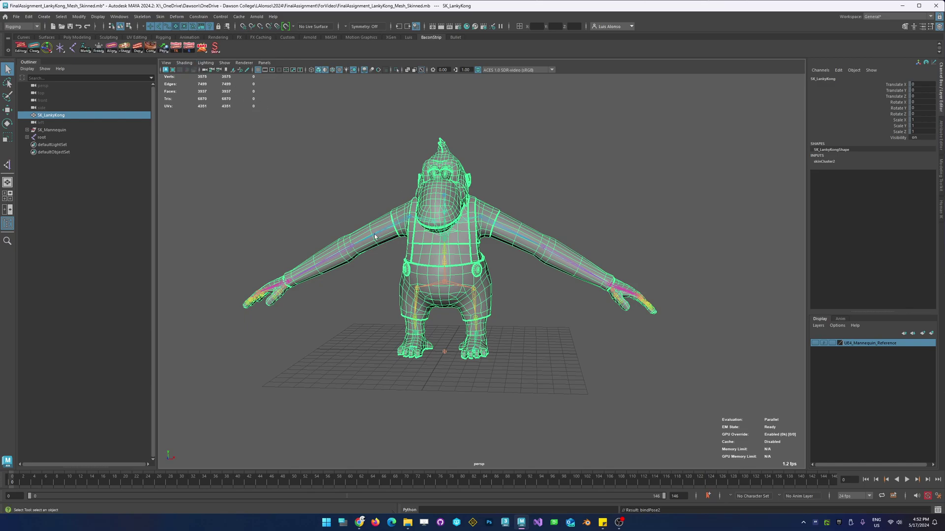
{"action": "left_click_drag", "start_coordinate": [447, 251], "coordinate": [529, 245], "text": "alt"}
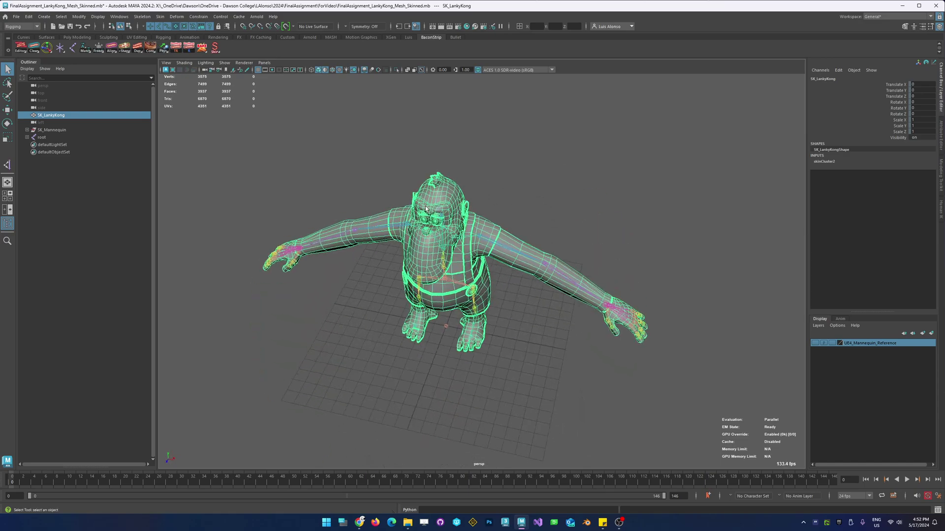
{"action": "left_click", "coordinate": [528, 244]}
{"action": "left_click", "coordinate": [517, 253]}
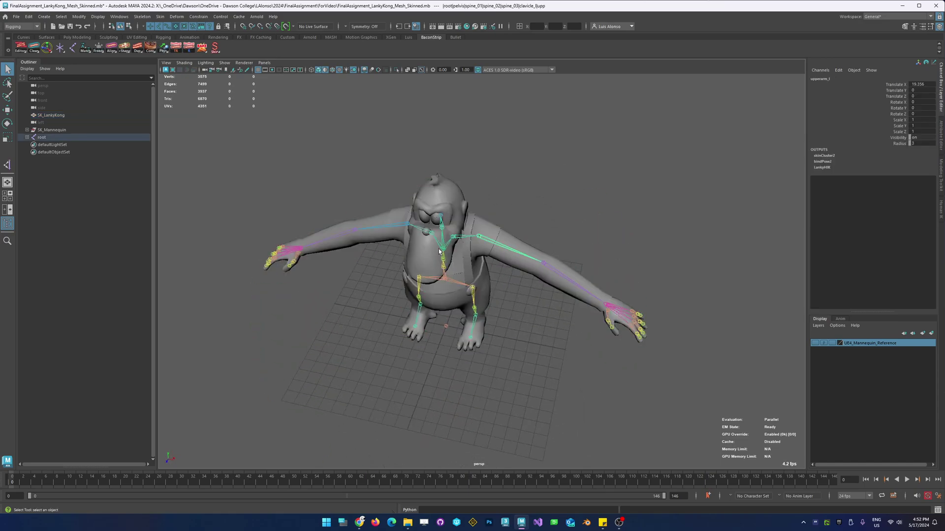
{"action": "left_click", "coordinate": [389, 226]}
{"action": "left_click", "coordinate": [336, 243]}
{"action": "mouse_move", "coordinate": [321, 298]}
{"action": "left_mouse_down", "text": "alt"}
{"action": "mouse_move", "coordinate": [329, 295]}
{"action": "mouse_move", "coordinate": [318, 282]}
{"action": "mouse_move", "coordinate": [334, 290]}
{"action": "left_mouse_up", "text": "alt"}
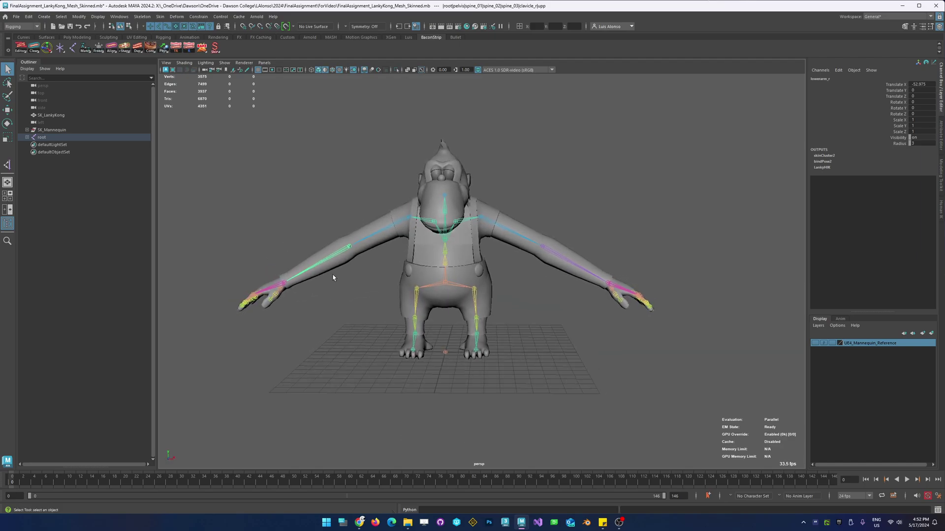
Save the characterized scene under the new name FinalAssignment_LankyKong_HIK
{"action": "left_click", "coordinate": [17, 17]}
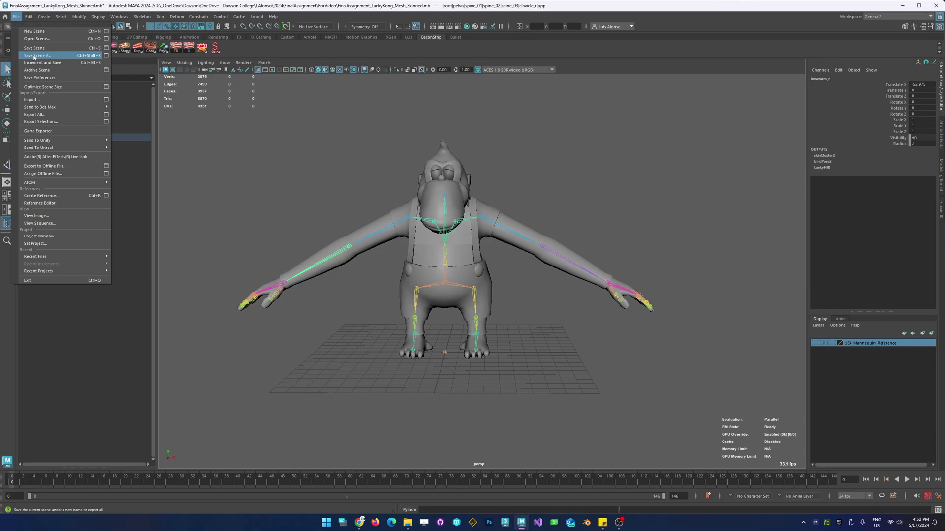
{"action": "left_click", "coordinate": [34, 55]}
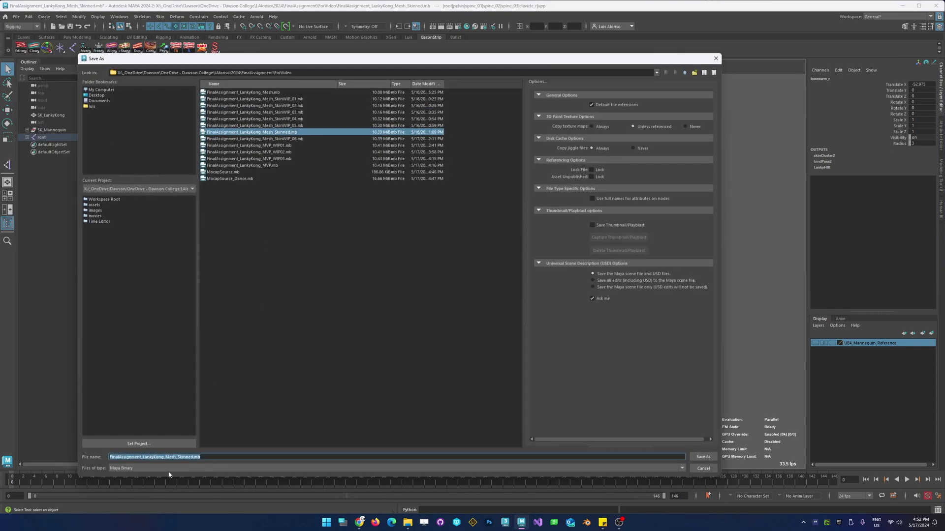
{"action": "left_click", "coordinate": [140, 459]}
{"action": "left_click_drag", "start_coordinate": [166, 458], "coordinate": [228, 445]}
{"action": "type", "text": "HIK"}
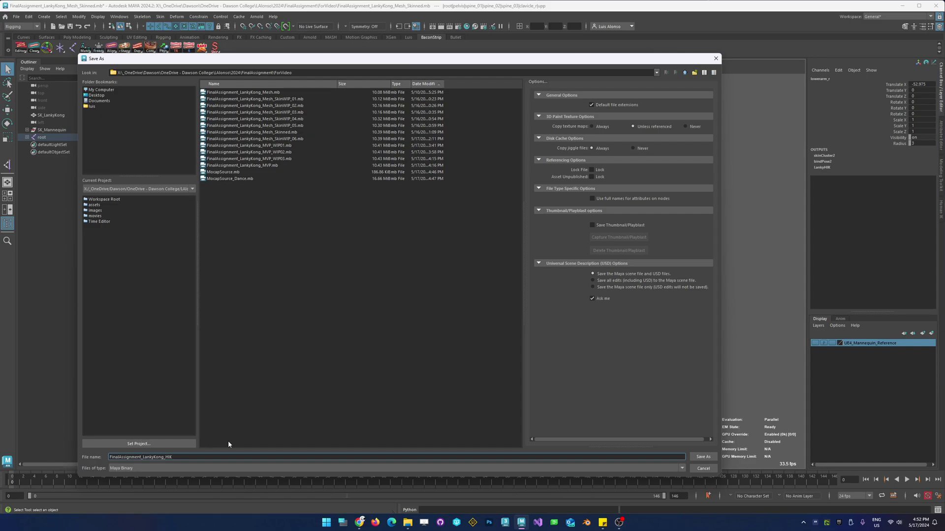
{"action": "key", "text": "Return"}
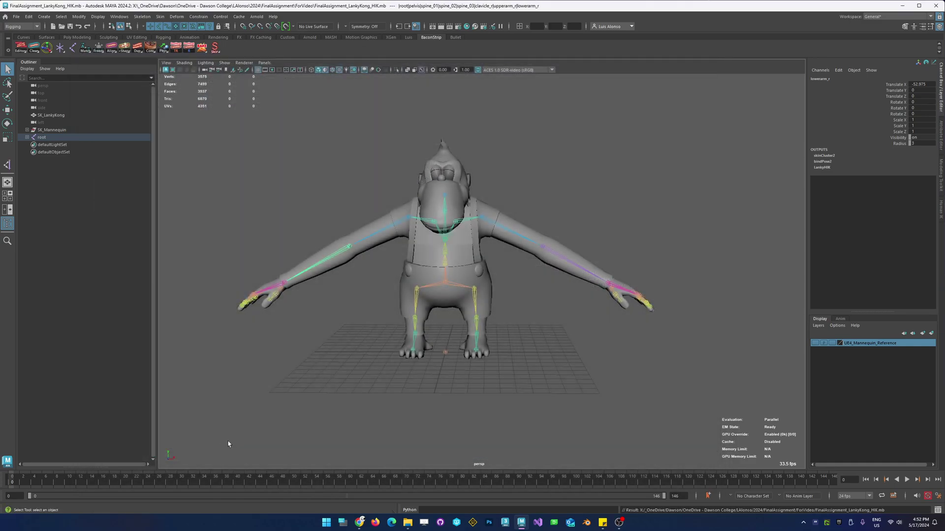
Select the entire joint hierarchy from the root and increase the joint radius to about 5.21
{"action": "left_click", "coordinate": [445, 352]}
{"action": "right_click", "coordinate": [515, 334]}
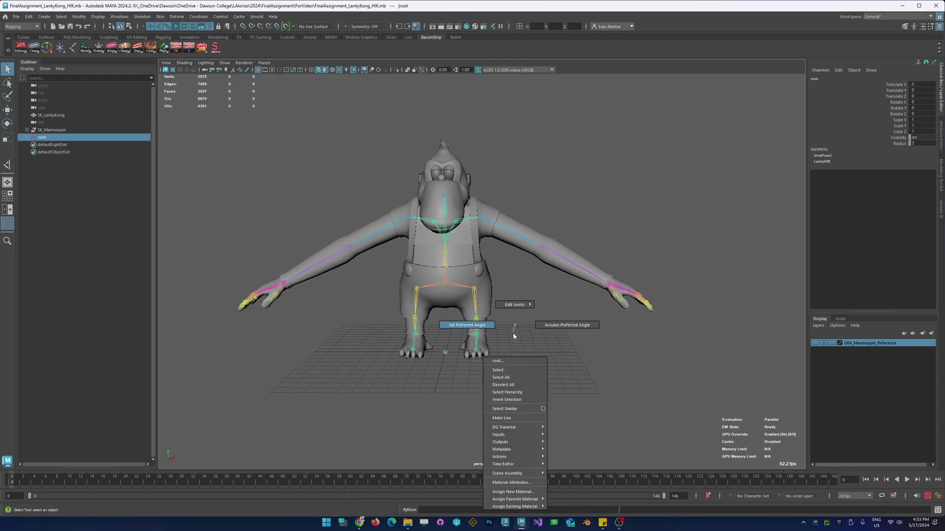
{"action": "left_click", "coordinate": [516, 393]}
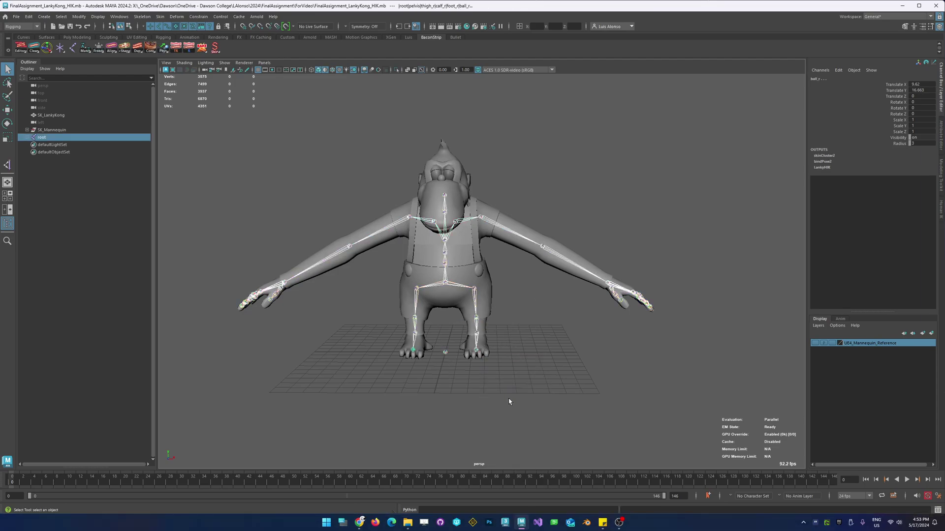
{"action": "left_click", "coordinate": [900, 143]}
{"action": "middle_click_drag", "start_coordinate": [485, 274], "coordinate": [554, 252]}
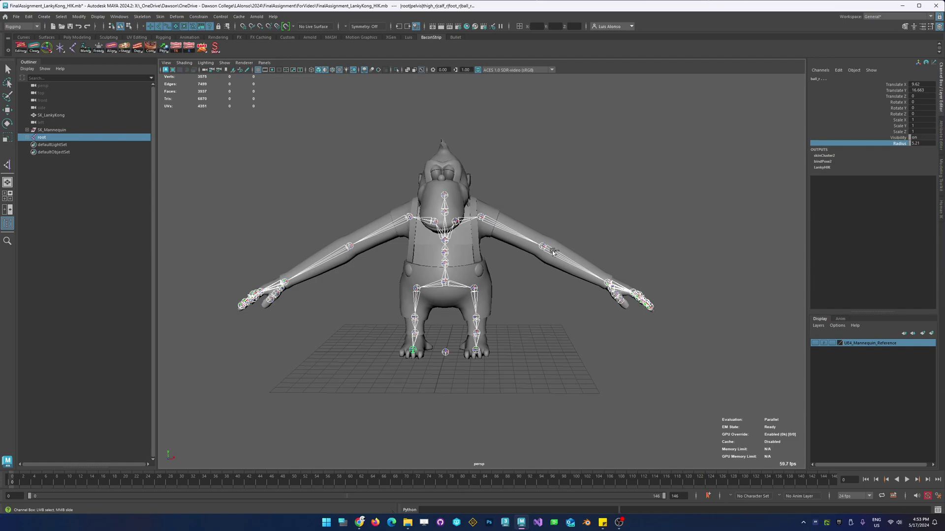
Give the selected skeleton a pure red RGB wireframe color and close the Wireframe Color window
{"action": "left_click", "coordinate": [80, 17]}
{"action": "mouse_move", "coordinate": [98, 17]}
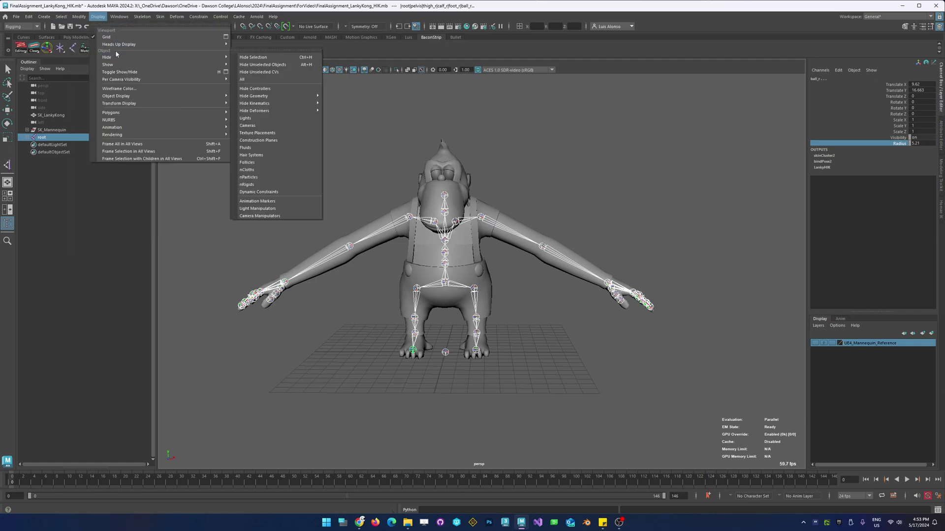
{"action": "left_click", "coordinate": [121, 89]}
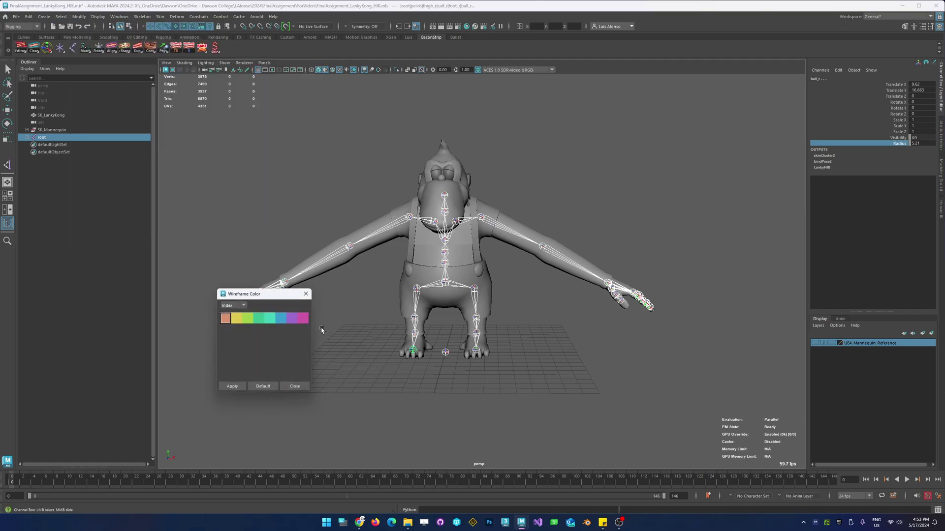
{"action": "left_click", "coordinate": [236, 306]}
{"action": "left_click", "coordinate": [231, 321]}
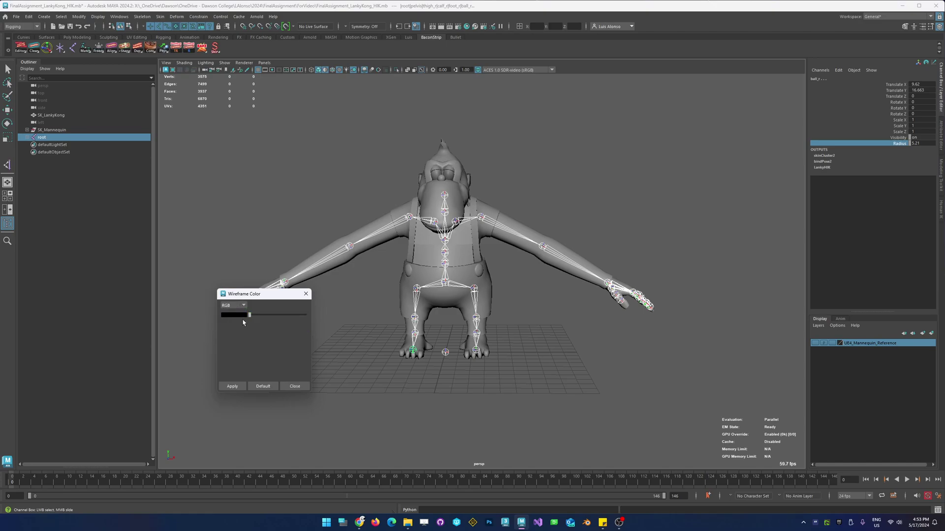
{"action": "left_click", "coordinate": [234, 315]}
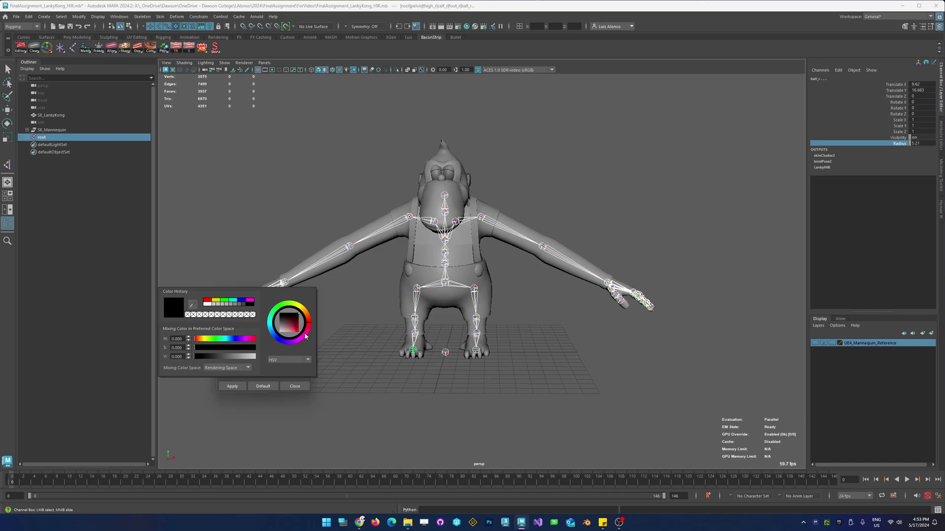
{"action": "left_click_drag", "start_coordinate": [288, 327], "coordinate": [312, 345]}
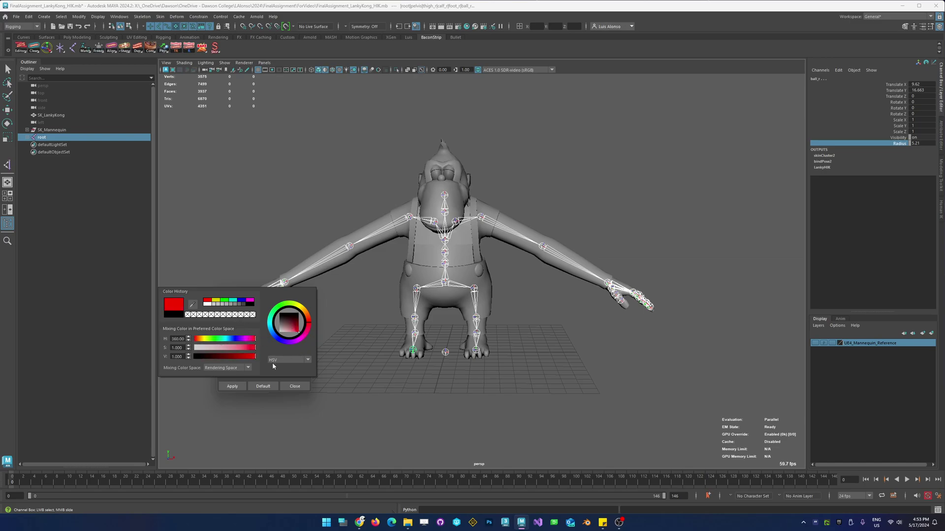
{"action": "left_click", "coordinate": [230, 385]}
{"action": "left_click", "coordinate": [382, 385]}
{"action": "left_click_drag", "start_coordinate": [495, 253], "coordinate": [383, 266], "text": "alt"}
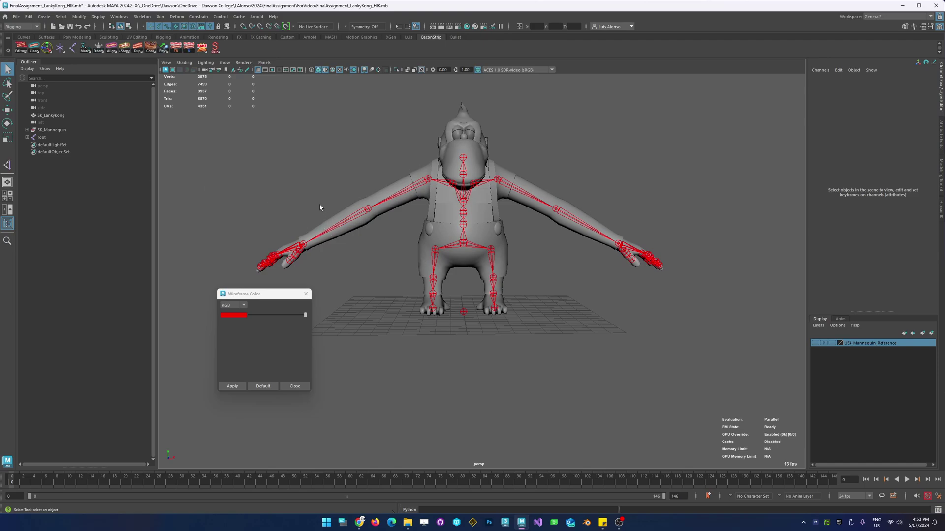
{"action": "left_click", "coordinate": [304, 293]}
Save the recolored skeleton in the current FinalAssignment_LankyKong_HIK scene
{"action": "left_click_drag", "start_coordinate": [314, 297], "coordinate": [323, 315], "text": "alt"}
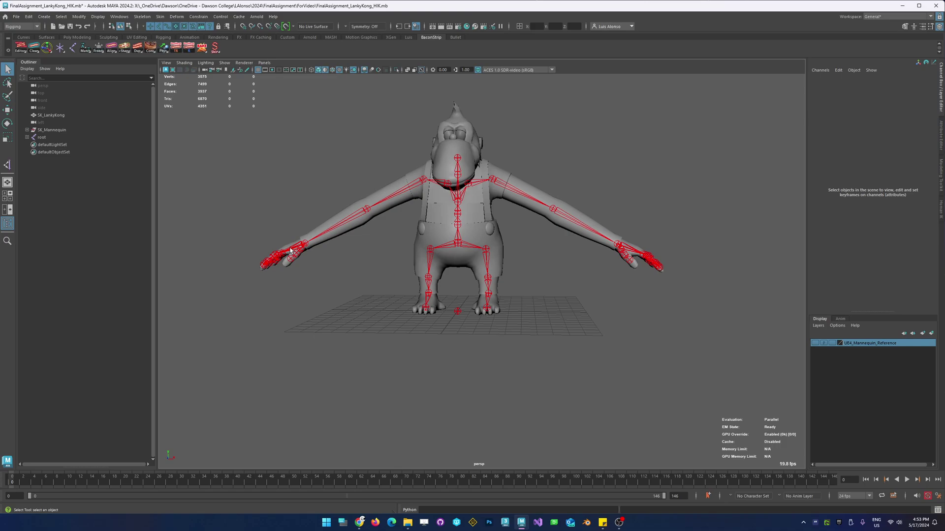
{"action": "left_click", "coordinate": [16, 16]}
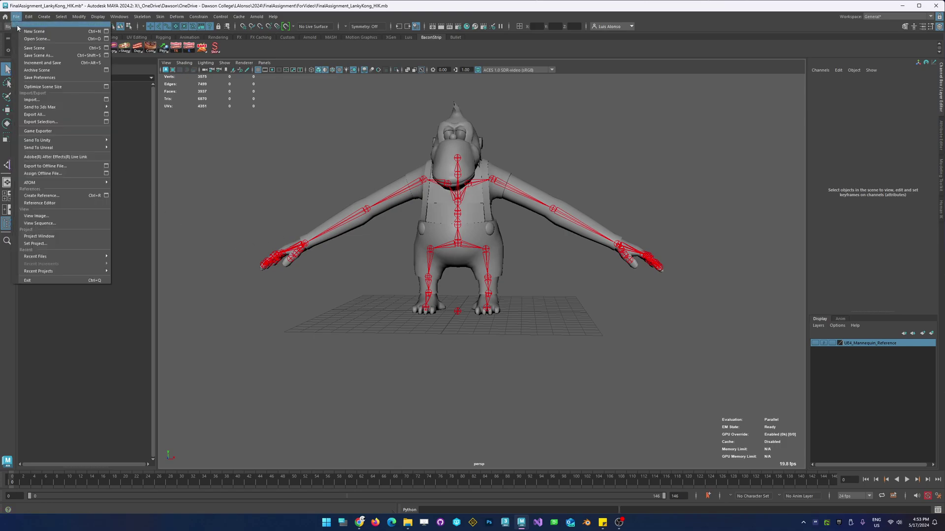
{"action": "left_click", "coordinate": [39, 48]}
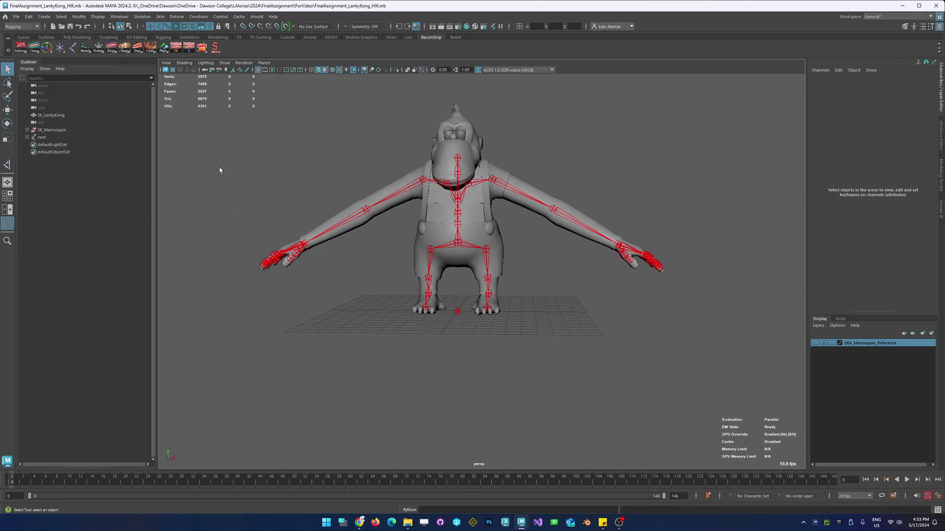
Open the scene FinalAssignment_LankyKong_MVP.mb and look over the rigged character
{"action": "left_click", "coordinate": [16, 16]}
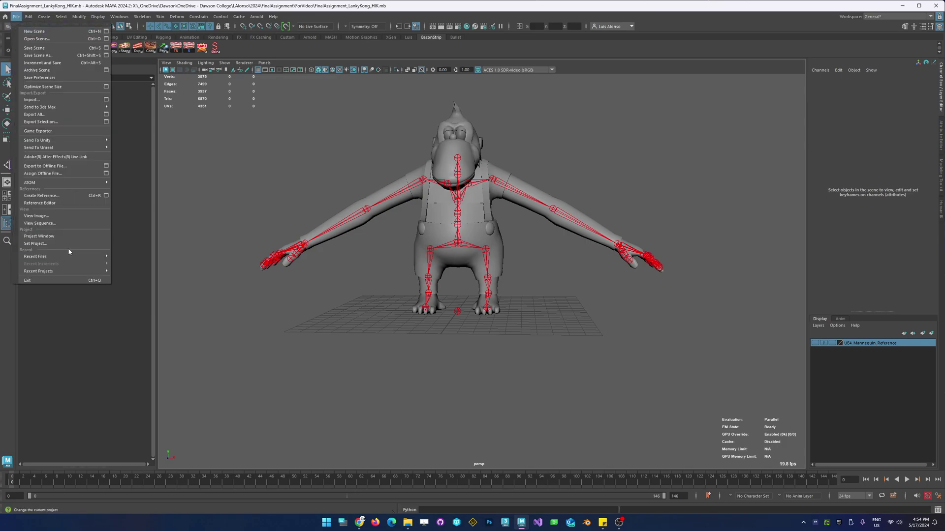
{"action": "mouse_move", "coordinate": [62, 256]}
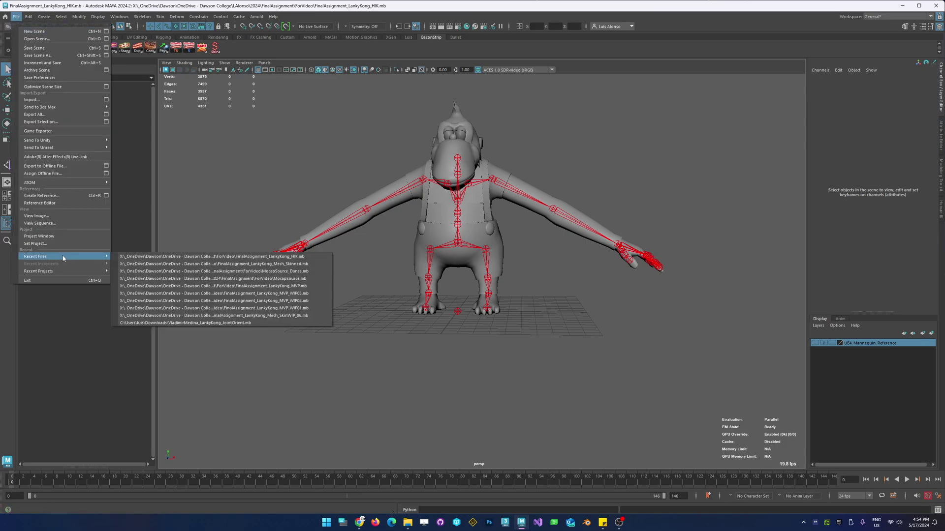
{"action": "left_click", "coordinate": [40, 39]}
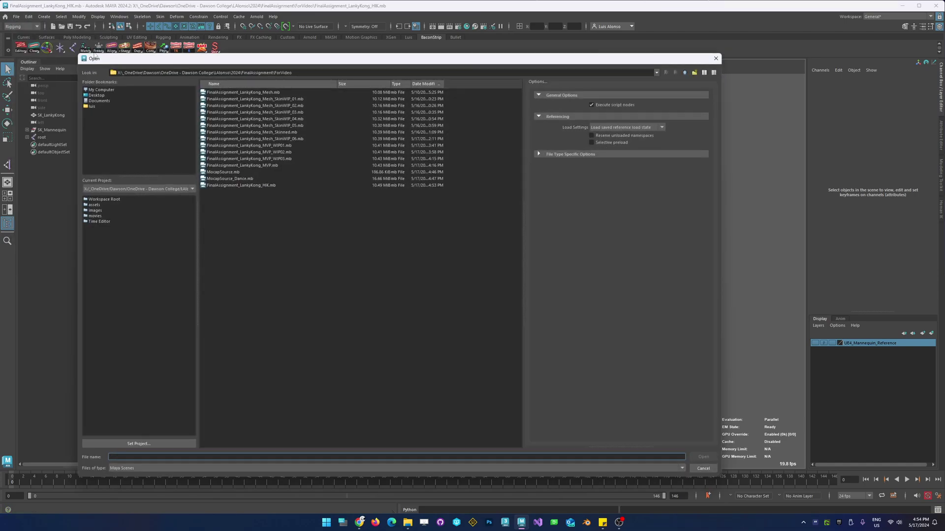
{"action": "left_click", "coordinate": [281, 271]}
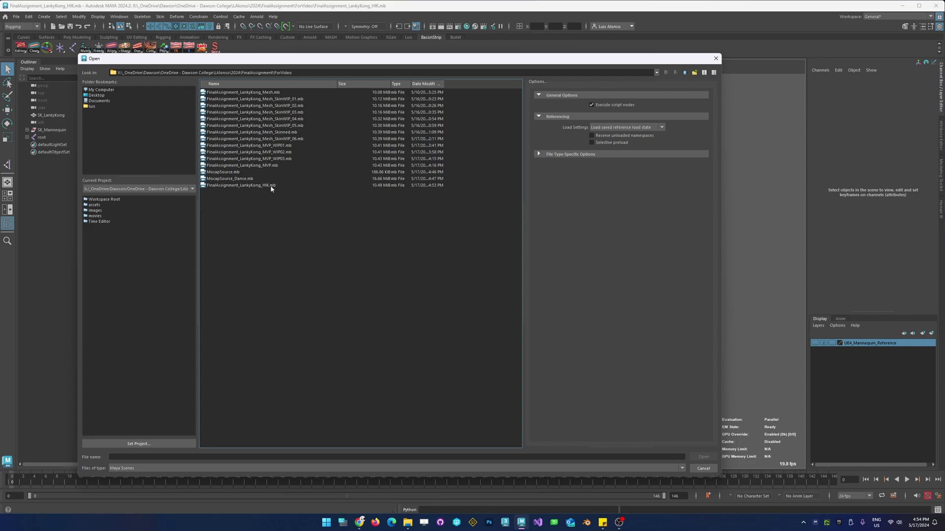
{"action": "left_click", "coordinate": [274, 166]}
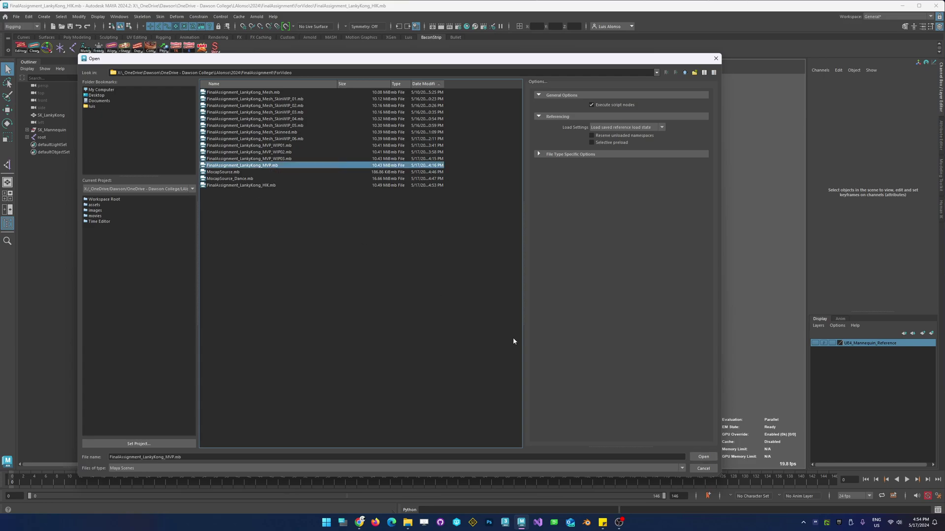
{"action": "left_click", "coordinate": [703, 458]}
{"action": "left_click_drag", "start_coordinate": [360, 338], "coordinate": [380, 253], "text": "alt"}
{"action": "left_click_drag", "start_coordinate": [334, 315], "coordinate": [359, 359], "text": "alt"}
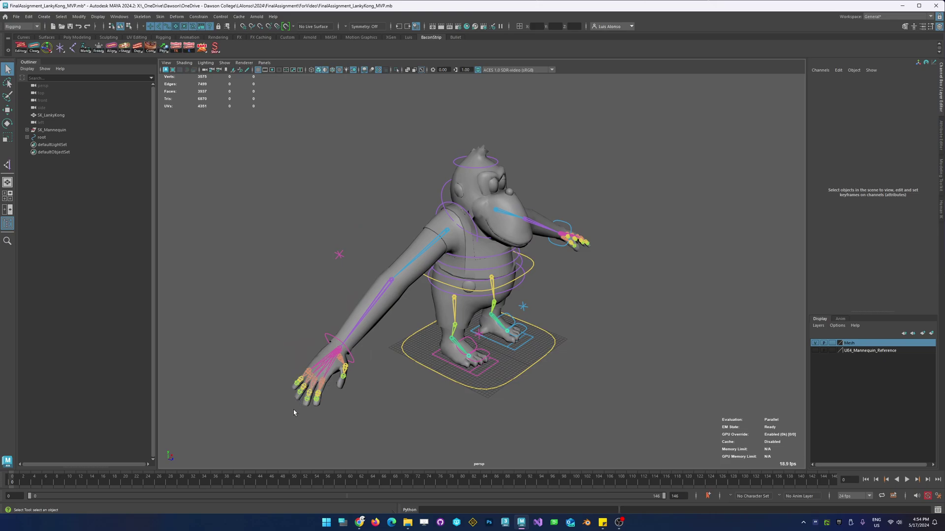
{"action": "left_click_drag", "start_coordinate": [569, 306], "coordinate": [462, 306], "text": "alt"}
{"action": "middle_click_drag", "start_coordinate": [475, 326], "coordinate": [431, 241], "text": "alt"}
{"action": "right_click_drag", "start_coordinate": [412, 229], "coordinate": [659, 187], "text": "alt"}
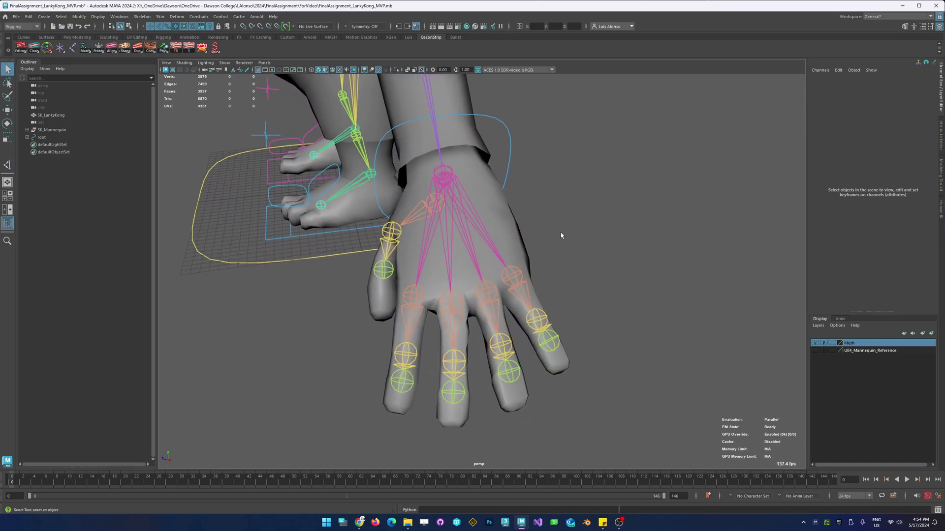
{"action": "left_click_drag", "start_coordinate": [556, 236], "coordinate": [530, 231], "text": "alt"}
{"action": "left_click", "coordinate": [468, 210]}
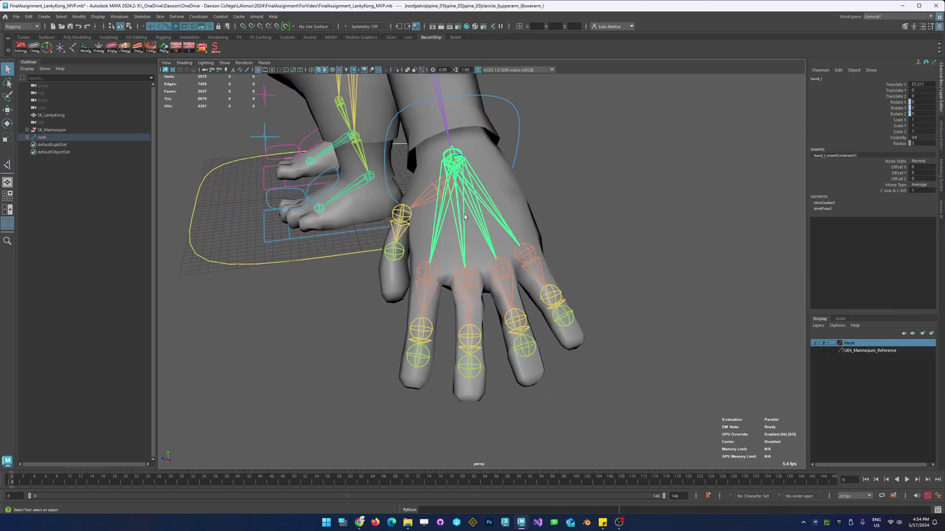
{"action": "right_click", "coordinate": [619, 175]}
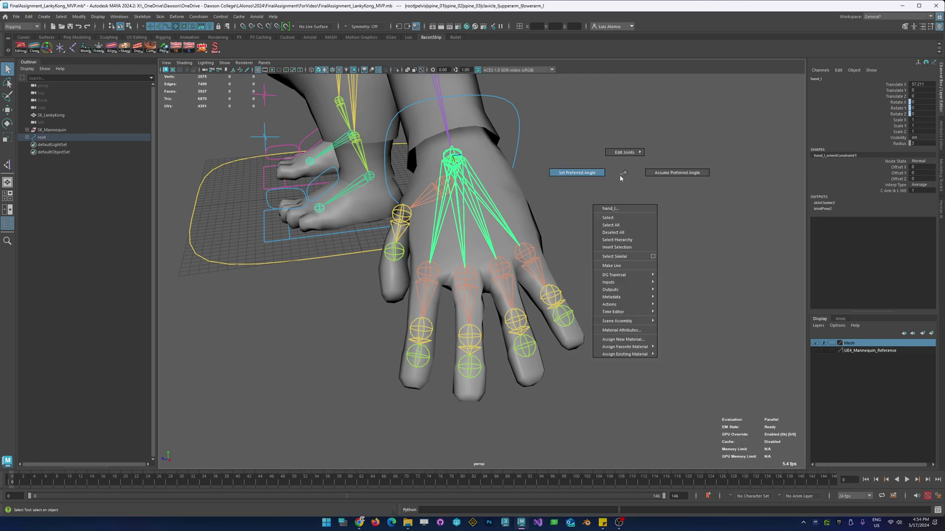
{"action": "left_click", "coordinate": [625, 240]}
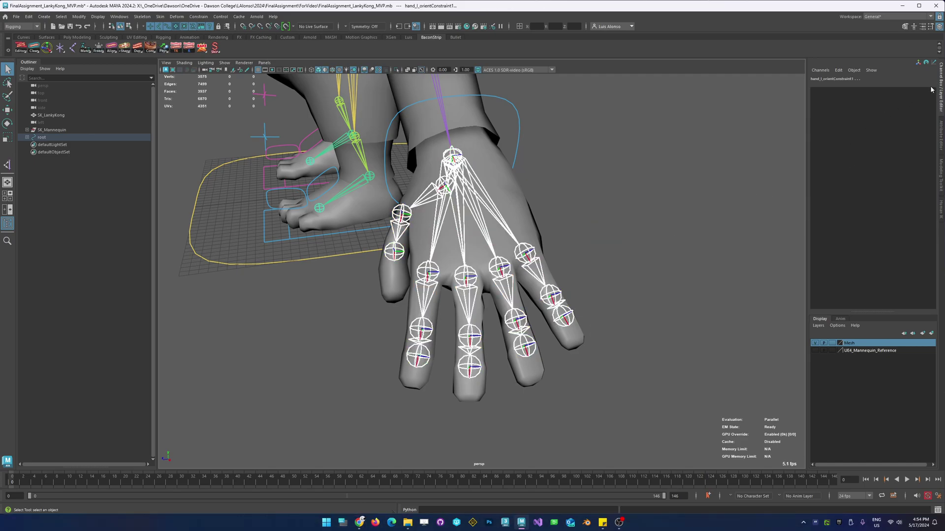
{"action": "left_click", "coordinate": [566, 212]}
{"action": "left_click", "coordinate": [474, 199]}
Select the left hand's joint hierarchy, exclude its orient constraint, and set the joint radius to 1
{"action": "left_click_drag", "start_coordinate": [428, 241], "coordinate": [570, 196], "text": "alt"}
{"action": "middle_click_drag", "start_coordinate": [569, 196], "coordinate": [414, 230], "text": "alt"}
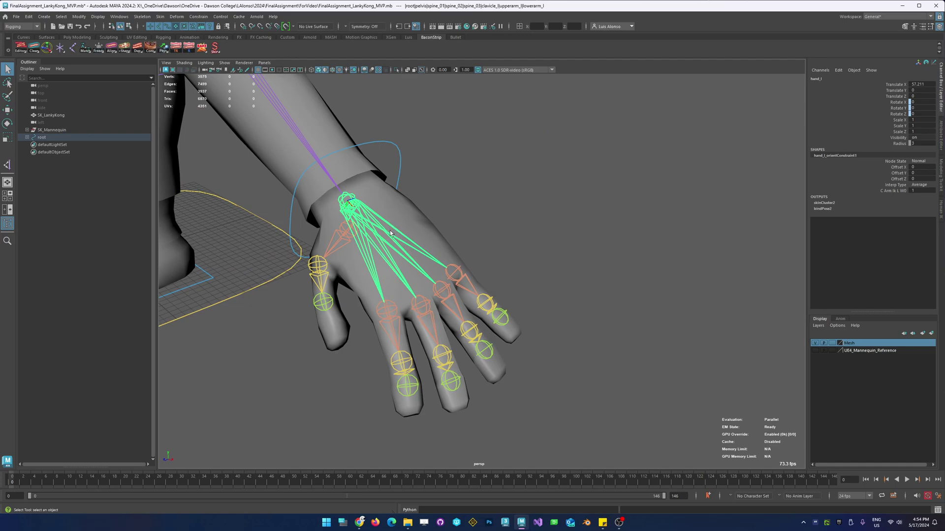
{"action": "right_click_drag", "start_coordinate": [391, 240], "coordinate": [392, 306]}
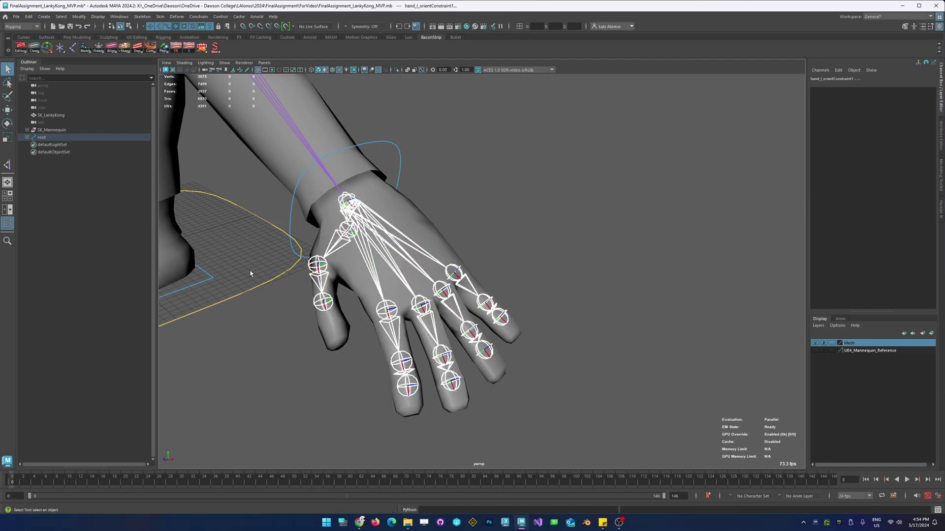
{"action": "left_click", "coordinate": [27, 137], "text": "shift"}
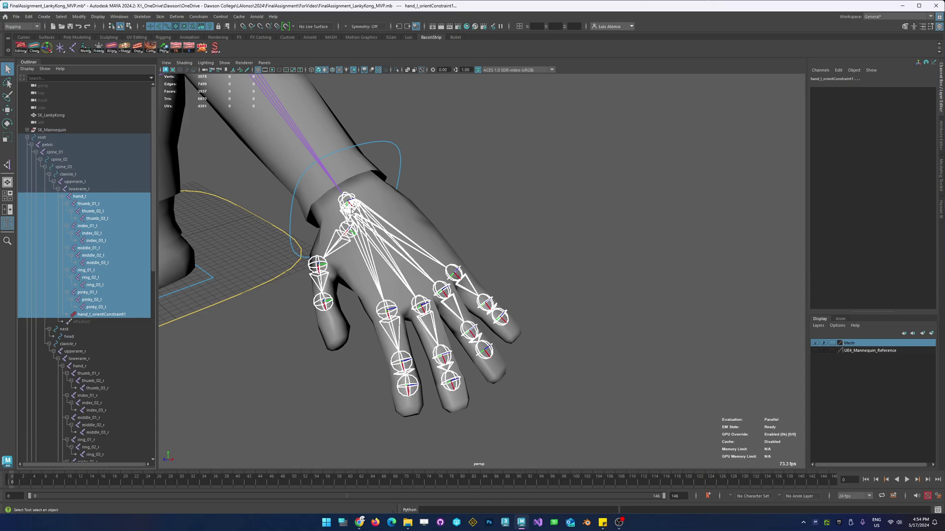
{"action": "left_click", "coordinate": [102, 315], "text": "ctrl"}
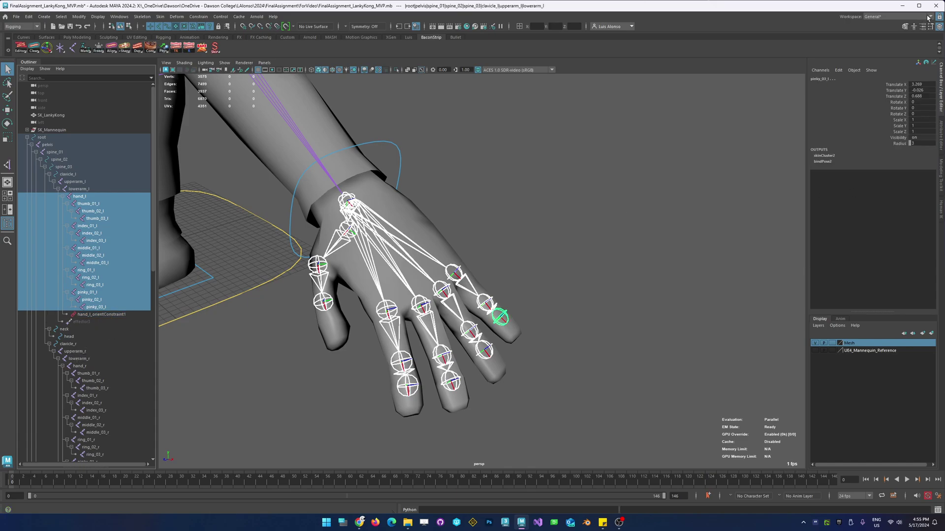
{"action": "double_click", "coordinate": [921, 144]}
{"action": "type", "text": "1"}
{"action": "key", "text": "Return"}
Select the right hand's joint hierarchy, exclude its orient constraint, and set the joint radius to 1
{"action": "scroll", "coordinate": [482, 239], "scroll_direction": "down", "scroll_amount": 5}
{"action": "left_click_drag", "start_coordinate": [481, 238], "coordinate": [348, 226], "text": "alt"}
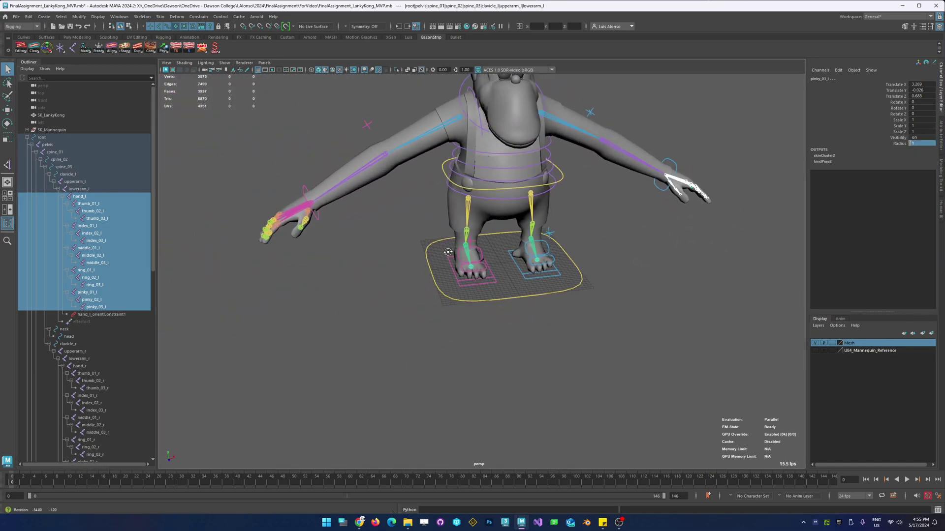
{"action": "scroll", "coordinate": [355, 227], "scroll_direction": "up", "scroll_amount": 5}
{"action": "left_click", "coordinate": [357, 244]}
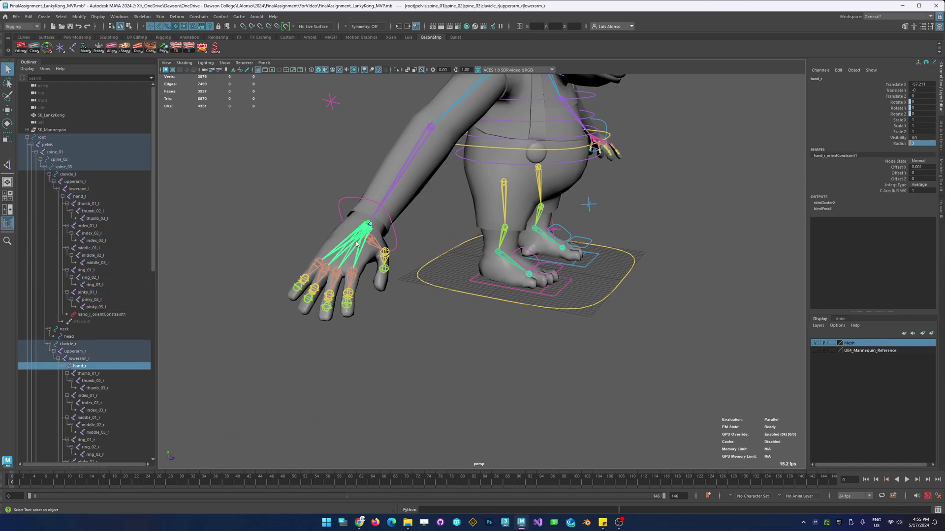
{"action": "right_click", "coordinate": [415, 312]}
{"action": "left_click", "coordinate": [412, 378]}
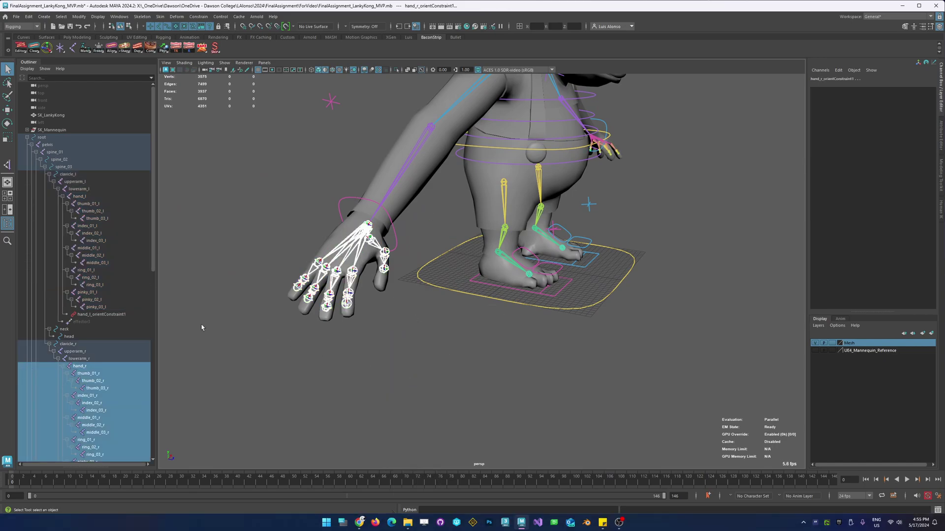
{"action": "left_click_drag", "start_coordinate": [152, 257], "coordinate": [147, 340]}
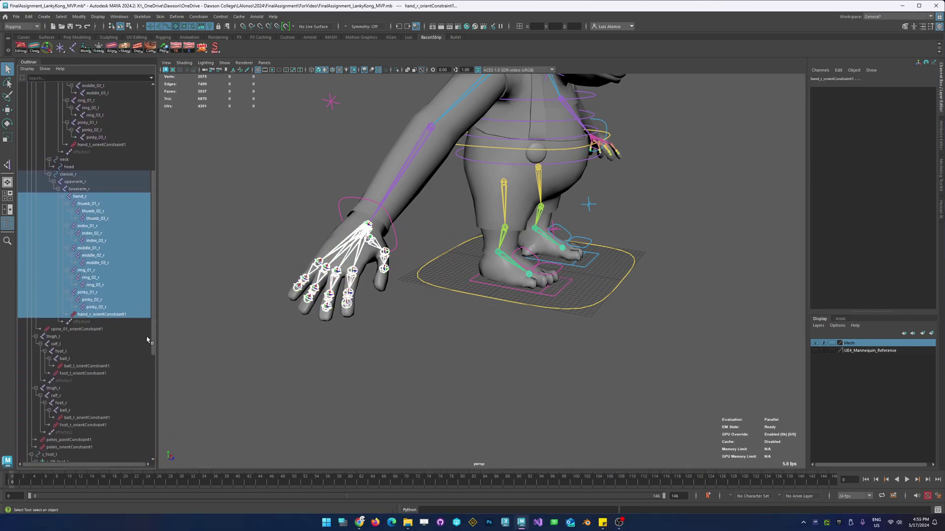
{"action": "left_click", "coordinate": [104, 315], "text": "ctrl"}
{"action": "double_click", "coordinate": [912, 143]}
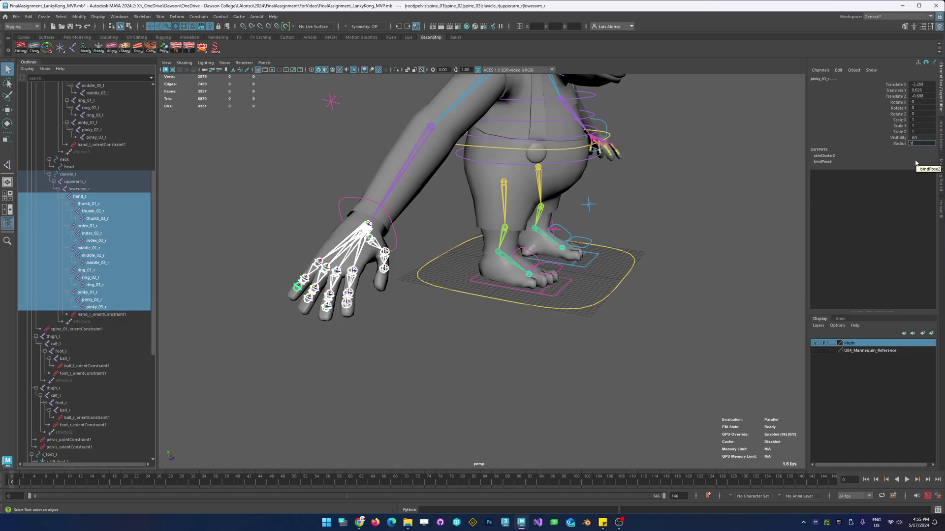
{"action": "type", "text": "1"}
{"action": "key", "text": "Return"}
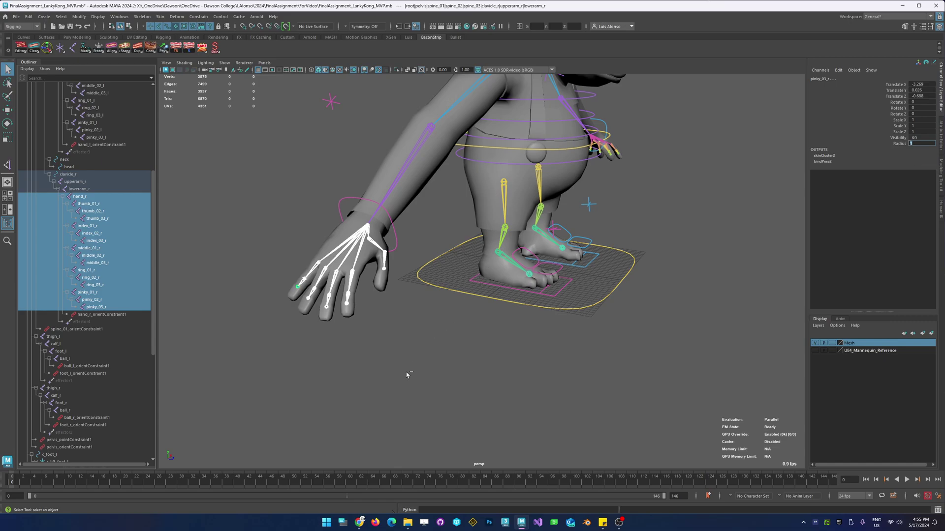
{"action": "left_click", "coordinate": [417, 325]}
Save the rigged FinalAssignment_LankyKong_MVP scene with the resized hand joints
{"action": "scroll", "coordinate": [337, 277], "scroll_direction": "up", "scroll_amount": 5}
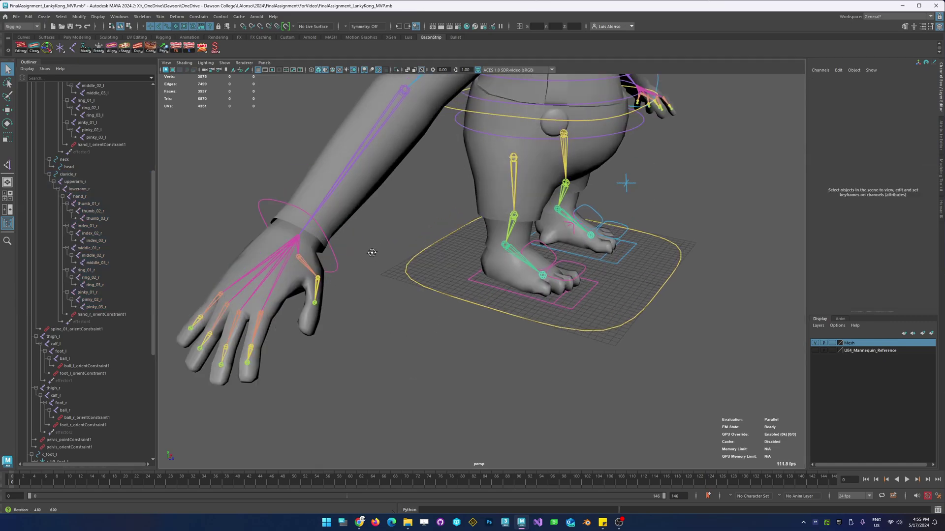
{"action": "left_click_drag", "start_coordinate": [423, 281], "coordinate": [359, 264], "text": "alt"}
{"action": "right_click_drag", "start_coordinate": [441, 226], "coordinate": [284, 215], "text": "alt"}
{"action": "left_click_drag", "start_coordinate": [447, 256], "coordinate": [390, 296], "text": "alt"}
{"action": "left_click", "coordinate": [16, 16]}
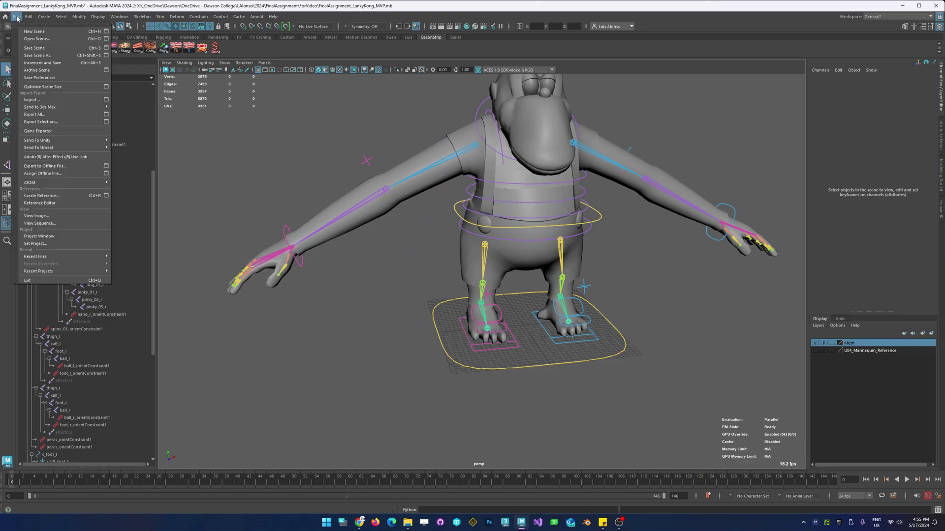
{"action": "left_click", "coordinate": [31, 48]}
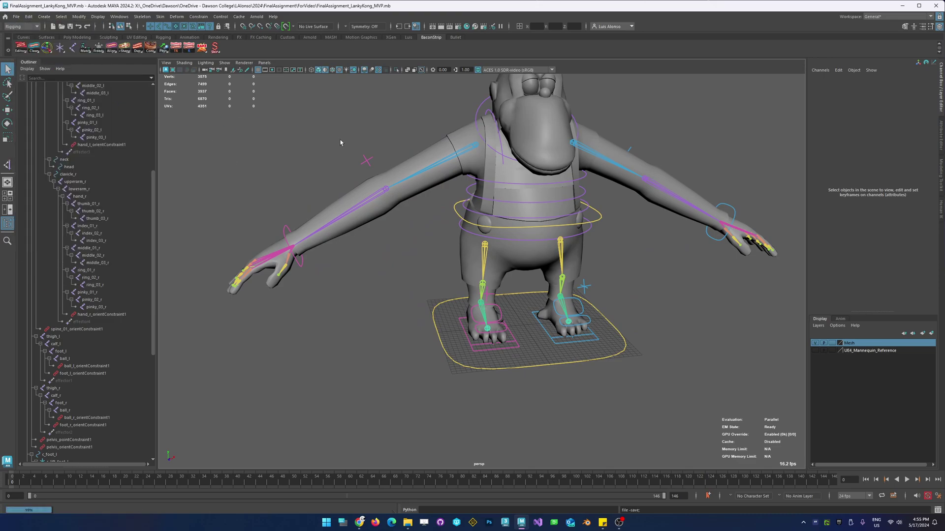
{"action": "left_click_drag", "start_coordinate": [383, 245], "coordinate": [379, 195], "text": "alt"}
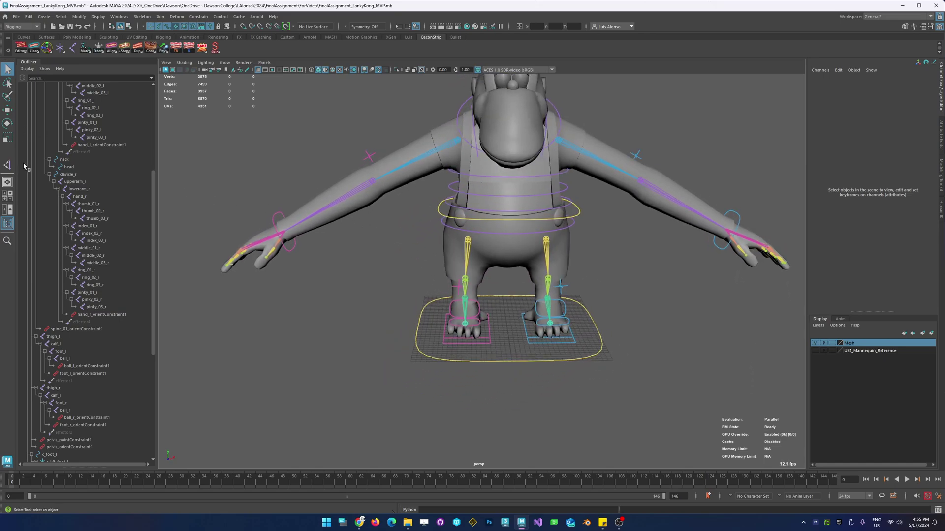
Import FinalAssignment_LankyKong_HIK.mb into the current scene, listing Maya Scenes files and using the file name as namespace
{"action": "left_click", "coordinate": [16, 16]}
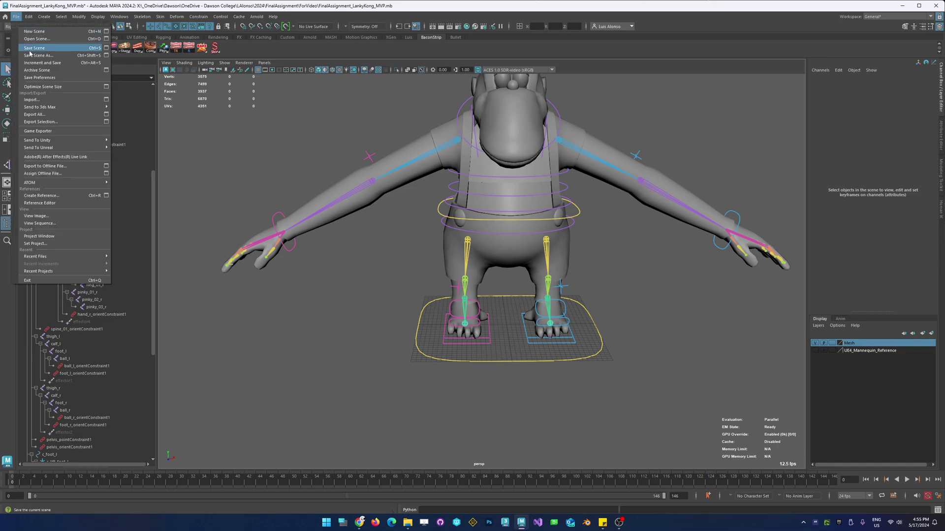
{"action": "left_click", "coordinate": [30, 100]}
{"action": "left_click", "coordinate": [142, 470]}
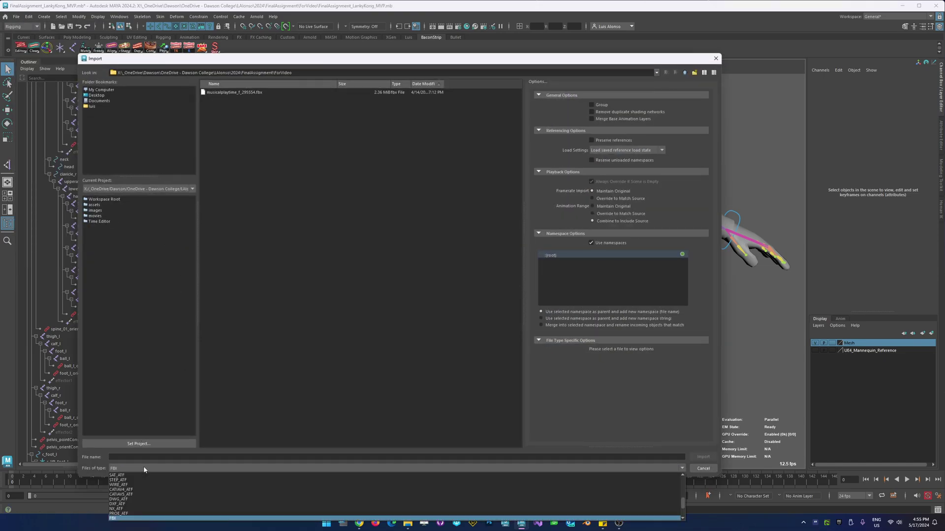
{"action": "scroll", "coordinate": [137, 478], "scroll_direction": "up", "scroll_amount": 5}
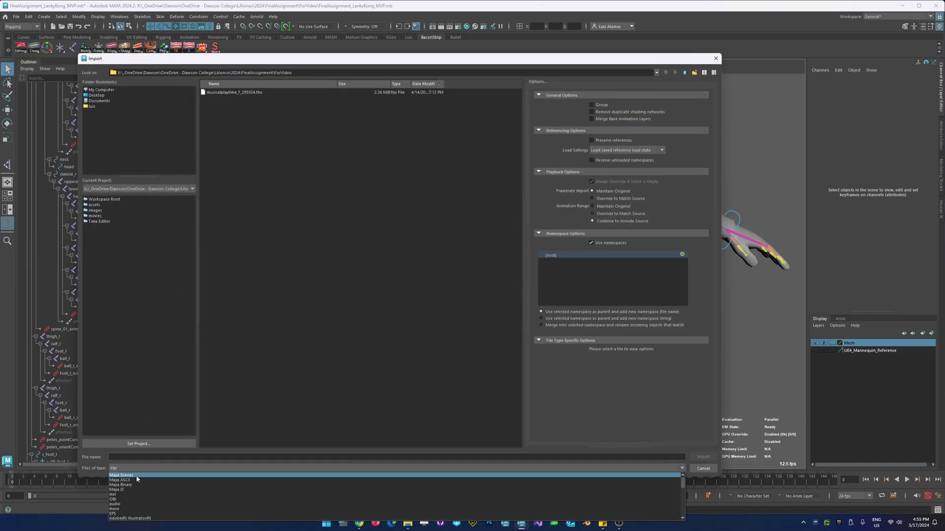
{"action": "left_click", "coordinate": [136, 475]}
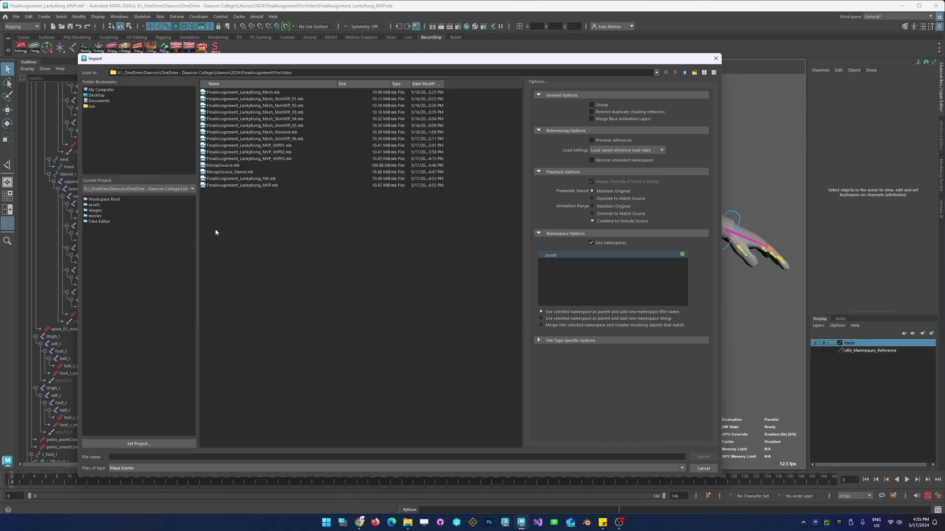
{"action": "left_click", "coordinate": [250, 185]}
{"action": "left_click", "coordinate": [265, 179]}
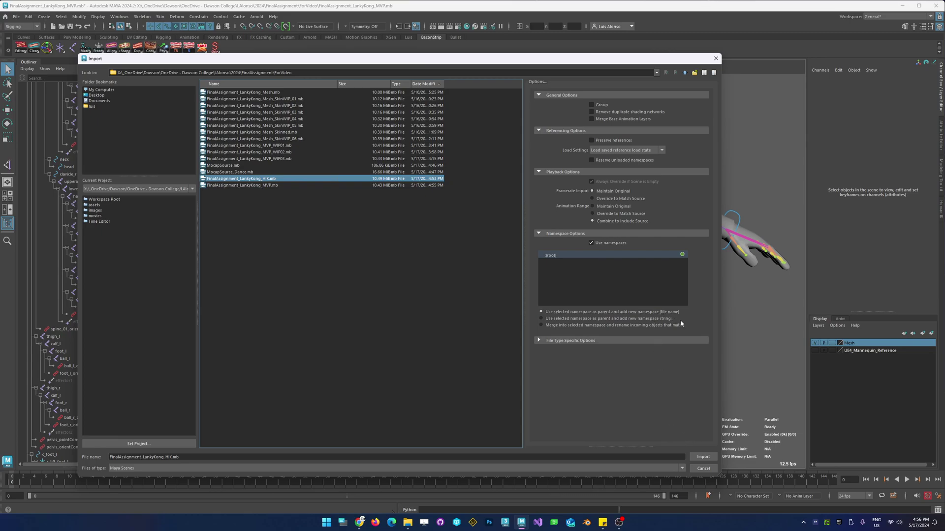
{"action": "left_click", "coordinate": [702, 457]}
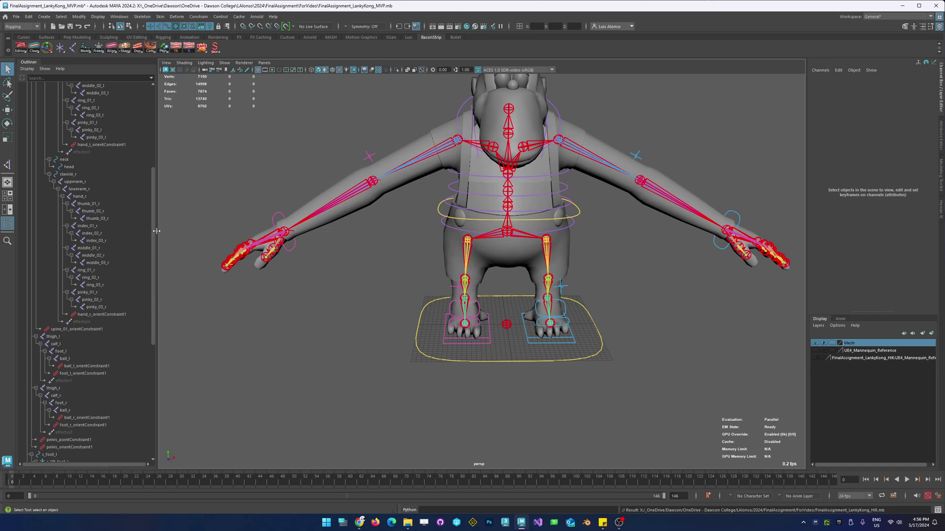
Collapse the root hierarchy, hide the imported SK_LankyKong mesh, and delete the imported SK_Mannequin group
{"action": "left_click_drag", "start_coordinate": [154, 183], "coordinate": [153, 101]}
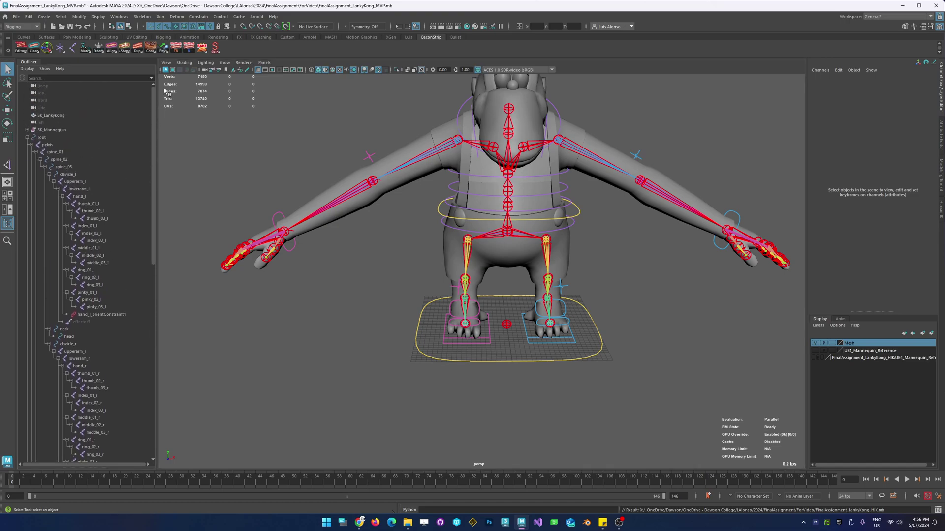
{"action": "left_click", "coordinate": [27, 138]}
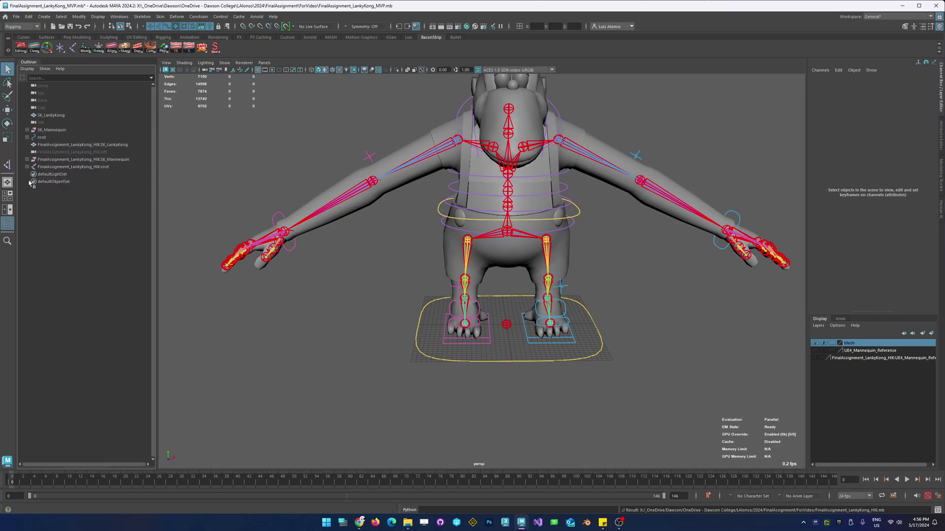
{"action": "left_click", "coordinate": [102, 145]}
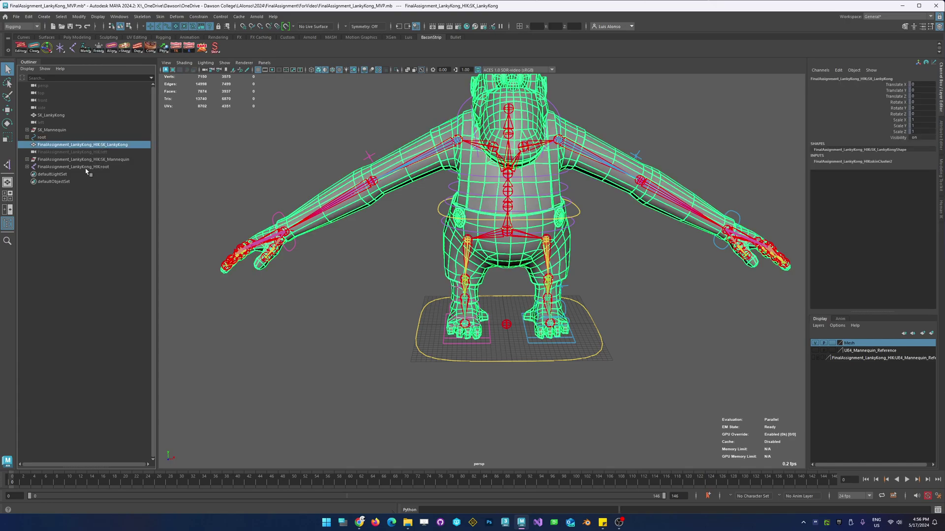
{"action": "left_click", "coordinate": [74, 191]}
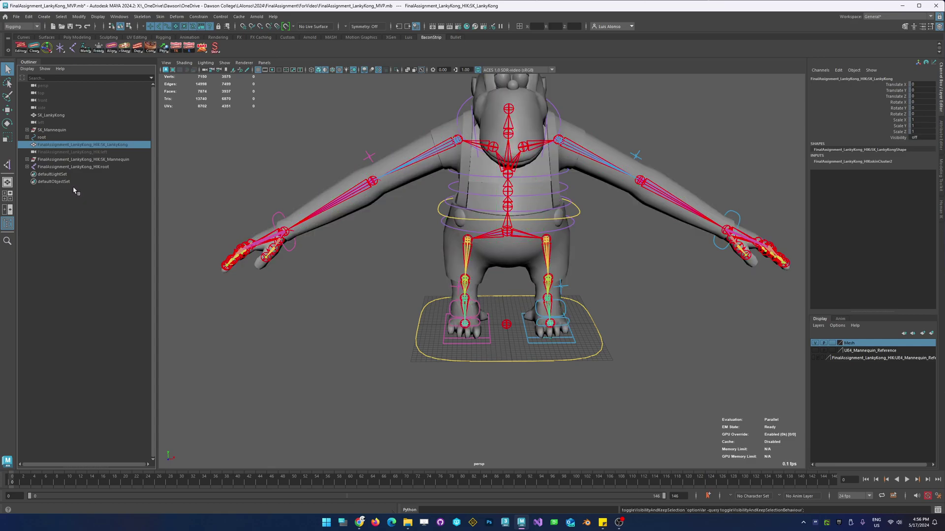
{"action": "left_click", "coordinate": [113, 162]}
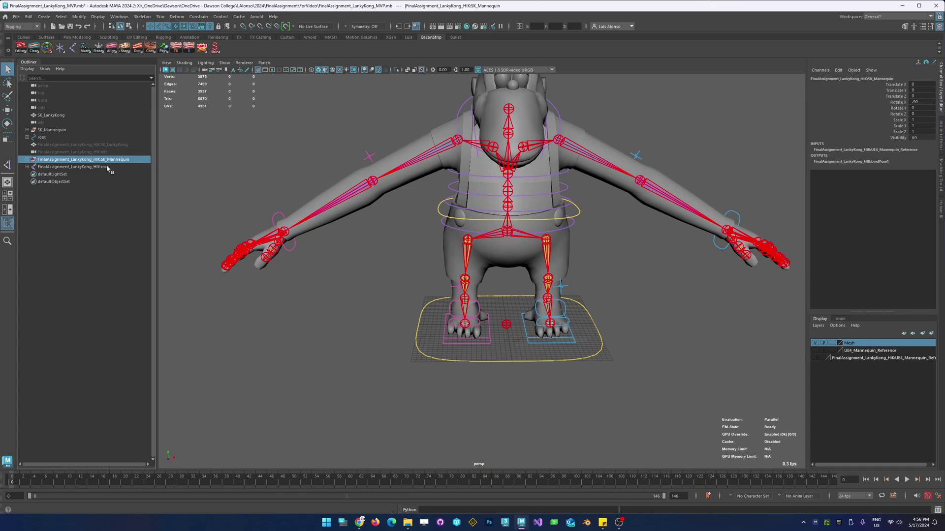
{"action": "left_click_drag", "start_coordinate": [108, 168], "coordinate": [107, 170]}
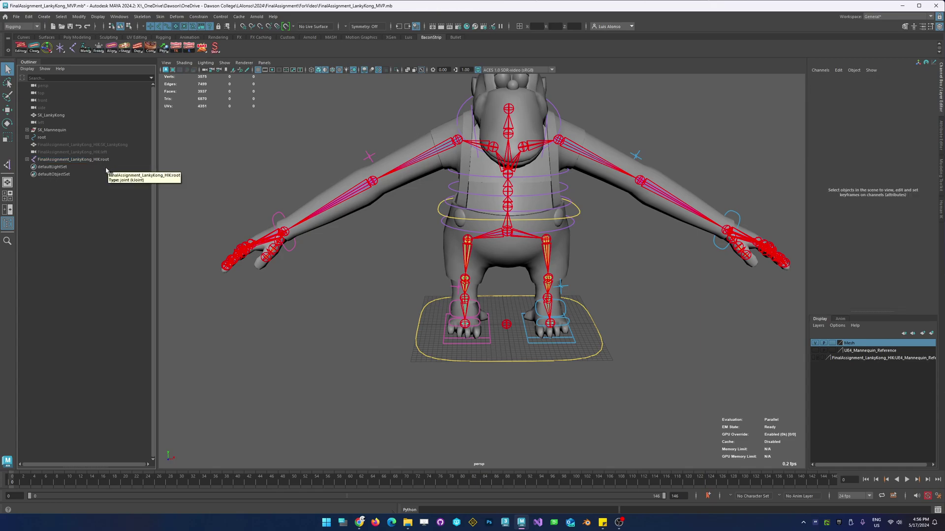
Select the imported HIK root joint and check its character definition in HumanIK
{"action": "left_click", "coordinate": [92, 159]}
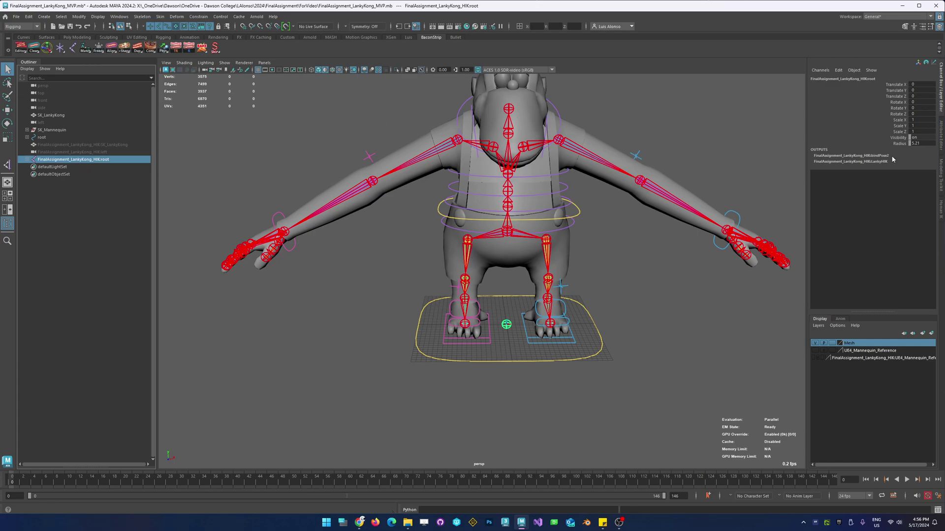
{"action": "left_click", "coordinate": [940, 213]}
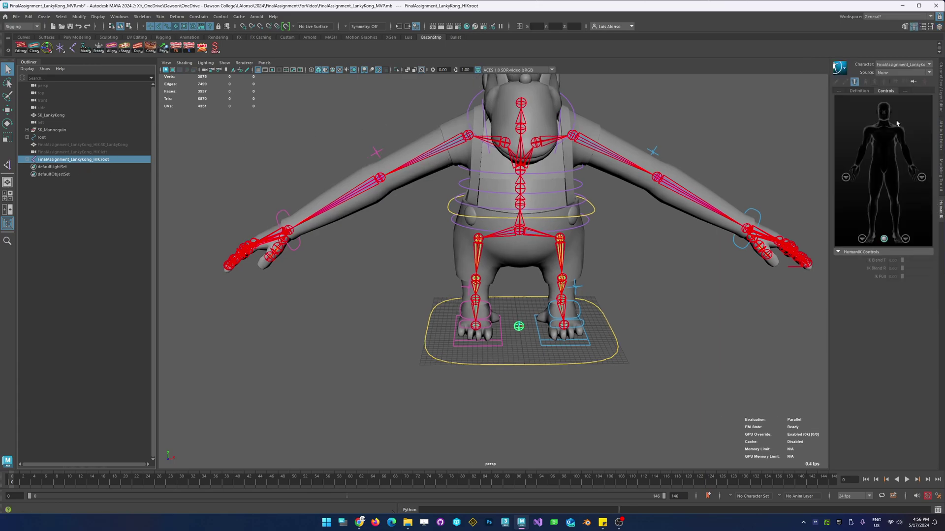
{"action": "left_click", "coordinate": [860, 92]}
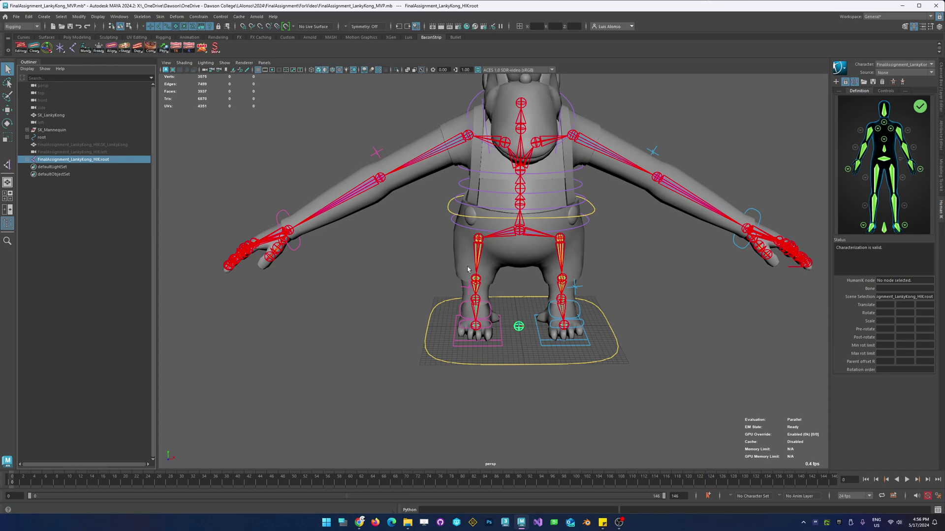
{"action": "left_click", "coordinate": [50, 145]}
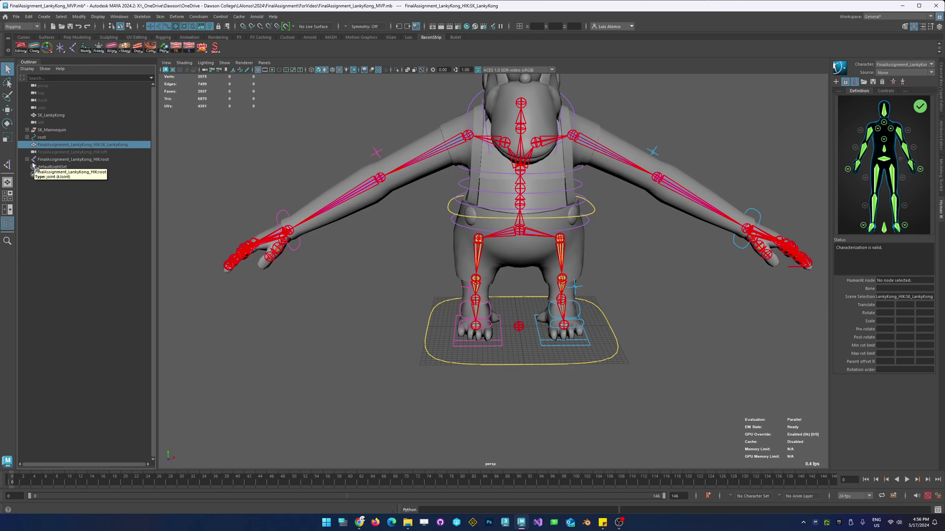
{"action": "left_click", "coordinate": [204, 192]}
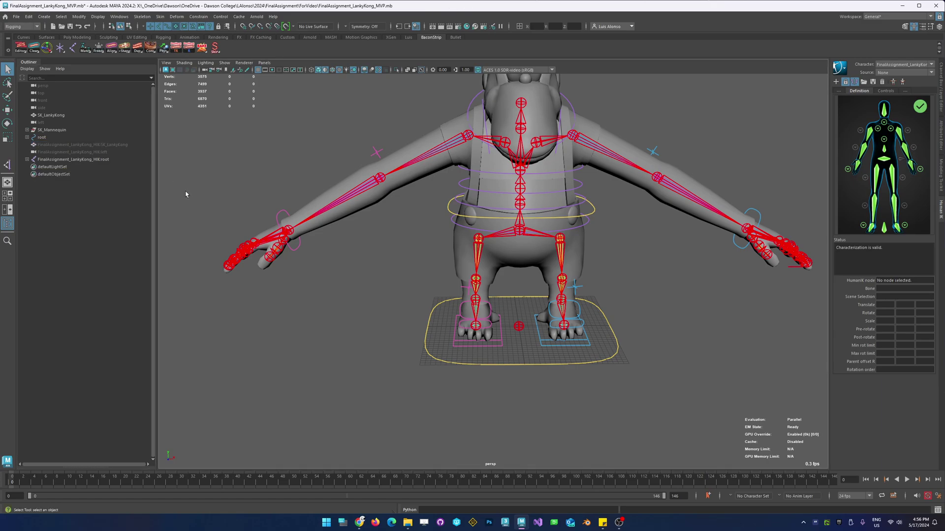
{"action": "left_click", "coordinate": [47, 160]}
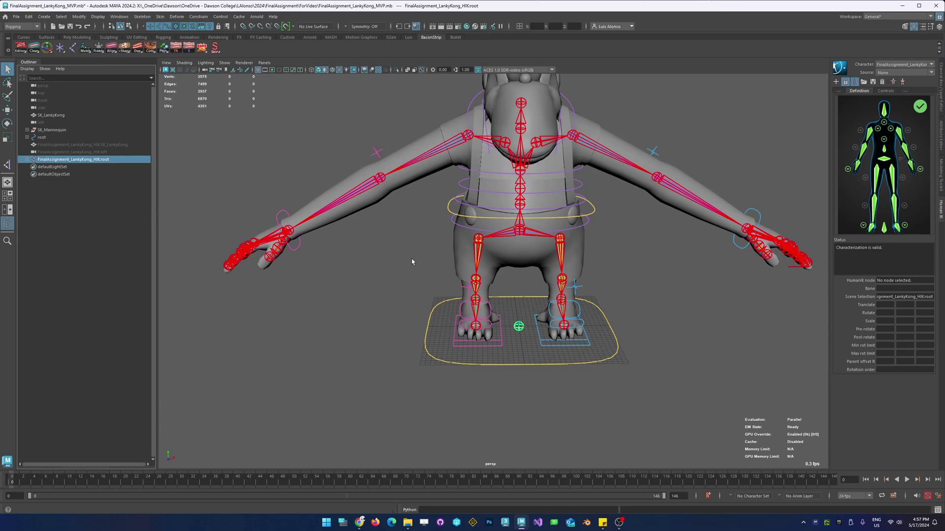
Examine how the imported HIK skeleton's pelvis and leg joints line up with the rig's own leg joints
{"action": "left_click_drag", "start_coordinate": [432, 273], "coordinate": [366, 277], "text": "alt"}
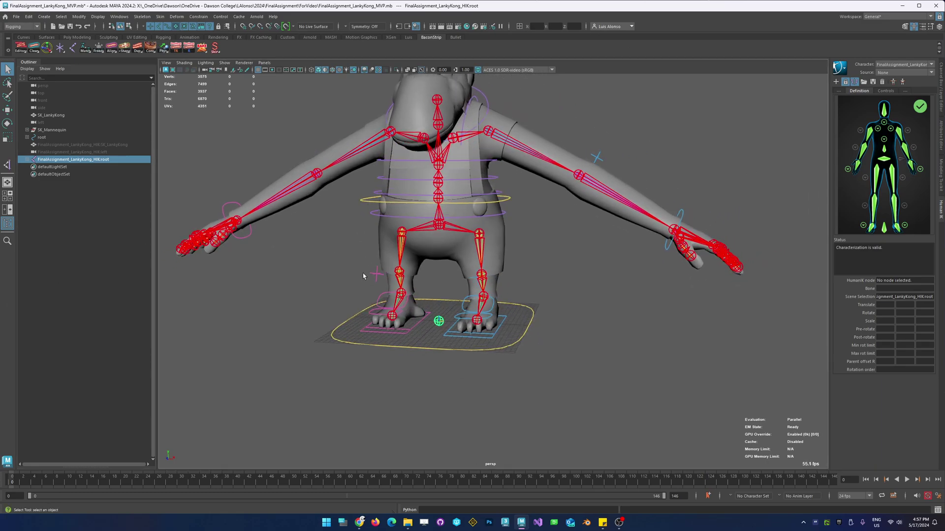
{"action": "left_click", "coordinate": [552, 300]}
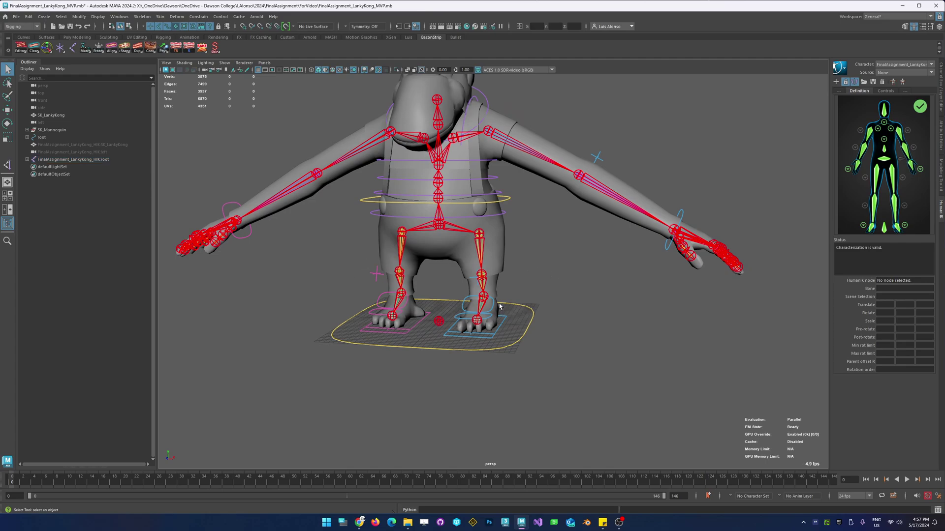
{"action": "left_click_drag", "start_coordinate": [521, 291], "coordinate": [546, 268], "text": "alt"}
{"action": "right_click_drag", "start_coordinate": [546, 268], "coordinate": [672, 198], "text": "alt"}
{"action": "middle_click_drag", "start_coordinate": [432, 209], "coordinate": [532, 224], "text": "alt"}
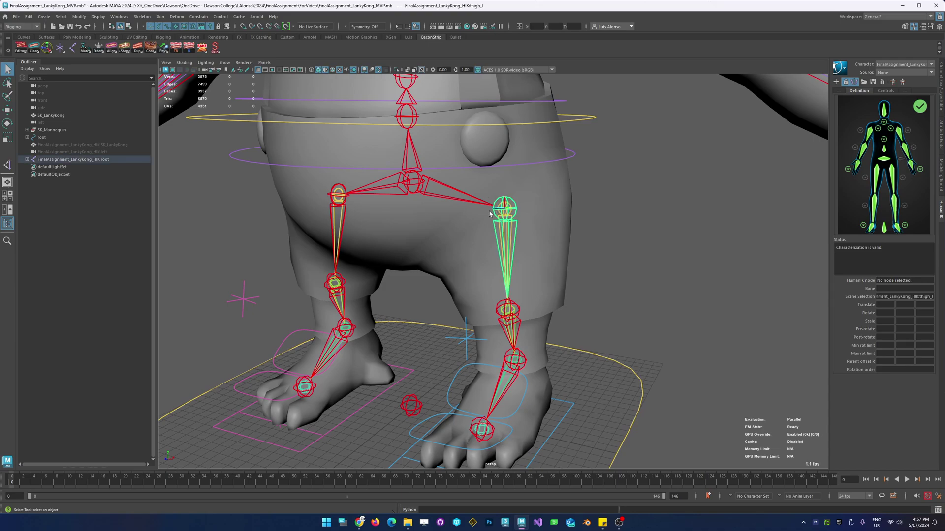
{"action": "left_click", "coordinate": [461, 249]}
{"action": "left_click", "coordinate": [614, 253]}
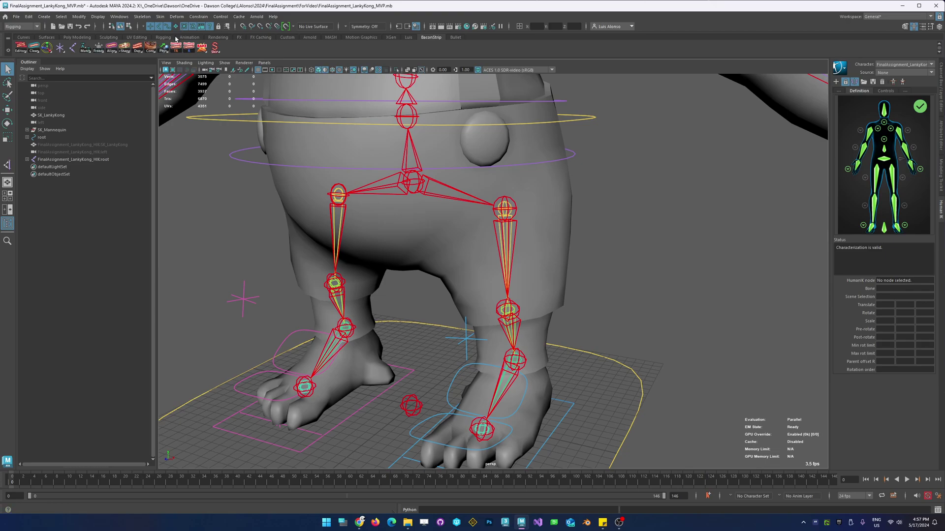
{"action": "left_click", "coordinate": [507, 249]}
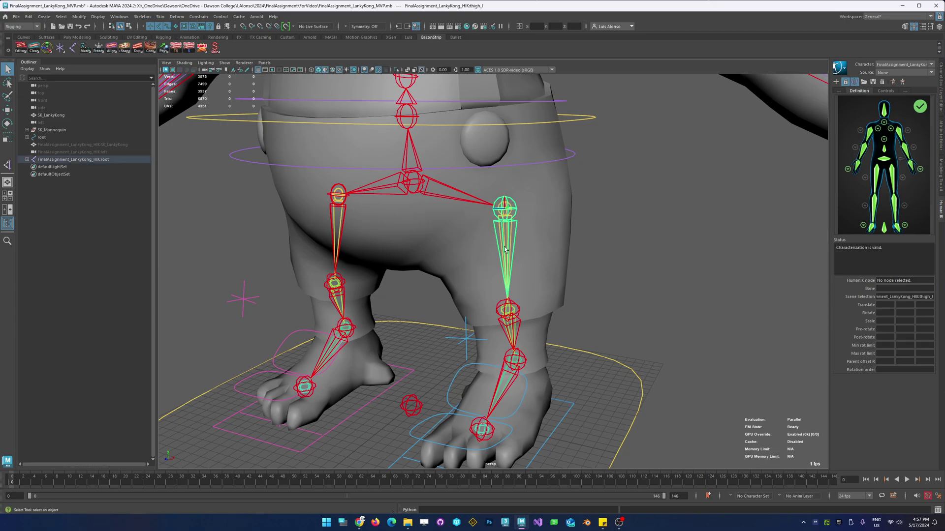
{"action": "left_click", "coordinate": [574, 260]}
{"action": "scroll", "coordinate": [557, 237], "scroll_direction": "down", "scroll_amount": 3}
{"action": "left_click_drag", "start_coordinate": [557, 238], "coordinate": [491, 230], "text": "alt"}
{"action": "scroll", "coordinate": [493, 226], "scroll_direction": "up", "scroll_amount": 2}
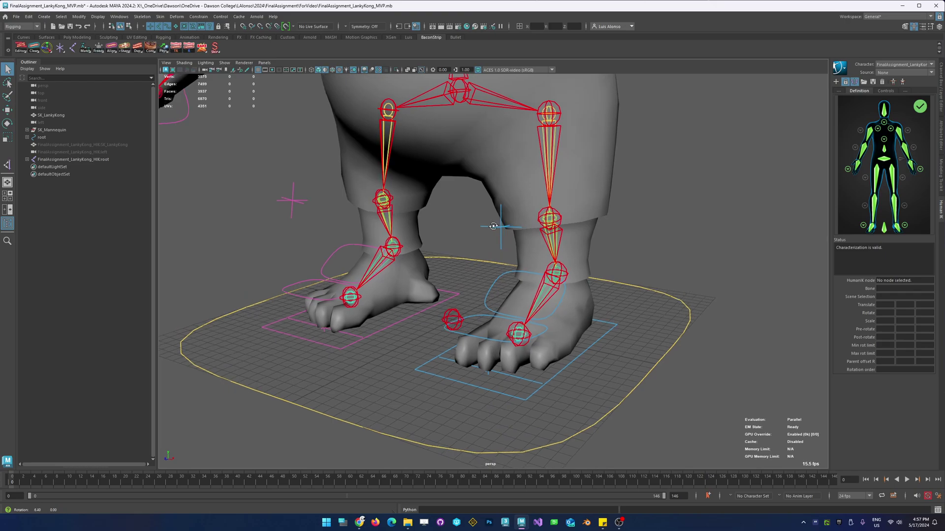
{"action": "right_click_drag", "start_coordinate": [494, 212], "coordinate": [427, 186], "text": "alt"}
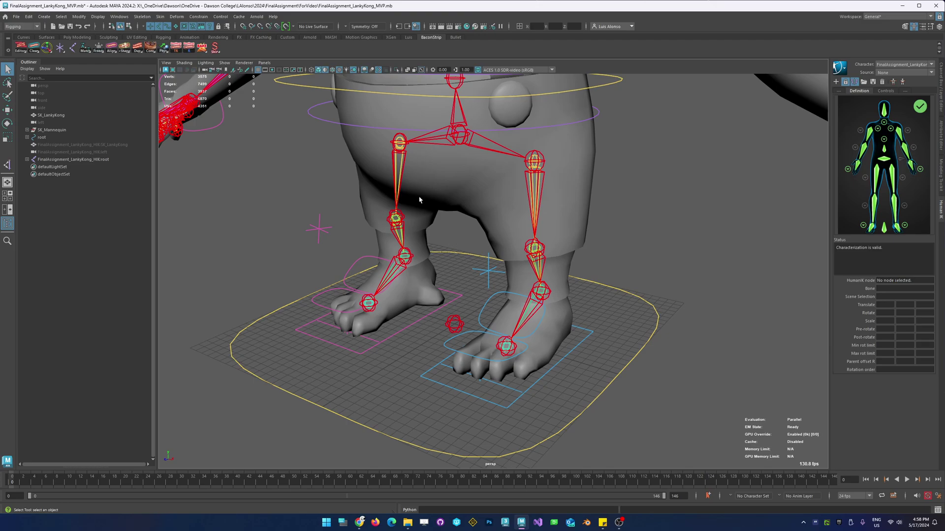
Examine the left foot controls c_foot_l, c_lower_foot_l and c_up_foot_l against the imported HIK left foot joint
{"action": "left_click_drag", "start_coordinate": [446, 230], "coordinate": [482, 274], "text": "alt"}
{"action": "left_click_drag", "start_coordinate": [547, 295], "coordinate": [539, 303], "text": "alt"}
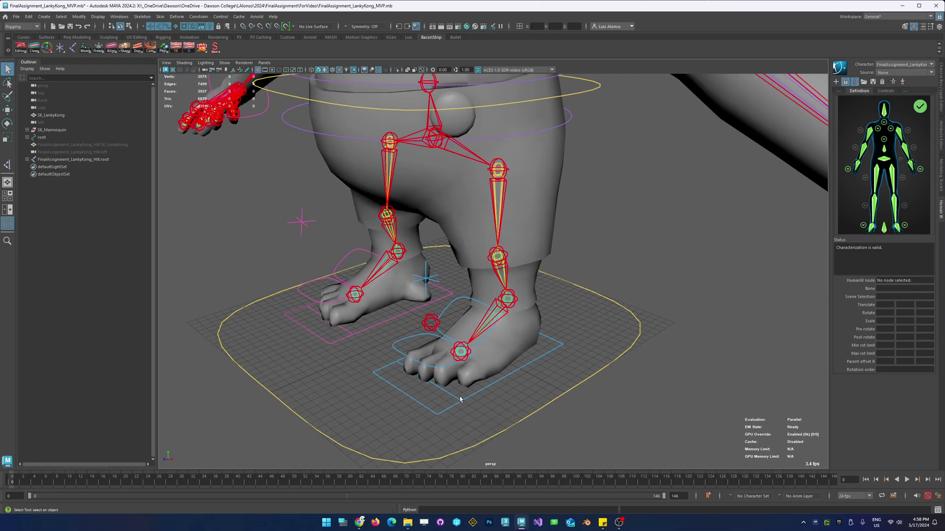
{"action": "left_click", "coordinate": [526, 364]}
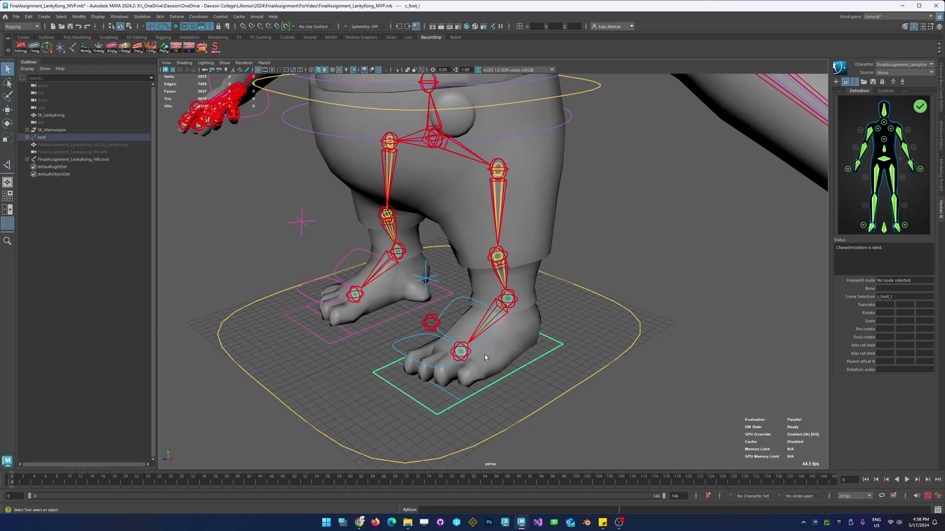
{"action": "left_click", "coordinate": [397, 348]}
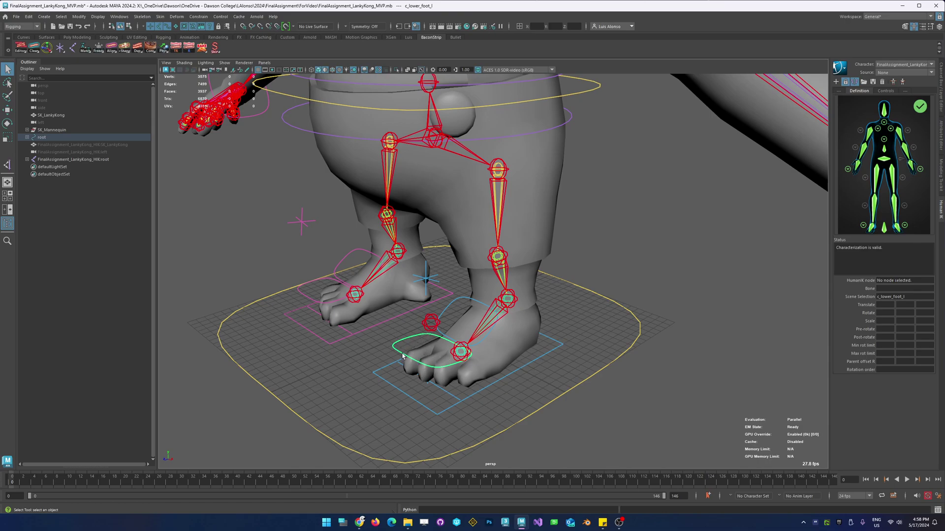
{"action": "left_click", "coordinate": [438, 278]}
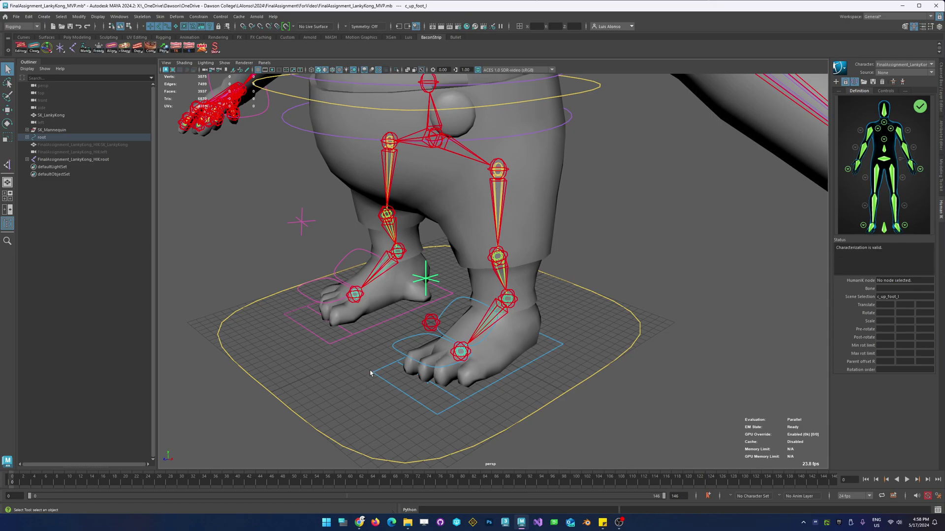
{"action": "left_click", "coordinate": [542, 373]}
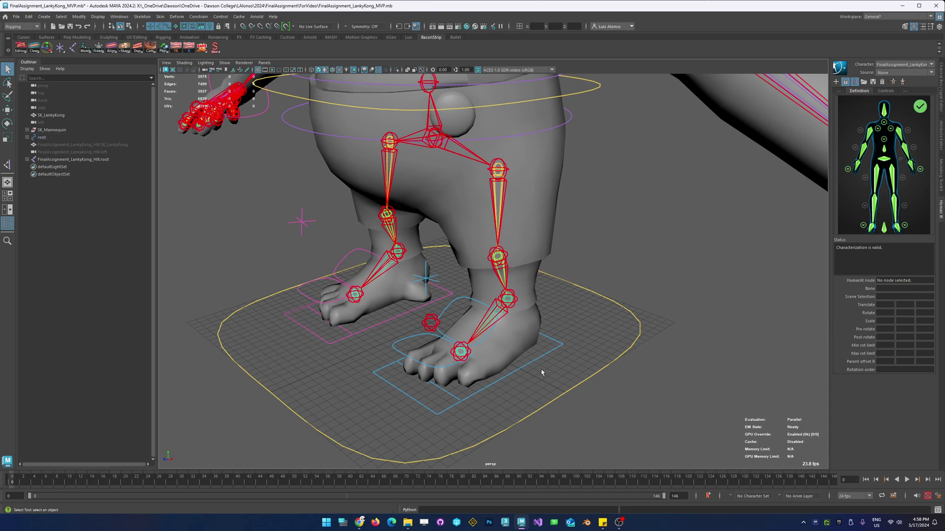
{"action": "left_click", "coordinate": [496, 303]}
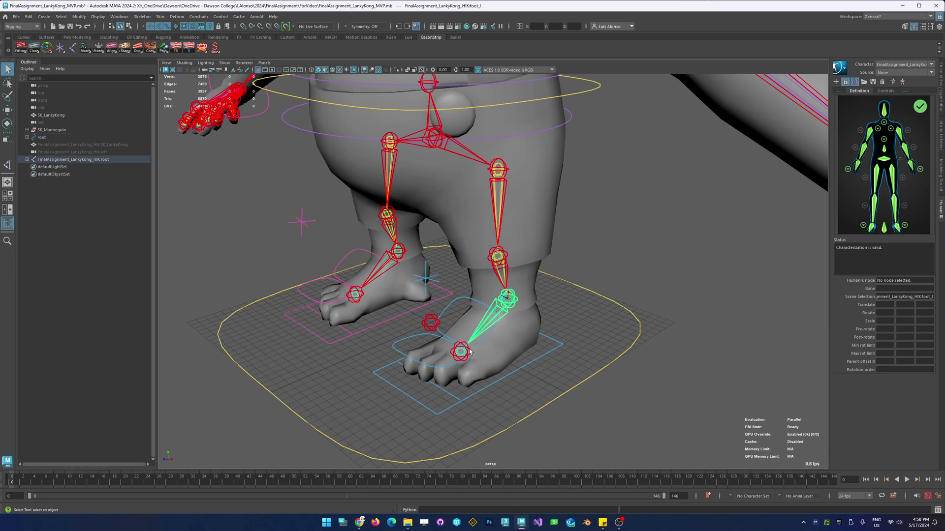
{"action": "left_click", "coordinate": [536, 361]}
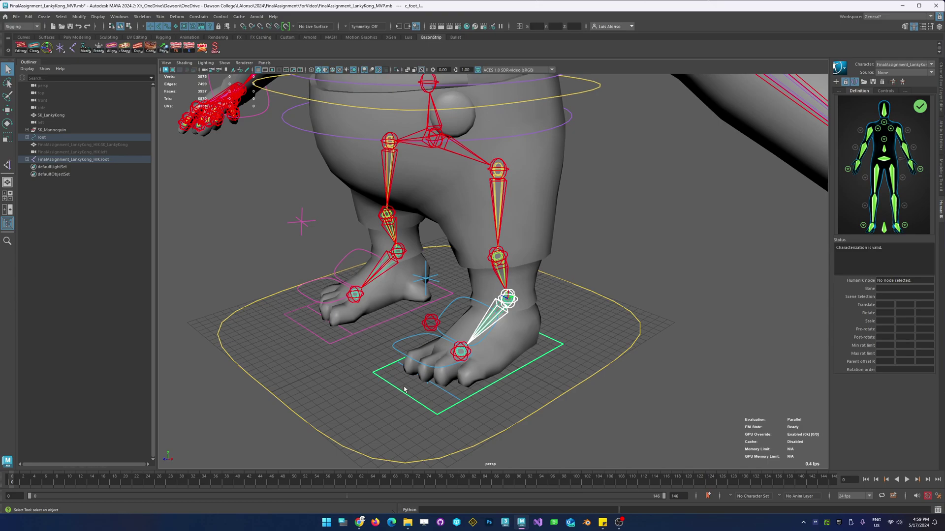
{"action": "left_click", "coordinate": [580, 319]}
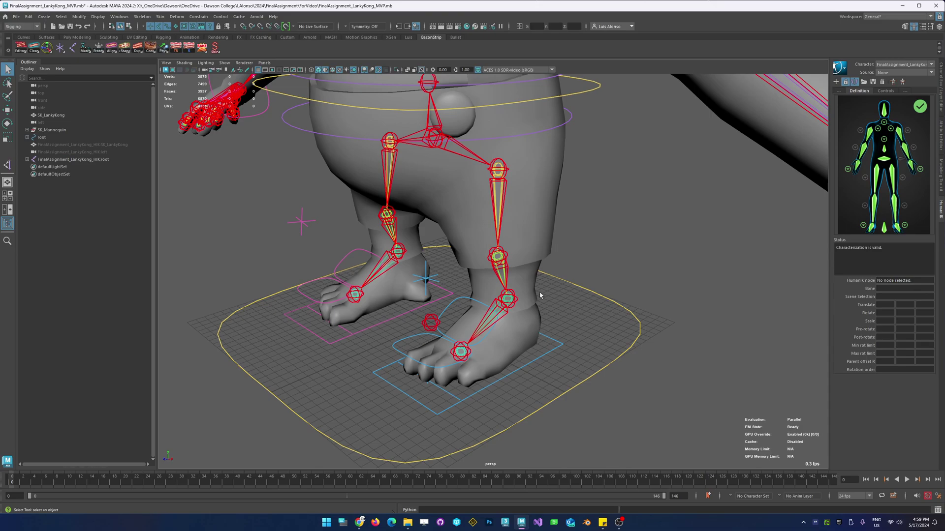
Create a bake instruction from the HIK foot_l joint to the left foot control c_foot_l
{"action": "left_click", "coordinate": [510, 301]}
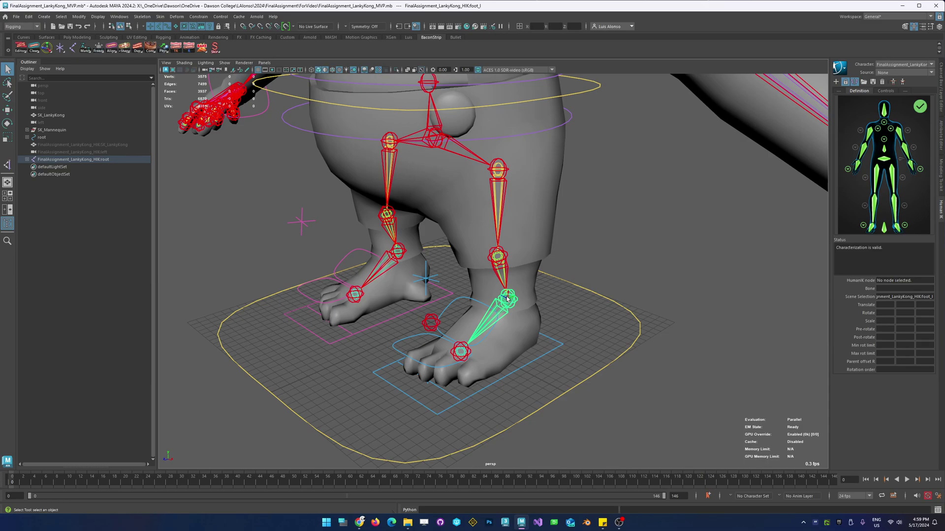
{"action": "left_click", "coordinate": [402, 348]}
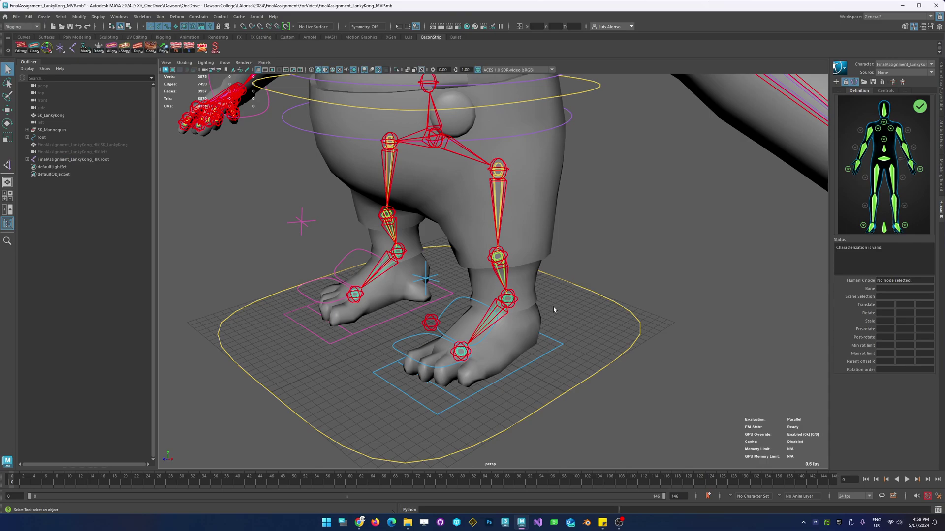
{"action": "left_click", "coordinate": [515, 301]}
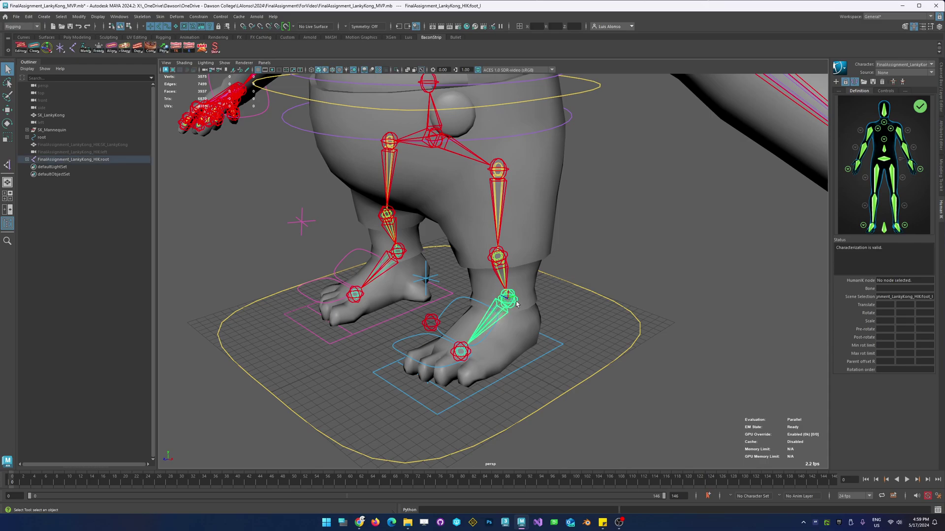
{"action": "left_click", "coordinate": [551, 339]}
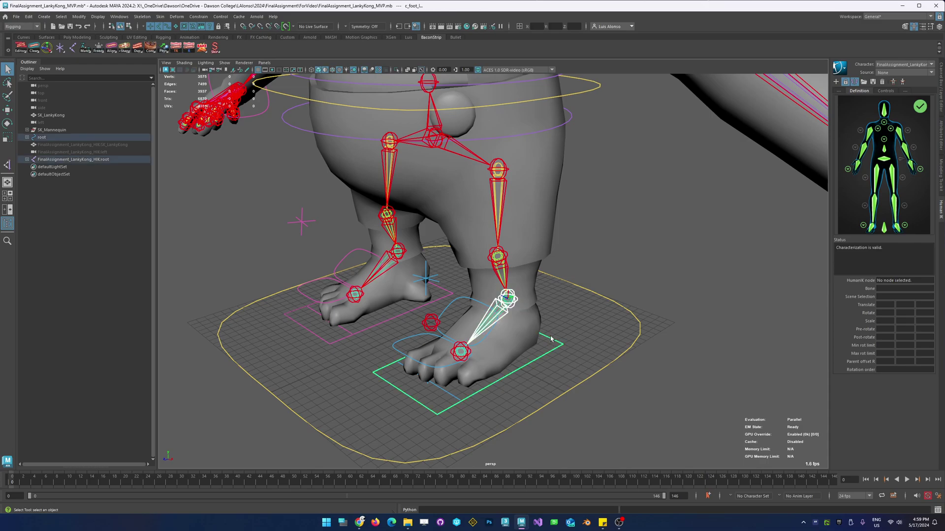
{"action": "left_click", "coordinate": [176, 49]}
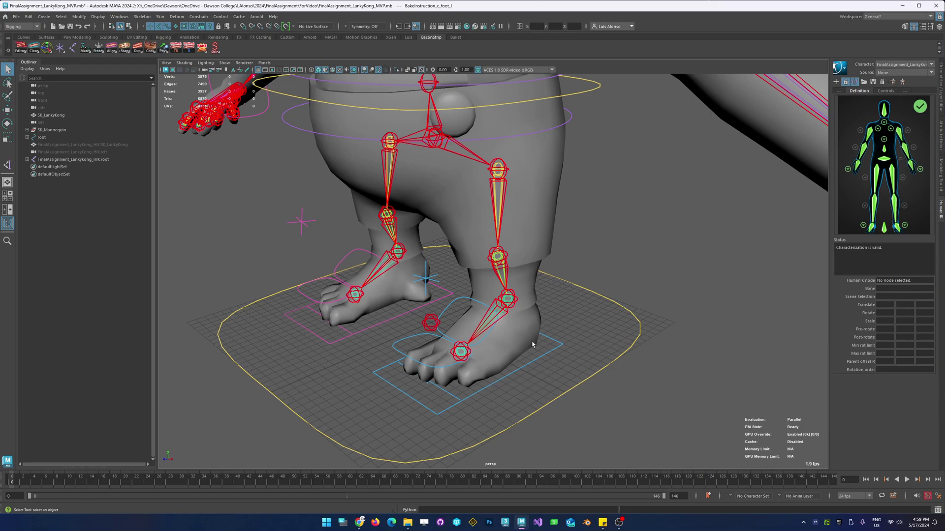
Create a preheat instruction from the HIK ball_l joint to the left toe control c_lower_foot_l
{"action": "scroll", "coordinate": [443, 310], "scroll_direction": "up", "scroll_amount": 4}
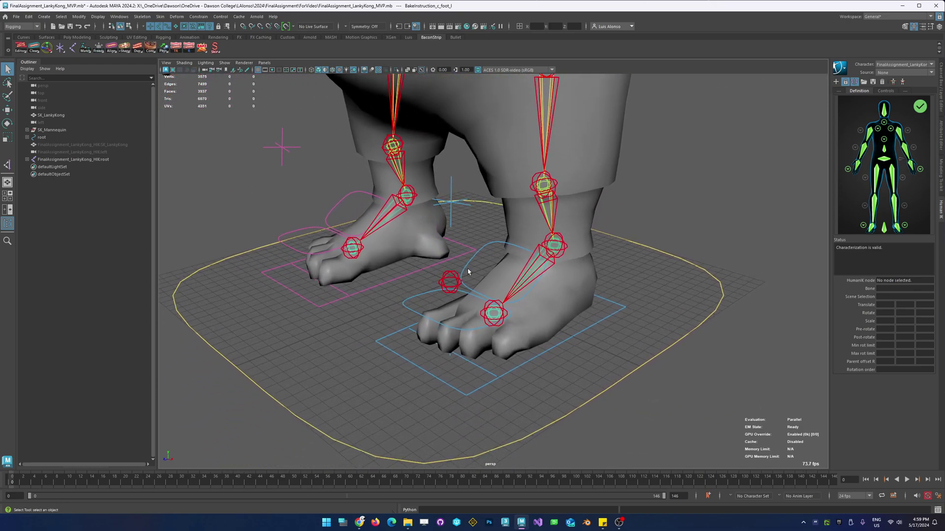
{"action": "scroll", "coordinate": [483, 319], "scroll_direction": "up", "scroll_amount": 2}
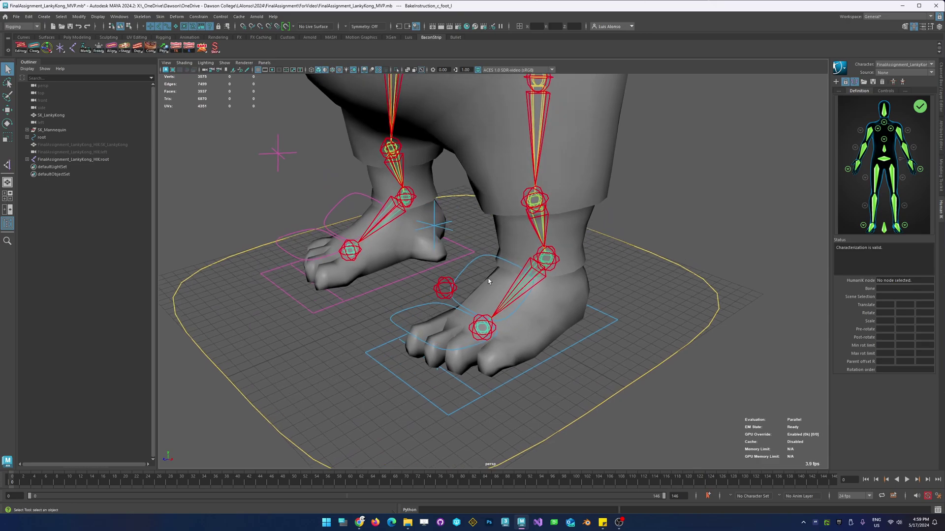
{"action": "left_click", "coordinate": [484, 319]}
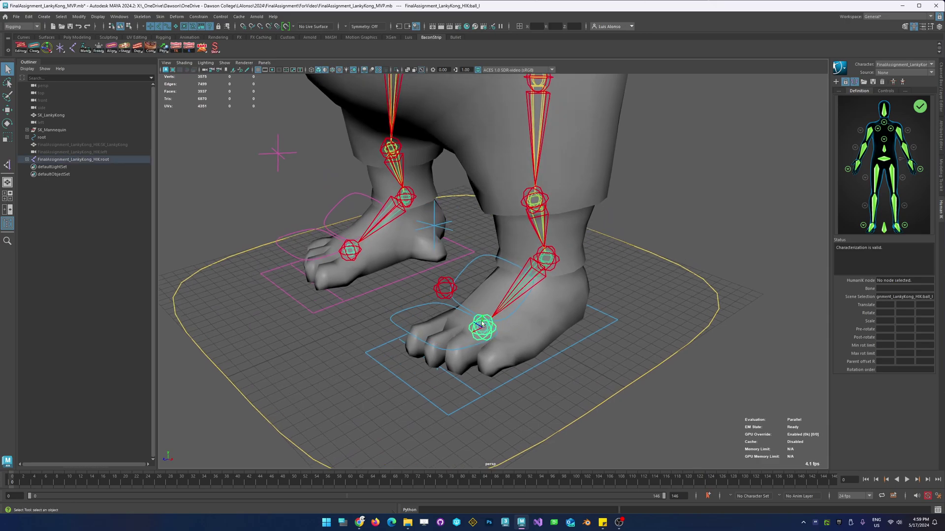
{"action": "left_click", "coordinate": [406, 305]}
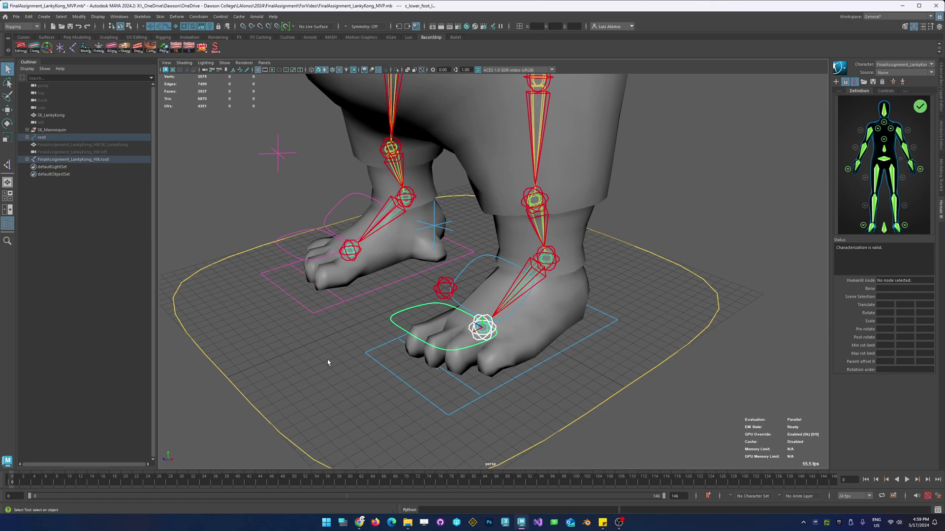
{"action": "left_click", "coordinate": [199, 112]}
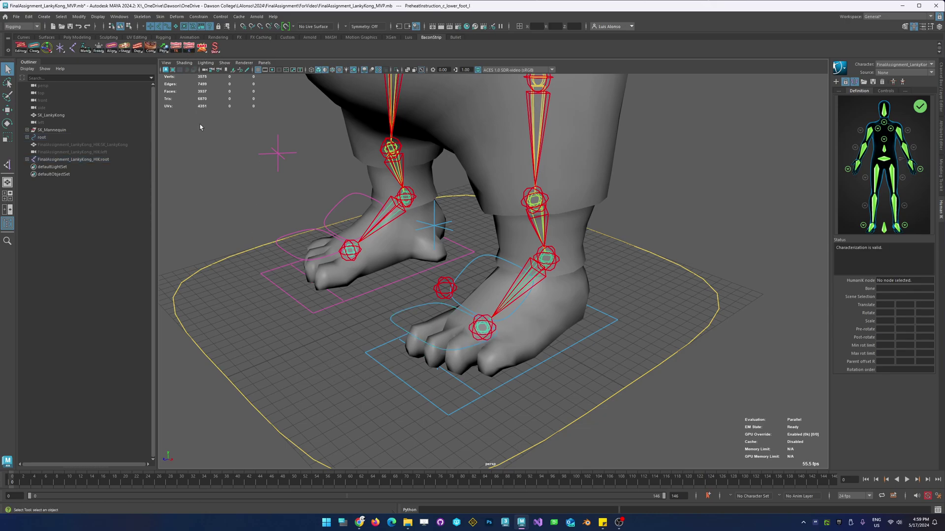
Create a bake instruction from the HIK calf_l joint to the left knee pole control c_up_foot_l
{"action": "scroll", "coordinate": [426, 263], "scroll_direction": "up", "scroll_amount": 2}
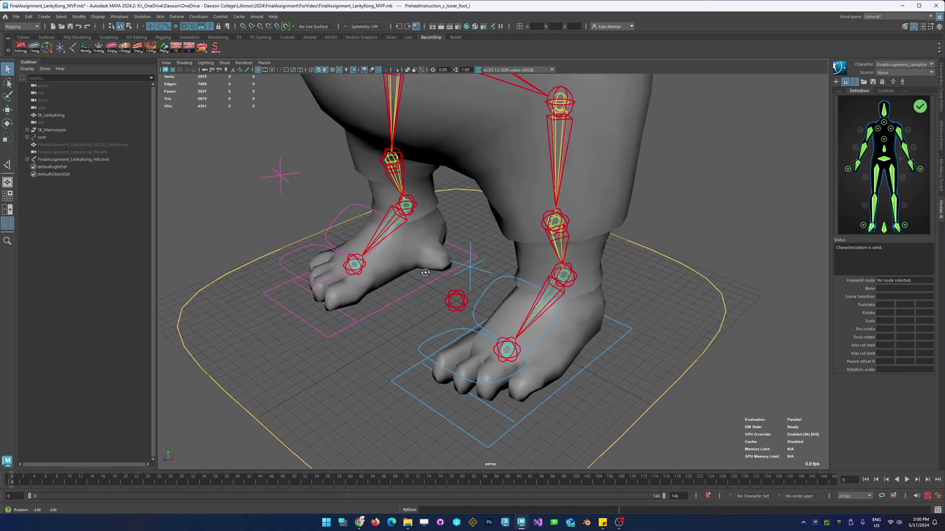
{"action": "left_click", "coordinate": [485, 269]}
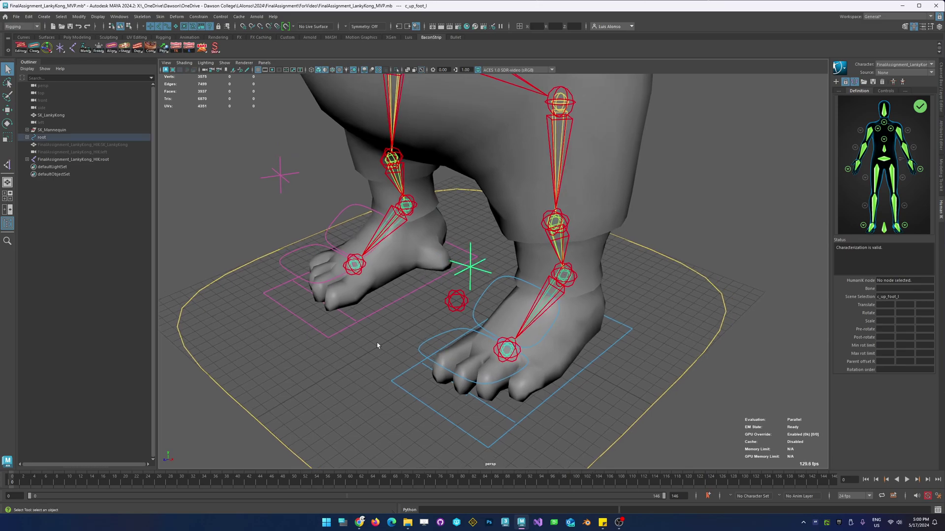
{"action": "left_click_drag", "start_coordinate": [473, 254], "coordinate": [426, 252], "text": "alt"}
{"action": "left_click_drag", "start_coordinate": [477, 291], "coordinate": [488, 274], "text": "alt"}
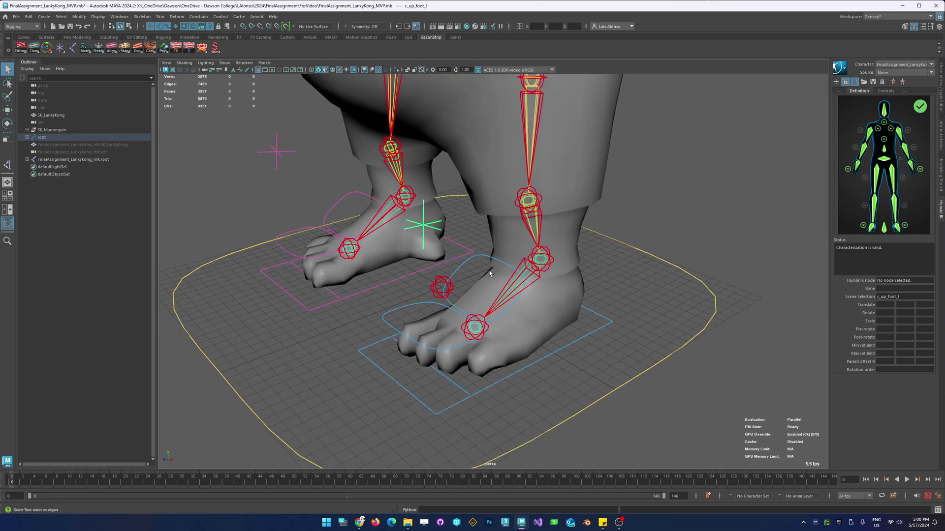
{"action": "left_click", "coordinate": [526, 222]}
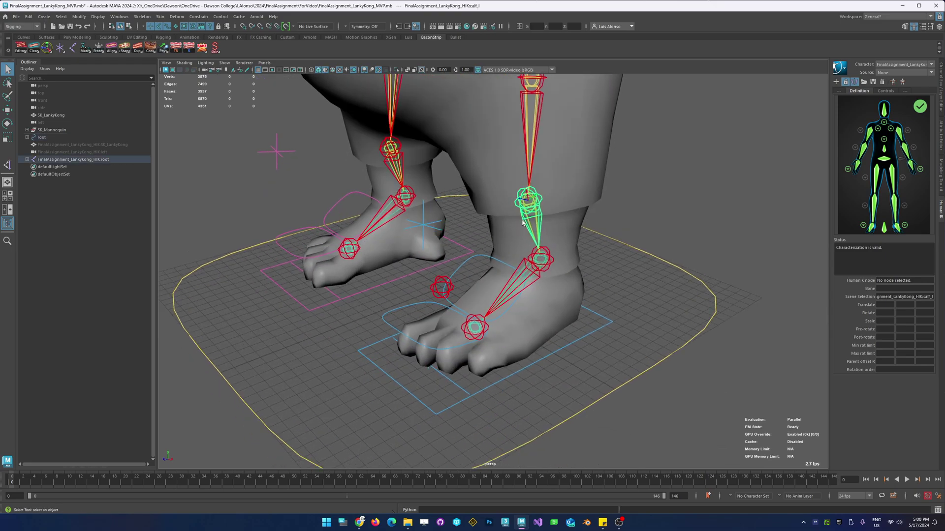
{"action": "left_click", "coordinate": [437, 224], "text": "shift"}
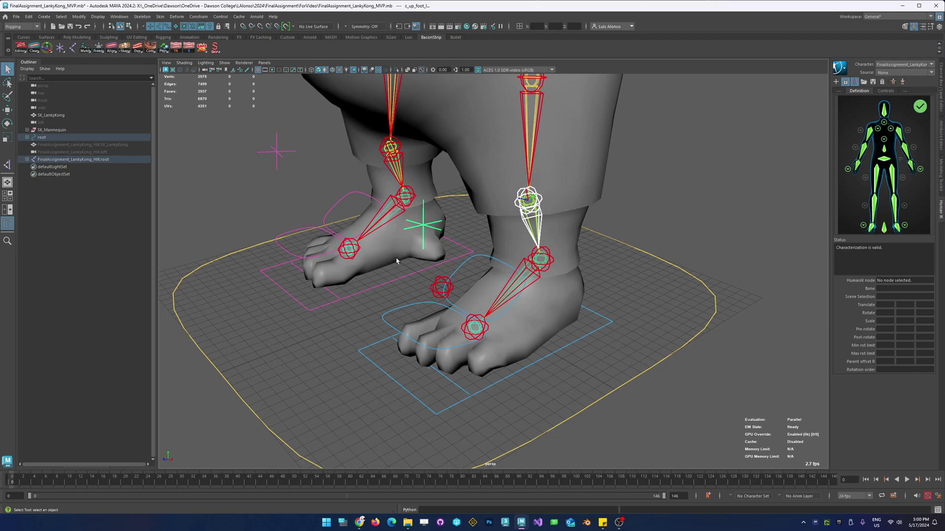
{"action": "left_click_drag", "start_coordinate": [396, 258], "coordinate": [404, 260], "text": "alt"}
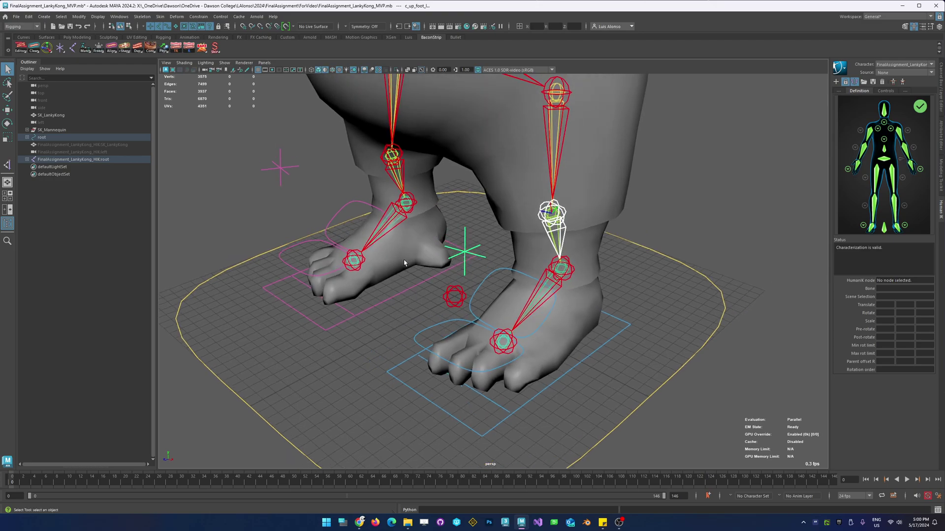
{"action": "left_click", "coordinate": [176, 47]}
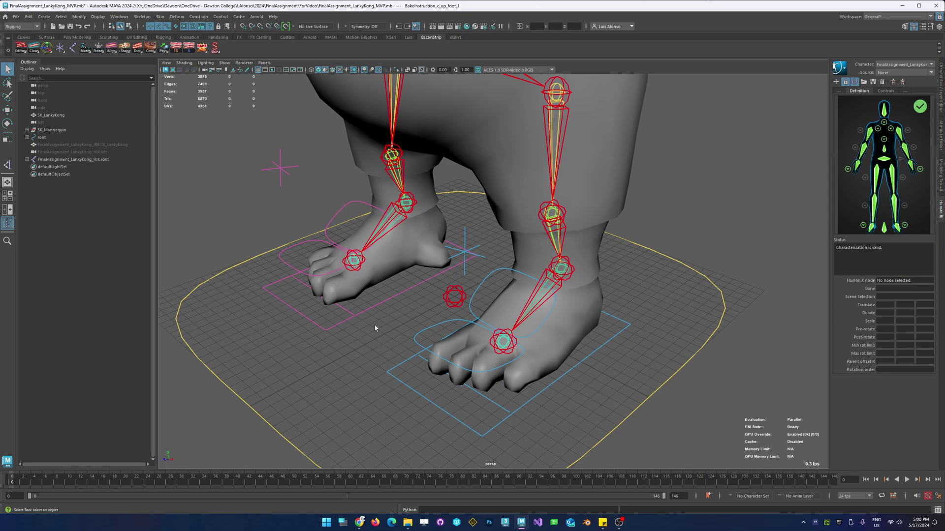
Create a bake instruction from the HIK foot_r joint to the right foot control c_foot_r
{"action": "left_click_drag", "start_coordinate": [409, 252], "coordinate": [392, 326], "text": "alt"}
{"action": "scroll", "coordinate": [453, 259], "scroll_direction": "up", "scroll_amount": 4}
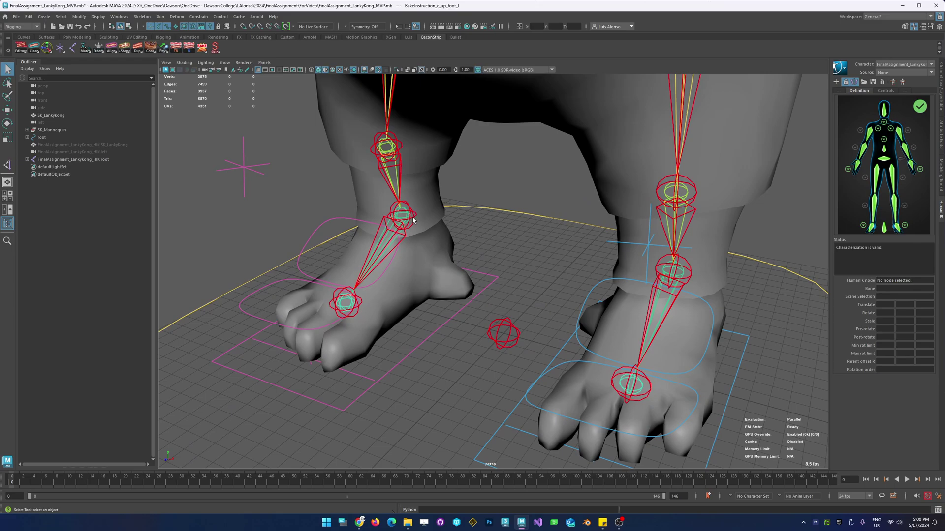
{"action": "left_click", "coordinate": [413, 221]}
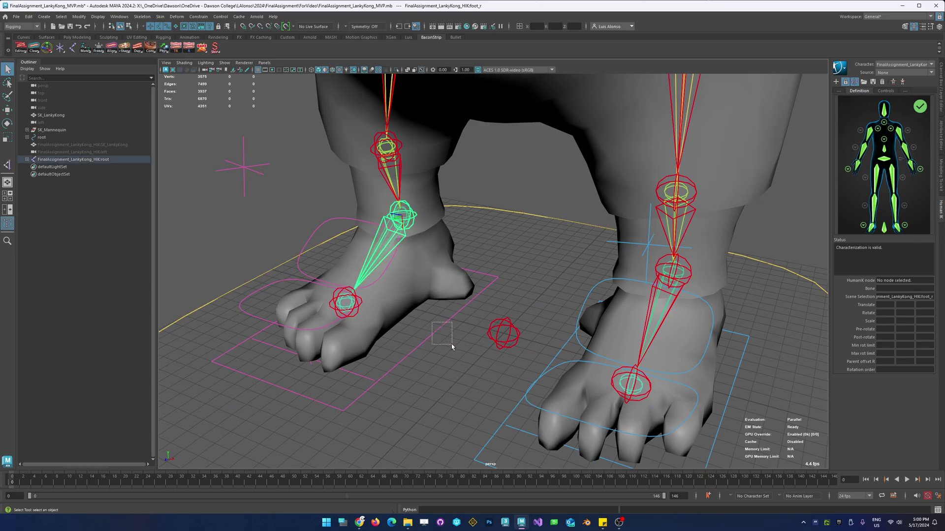
{"action": "left_click_drag", "start_coordinate": [452, 347], "coordinate": [452, 346]}
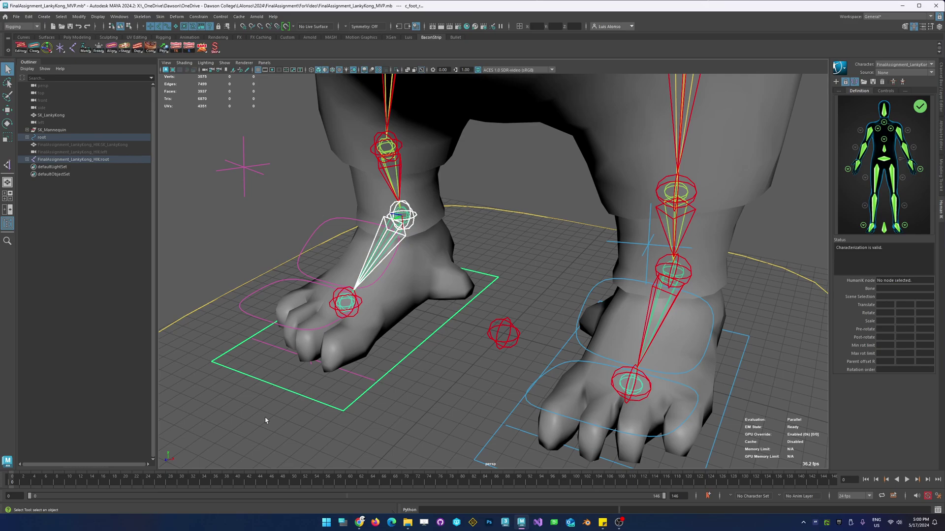
{"action": "left_click", "coordinate": [176, 48]}
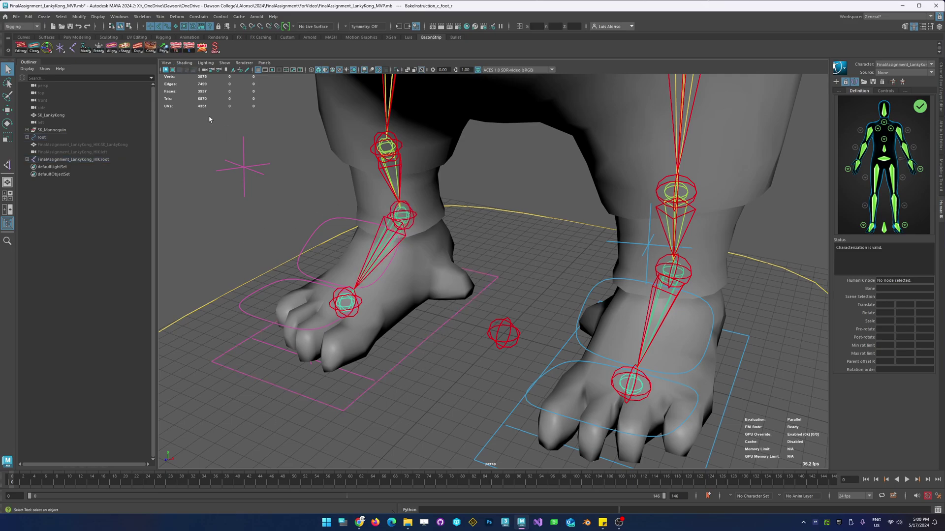
Create a preheat instruction from the HIK ball_r joint to the curve control around the right toes
{"action": "left_click", "coordinate": [356, 315]}
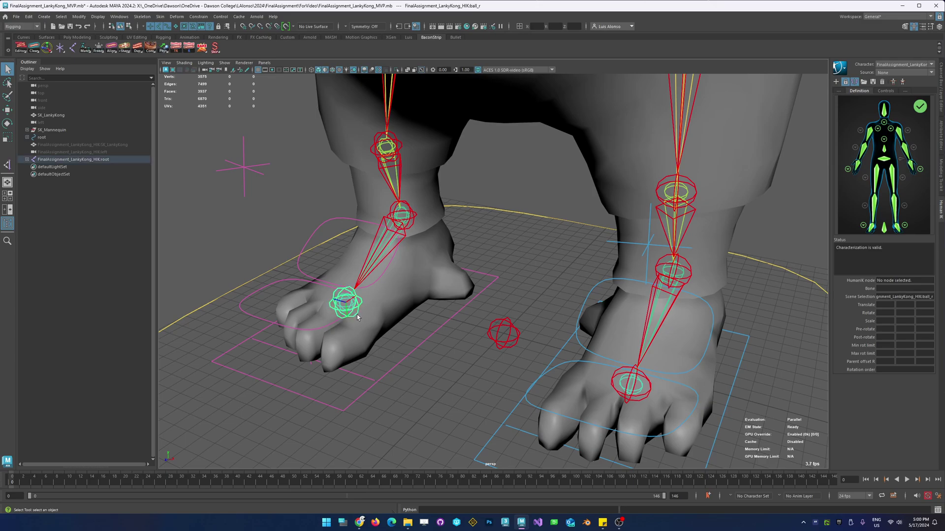
{"action": "left_click", "coordinate": [240, 305]}
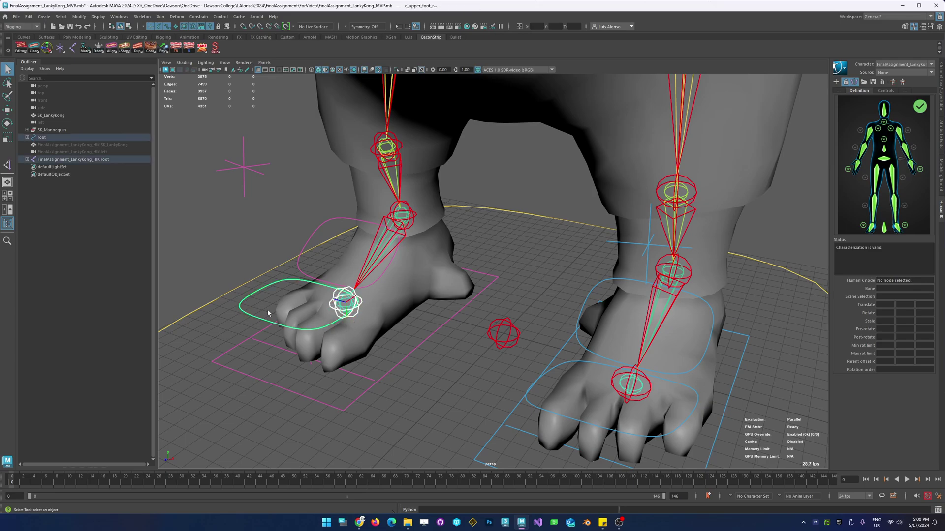
{"action": "left_click", "coordinate": [189, 48]}
Create a bake instruction from the HIK calf_r joint to the right knee pole control c_up_foot_r
{"action": "middle_click_drag", "start_coordinate": [299, 183], "coordinate": [303, 224], "text": "alt"}
{"action": "left_click", "coordinate": [402, 183]}
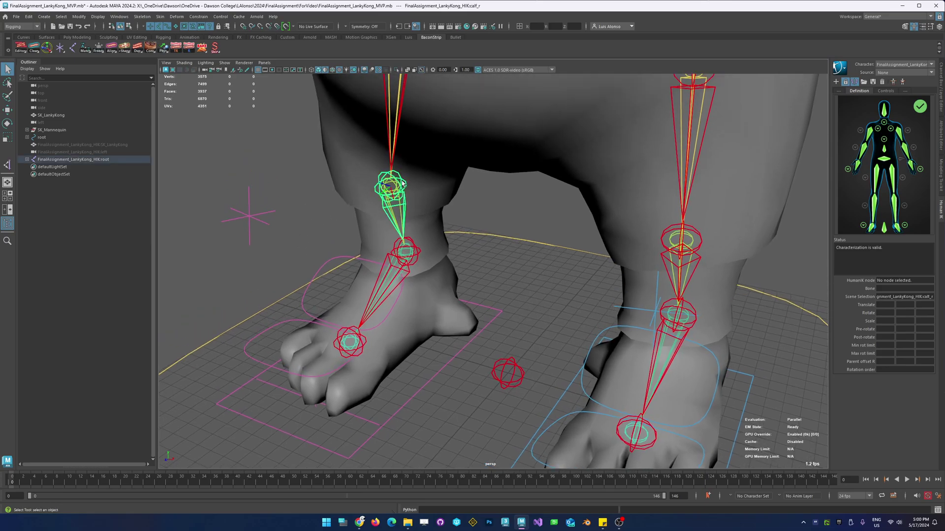
{"action": "mouse_move", "coordinate": [338, 246]}
{"action": "left_mouse_down", "text": "alt"}
{"action": "mouse_move", "coordinate": [311, 237]}
{"action": "mouse_move", "coordinate": [343, 245]}
{"action": "left_mouse_up", "text": "alt"}
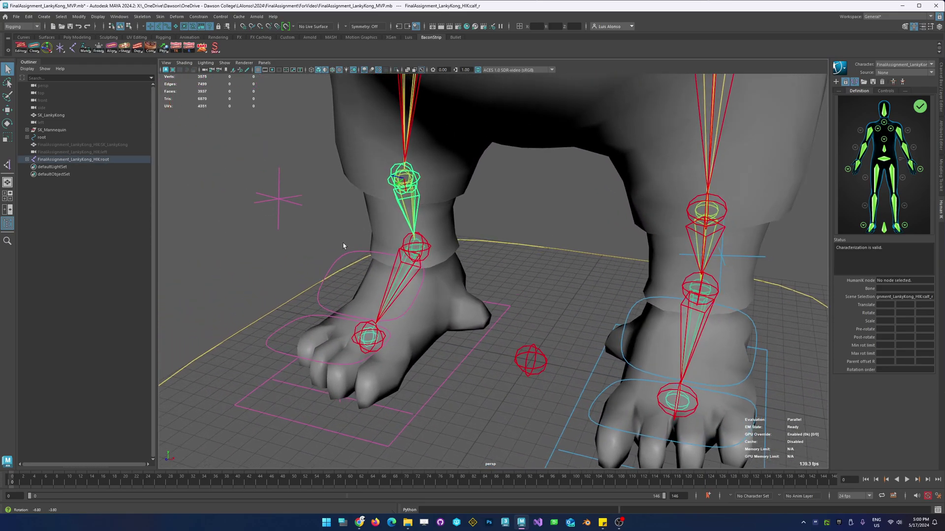
{"action": "left_click", "coordinate": [289, 197], "text": "shift"}
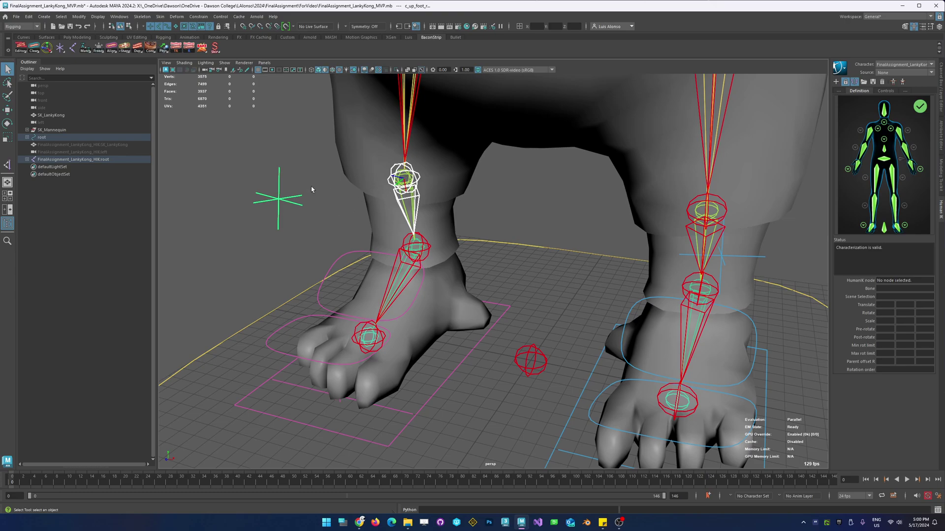
{"action": "left_click", "coordinate": [177, 48]}
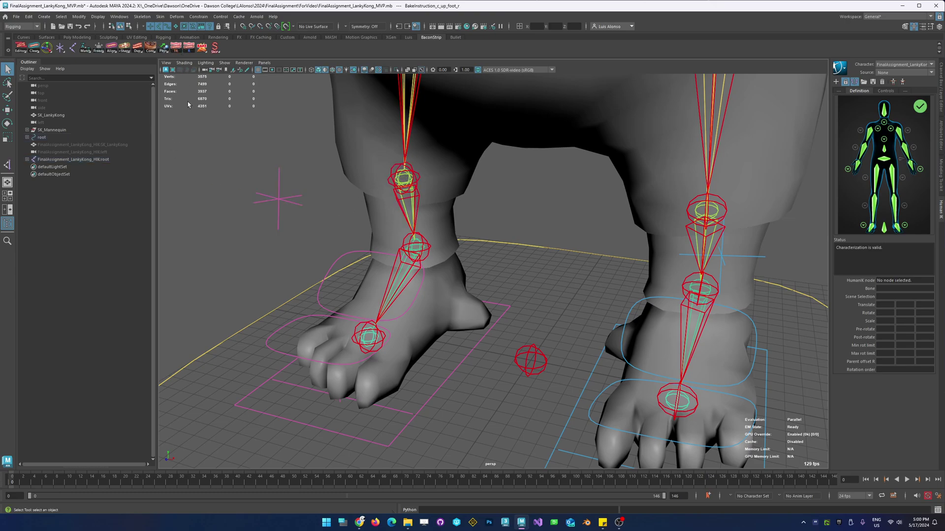
Create a bake instruction from the HIK spine_01 joint to the yellow waist control c_com
{"action": "right_click_drag", "start_coordinate": [451, 259], "coordinate": [315, 253], "text": "alt"}
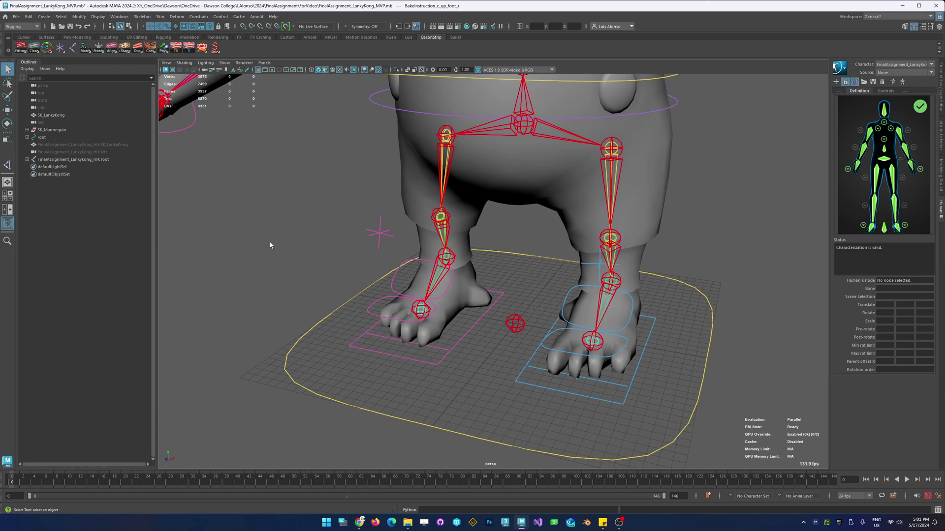
{"action": "left_click_drag", "start_coordinate": [270, 245], "coordinate": [443, 177], "text": "alt"}
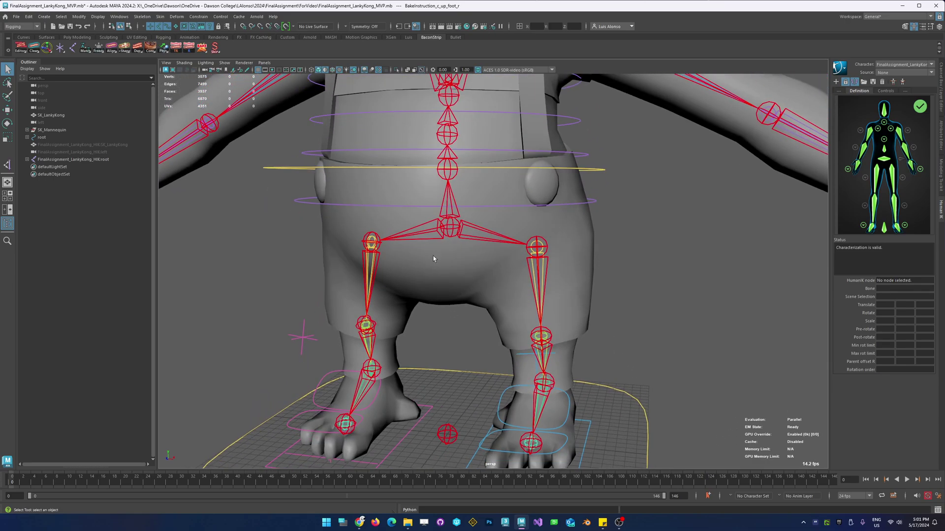
{"action": "mouse_move", "coordinate": [404, 198]}
{"action": "left_mouse_down", "text": "alt"}
{"action": "mouse_move", "coordinate": [417, 229]}
{"action": "mouse_move", "coordinate": [414, 208]}
{"action": "left_mouse_up", "text": "alt"}
{"action": "left_click", "coordinate": [487, 196]}
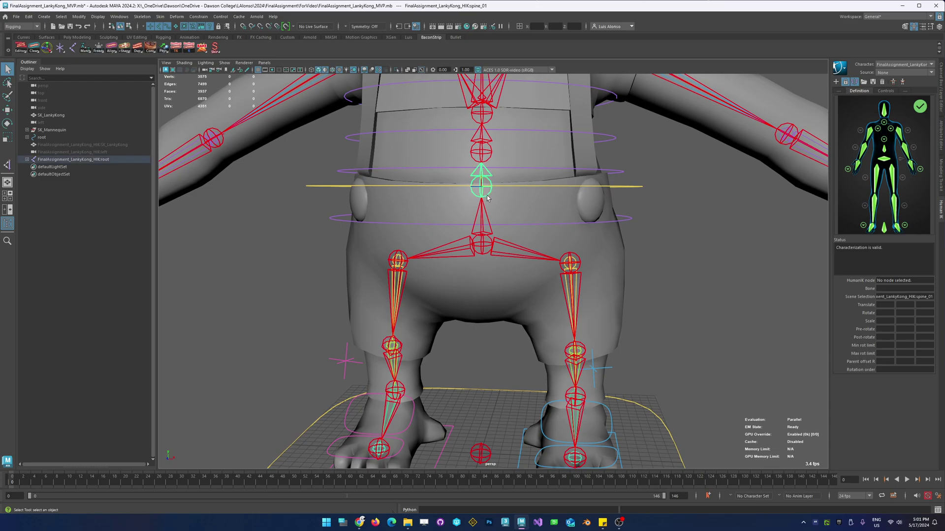
{"action": "left_click", "coordinate": [635, 186]}
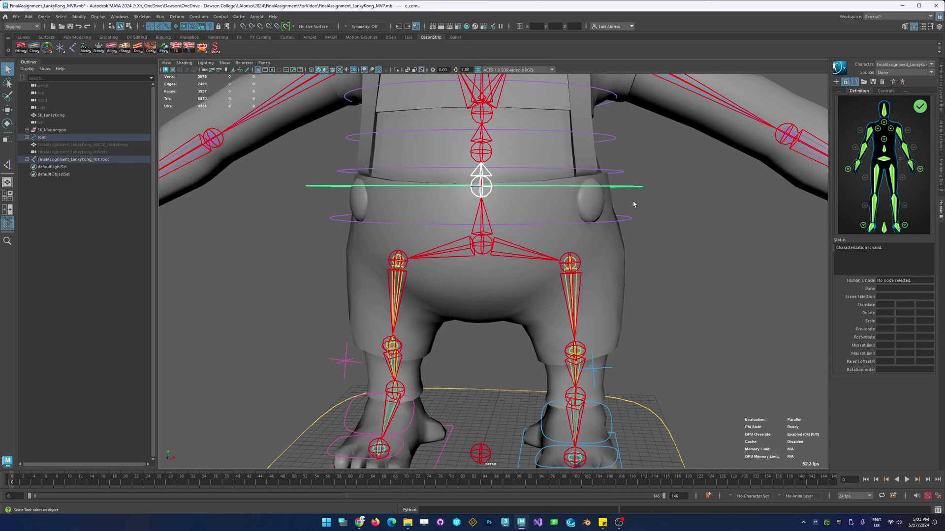
{"action": "left_click", "coordinate": [176, 47]}
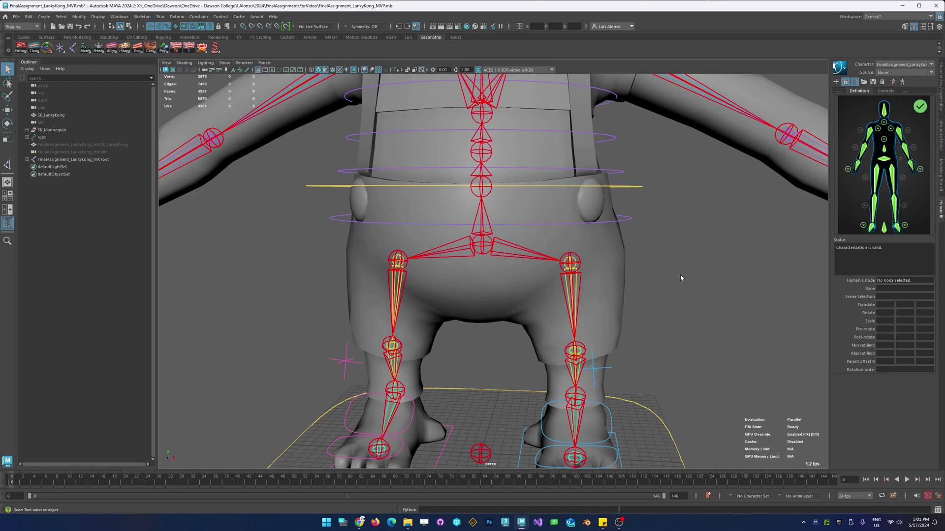
Create an instruction linking the HIK pelvis joint to the pelvis control c_pelvis
{"action": "left_click", "coordinate": [485, 249]}
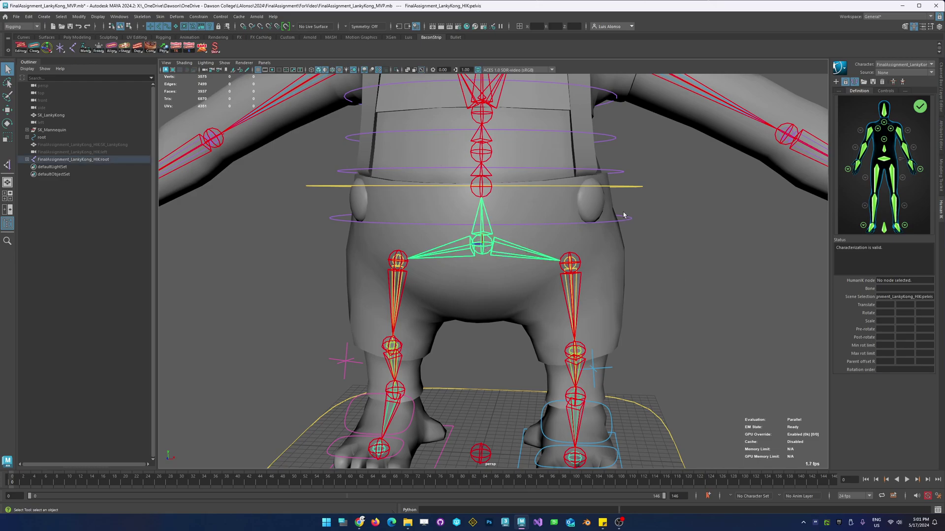
{"action": "left_click", "coordinate": [650, 270]}
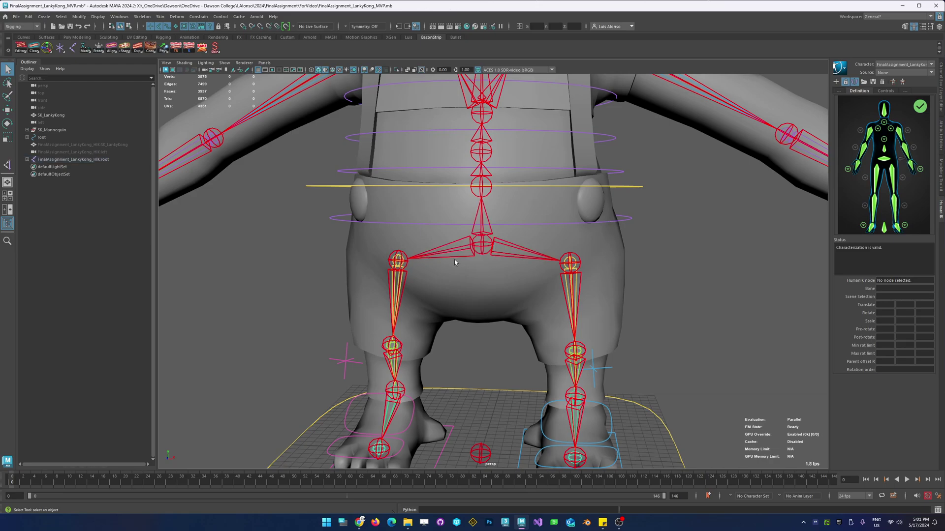
{"action": "left_click", "coordinate": [485, 247]}
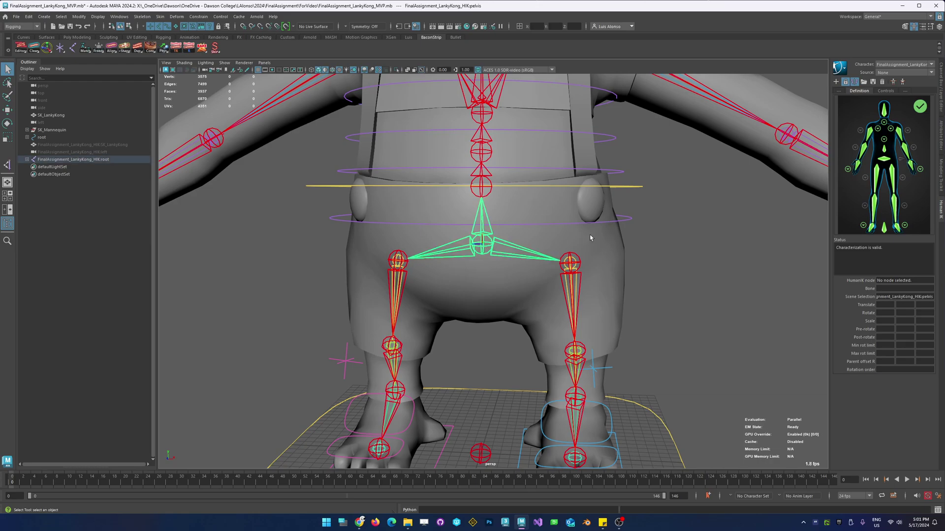
{"action": "left_click", "coordinate": [627, 219]}
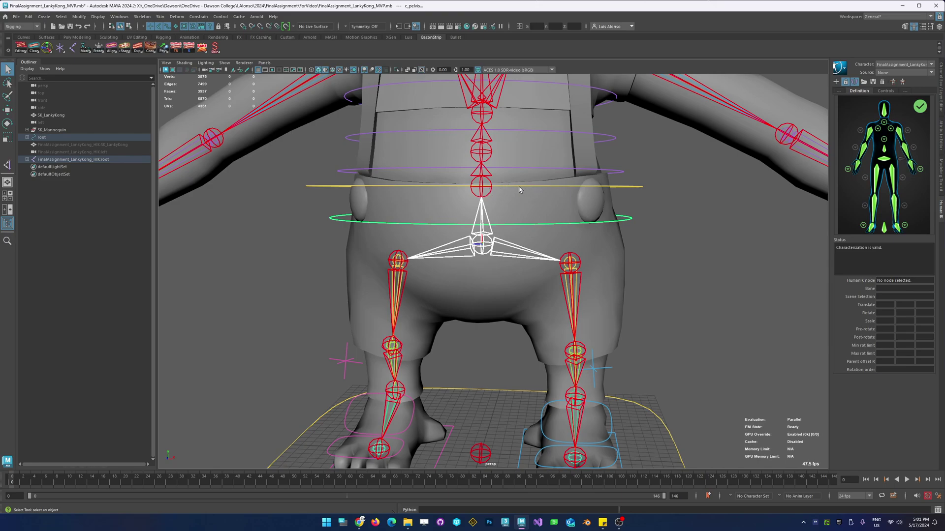
{"action": "left_click", "coordinate": [286, 365]}
Create a preheat instruction from the HIK spine_01 joint to the spine control c_upperspine
{"action": "left_click_drag", "start_coordinate": [516, 183], "coordinate": [507, 215], "text": "alt"}
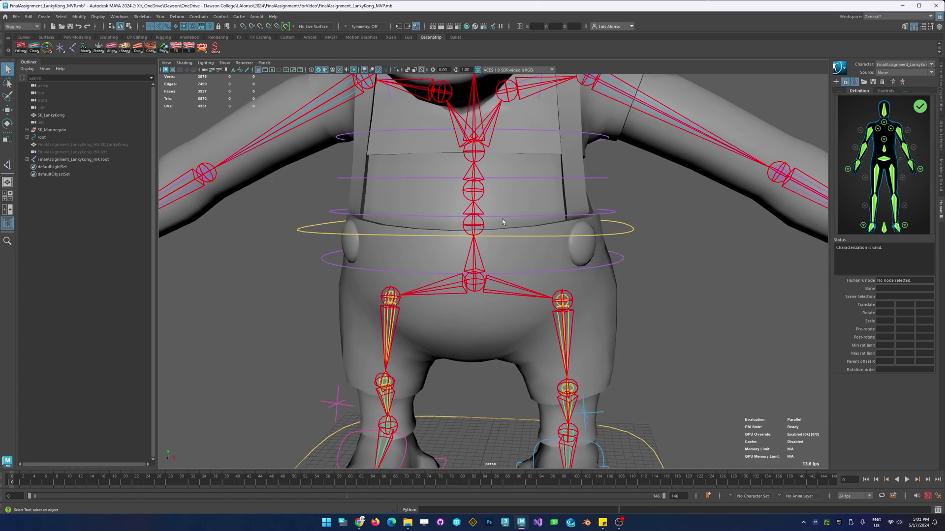
{"action": "left_click", "coordinate": [481, 230]}
{"action": "left_click", "coordinate": [512, 216]}
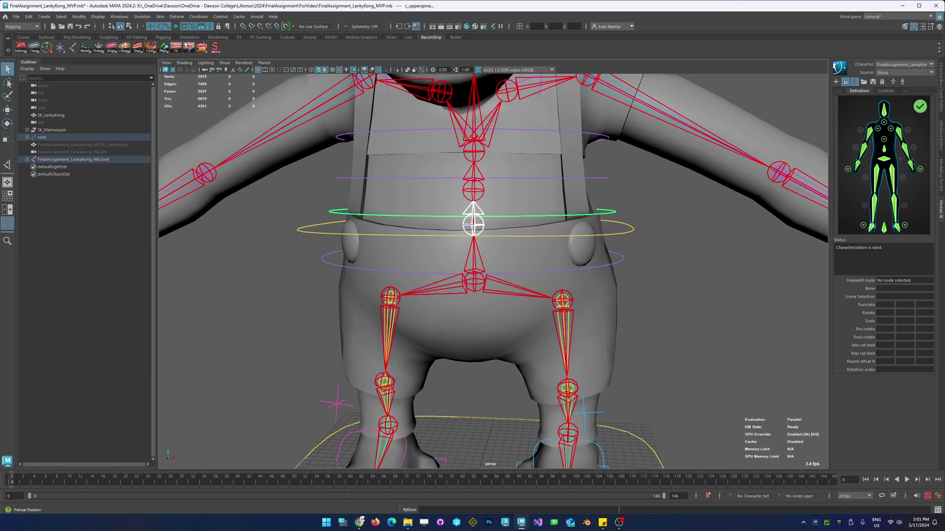
{"action": "left_click", "coordinate": [219, 80]}
Create preheat instructions from the HIK spine_02 and spine_03 joints to their matching ring controls around the torso
{"action": "left_click", "coordinate": [476, 196]}
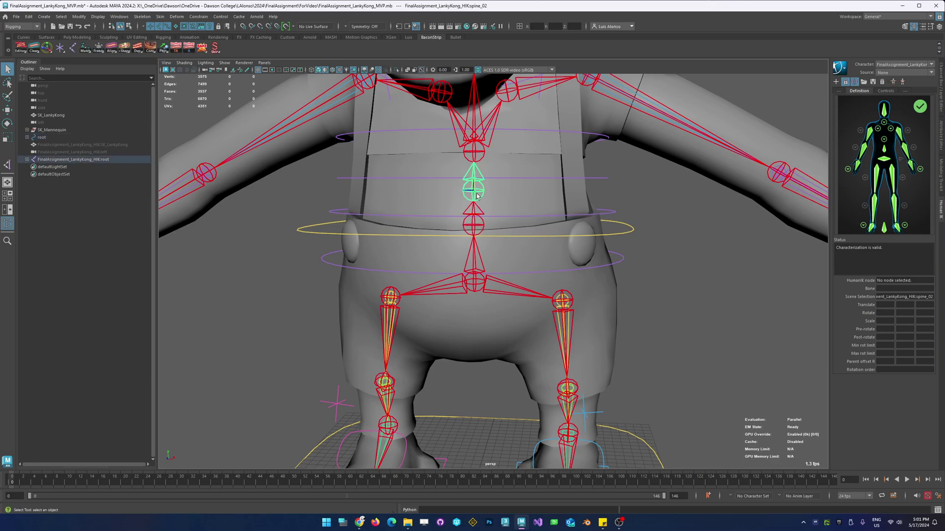
{"action": "left_click", "coordinate": [504, 178]}
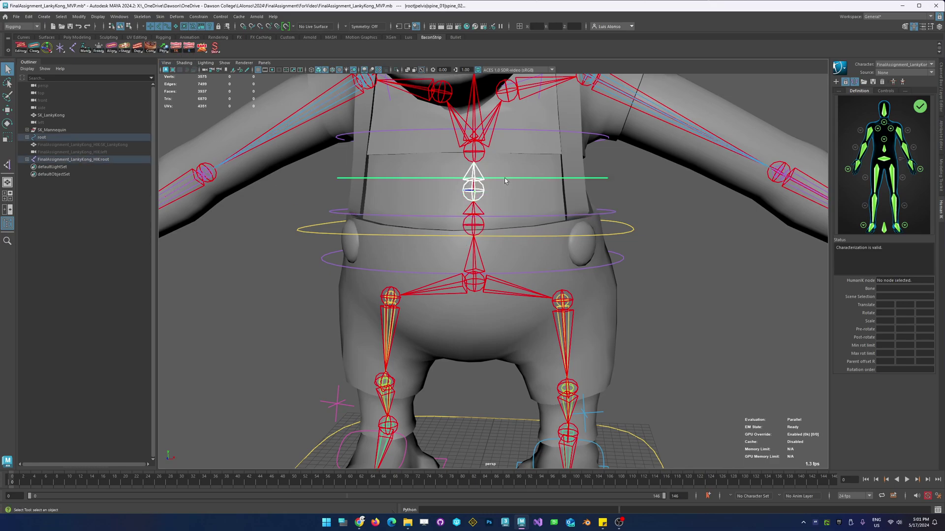
{"action": "left_click", "coordinate": [189, 48]}
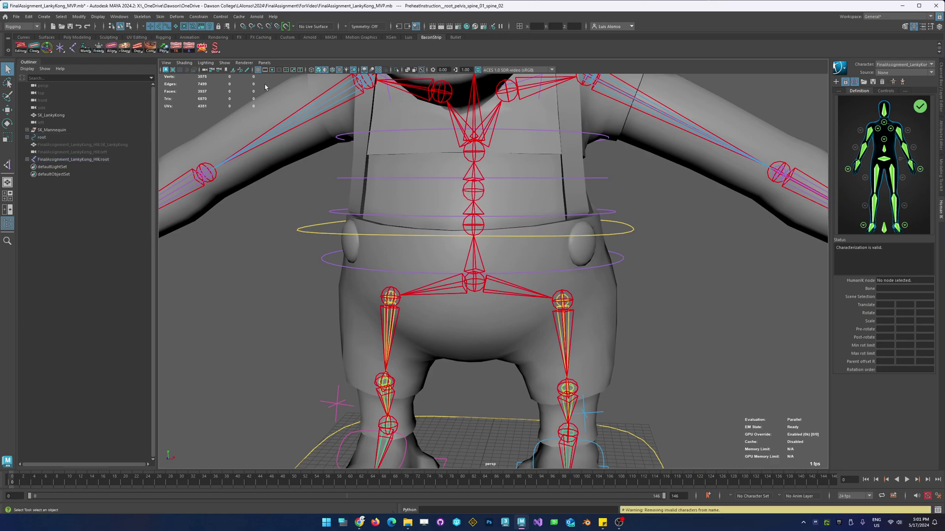
{"action": "left_click", "coordinate": [491, 139]}
{"action": "left_click", "coordinate": [511, 131]}
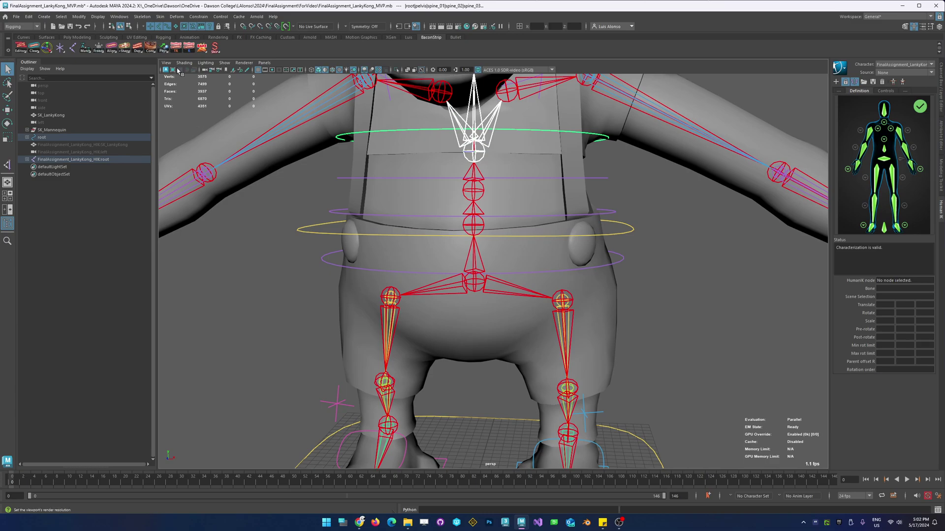
{"action": "left_click", "coordinate": [190, 51]}
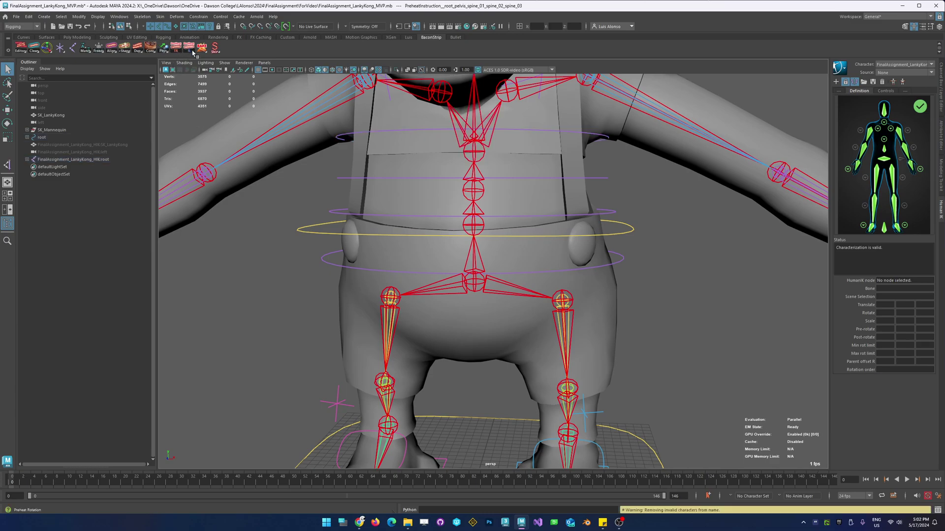
Create a preheat instruction from the HIK clavicle_l joint to the left clavicle curve control
{"action": "middle_click_drag", "start_coordinate": [577, 131], "coordinate": [506, 182], "text": "alt"}
{"action": "left_click", "coordinate": [497, 197]}
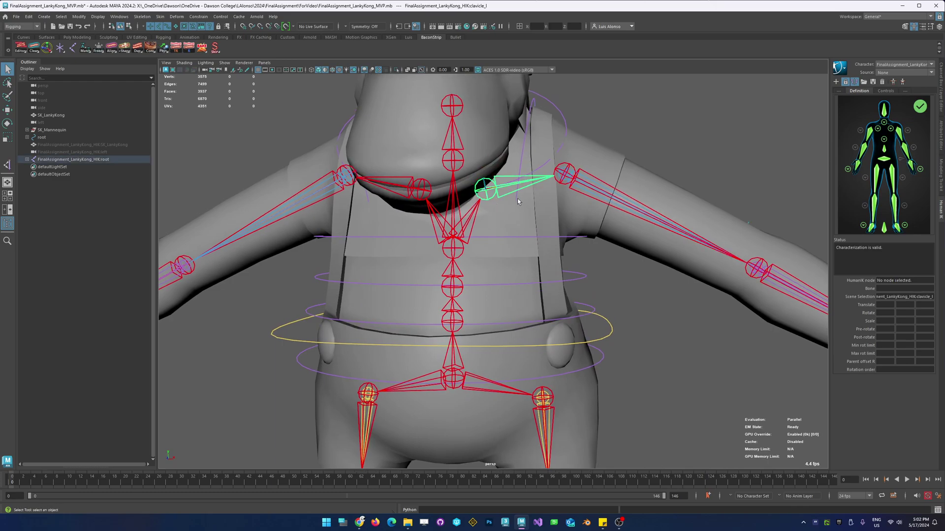
{"action": "left_click", "coordinate": [516, 201]}
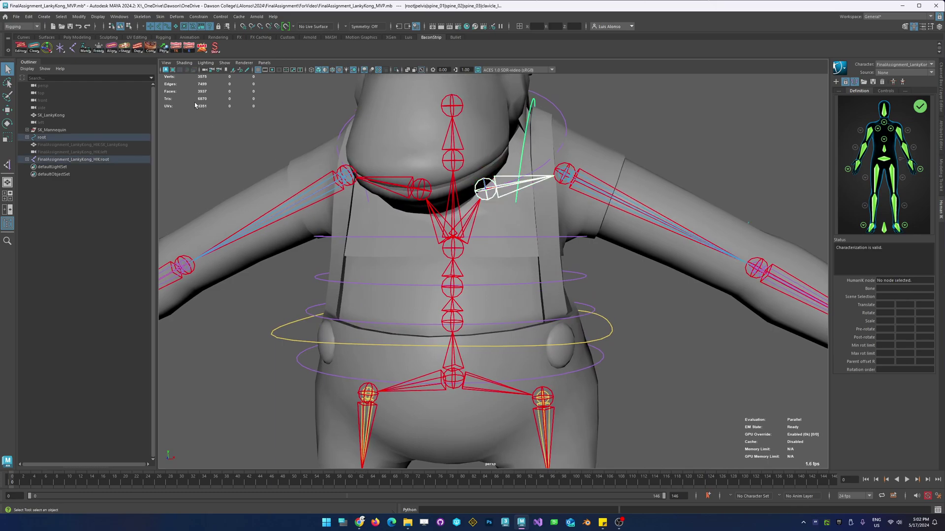
{"action": "left_click", "coordinate": [190, 50]}
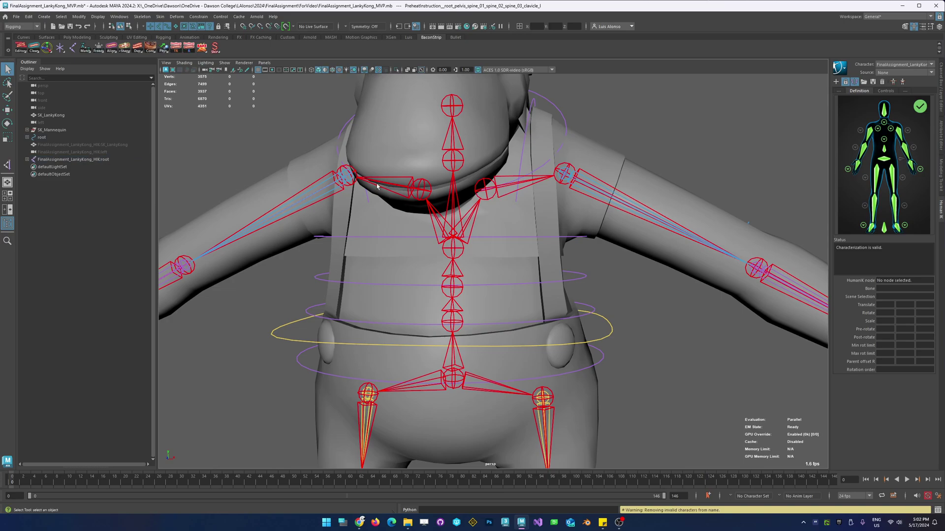
Create a preheat instruction from the HIK clavicle_r joint to the right clavicle curve control
{"action": "left_click", "coordinate": [414, 189]}
{"action": "left_click_drag", "start_coordinate": [414, 189], "coordinate": [388, 201], "text": "alt"}
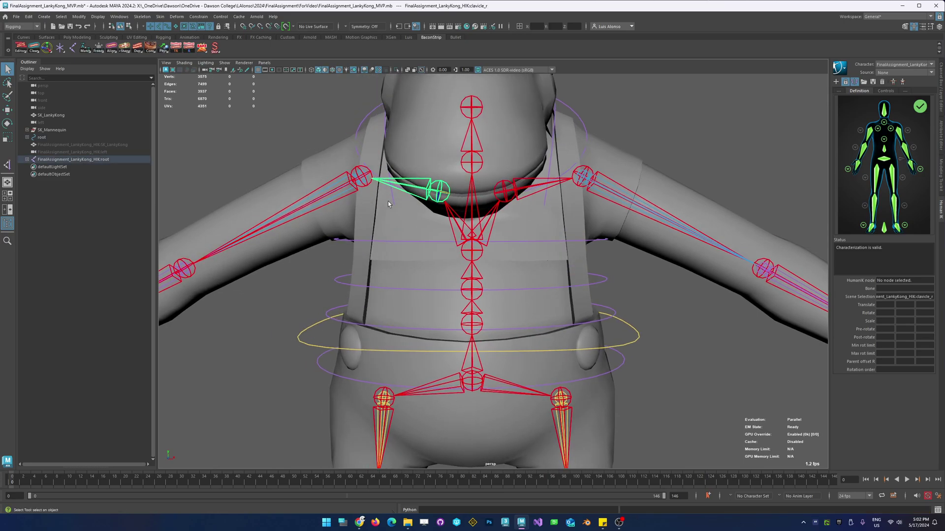
{"action": "left_click", "coordinate": [392, 197]}
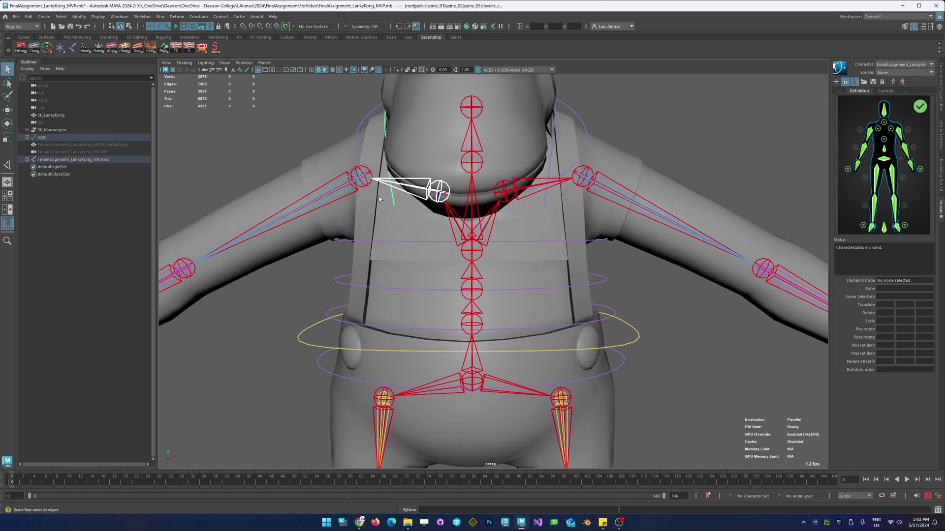
{"action": "left_click", "coordinate": [191, 50]}
Create a preheat instruction from the HIK neck joint to the ring control around the neck
{"action": "left_click_drag", "start_coordinate": [512, 167], "coordinate": [482, 160], "text": "alt"}
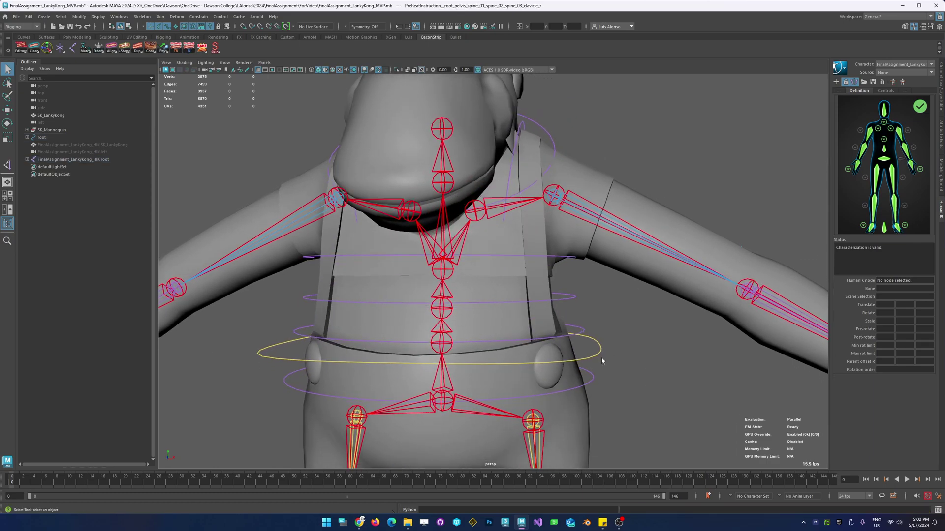
{"action": "left_click", "coordinate": [450, 183]}
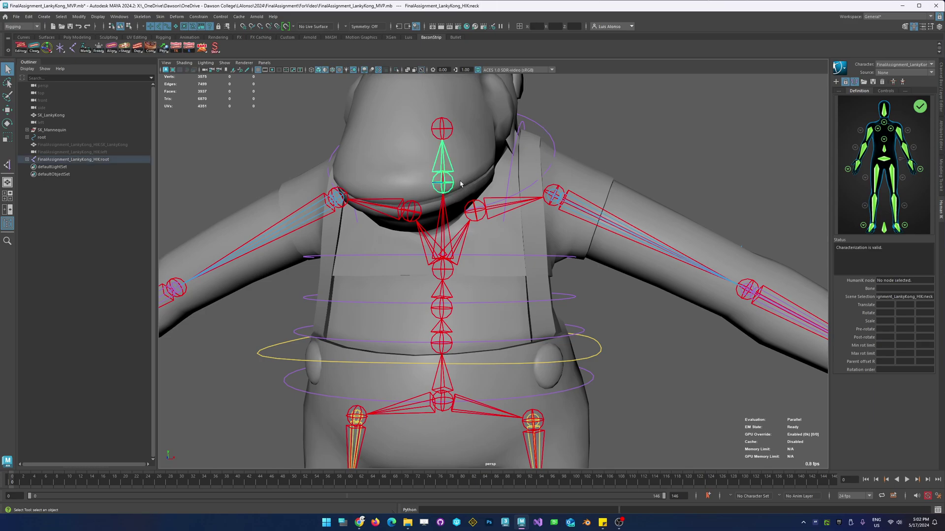
{"action": "left_click", "coordinate": [544, 134]}
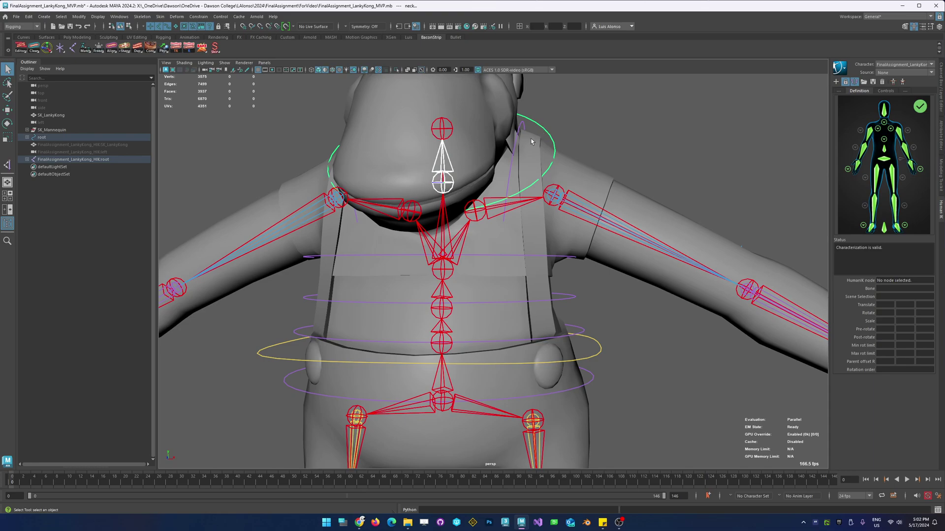
{"action": "left_click", "coordinate": [189, 47]}
Create a preheat instruction from the HIK head joint to the ring control around the top of the head
{"action": "left_click_drag", "start_coordinate": [476, 135], "coordinate": [474, 187], "text": "alt"}
{"action": "left_click", "coordinate": [438, 186]}
{"action": "left_click_drag", "start_coordinate": [420, 157], "coordinate": [429, 187], "text": "alt"}
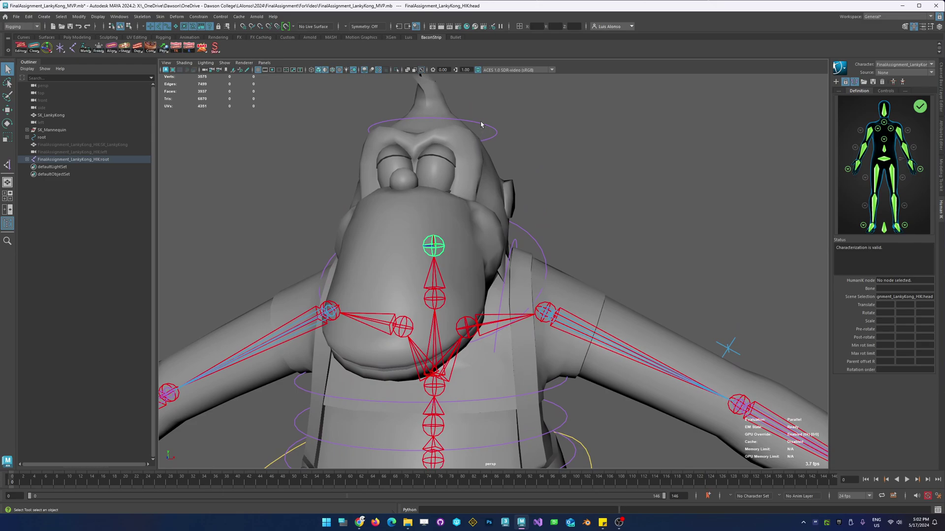
{"action": "left_click", "coordinate": [494, 136]}
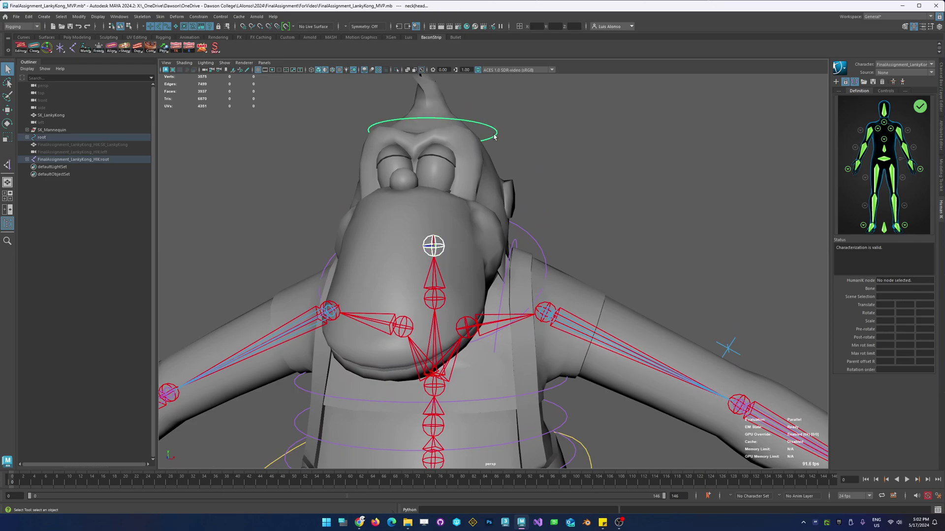
{"action": "left_click", "coordinate": [188, 47]}
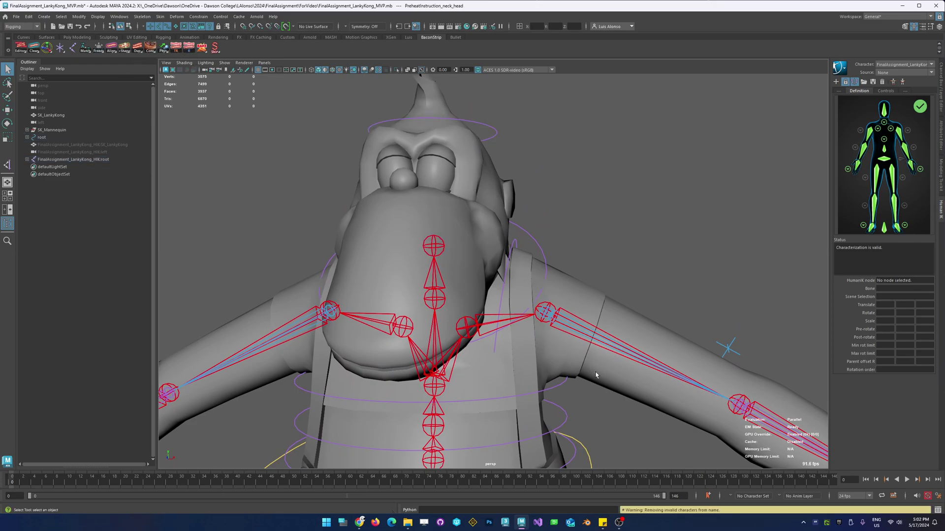
Create a bake instruction from the HIK hand_l joint to the left wrist control c_arm_ik_l
{"action": "middle_click_drag", "start_coordinate": [597, 387], "coordinate": [414, 247], "text": "alt"}
{"action": "left_click_drag", "start_coordinate": [414, 247], "coordinate": [428, 287], "text": "alt"}
{"action": "middle_click_drag", "start_coordinate": [392, 306], "coordinate": [427, 245], "text": "alt"}
{"action": "middle_click_drag", "start_coordinate": [386, 305], "coordinate": [500, 338], "text": "alt"}
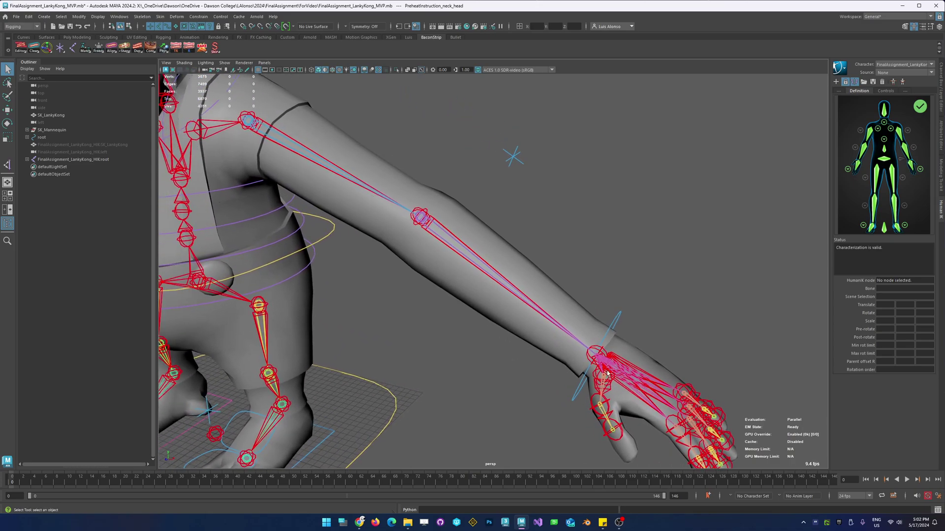
{"action": "scroll", "coordinate": [601, 367], "scroll_direction": "up", "scroll_amount": 3}
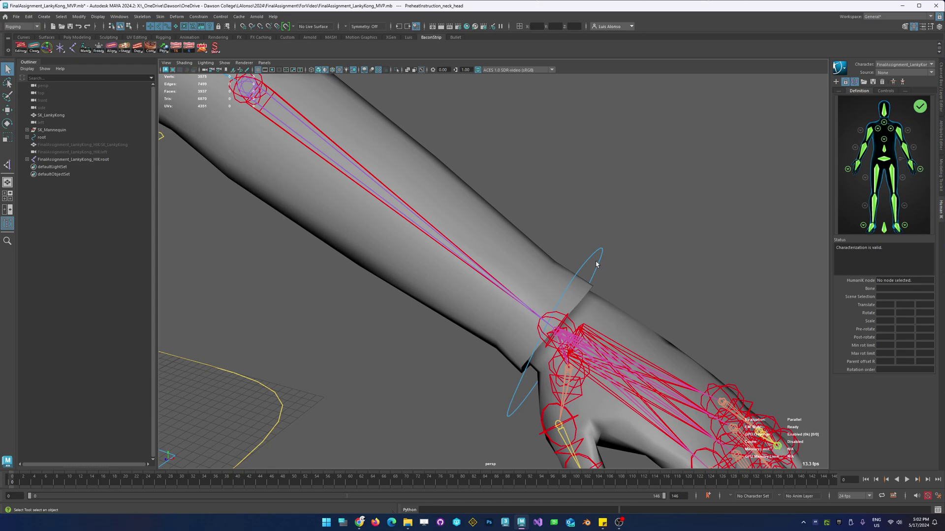
{"action": "left_click", "coordinate": [584, 330]}
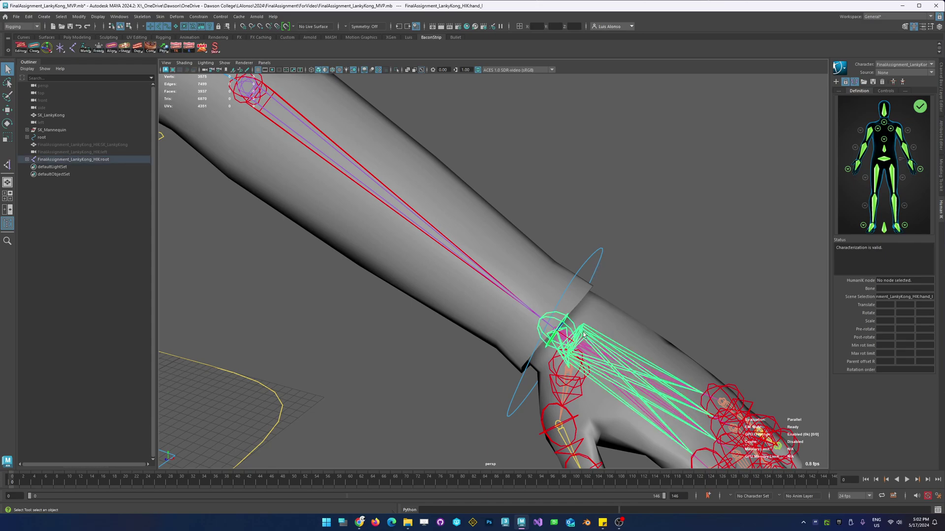
{"action": "left_click", "coordinate": [594, 255]}
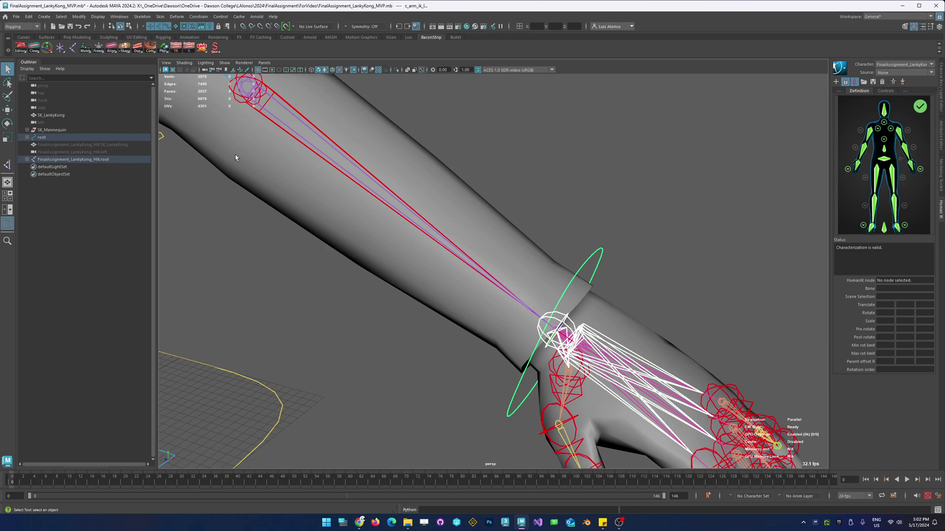
{"action": "left_click", "coordinate": [256, 162]}
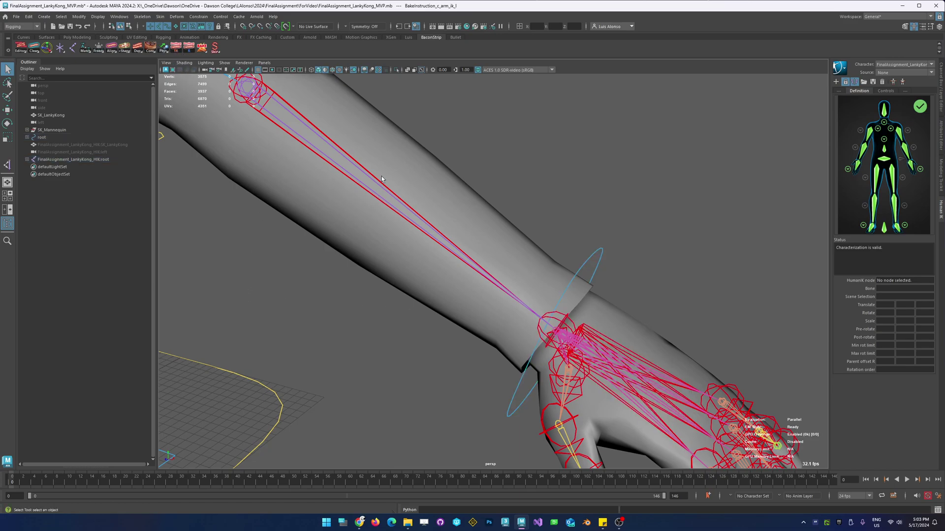
Create a bake instruction from the HIK lowerarm_l joint to the left elbow pole control c_up_arm_l
{"action": "left_click_drag", "start_coordinate": [380, 177], "coordinate": [401, 268], "text": "alt"}
{"action": "left_click", "coordinate": [310, 203]}
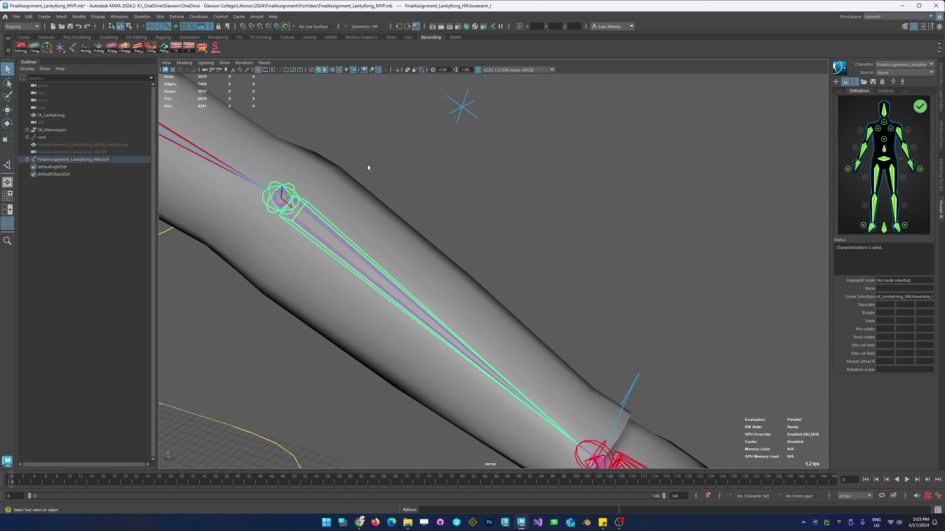
{"action": "left_click", "coordinate": [455, 104]}
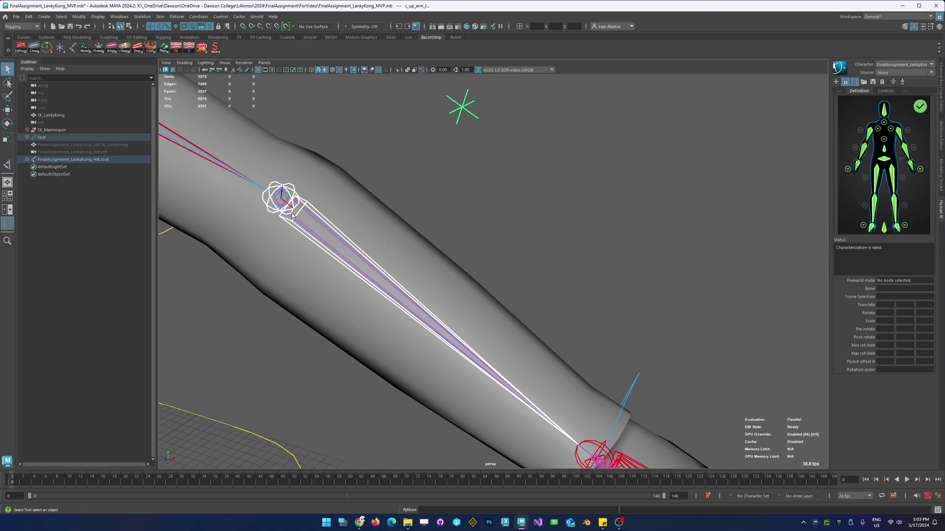
{"action": "left_click", "coordinate": [177, 49]}
{"action": "right_click_drag", "start_coordinate": [492, 249], "coordinate": [334, 249], "text": "alt"}
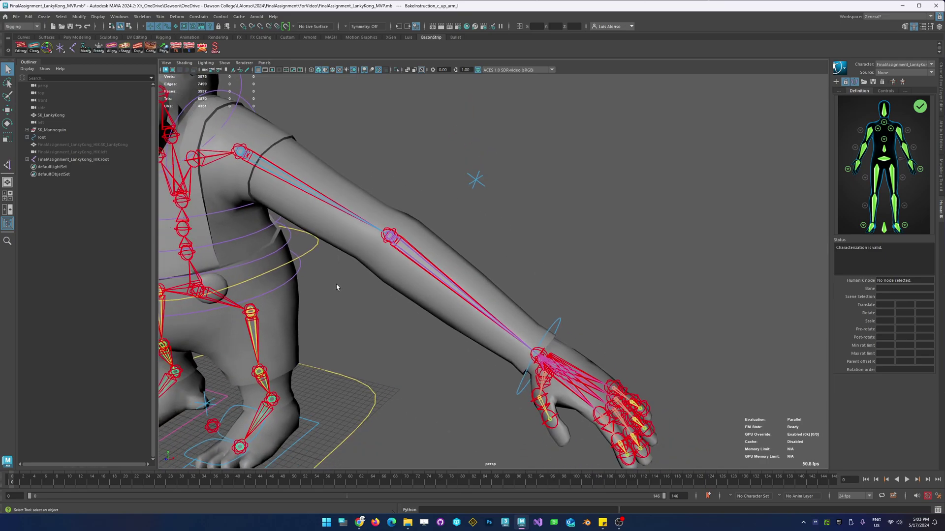
Examine the overlapping HIK and rig joints of the left hand and index finger
{"action": "middle_click_drag", "start_coordinate": [282, 315], "coordinate": [302, 310], "text": "alt"}
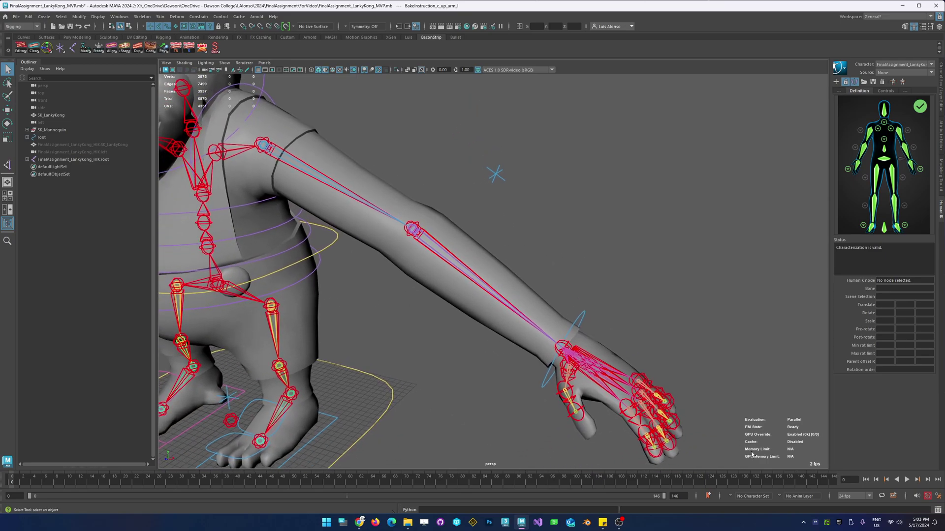
{"action": "left_click_drag", "start_coordinate": [327, 315], "coordinate": [470, 281], "text": "alt"}
{"action": "middle_click_drag", "start_coordinate": [794, 313], "coordinate": [369, 172], "text": "alt"}
{"action": "right_click_drag", "start_coordinate": [509, 162], "coordinate": [572, 182], "text": "alt"}
{"action": "left_click_drag", "start_coordinate": [573, 183], "coordinate": [433, 221], "text": "alt"}
{"action": "left_click", "coordinate": [444, 229]}
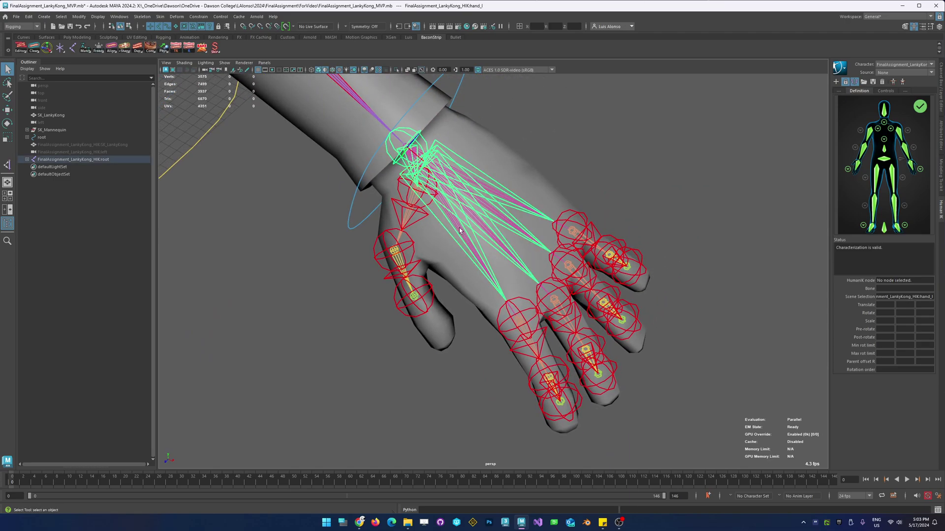
{"action": "left_click", "coordinate": [486, 359]}
{"action": "left_click", "coordinate": [514, 329]}
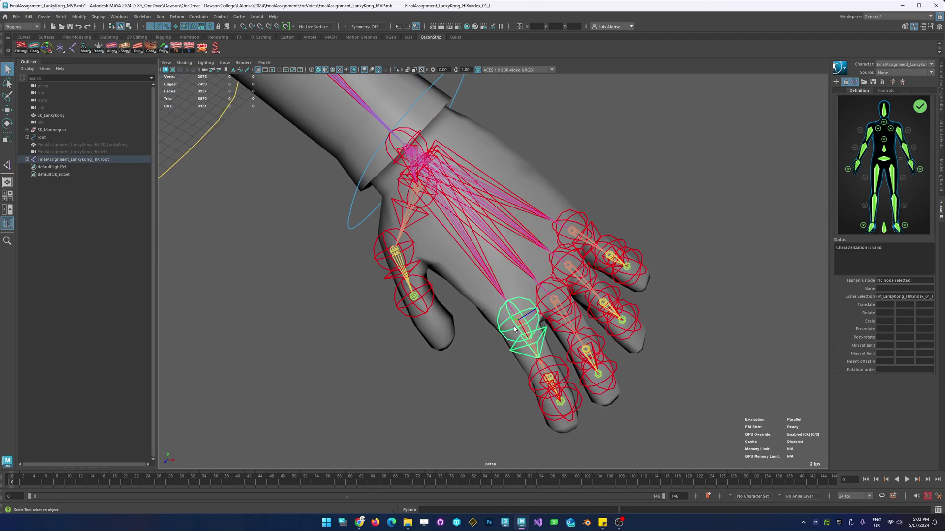
{"action": "left_click", "coordinate": [526, 330]}
{"action": "right_click_drag", "start_coordinate": [514, 336], "coordinate": [629, 307], "text": "alt"}
{"action": "left_click_drag", "start_coordinate": [628, 308], "coordinate": [426, 272], "text": "alt"}
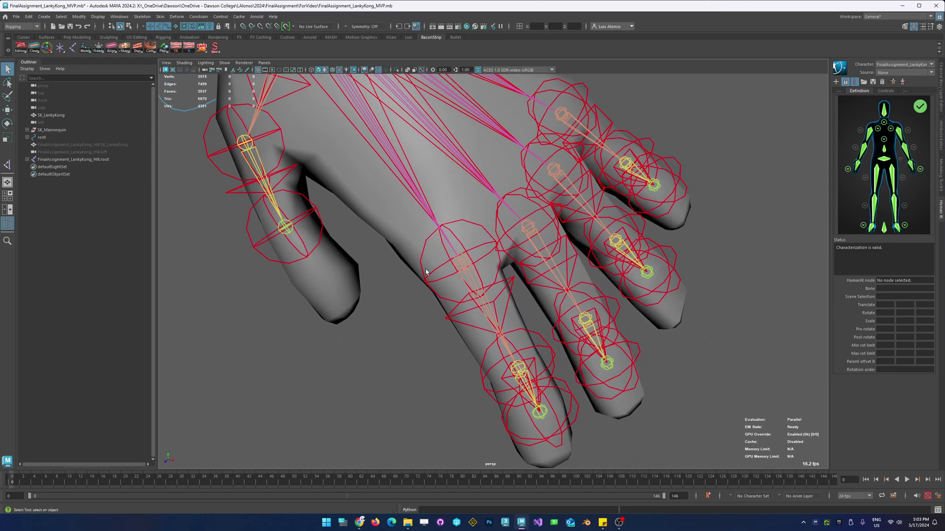
{"action": "left_click", "coordinate": [453, 280]}
{"action": "left_click", "coordinate": [467, 266]}
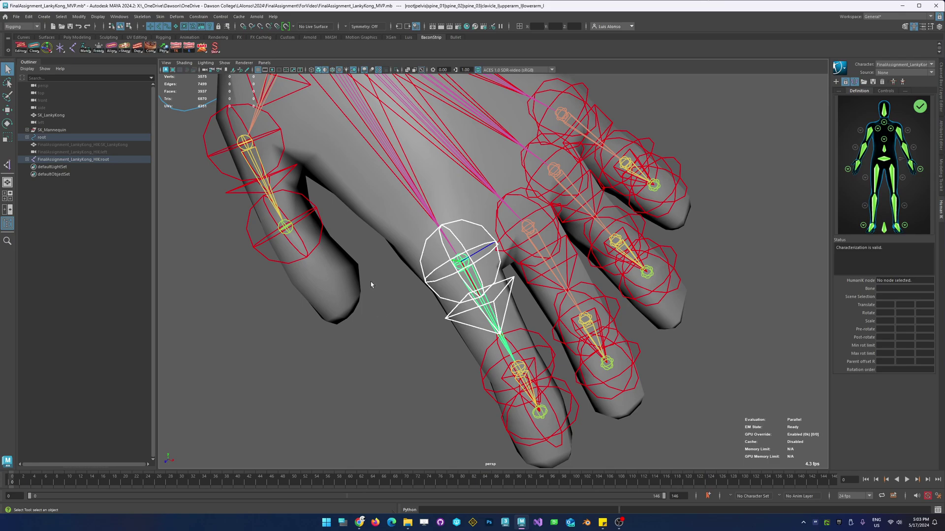
Create a bake instruction from the HIK hand_r joint to the right wrist control c_arm_ik_r
{"action": "scroll", "coordinate": [407, 244], "scroll_direction": "down", "scroll_amount": 10}
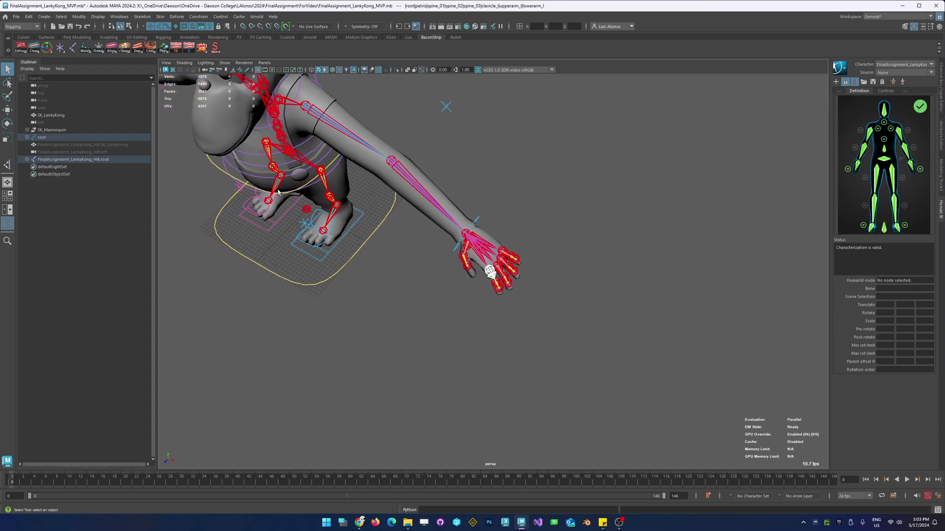
{"action": "middle_click_drag", "start_coordinate": [276, 193], "coordinate": [435, 261], "text": "alt"}
{"action": "left_click_drag", "start_coordinate": [295, 256], "coordinate": [343, 209], "text": "alt"}
{"action": "middle_click_drag", "start_coordinate": [344, 209], "coordinate": [458, 224], "text": "alt"}
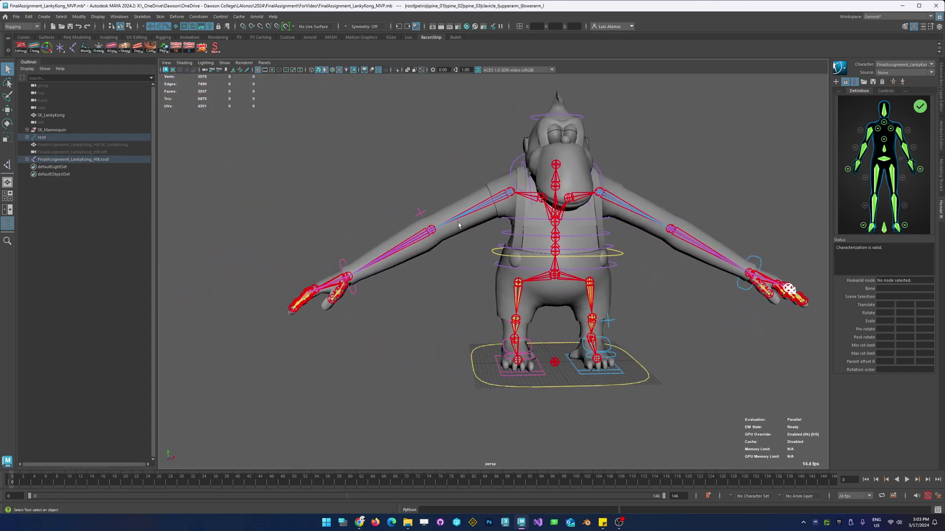
{"action": "scroll", "coordinate": [388, 201], "scroll_direction": "up", "scroll_amount": 8}
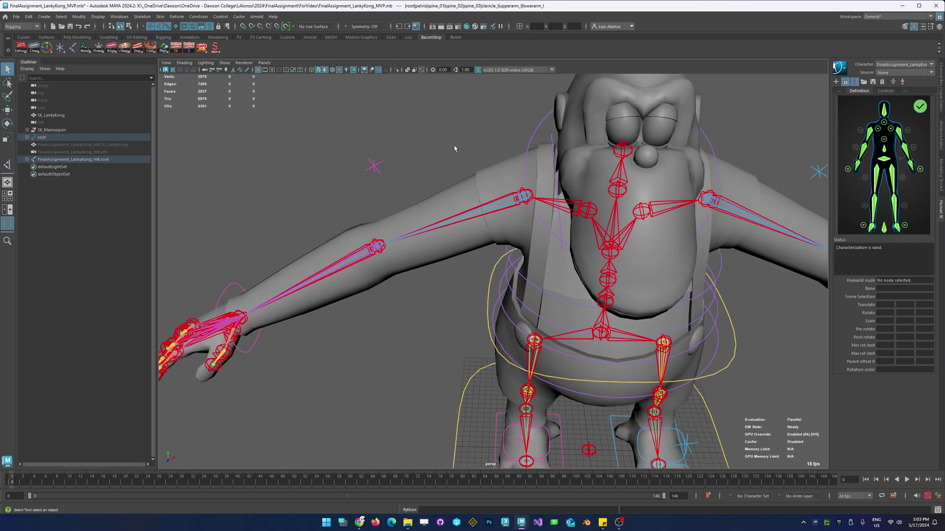
{"action": "right_click_drag", "start_coordinate": [417, 204], "coordinate": [516, 175], "text": "alt"}
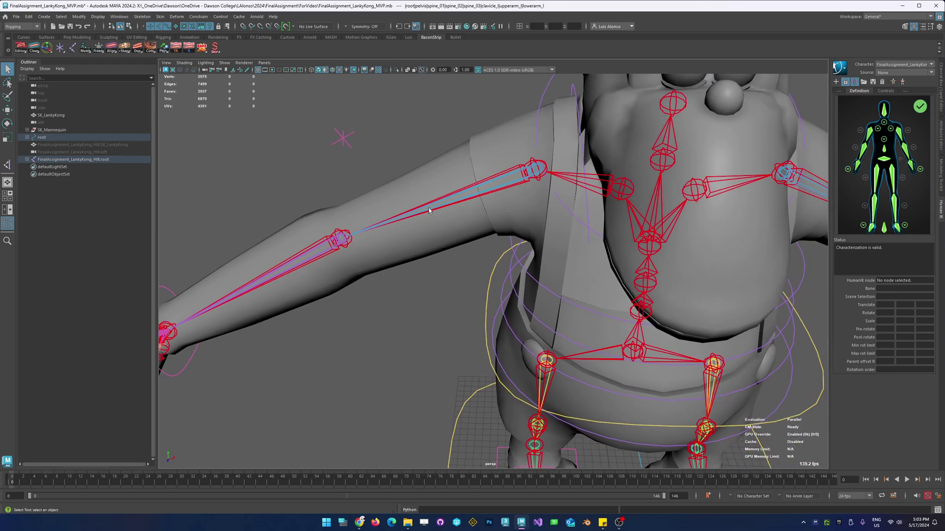
{"action": "middle_click_drag", "start_coordinate": [360, 251], "coordinate": [535, 223], "text": "alt"}
{"action": "left_click_drag", "start_coordinate": [278, 315], "coordinate": [302, 330], "text": "alt"}
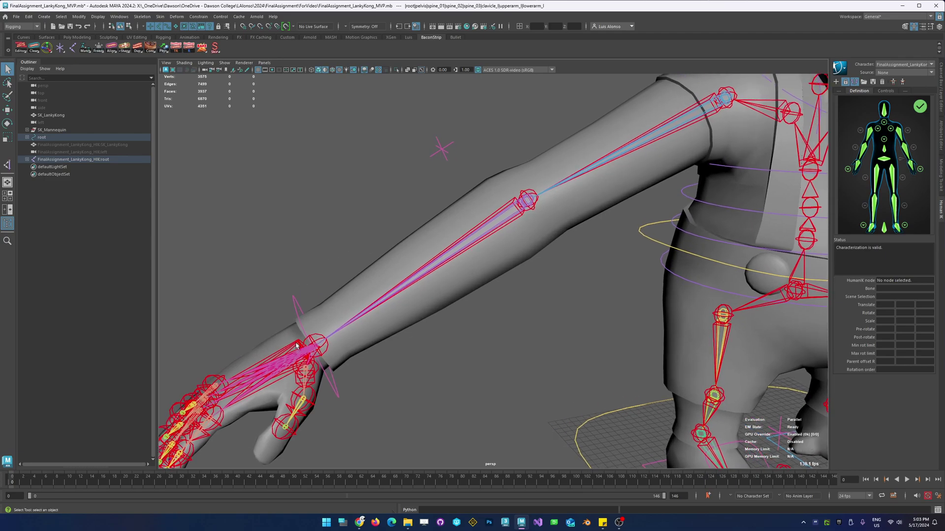
{"action": "left_click", "coordinate": [296, 346]}
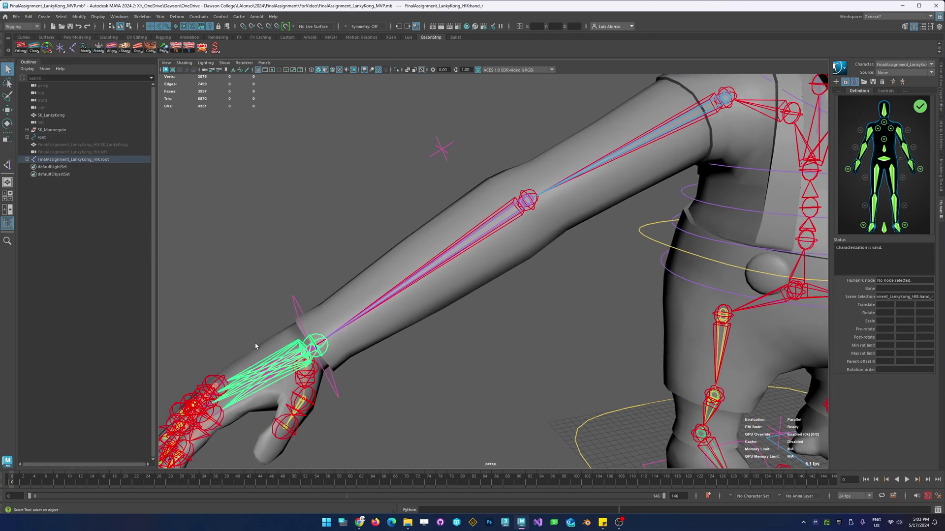
{"action": "left_click", "coordinate": [292, 302]}
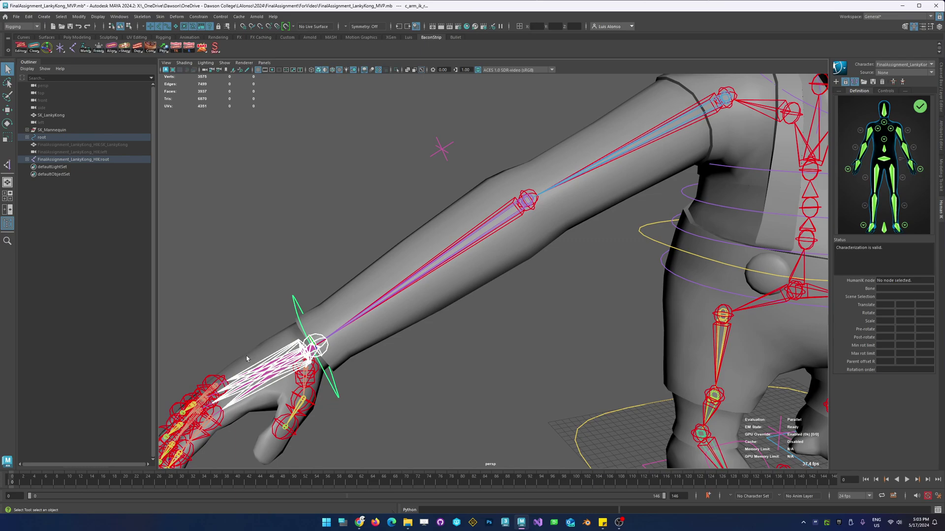
{"action": "left_click", "coordinate": [177, 49]}
Create a bake instruction from the HIK lowerarm_r joint to the right elbow pole control c_up_arm_r
{"action": "left_click_drag", "start_coordinate": [360, 236], "coordinate": [517, 214], "text": "alt"}
{"action": "left_click", "coordinate": [527, 197]}
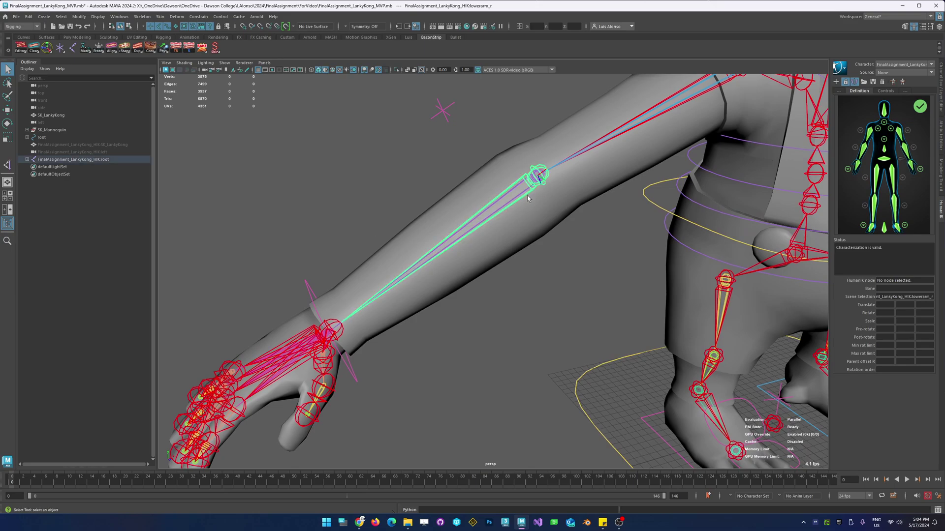
{"action": "left_click", "coordinate": [443, 110]}
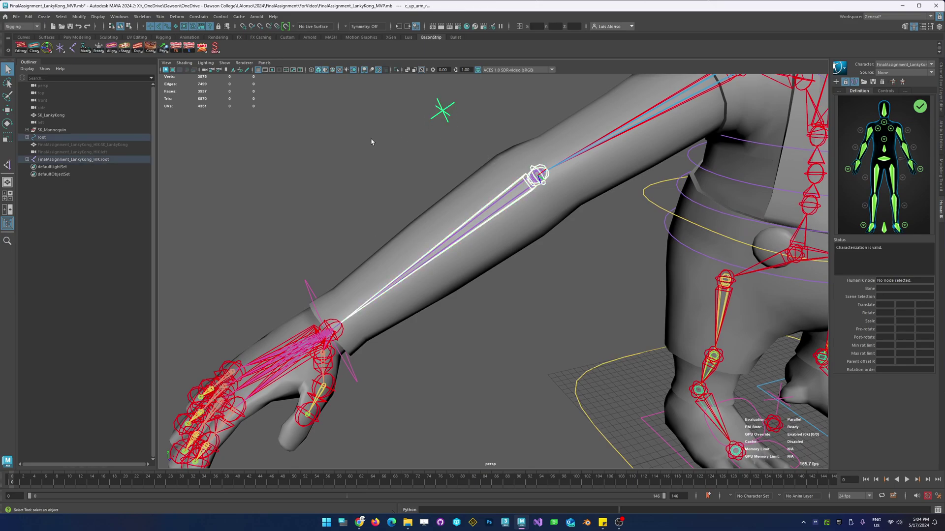
{"action": "left_click", "coordinate": [175, 47]}
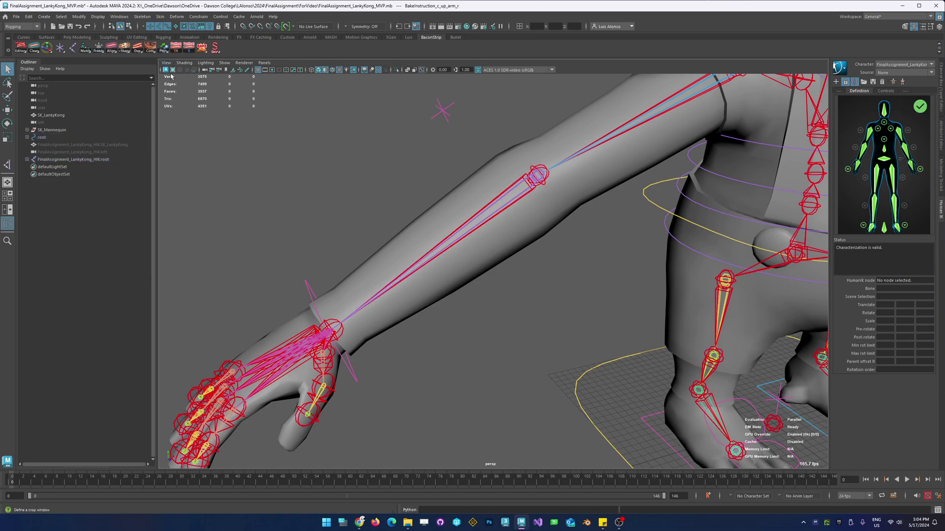
Save the scene under the new name FinalAssignment_LankyKong_readyforanimation in the ForVideo folder
{"action": "left_click_drag", "start_coordinate": [534, 181], "coordinate": [315, 219], "text": "alt"}
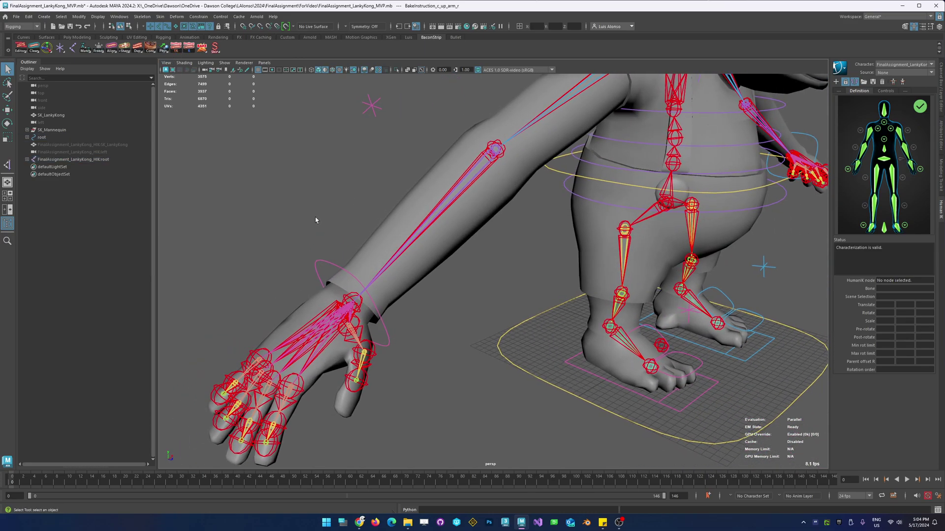
{"action": "scroll", "coordinate": [441, 196], "scroll_direction": "down", "scroll_amount": 6}
{"action": "middle_click_drag", "start_coordinate": [477, 196], "coordinate": [386, 231], "text": "alt"}
{"action": "left_click_drag", "start_coordinate": [386, 243], "coordinate": [405, 247], "text": "alt"}
{"action": "middle_click_drag", "start_coordinate": [405, 247], "coordinate": [311, 270], "text": "alt"}
{"action": "mouse_move", "coordinate": [311, 269]}
{"action": "left_mouse_down", "text": "alt"}
{"action": "mouse_move", "coordinate": [315, 261]}
{"action": "mouse_move", "coordinate": [316, 276]}
{"action": "left_mouse_up", "text": "alt"}
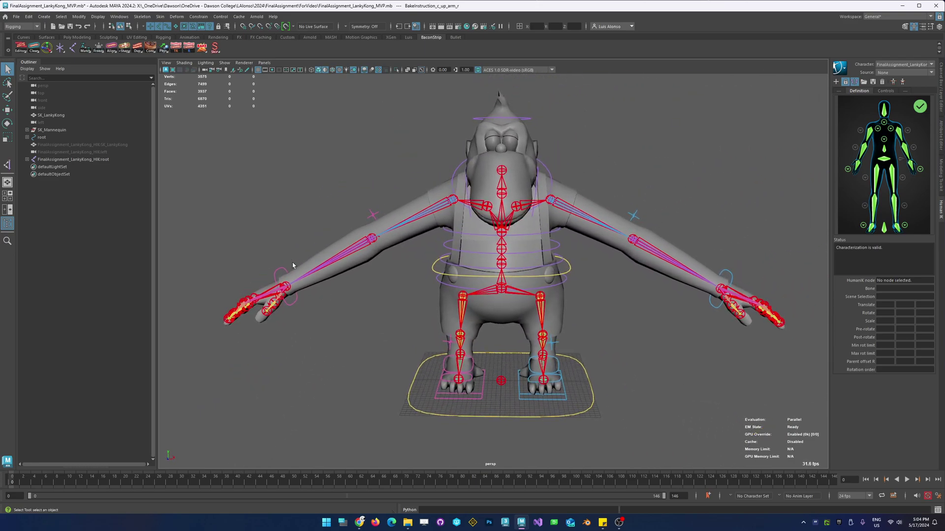
{"action": "left_click", "coordinate": [17, 16]}
{"action": "left_click", "coordinate": [35, 55]}
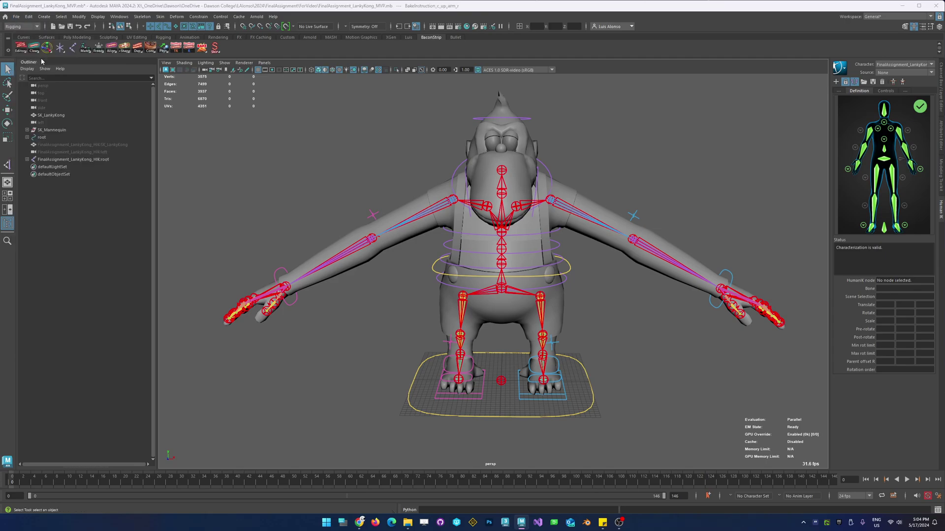
{"action": "left_click", "coordinate": [167, 457]}
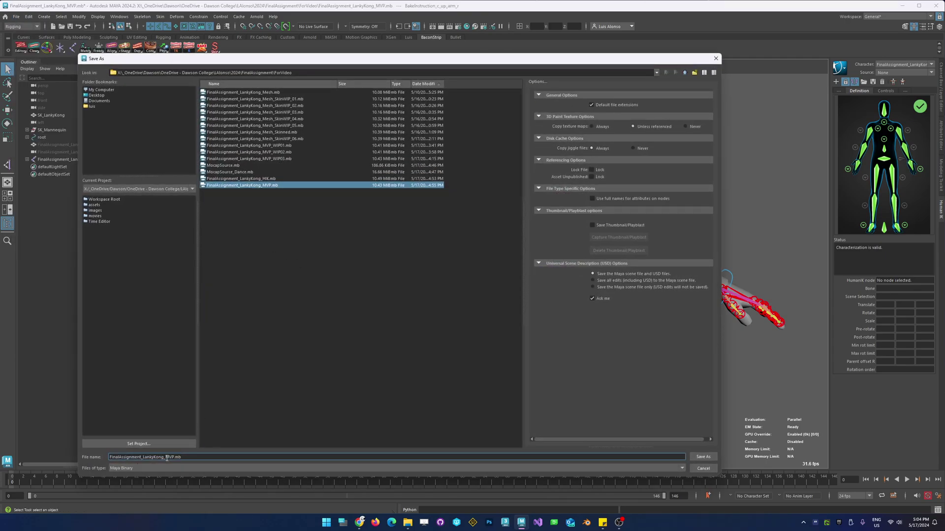
{"action": "left_click_drag", "start_coordinate": [166, 457], "coordinate": [220, 457]}
{"action": "type", "text": "readyforanimation"}
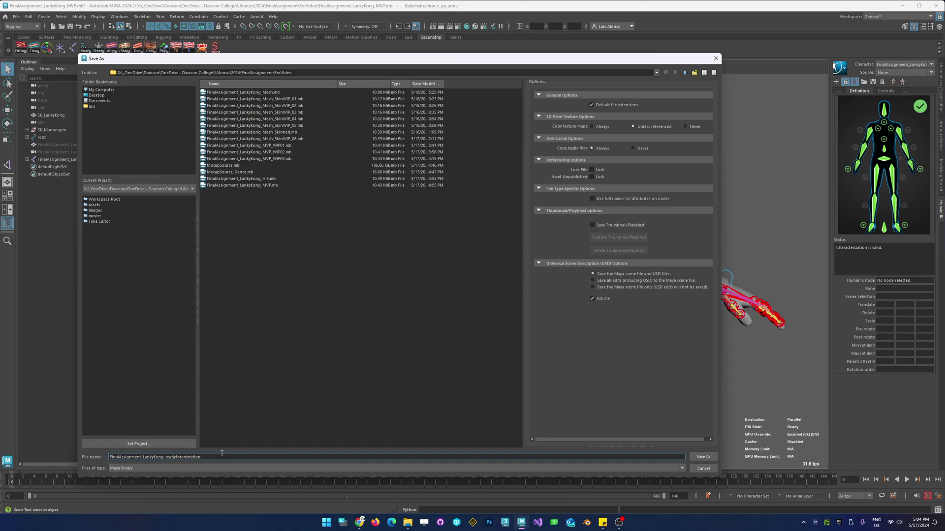
{"action": "key", "text": "Return"}
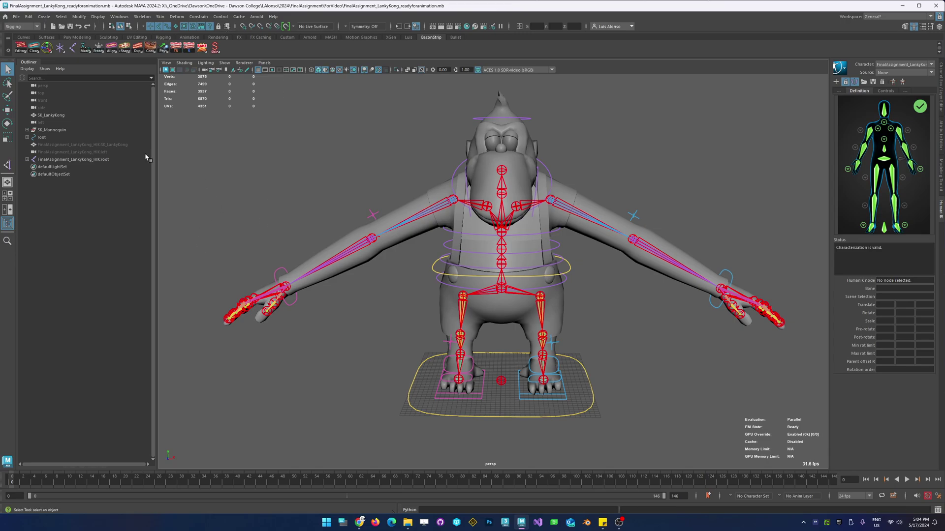
Hide the FinalAssignment_LankyKong_HIK:root skeleton and clear the selection
{"action": "left_click", "coordinate": [73, 160]}
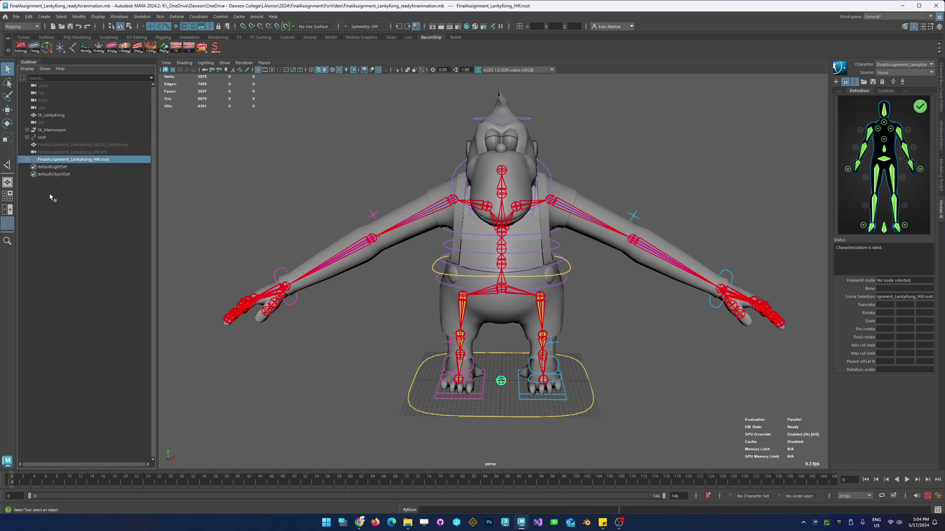
{"action": "key", "text": "h"}
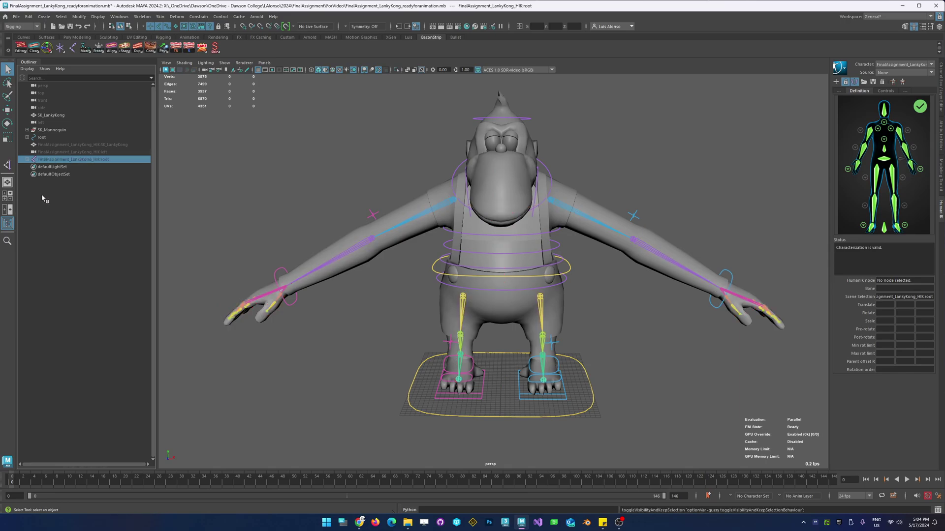
{"action": "right_click_drag", "start_coordinate": [491, 197], "coordinate": [409, 182], "text": "alt"}
{"action": "middle_click_drag", "start_coordinate": [409, 182], "coordinate": [295, 181], "text": "alt"}
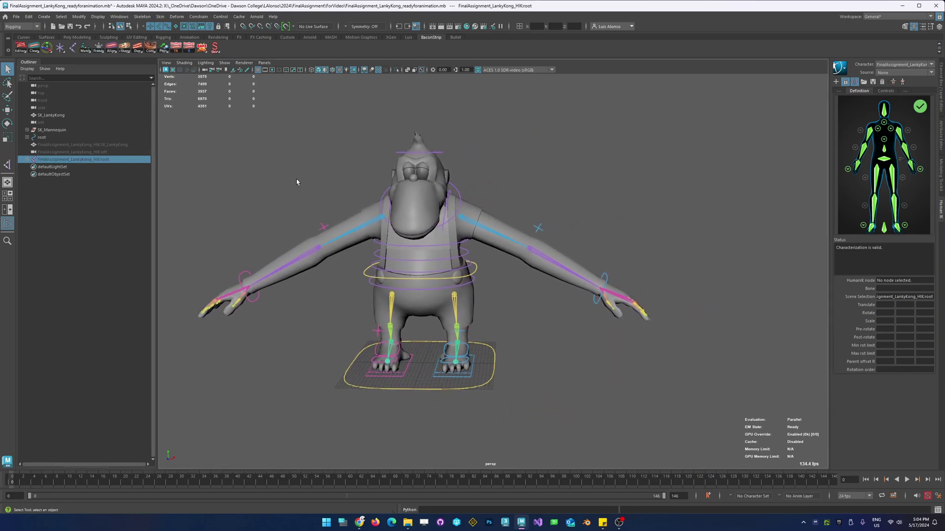
{"action": "left_click", "coordinate": [428, 199]}
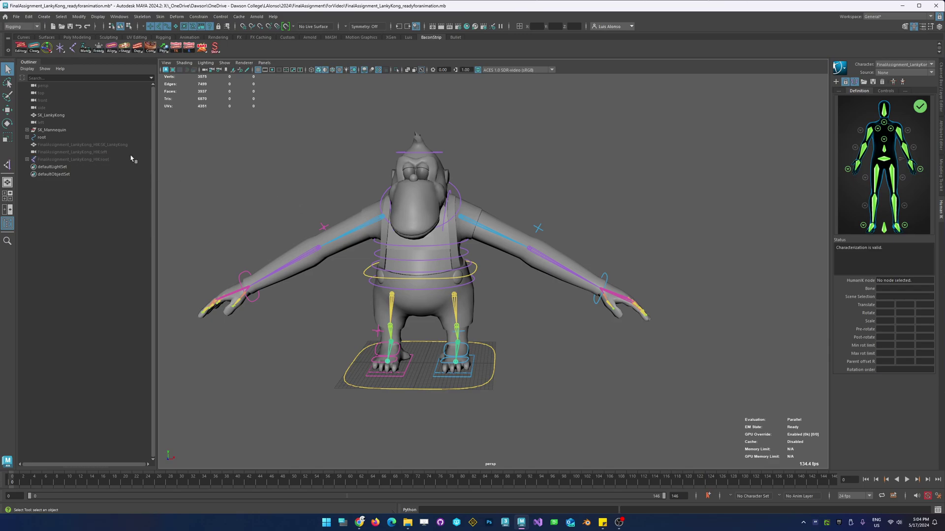
Import MocapSource_Dance.mb from the FinalAssignment ForVideo folder into the scene
{"action": "left_click", "coordinate": [16, 17]}
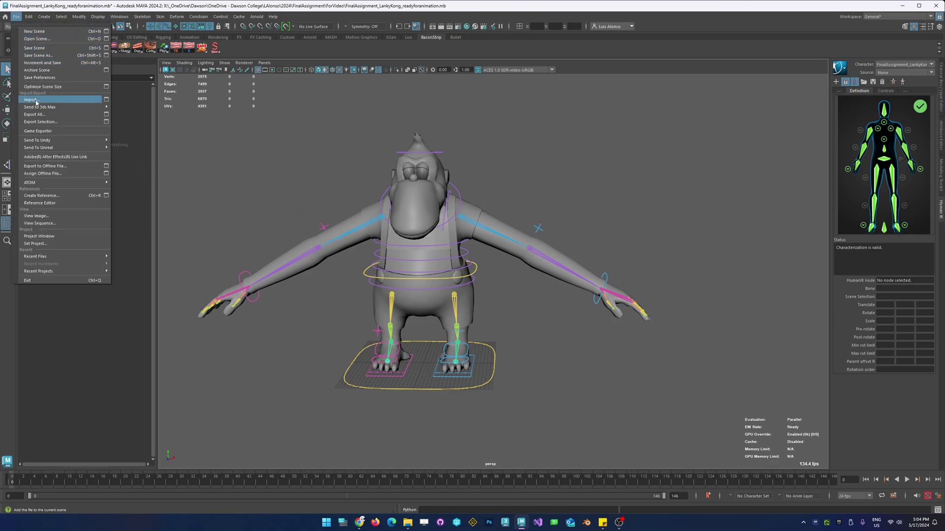
{"action": "left_click", "coordinate": [33, 99]}
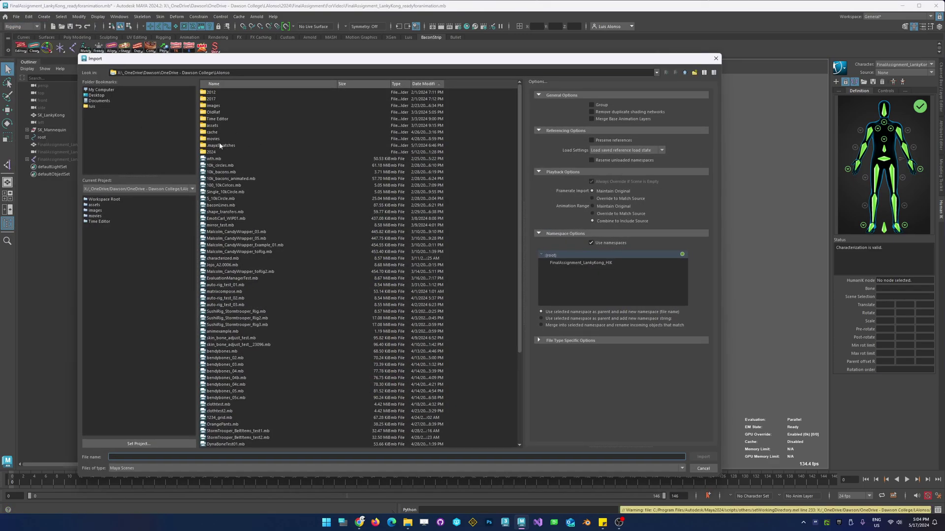
{"action": "double_click", "coordinate": [213, 152]}
{"action": "double_click", "coordinate": [217, 239]}
{"action": "double_click", "coordinate": [215, 106]}
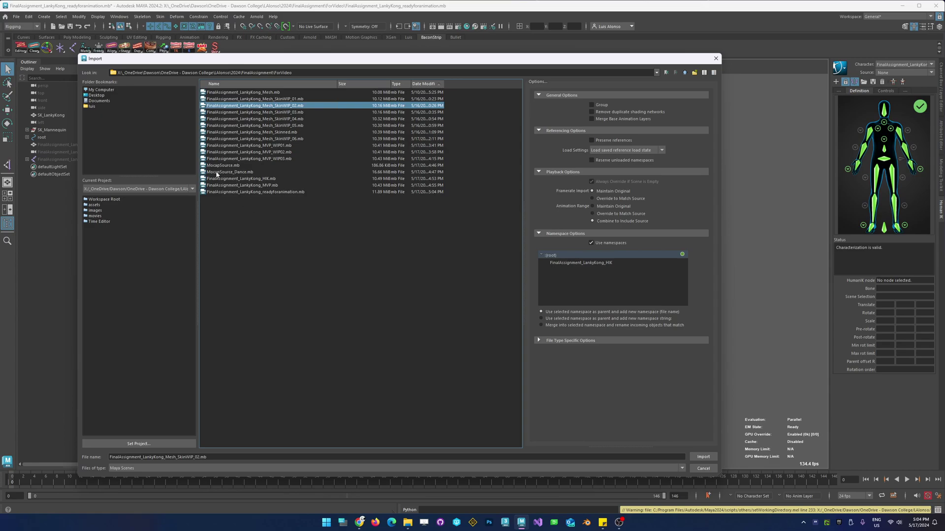
{"action": "left_click", "coordinate": [232, 173]}
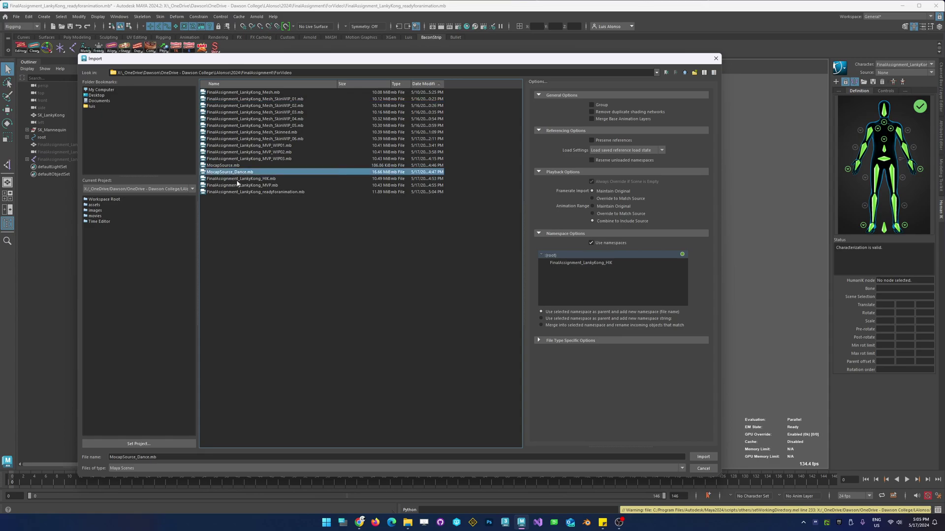
{"action": "left_click", "coordinate": [703, 457]}
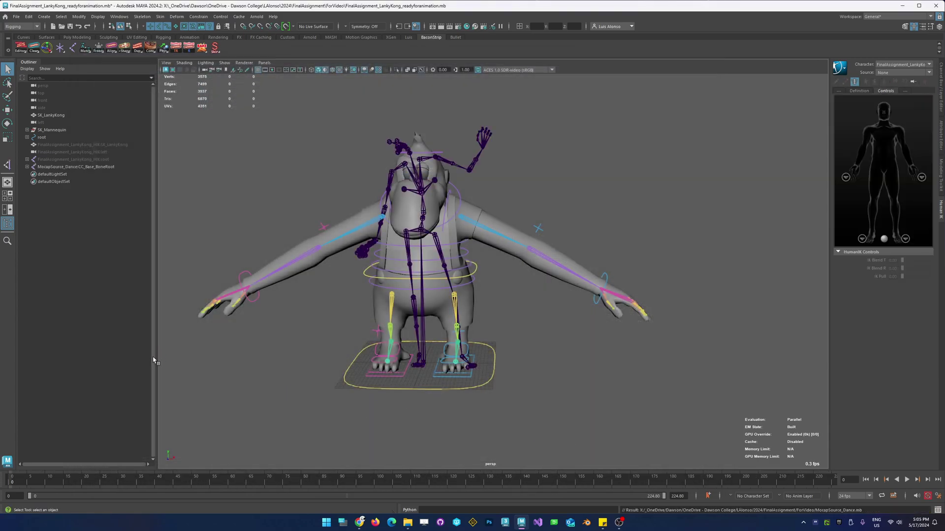
Hide the MocapSource_Dance:CC_Base_BoneRoot skeleton and show the FinalAssignment_LankyKong_HIK:SK_LankyKong mesh
{"action": "left_click", "coordinate": [98, 167]}
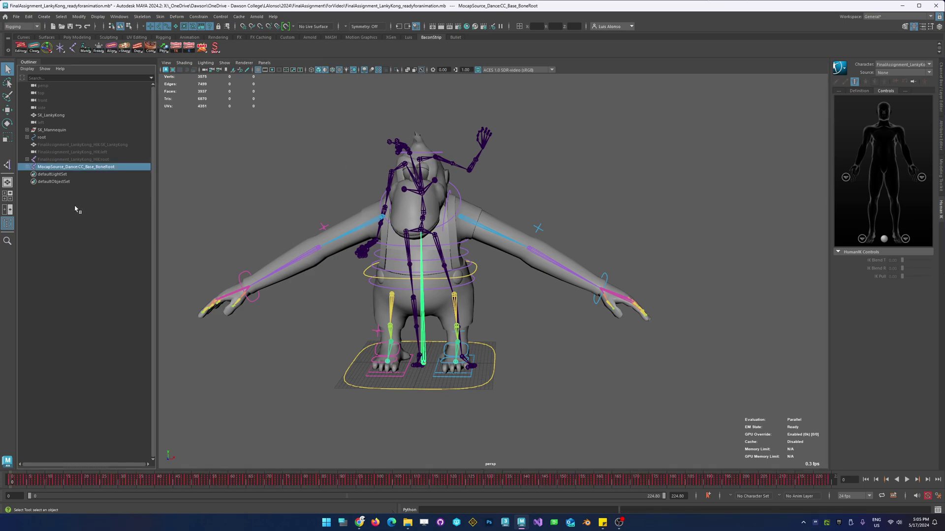
{"action": "key", "text": "h"}
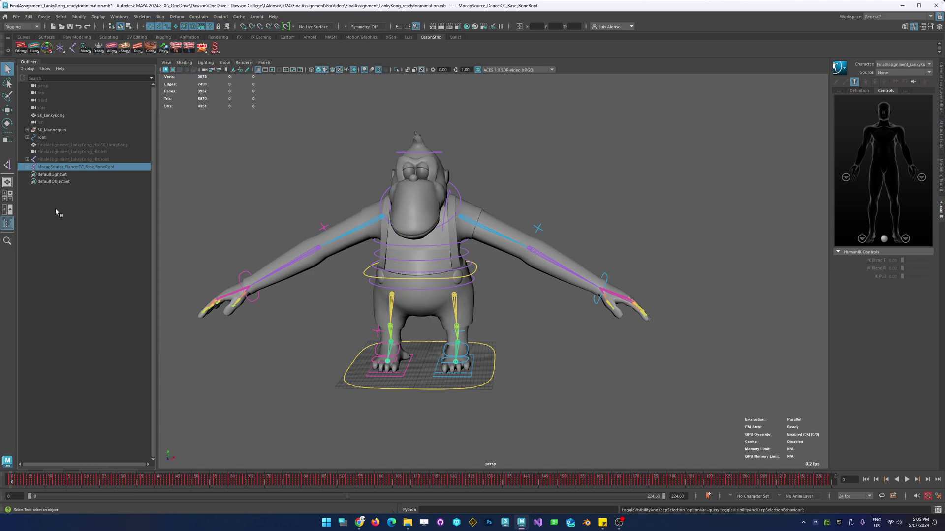
{"action": "left_click", "coordinate": [98, 144]}
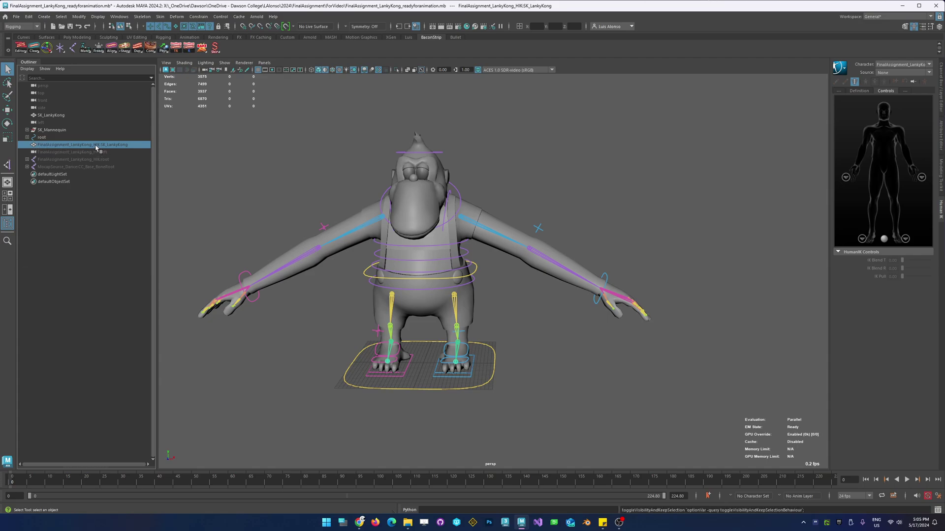
{"action": "key", "text": "h"}
{"action": "left_click", "coordinate": [226, 172]}
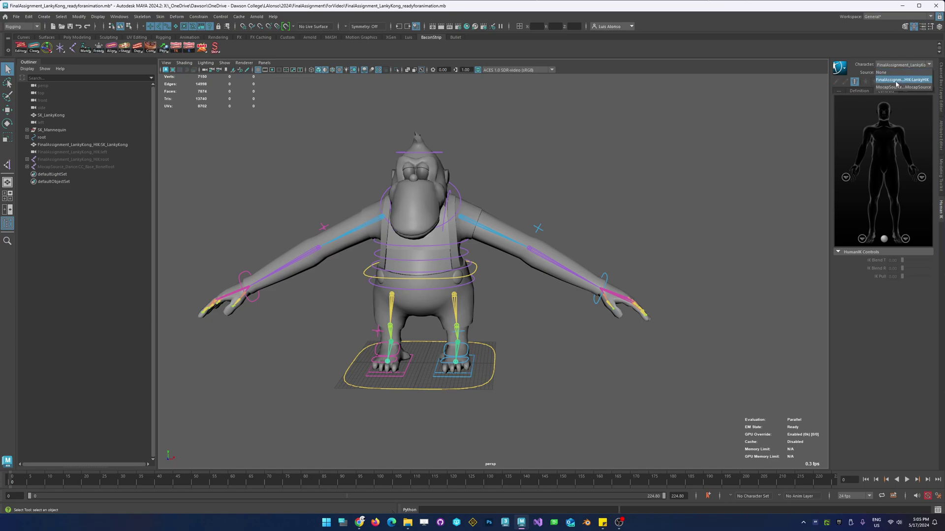
Set the LankyKong HumanIK character's source to MocapSource_Dance:MocapSource and play back the retargeted dance on its skeleton
{"action": "left_click", "coordinate": [897, 80]}
{"action": "left_click", "coordinate": [889, 73]}
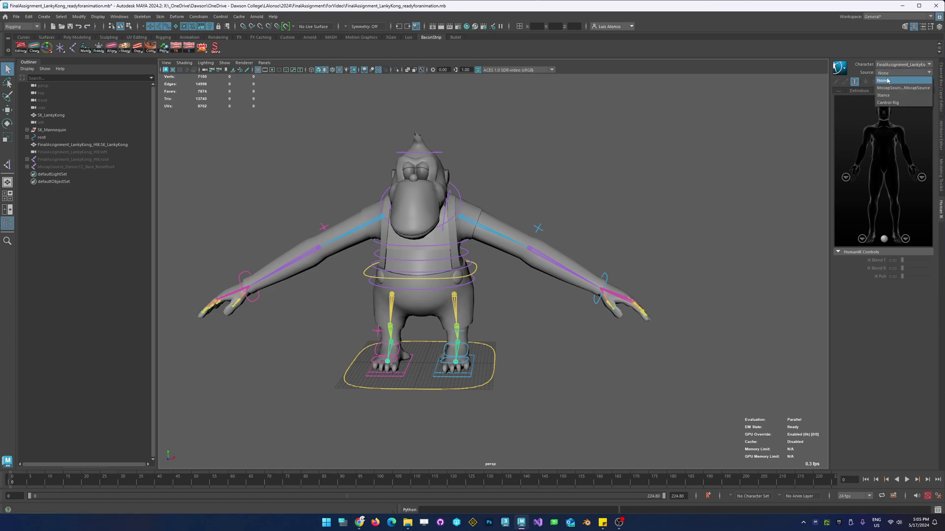
{"action": "left_click", "coordinate": [886, 88]}
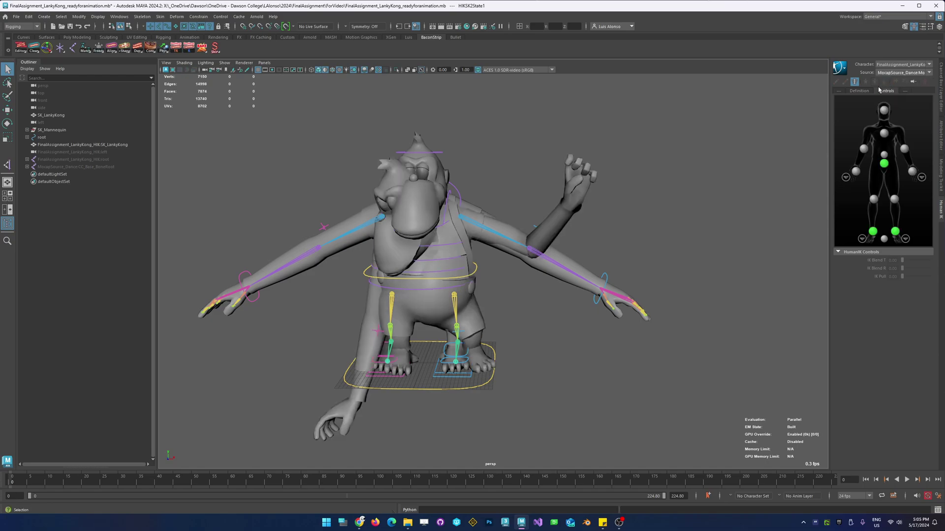
{"action": "key", "text": "alt+v"}
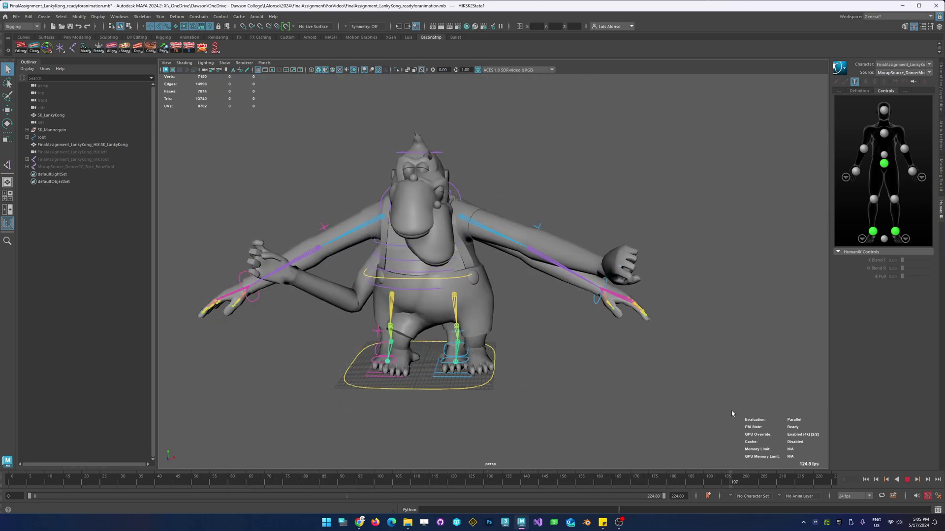
{"action": "key", "text": "Escape"}
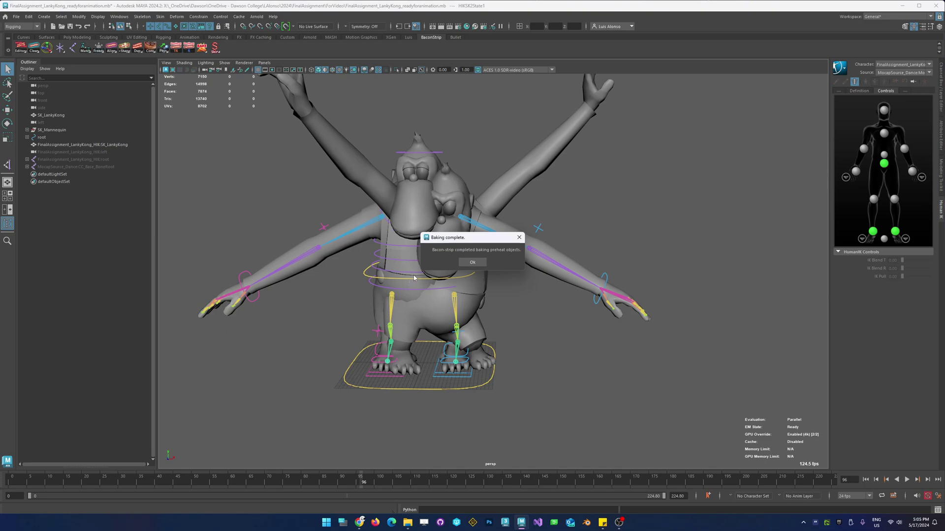
Bake the BaconStrip preheat objects onto the rig controls and hide the FinalAssignment_LankyKong_HIK:SK_LankyKong mesh
{"action": "left_click", "coordinate": [472, 264]}
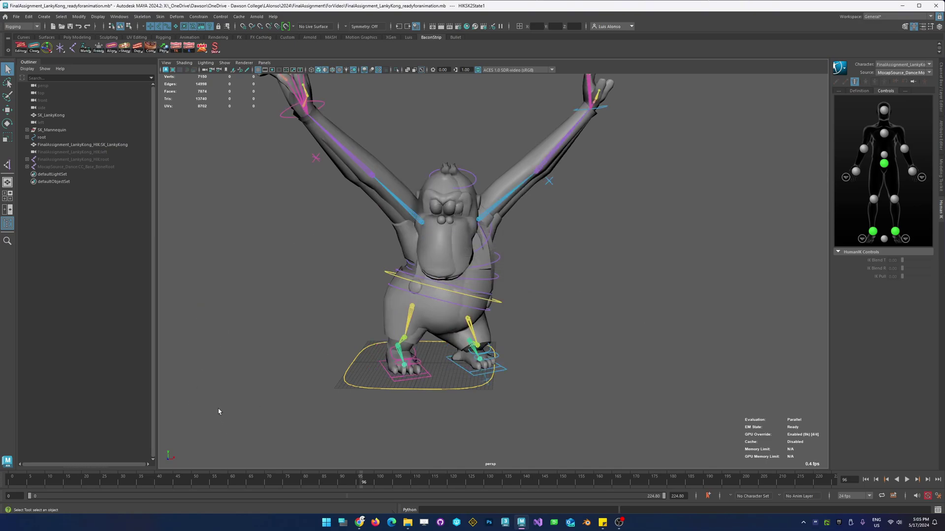
{"action": "left_click", "coordinate": [81, 145]}
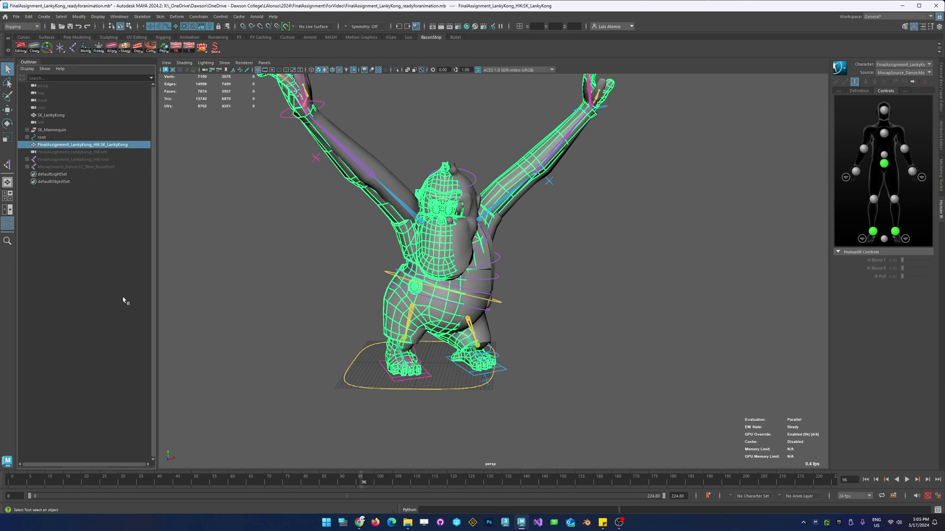
{"action": "key", "text": "h"}
{"action": "key", "text": "alt+v"}
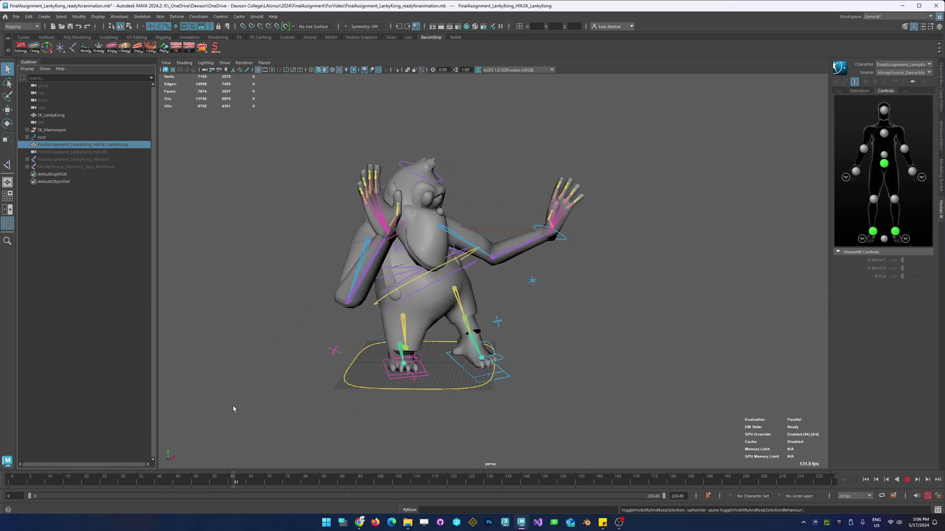
Hide the joints in the perspective view and turn off the default material so the character's textures are used
{"action": "left_click", "coordinate": [421, 70]}
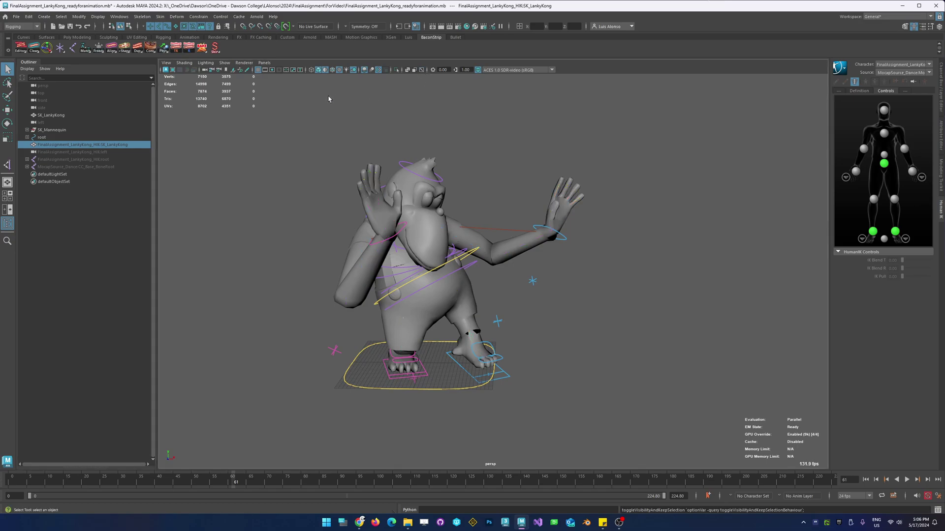
{"action": "left_click", "coordinate": [326, 69]}
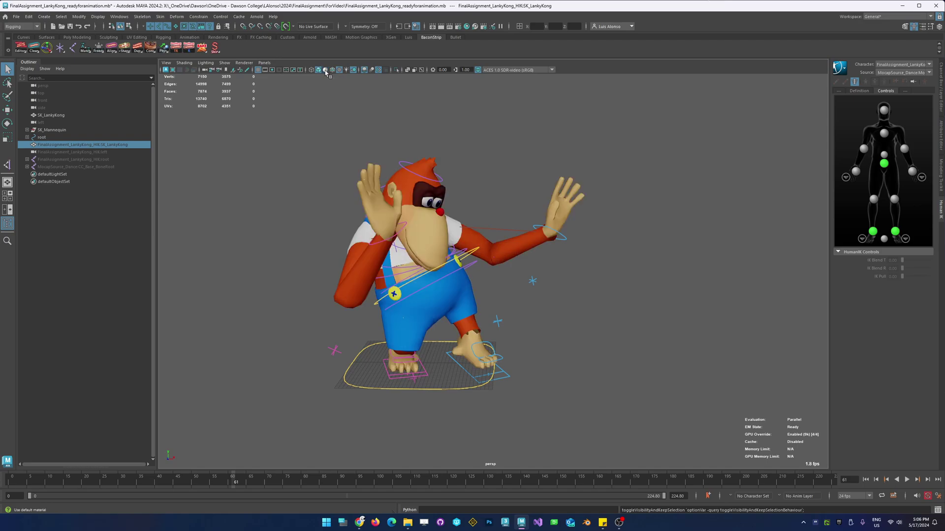
{"action": "left_click_drag", "start_coordinate": [558, 345], "coordinate": [502, 350], "text": "alt"}
{"action": "left_click", "coordinate": [589, 367]}
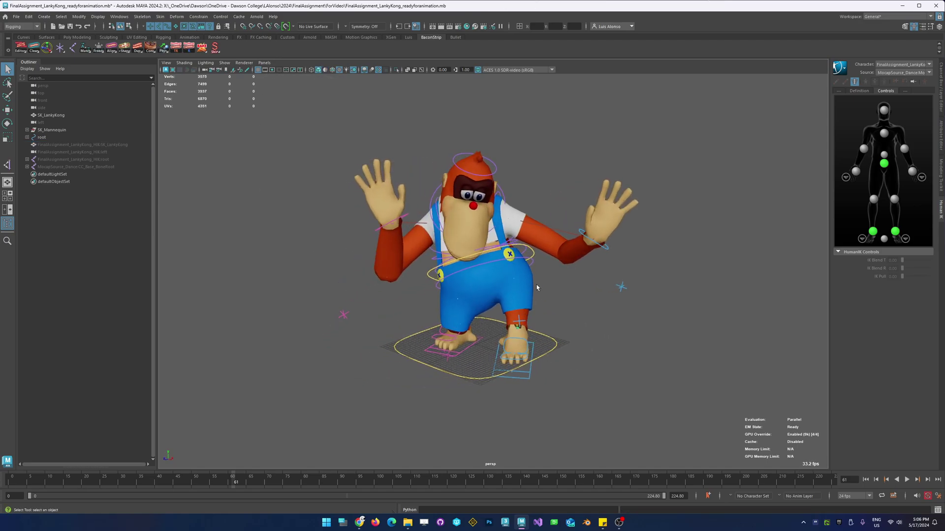
Select the left arm IK control c_arm_ik_l, play part of the dance and examine the control's keyed channels
{"action": "left_click", "coordinate": [608, 249]}
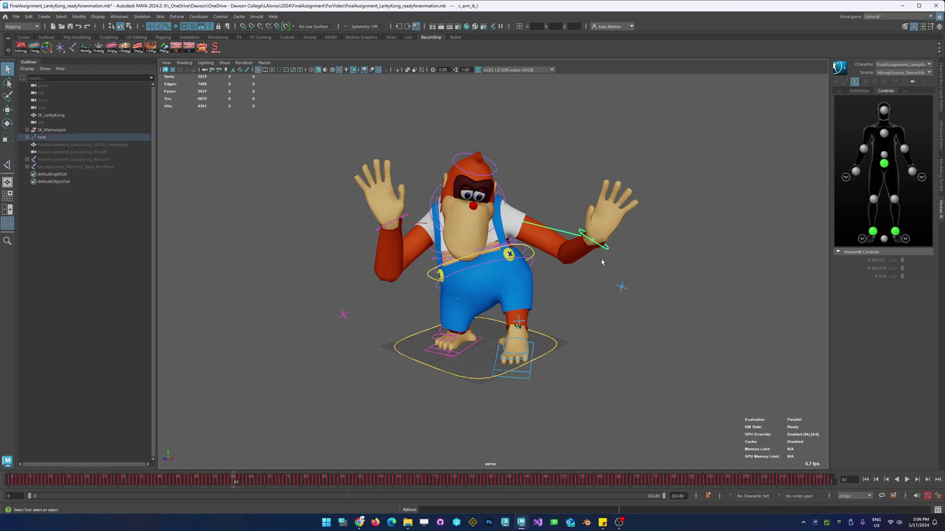
{"action": "key", "text": "w"}
{"action": "key", "text": "alt+v"}
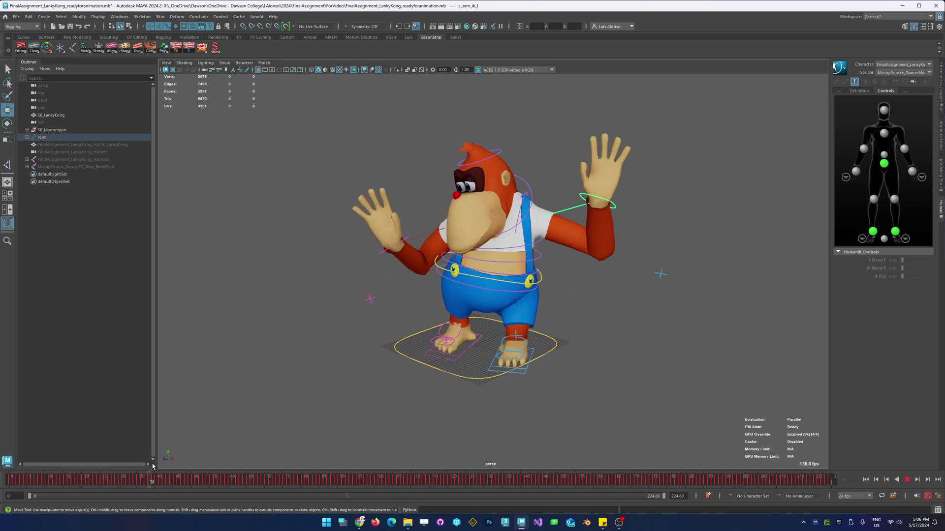
{"action": "key", "text": "alt+v"}
{"action": "left_click", "coordinate": [941, 92]}
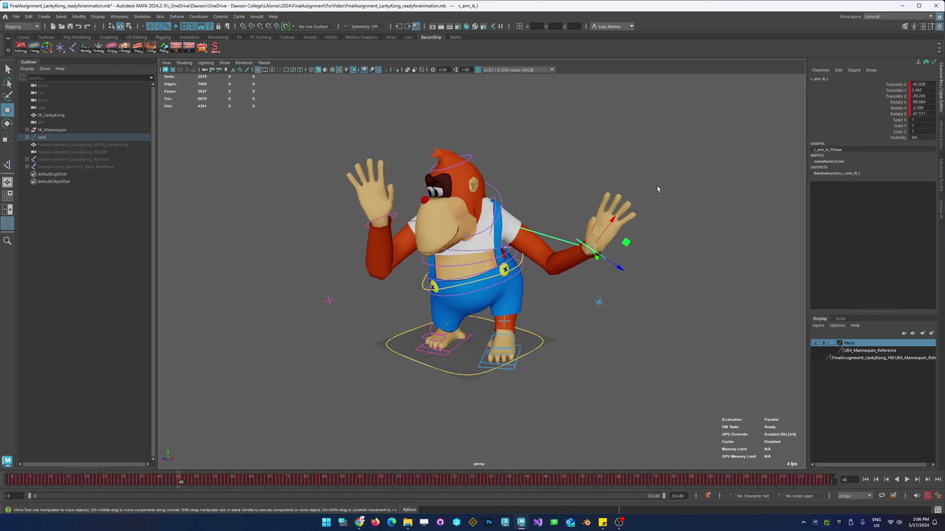
Try moving the left arm IK control away from its baked pose, undo the move and clear the selection
{"action": "left_click_drag", "start_coordinate": [609, 256], "coordinate": [603, 226]}
{"action": "key", "text": "ctrl+z"}
{"action": "left_click", "coordinate": [559, 353]}
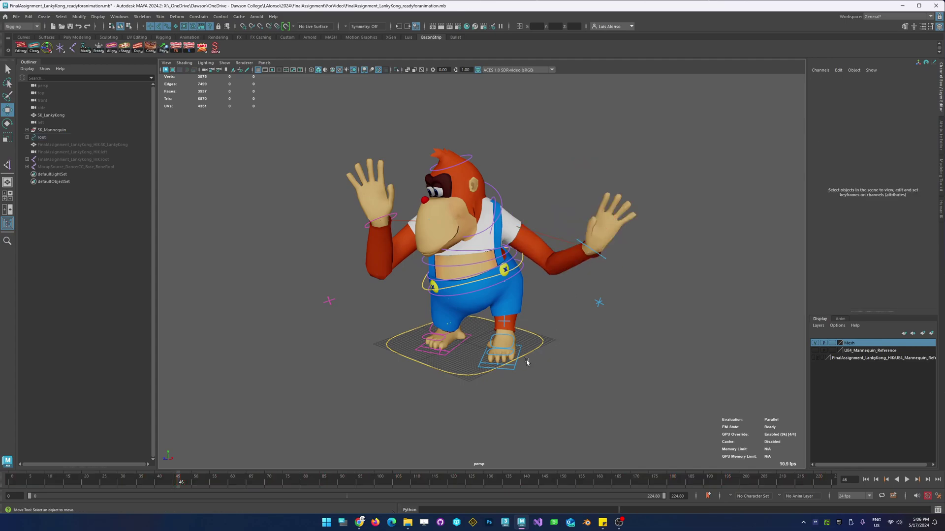
Try rotating the left foot's upper control c_upper_foot_l and undo the rotation
{"action": "left_click", "coordinate": [495, 345]}
{"action": "key", "text": "e"}
{"action": "left_click_drag", "start_coordinate": [497, 343], "coordinate": [524, 353]}
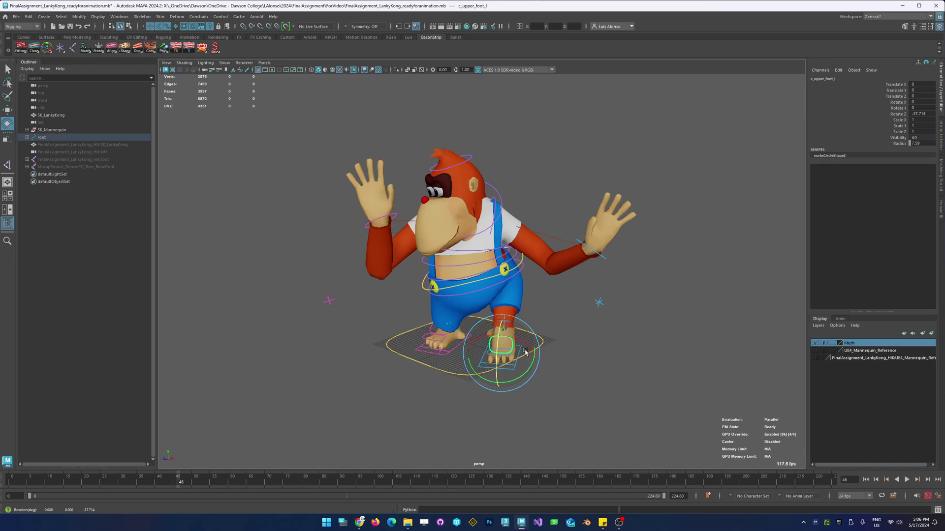
{"action": "right_click_drag", "start_coordinate": [459, 336], "coordinate": [580, 316], "text": "alt"}
{"action": "middle_click_drag", "start_coordinate": [575, 320], "coordinate": [556, 221], "text": "alt"}
{"action": "left_click_drag", "start_coordinate": [526, 232], "coordinate": [446, 213], "text": "alt"}
{"action": "key", "text": "ctrl+z"}
Select c_lower_foot_l and the neighbouring left foot controls, try a rotation on the foot and undo it
{"action": "middle_click_drag", "start_coordinate": [563, 260], "coordinate": [425, 234], "text": "alt"}
{"action": "left_click", "coordinate": [388, 270]}
{"action": "left_click", "coordinate": [444, 299]}
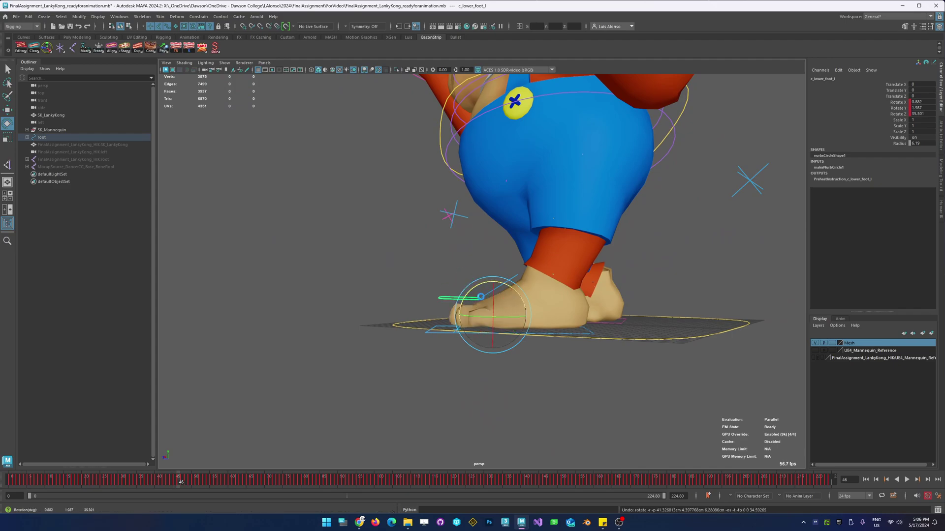
{"action": "left_click_drag", "start_coordinate": [467, 296], "coordinate": [443, 295], "text": "alt"}
{"action": "left_click", "coordinate": [489, 310]}
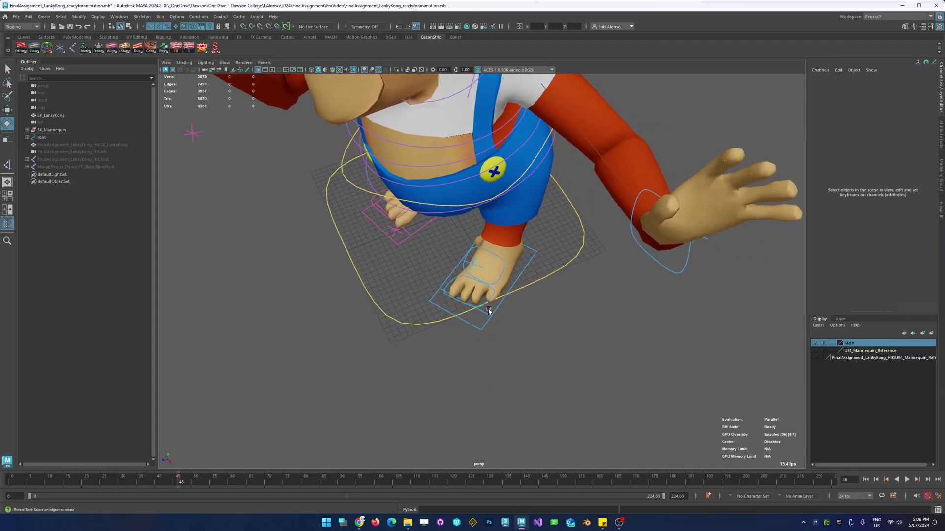
{"action": "left_click", "coordinate": [462, 301]}
{"action": "left_click", "coordinate": [488, 357]}
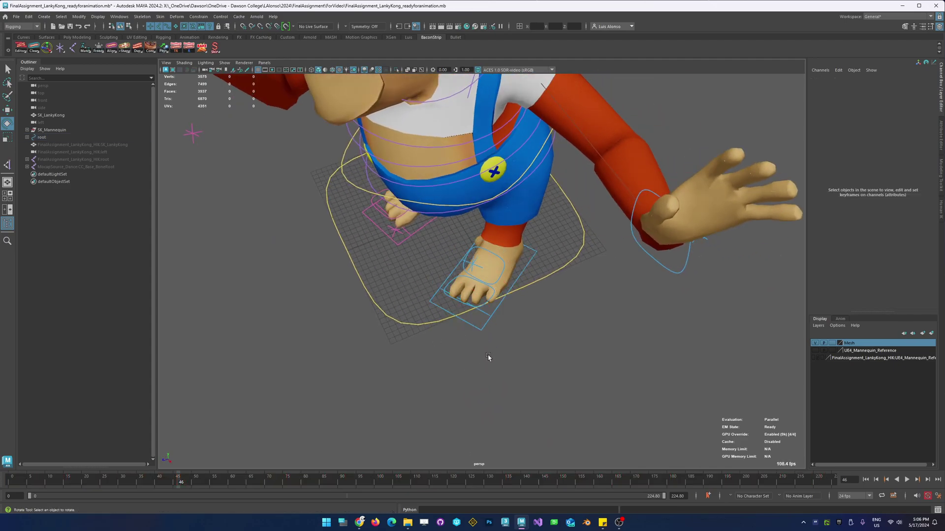
{"action": "left_click", "coordinate": [484, 314]}
{"action": "left_click_drag", "start_coordinate": [458, 292], "coordinate": [472, 266]}
{"action": "key", "text": "ctrl+z"}
{"action": "key", "text": "ctrl+z"}
Select the c_com control and play the baked dance on the textured rig, reviewing the body motion from several angles
{"action": "left_click", "coordinate": [474, 214]}
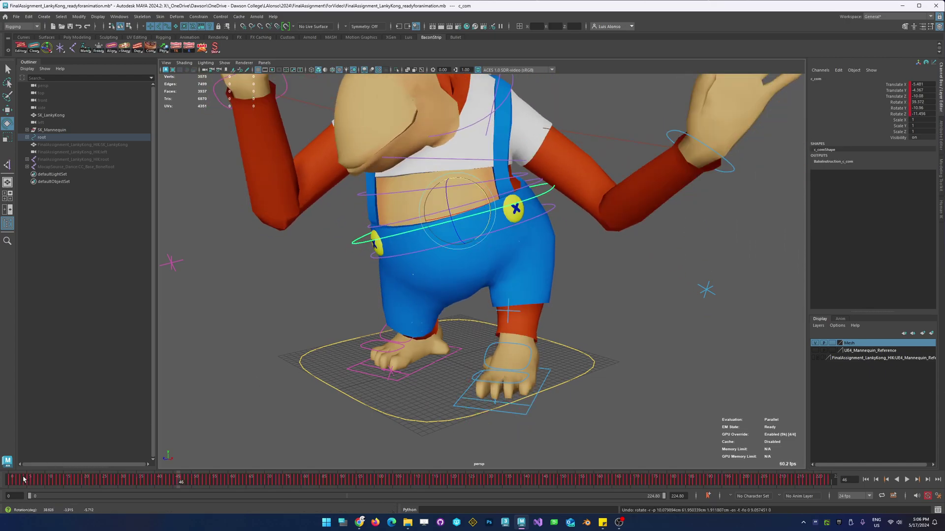
{"action": "key", "text": "alt+v"}
{"action": "key", "text": "alt+v"}
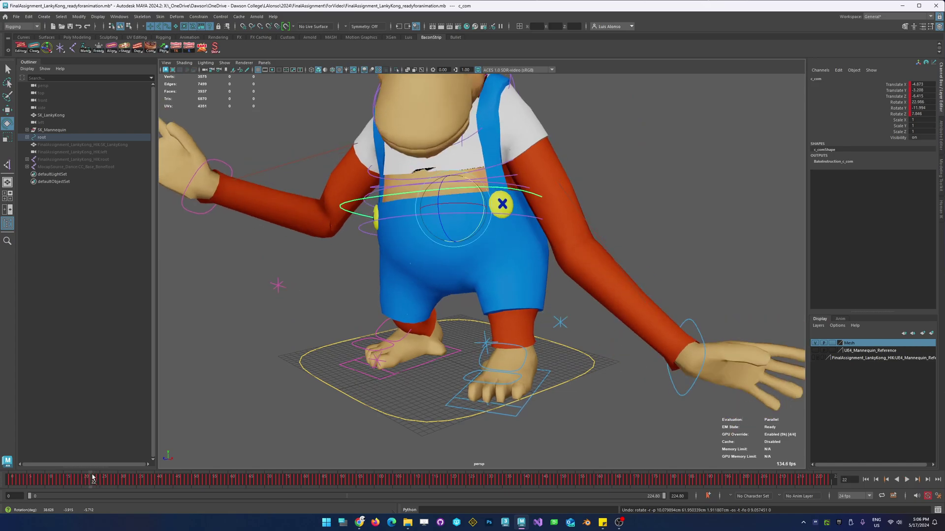
{"action": "key", "text": "alt+v"}
{"action": "left_click", "coordinate": [908, 478]}
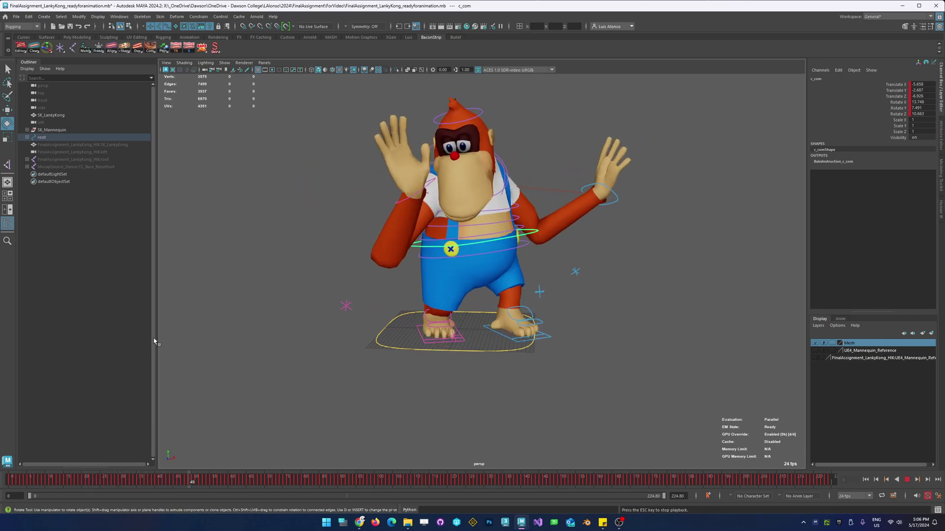
{"action": "mouse_move", "coordinate": [287, 318]}
{"action": "left_mouse_down", "text": "alt"}
{"action": "mouse_move", "coordinate": [277, 303]}
{"action": "mouse_move", "coordinate": [291, 308]}
{"action": "left_mouse_up", "text": "alt"}
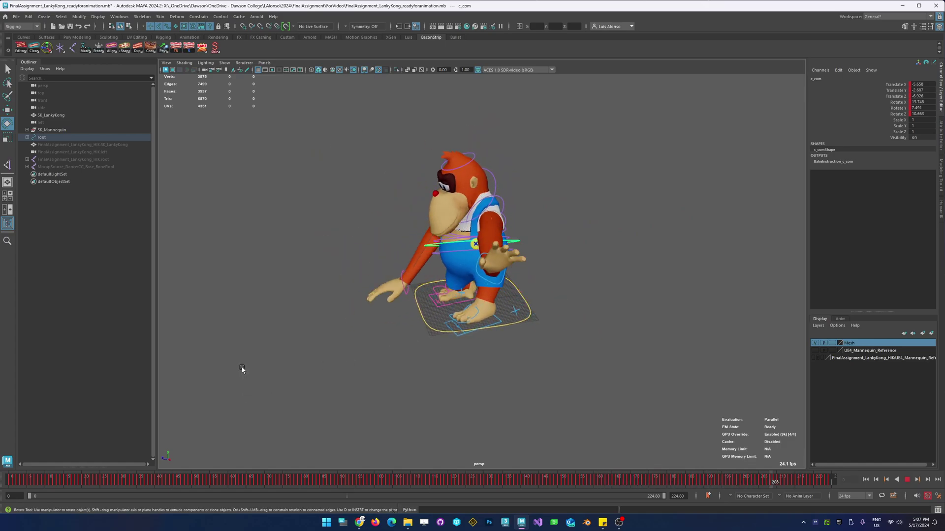
{"action": "left_click_drag", "start_coordinate": [353, 356], "coordinate": [319, 357], "text": "alt"}
{"action": "scroll", "coordinate": [500, 276], "scroll_direction": "up", "scroll_amount": 6}
{"action": "scroll", "coordinate": [506, 239], "scroll_direction": "down", "scroll_amount": 8}
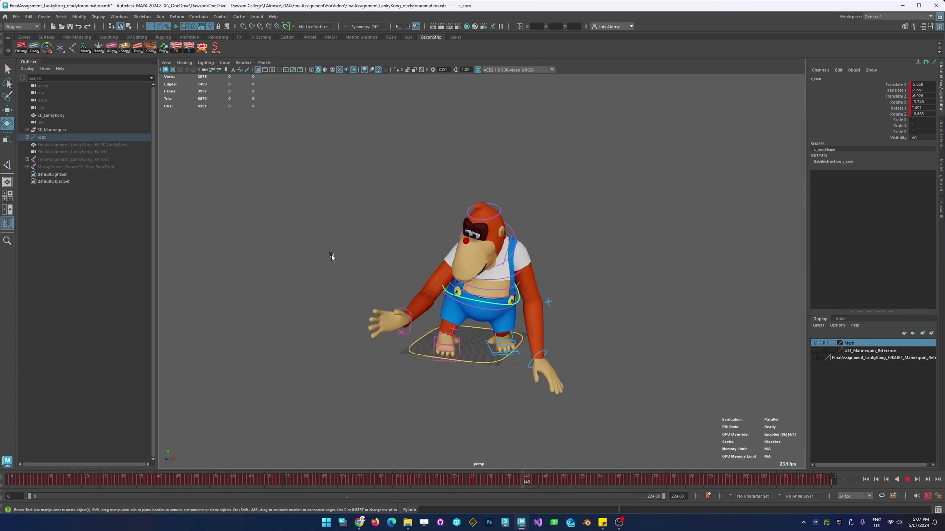
{"action": "left_click", "coordinate": [907, 479]}
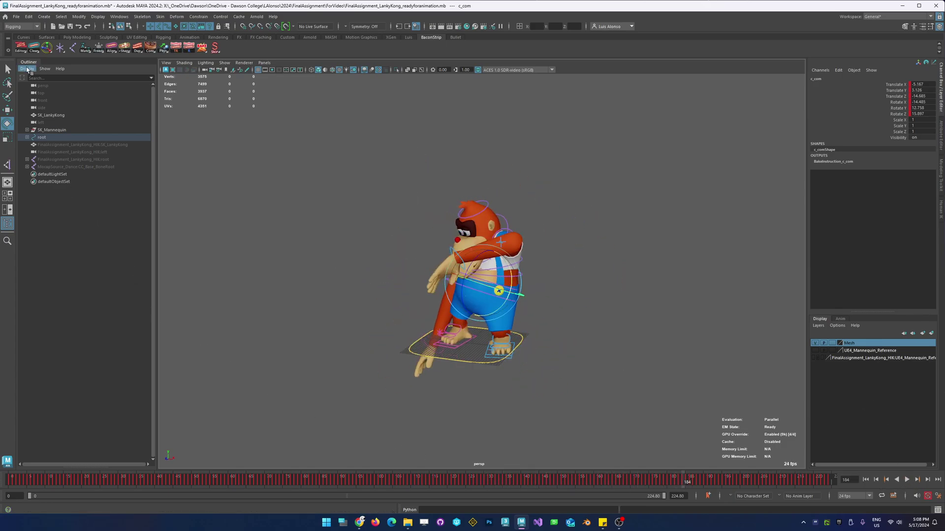
Turn off DAG Objects Only in the Outliner and filter its list by "instr"
{"action": "left_click", "coordinate": [28, 69]}
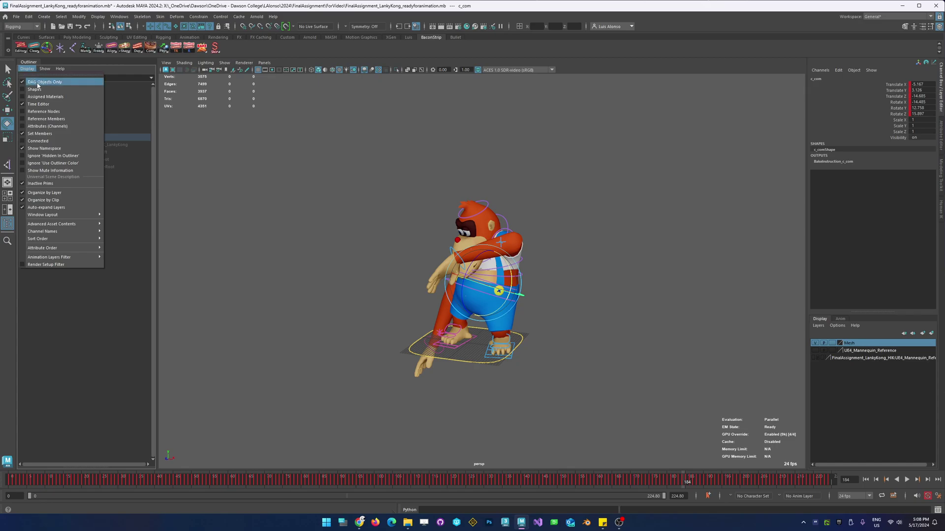
{"action": "left_click", "coordinate": [27, 83]}
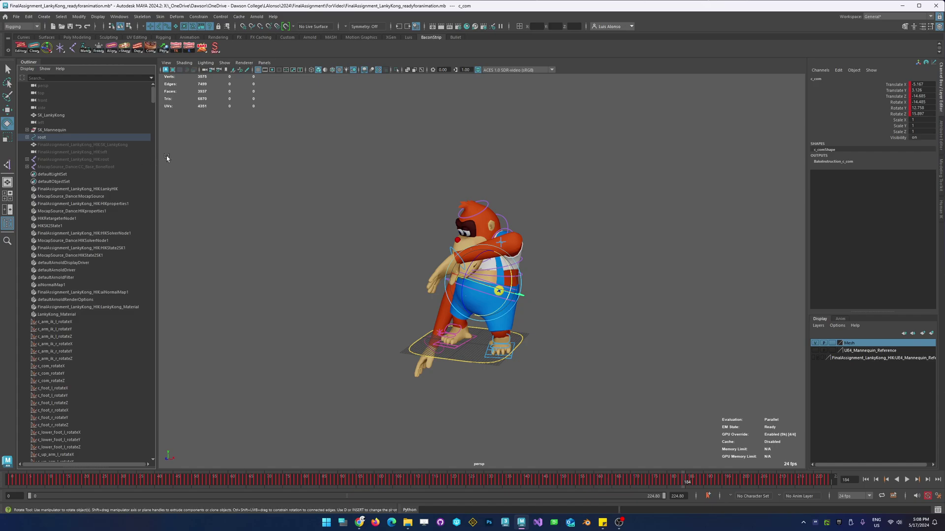
{"action": "left_click", "coordinate": [90, 78]}
{"action": "type", "text": "instr"}
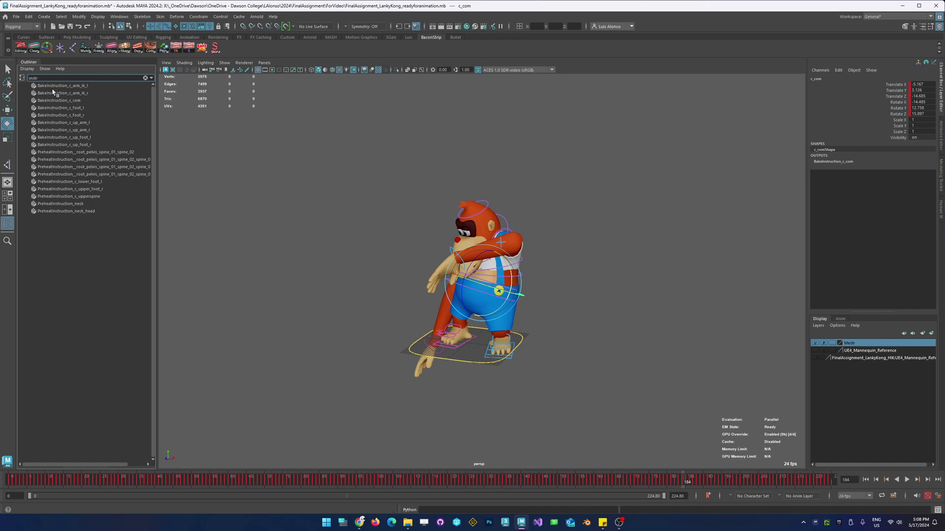
Examine the BakeInstruction nodes of the arm IK, c_com and foot controls one by one
{"action": "left_click", "coordinate": [52, 147]}
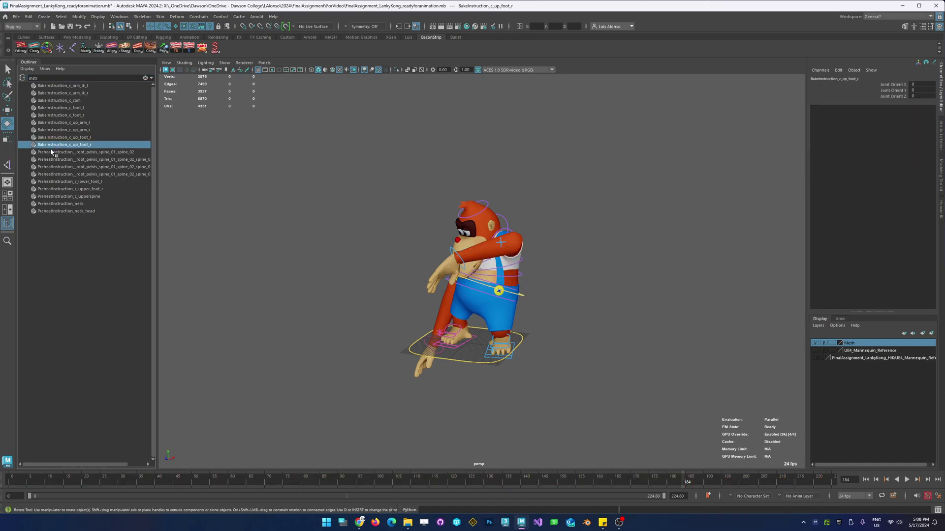
{"action": "left_click", "coordinate": [54, 88]}
{"action": "left_click", "coordinate": [54, 93]}
{"action": "left_click", "coordinate": [53, 101]}
{"action": "left_click", "coordinate": [54, 115]}
{"action": "left_click", "coordinate": [56, 108]}
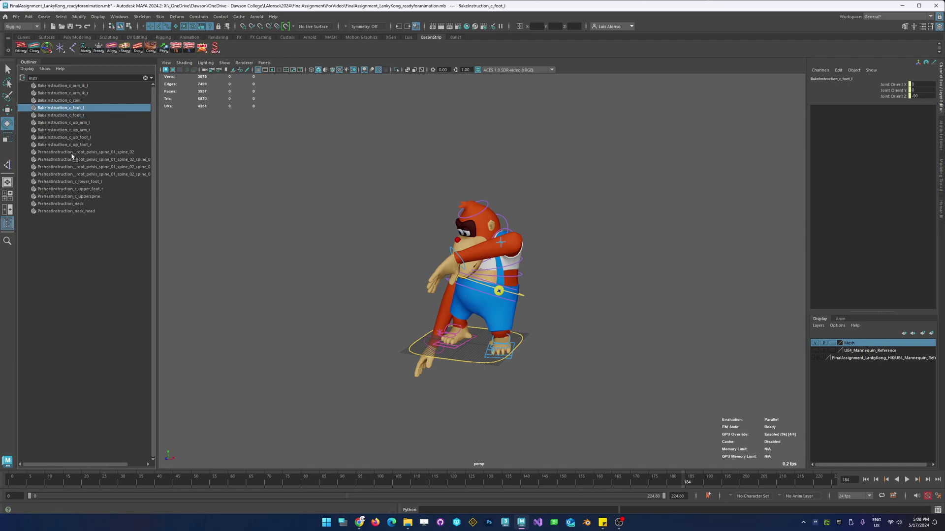
{"action": "left_click", "coordinate": [89, 87]}
{"action": "left_click", "coordinate": [89, 94]}
{"action": "left_click", "coordinate": [86, 102]}
{"action": "left_click", "coordinate": [84, 109]}
Open the Node Editor, add the BakeInstruction_c_foot_l node to the graph and clear the whole graph
{"action": "left_click", "coordinate": [22, 48]}
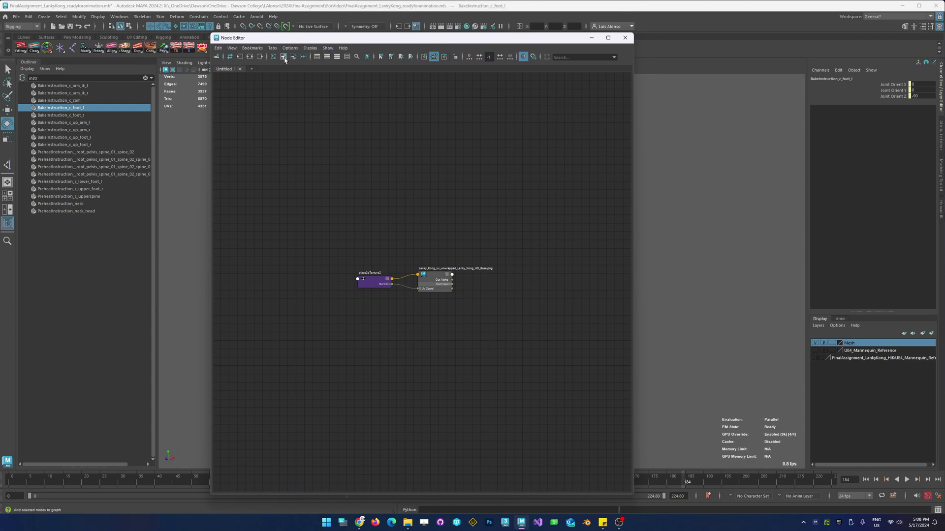
{"action": "left_click", "coordinate": [284, 58]}
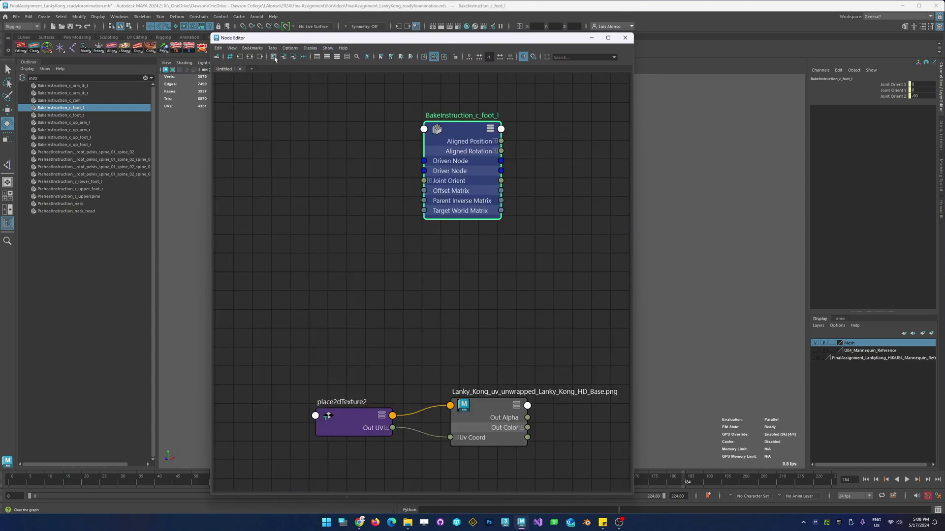
{"action": "left_click", "coordinate": [274, 58]}
Add the BakeInstruction_c_up_arm_l node to the empty Node Editor graph, reposition it and widen it
{"action": "left_click", "coordinate": [77, 116]}
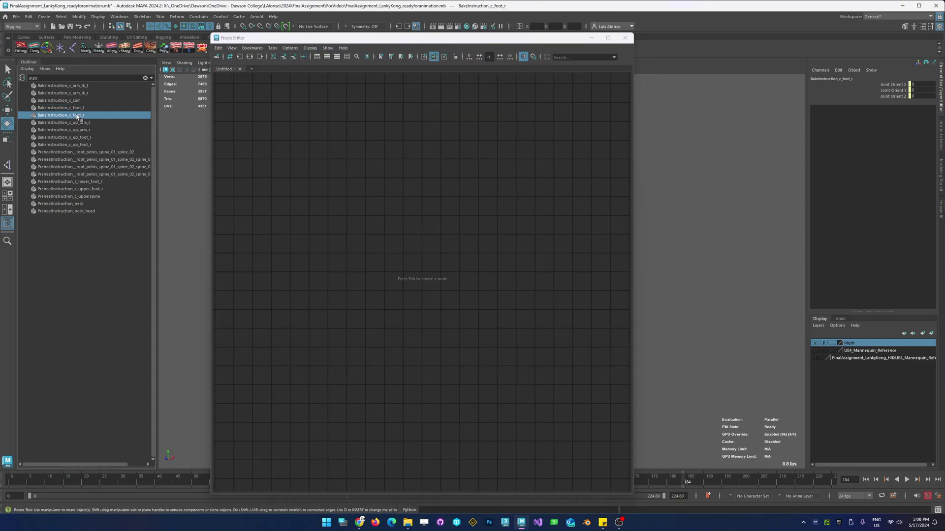
{"action": "left_click", "coordinate": [84, 123]}
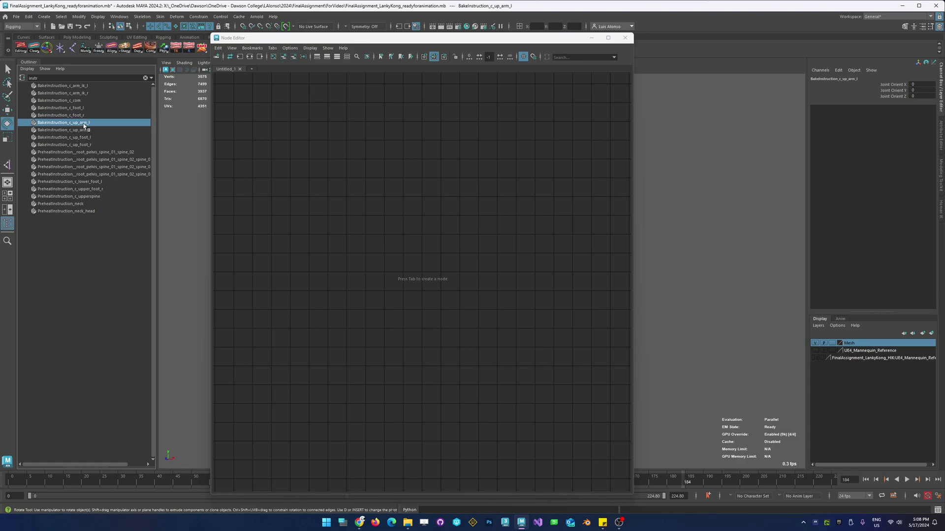
{"action": "left_click", "coordinate": [284, 57]}
{"action": "left_click_drag", "start_coordinate": [414, 242], "coordinate": [421, 184]}
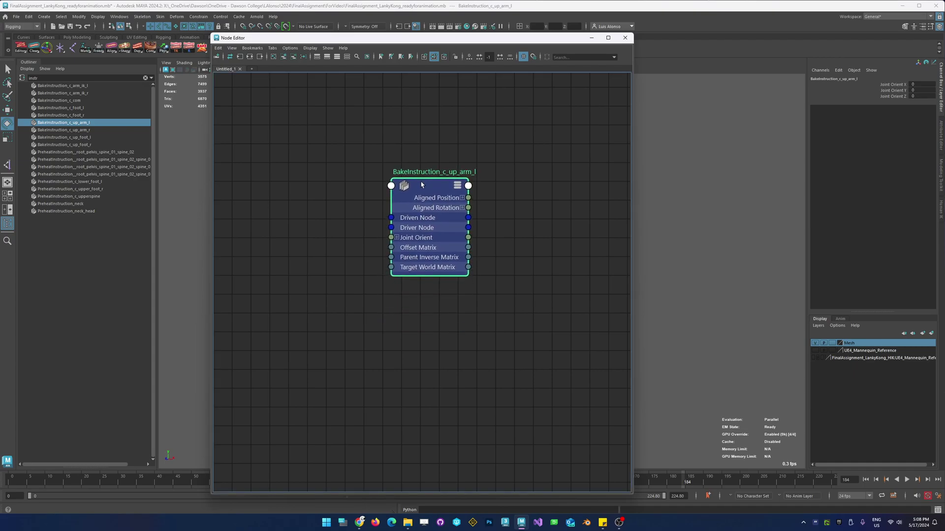
{"action": "left_click_drag", "start_coordinate": [468, 275], "coordinate": [523, 275]}
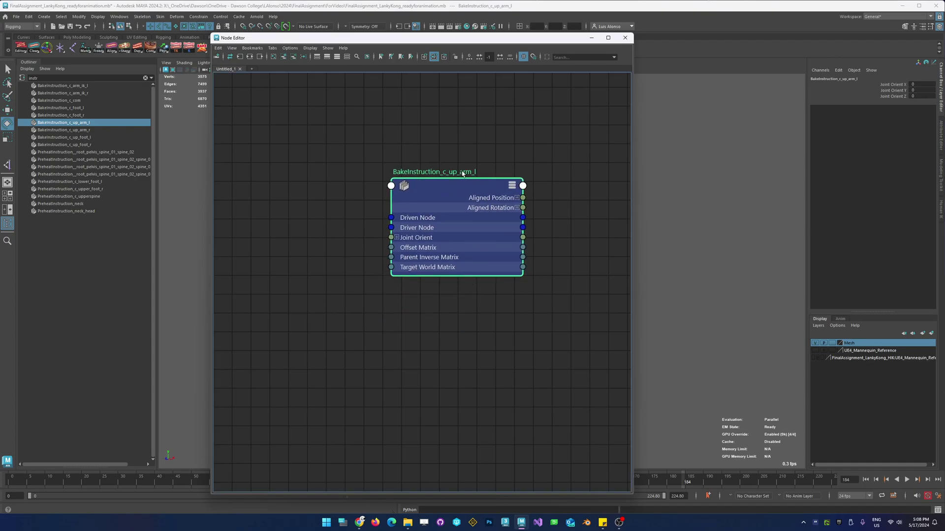
Graph the input connections of BakeInstruction_c_up_arm_l and move the c_up_arm_l node farther above the lowerarm_l node
{"action": "left_click", "coordinate": [240, 57]}
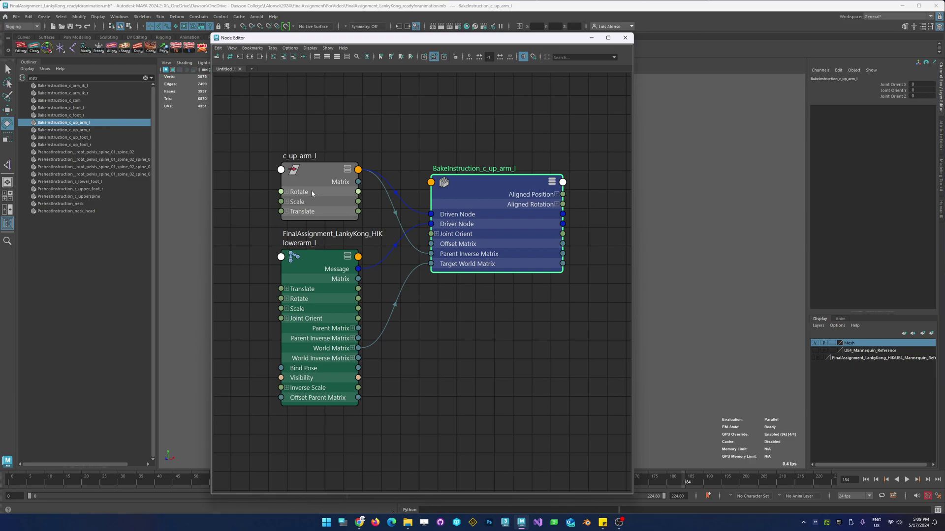
{"action": "left_click", "coordinate": [334, 159]}
{"action": "left_click_drag", "start_coordinate": [335, 169], "coordinate": [335, 139]}
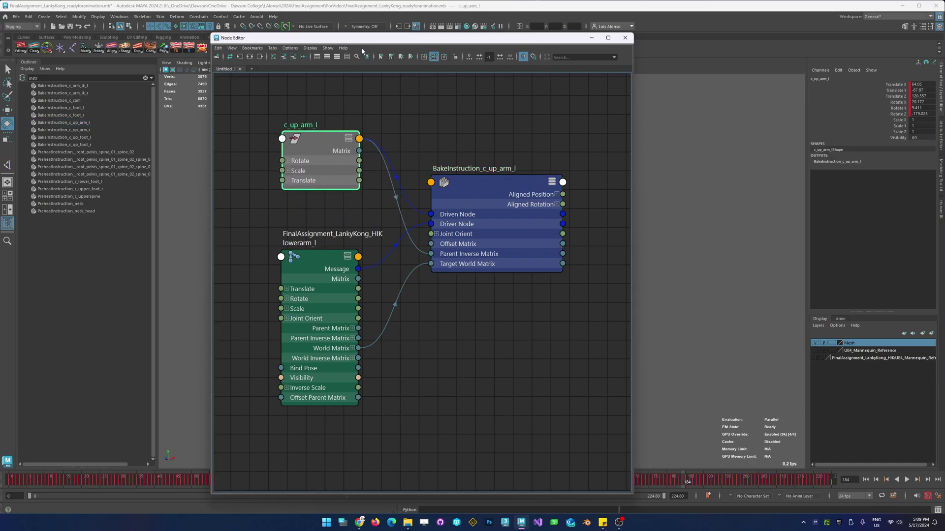
Move the Node Editor aside and examine the c_up_arm_l control, the lowerarm_l joint and their links to BakeInstruction_c_up_arm_l alongside the character
{"action": "left_click_drag", "start_coordinate": [376, 41], "coordinate": [695, 45]}
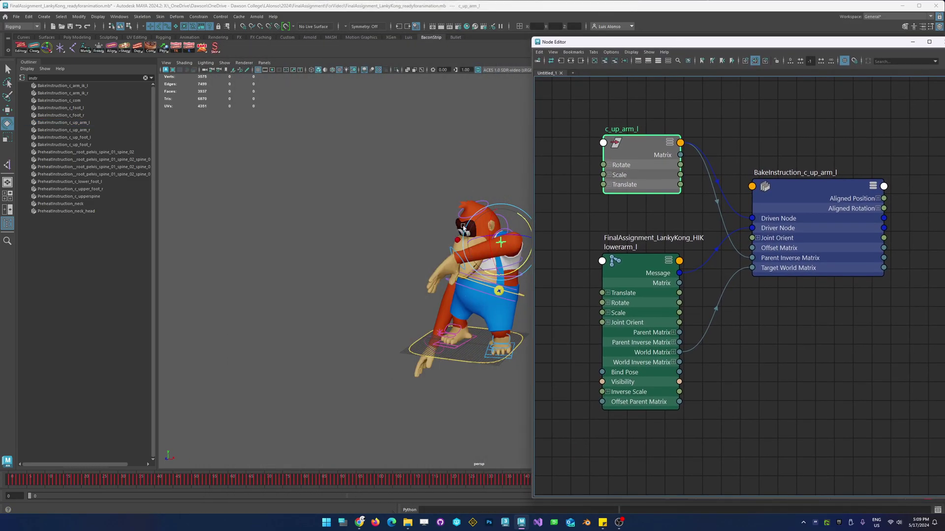
{"action": "left_click_drag", "start_coordinate": [285, 212], "coordinate": [356, 217], "text": "alt"}
{"action": "middle_click_drag", "start_coordinate": [428, 246], "coordinate": [276, 216], "text": "alt"}
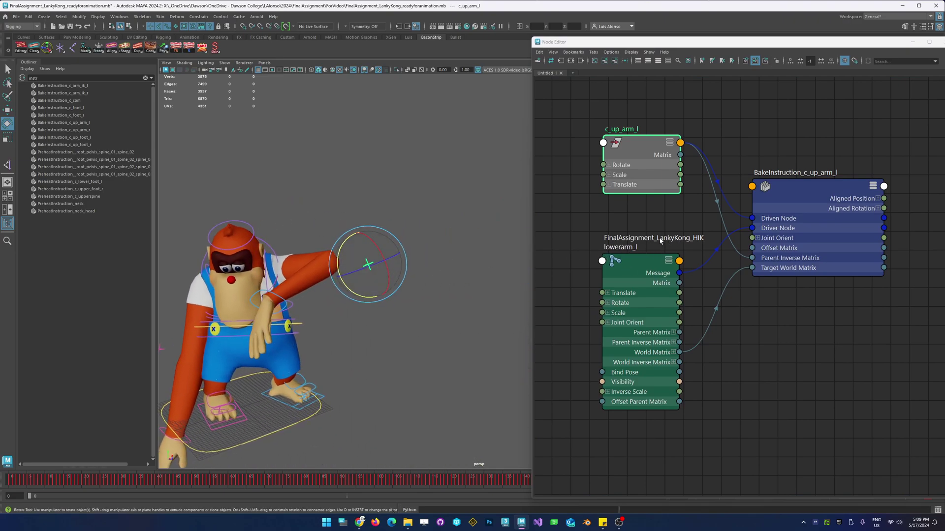
{"action": "left_click", "coordinate": [644, 274]}
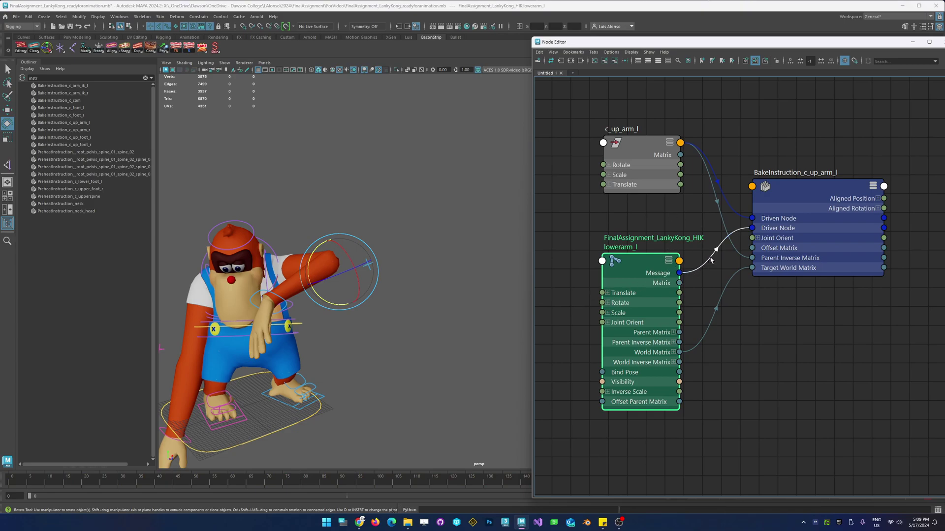
{"action": "left_click_drag", "start_coordinate": [673, 262], "coordinate": [684, 256]}
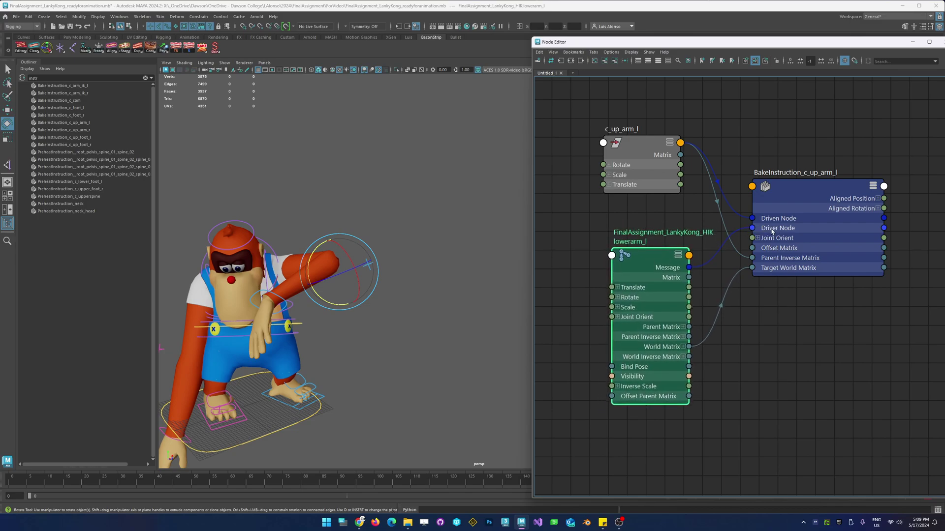
{"action": "left_click_drag", "start_coordinate": [616, 154], "coordinate": [623, 149]}
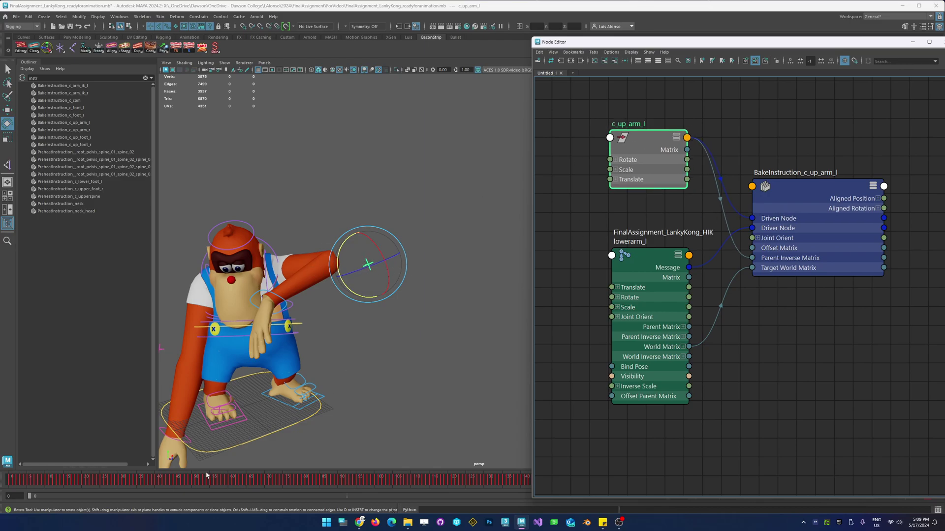
{"action": "left_click_drag", "start_coordinate": [803, 195], "coordinate": [784, 199]}
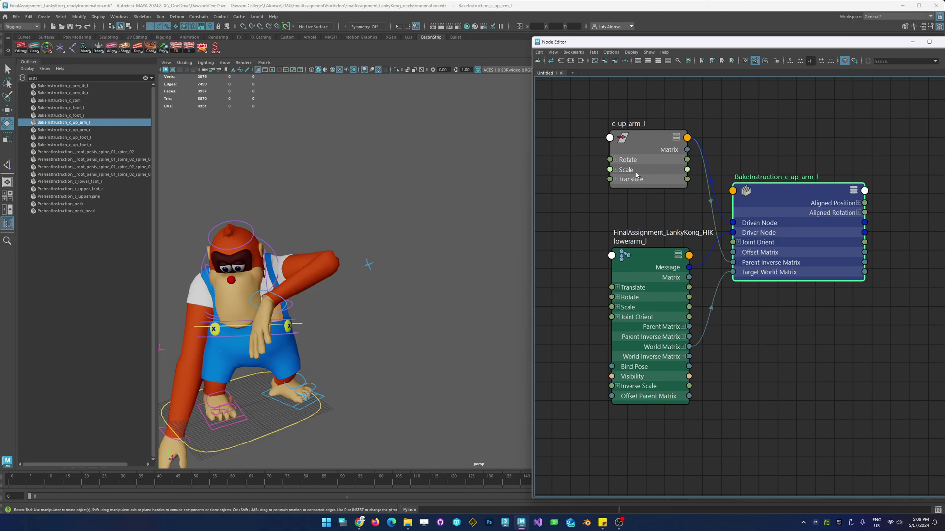
Close the Node Editor and clear the Outliner's "instr" filter
{"action": "left_click_drag", "start_coordinate": [675, 45], "coordinate": [556, 44]}
{"action": "left_click", "coordinate": [826, 40]}
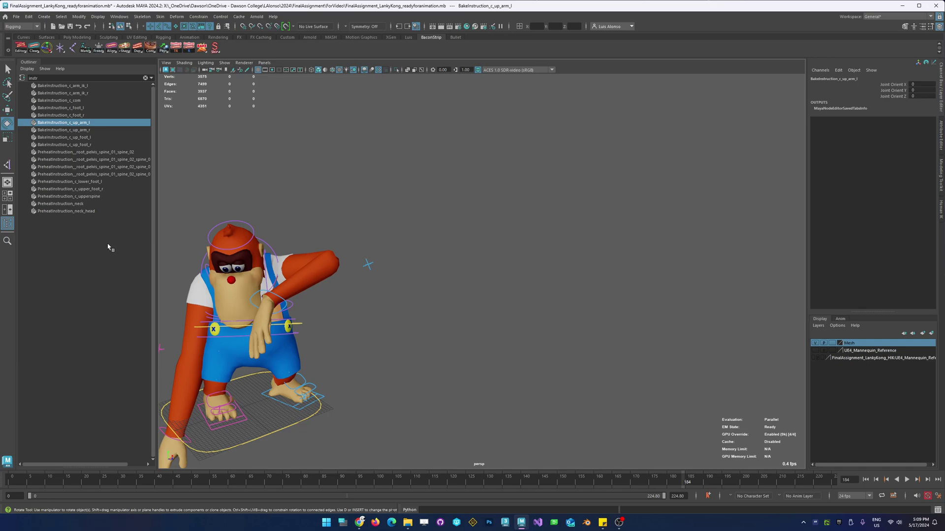
{"action": "left_click_drag", "start_coordinate": [487, 296], "coordinate": [403, 317], "text": "alt"}
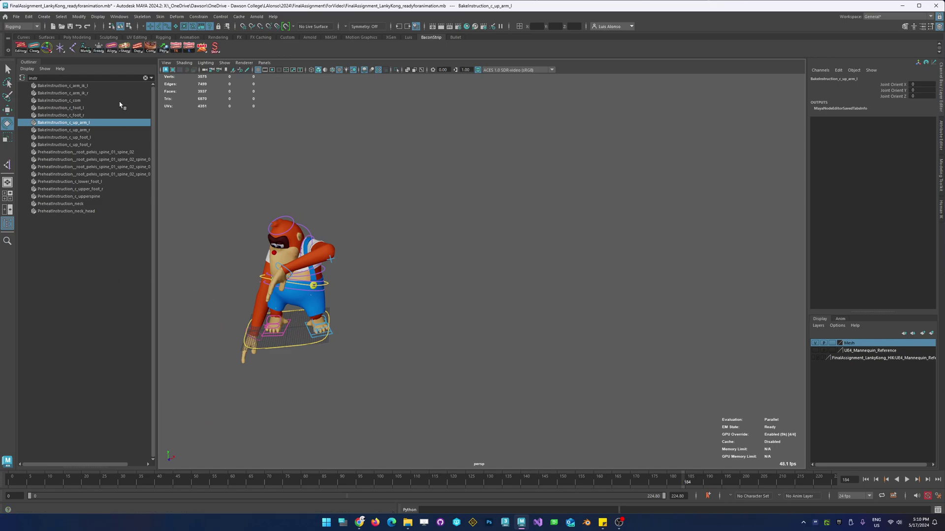
{"action": "left_click", "coordinate": [145, 78]}
Play back the baked dance on the character, stop at frame 82 and inspect the raised-arm pose up close
{"action": "right_click_drag", "start_coordinate": [208, 259], "coordinate": [331, 241], "text": "alt"}
{"action": "left_click_drag", "start_coordinate": [331, 241], "coordinate": [339, 247], "text": "alt"}
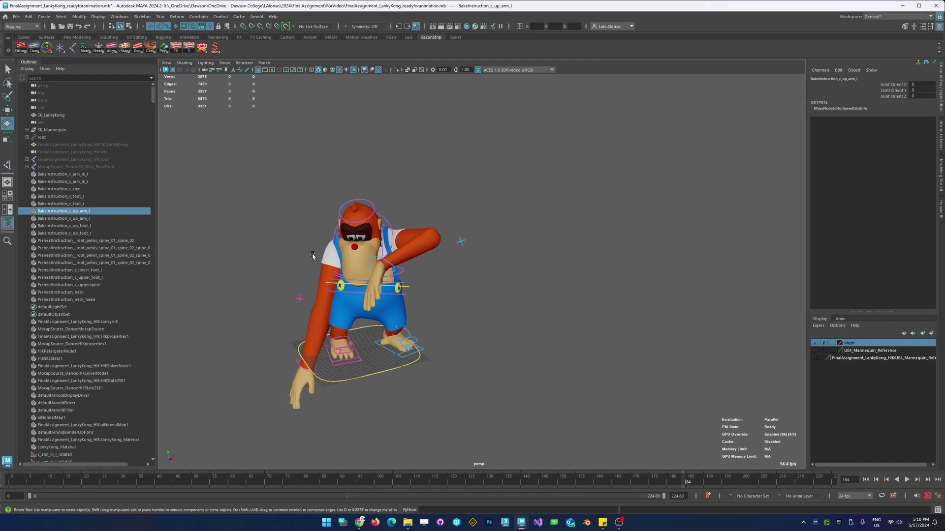
{"action": "right_click_drag", "start_coordinate": [339, 247], "coordinate": [374, 244], "text": "alt"}
{"action": "key", "text": "alt+v"}
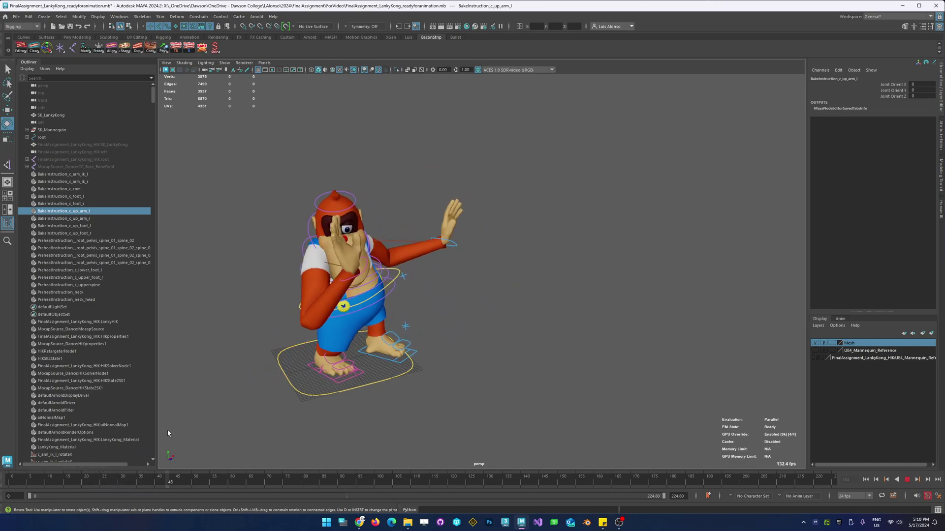
{"action": "key", "text": "alt+v"}
{"action": "left_click_drag", "start_coordinate": [449, 297], "coordinate": [440, 259], "text": "alt"}
{"action": "scroll", "coordinate": [440, 259], "scroll_direction": "up", "scroll_amount": 3}
{"action": "scroll", "coordinate": [440, 259], "scroll_direction": "up", "scroll_amount": 2}
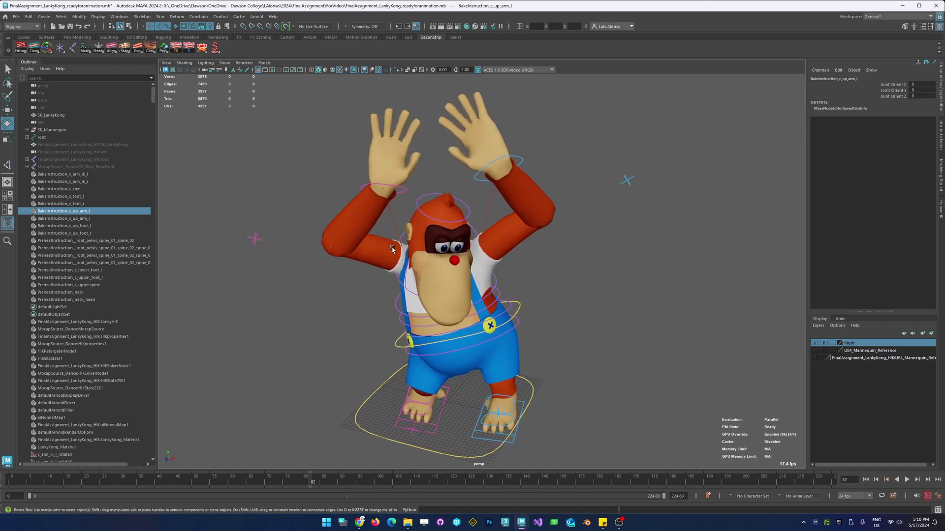